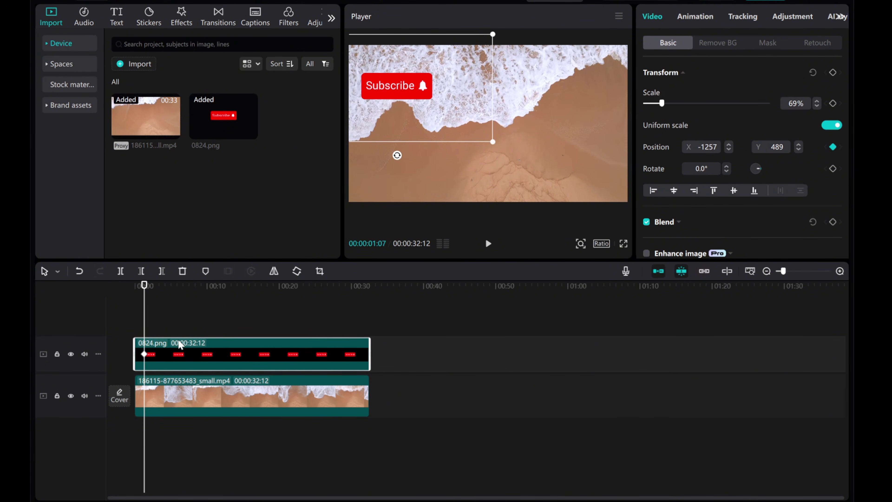
At 00:00:09:19, move the Subscribe image to X 1320, Y -713 as its second position keyframe and play back the movement
{"action": "left_click_drag", "start_coordinate": [147, 314], "coordinate": [206, 316]}
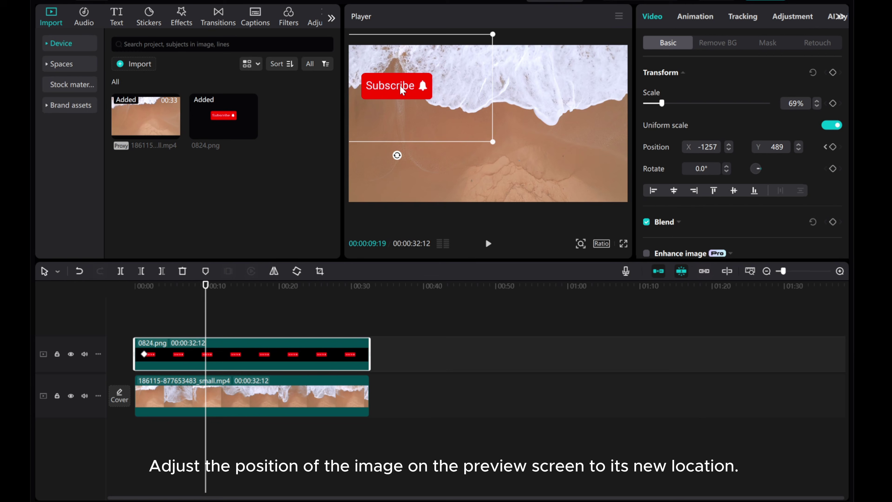
{"action": "left_click_drag", "start_coordinate": [393, 90], "coordinate": [579, 172]}
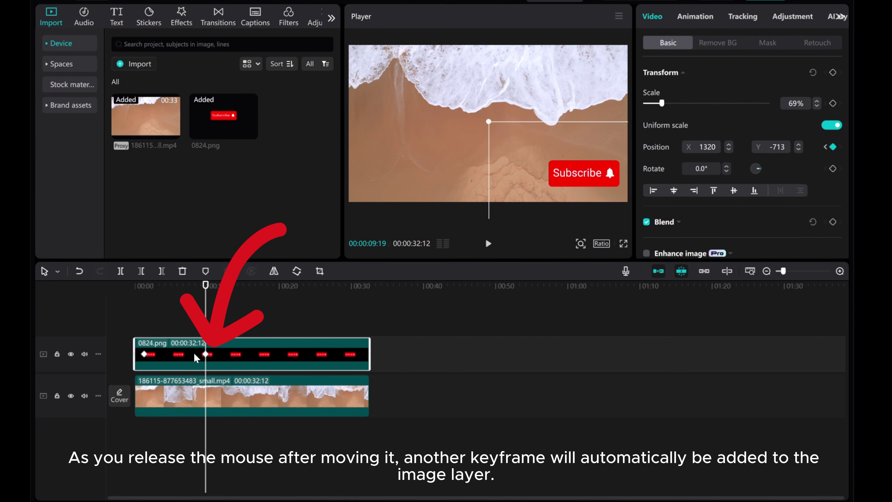
{"action": "left_click_drag", "start_coordinate": [204, 309], "coordinate": [138, 316]}
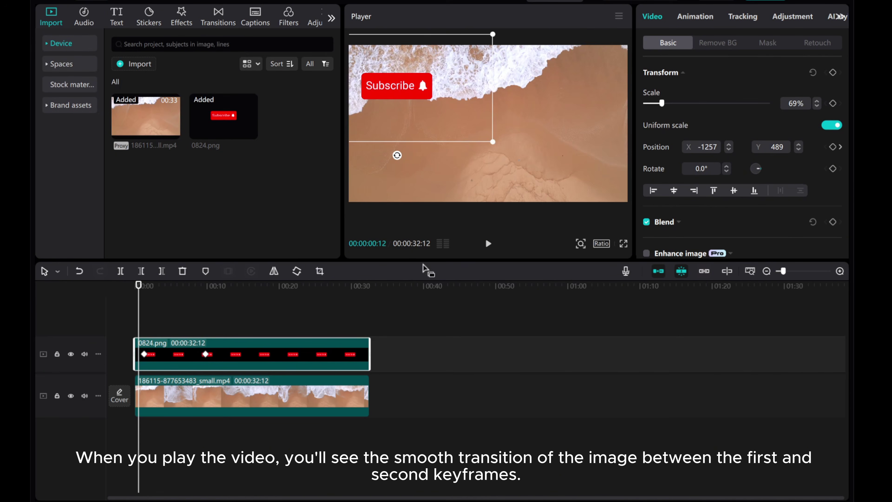
{"action": "left_click", "coordinate": [488, 244]}
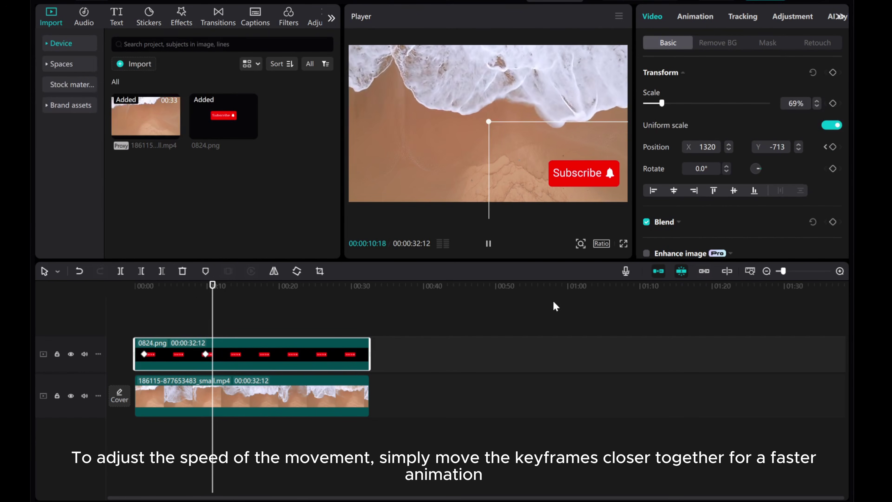
Shift the image's second position keyframe close to the first one for a faster movement and play it back
{"action": "left_click_drag", "start_coordinate": [224, 334], "coordinate": [159, 334]}
{"action": "left_click", "coordinate": [839, 271]}
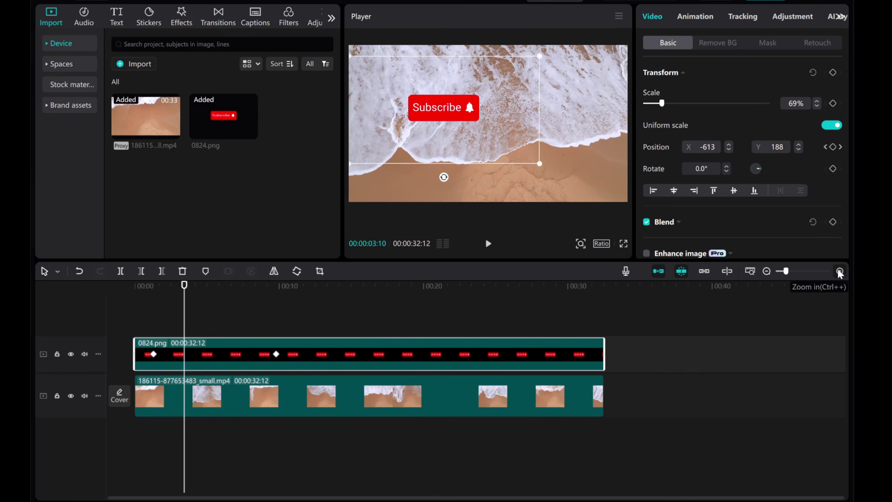
{"action": "left_click_drag", "start_coordinate": [276, 355], "coordinate": [172, 364]}
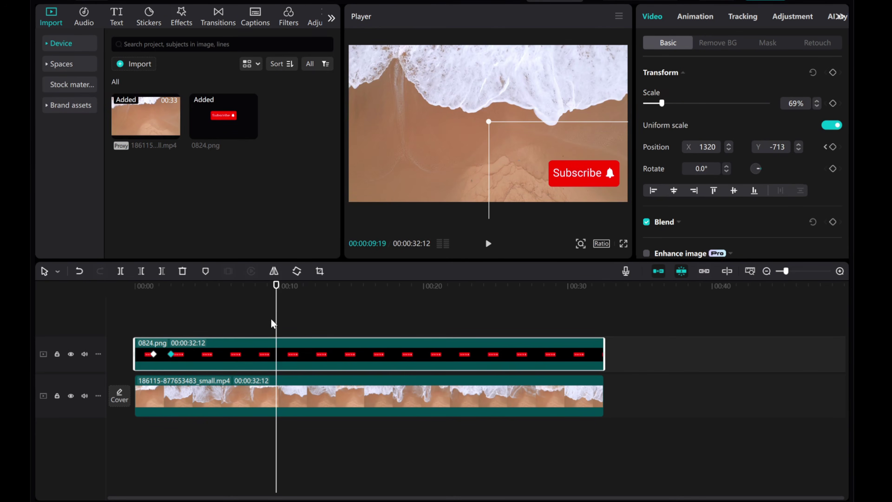
{"action": "left_click_drag", "start_coordinate": [133, 334], "coordinate": [146, 334]}
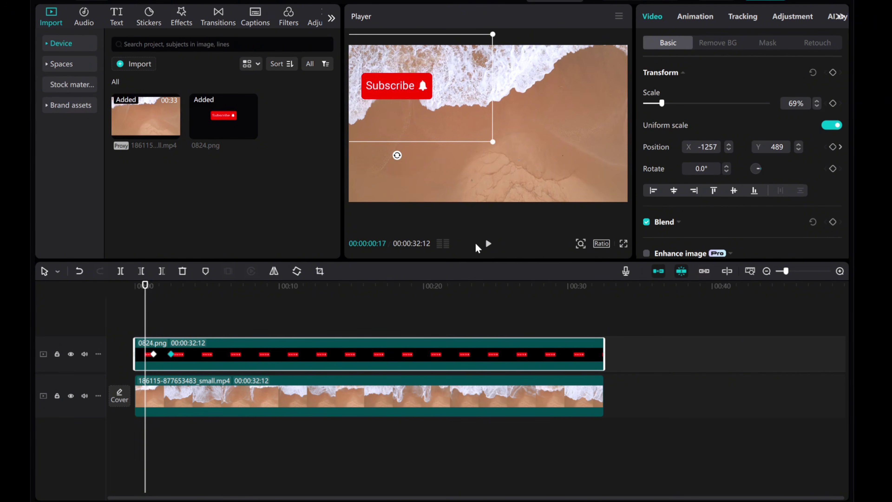
{"action": "left_click", "coordinate": [487, 243]}
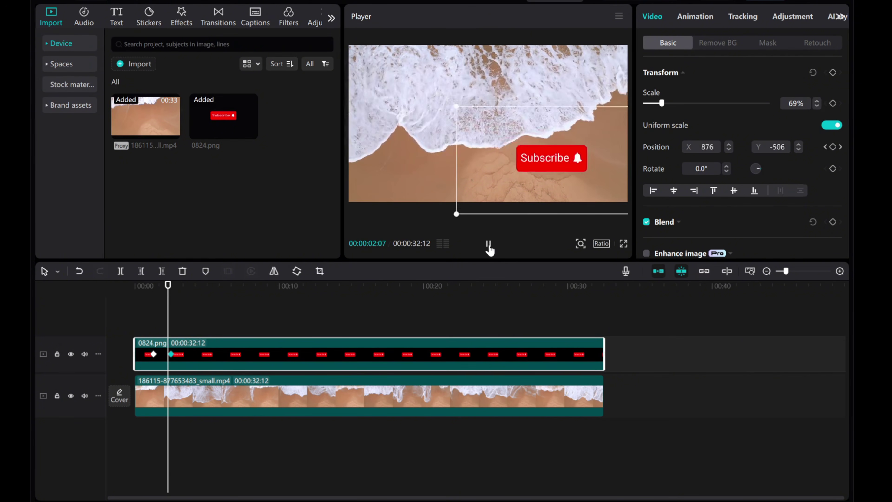
{"action": "left_click", "coordinate": [488, 246]}
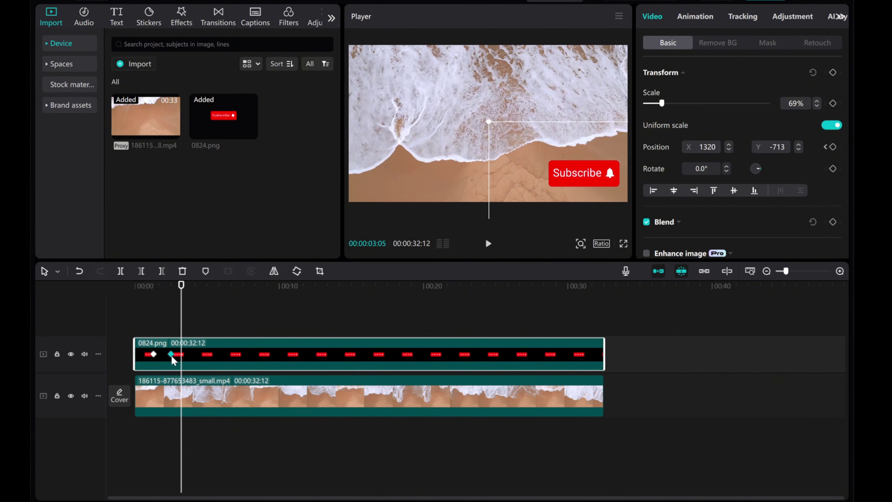
Spread the position keyframes apart by moving the second one to about 00:00:15:03, and play back the slower movement
{"action": "left_click_drag", "start_coordinate": [172, 356], "coordinate": [358, 359]}
{"action": "left_click_drag", "start_coordinate": [169, 322], "coordinate": [143, 321]}
{"action": "left_click", "coordinate": [487, 245]}
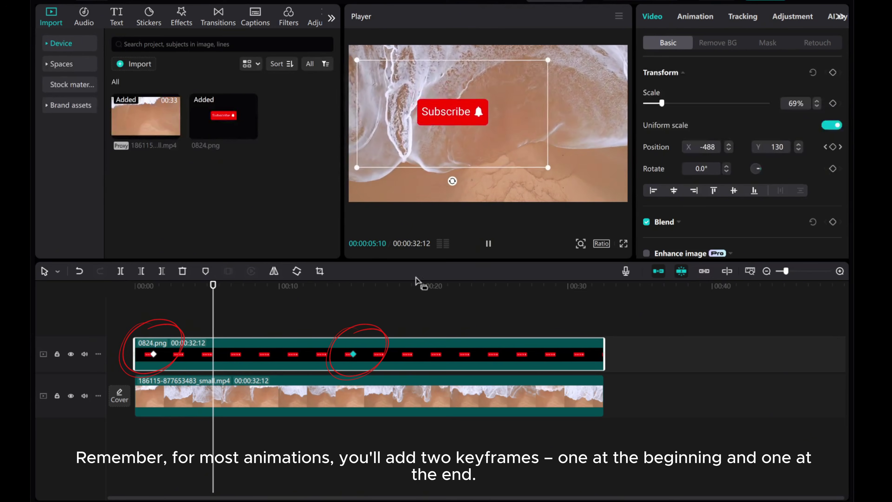
{"action": "left_click", "coordinate": [154, 355]}
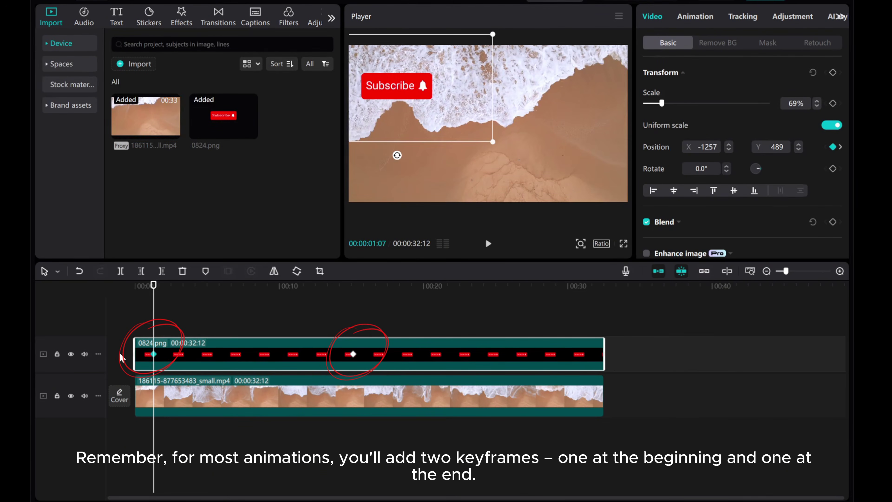
Bring the second position keyframe back from 00:00:15:03 to just before 00:00:03:00 and preview the image movement
{"action": "left_click", "coordinate": [353, 354]}
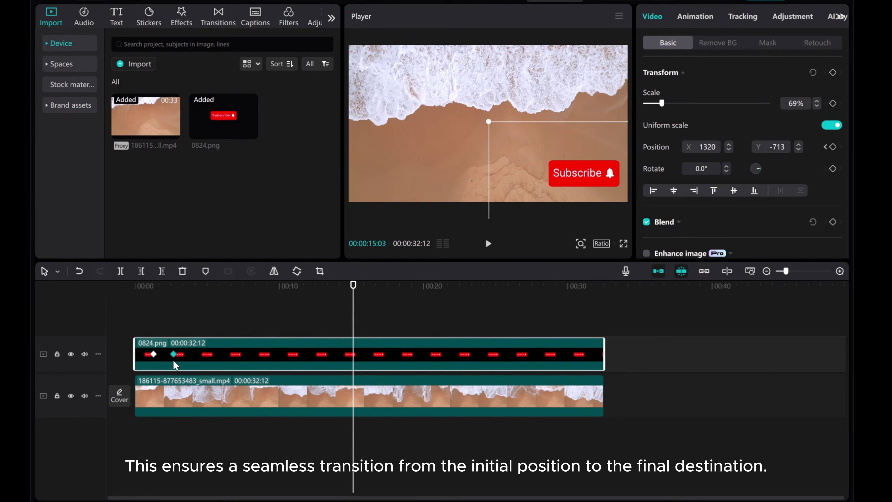
{"action": "left_click_drag", "start_coordinate": [353, 322], "coordinate": [147, 331]}
{"action": "left_click", "coordinate": [488, 243]}
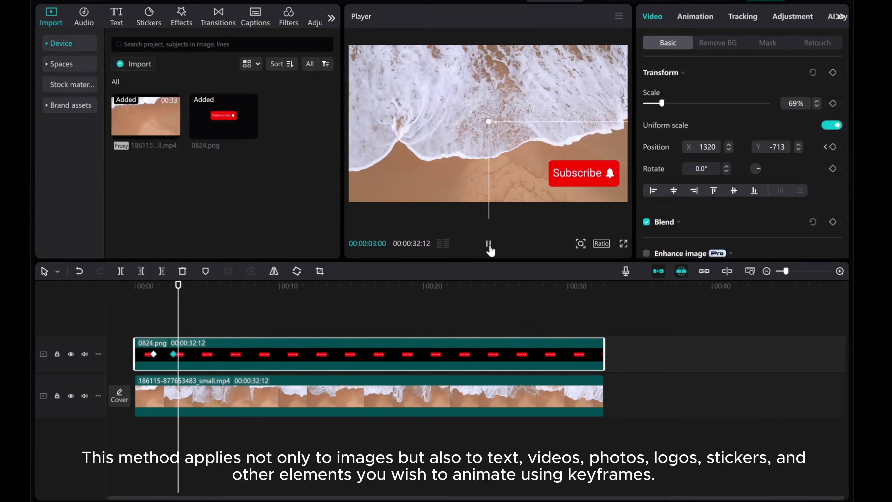
{"action": "left_click", "coordinate": [489, 244]}
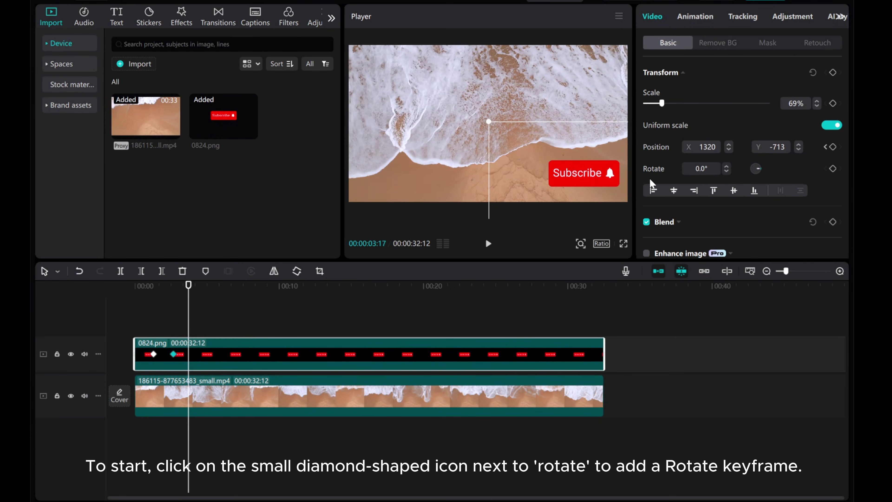
Add a rotate keyframe to the image at 00:00:03:17, and set its rotation to 45° at 00:00:05:00
{"action": "left_click", "coordinate": [831, 168]}
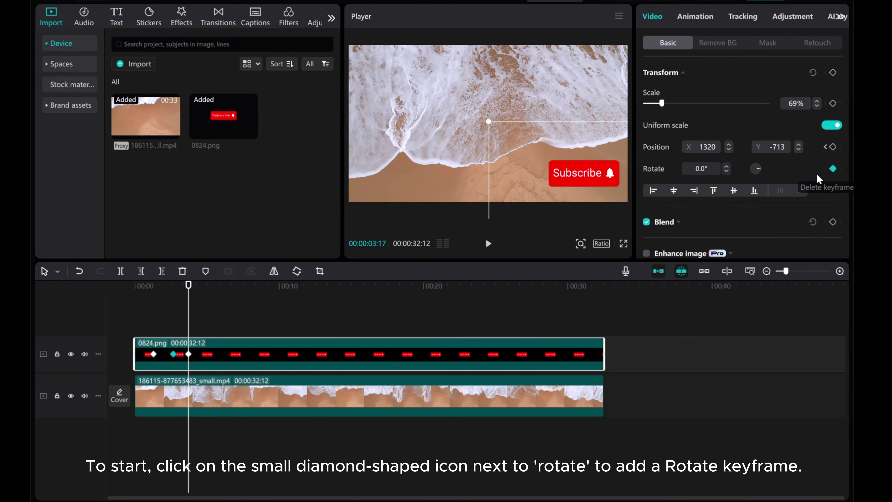
{"action": "left_click_drag", "start_coordinate": [189, 320], "coordinate": [207, 323]}
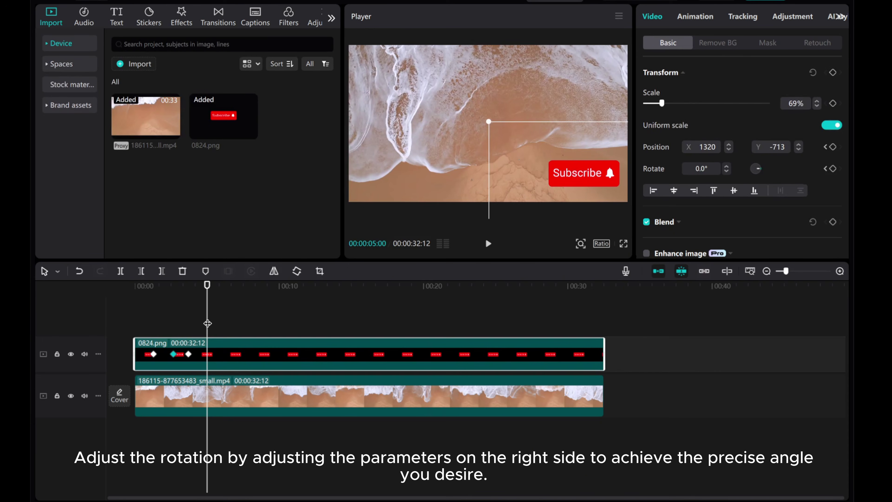
{"action": "left_click", "coordinate": [697, 169]}
{"action": "left_click_drag", "start_coordinate": [696, 172], "coordinate": [690, 173]}
{"action": "type", "text": "45"}
{"action": "key", "text": "Return"}
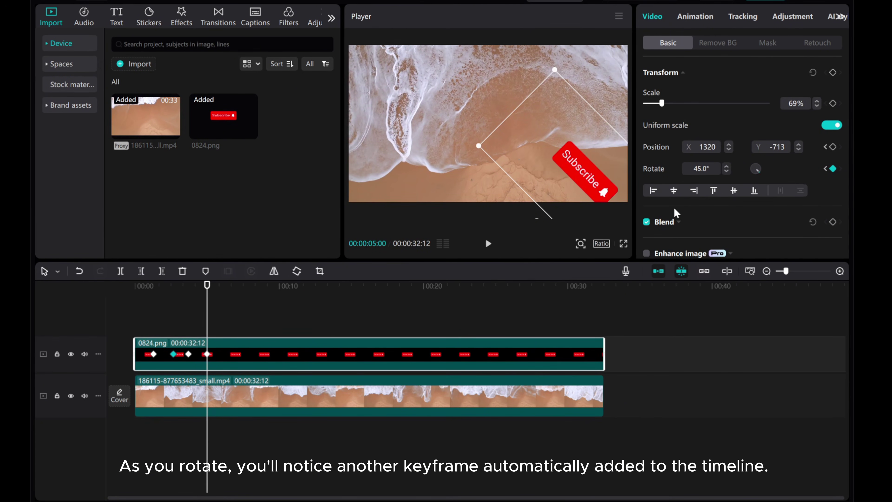
Rotate the Subscribe image in the preview, fine-tune its angle to 23.6° at 00:00:05:00, and play back the rotation
{"action": "left_click", "coordinate": [580, 243]}
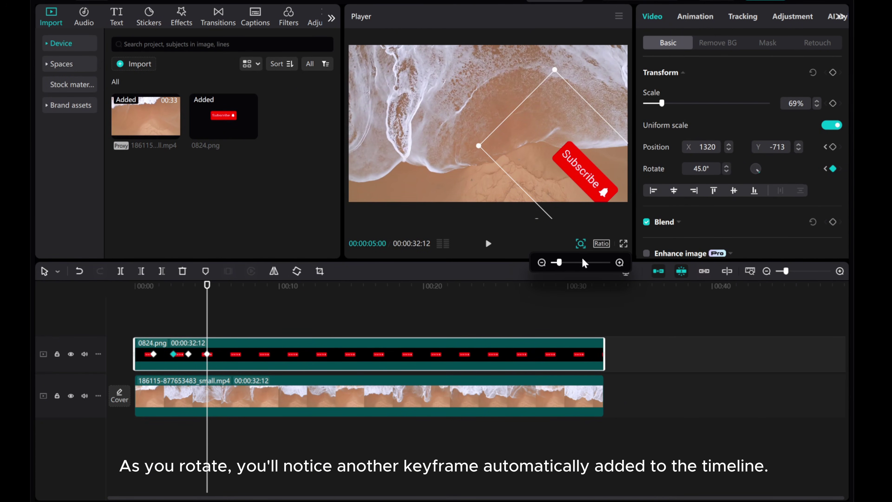
{"action": "left_click", "coordinate": [556, 264]}
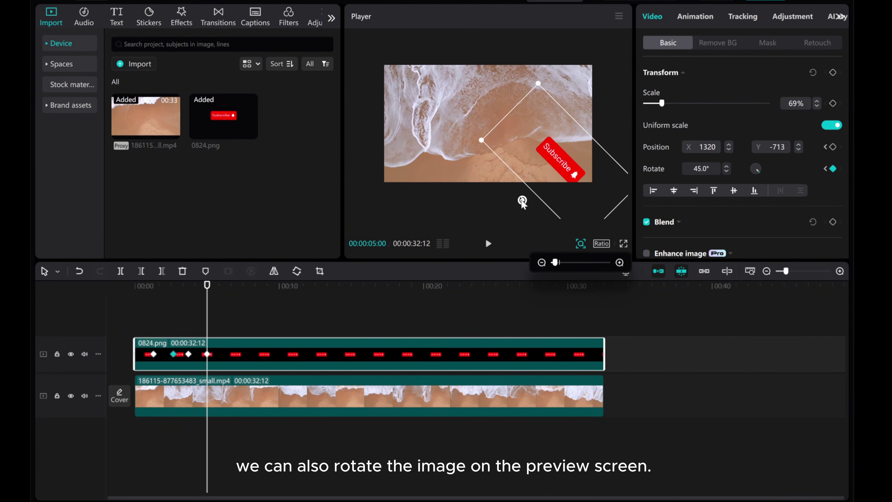
{"action": "left_click_drag", "start_coordinate": [522, 201], "coordinate": [545, 209]}
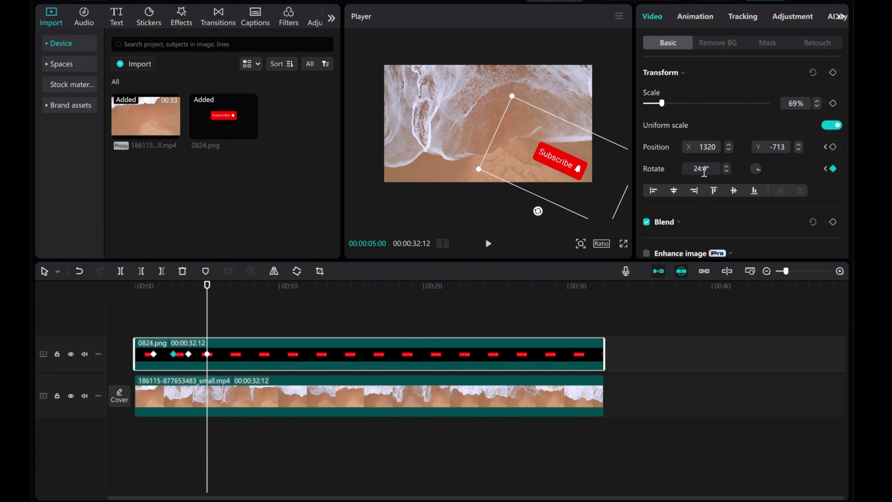
{"action": "left_click", "coordinate": [727, 173]}
{"action": "left_click", "coordinate": [726, 174]}
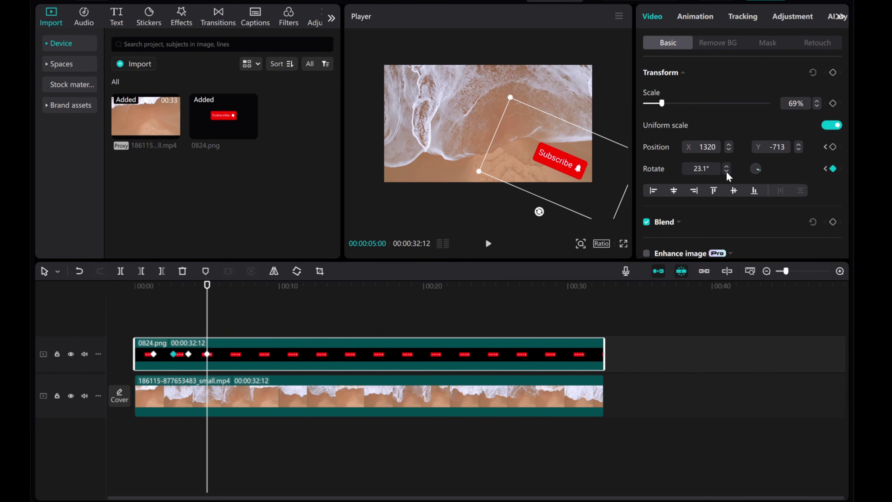
{"action": "left_click", "coordinate": [726, 168]}
{"action": "left_click", "coordinate": [581, 243]}
{"action": "left_click_drag", "start_coordinate": [555, 263], "coordinate": [558, 264]}
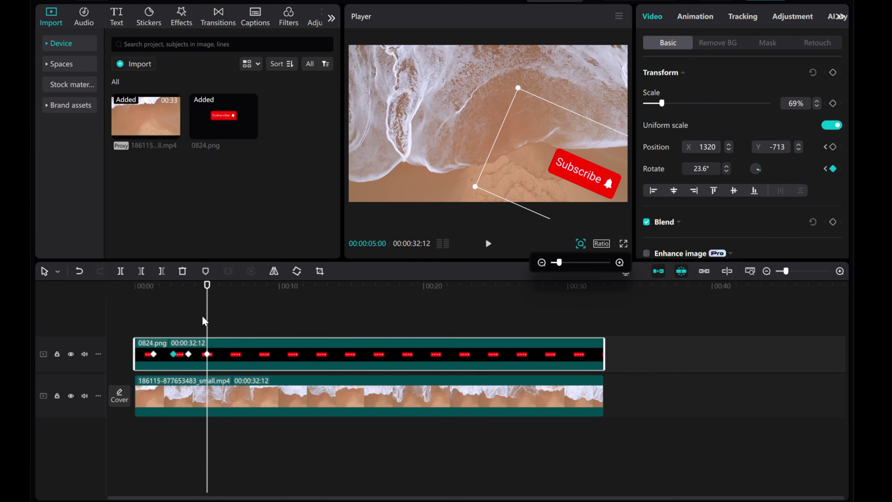
{"action": "left_click_drag", "start_coordinate": [203, 320], "coordinate": [182, 330]}
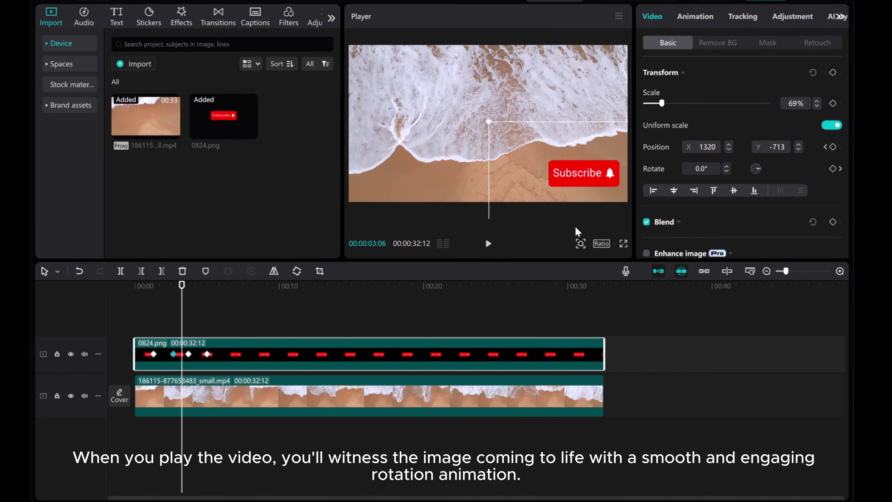
{"action": "left_click", "coordinate": [487, 248]}
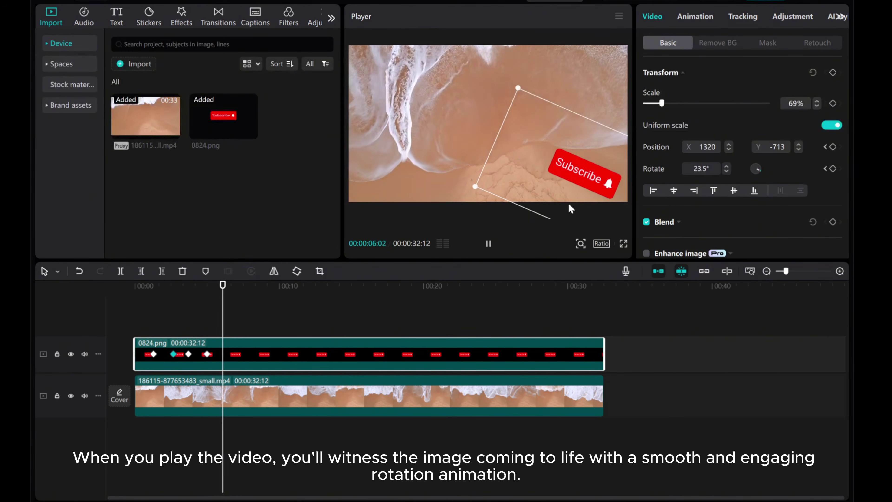
{"action": "left_click", "coordinate": [487, 246]}
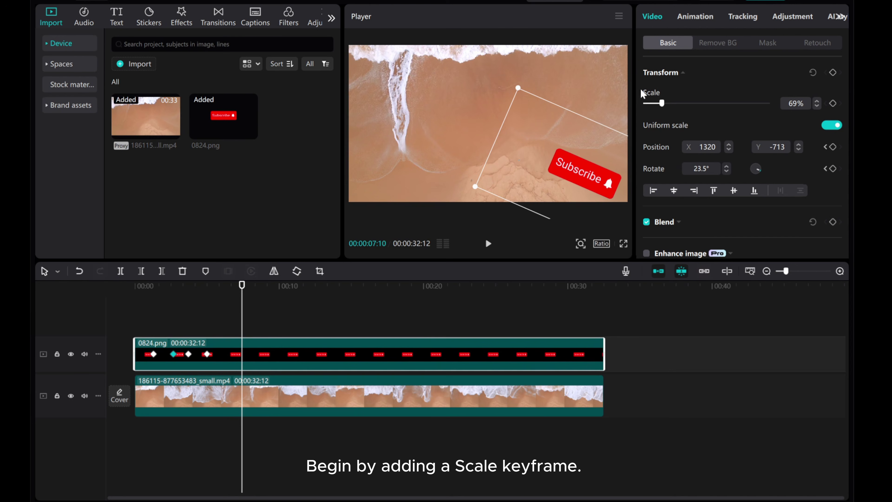
Add a scale keyframe to the image at 00:00:07:10, and set its scale to 50% at 00:00:08:20
{"action": "left_click", "coordinate": [832, 103]}
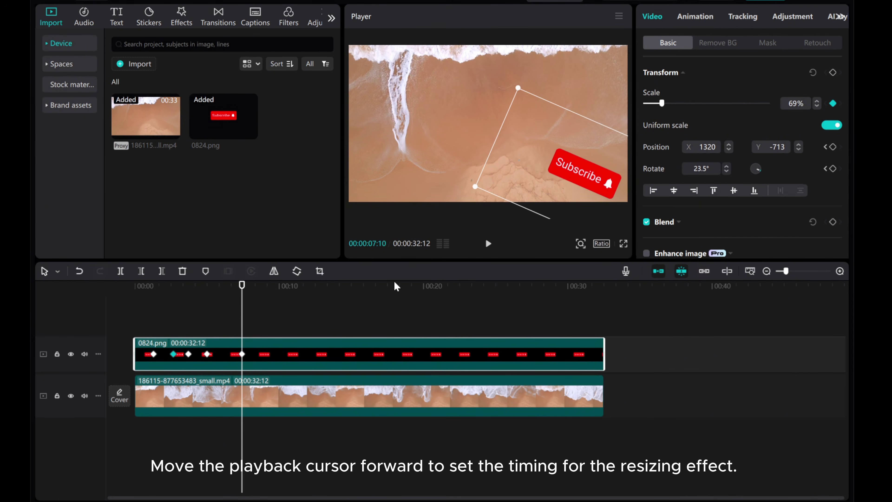
{"action": "left_click_drag", "start_coordinate": [241, 329], "coordinate": [262, 328]}
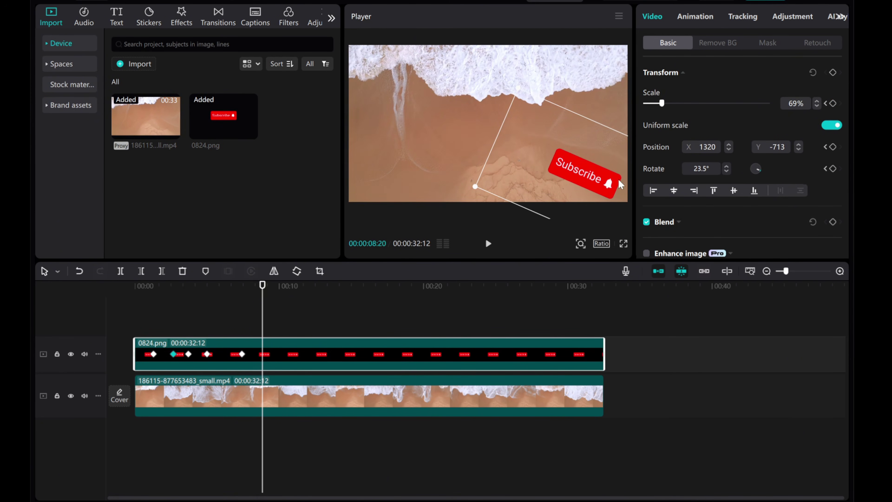
{"action": "left_click", "coordinate": [800, 105]}
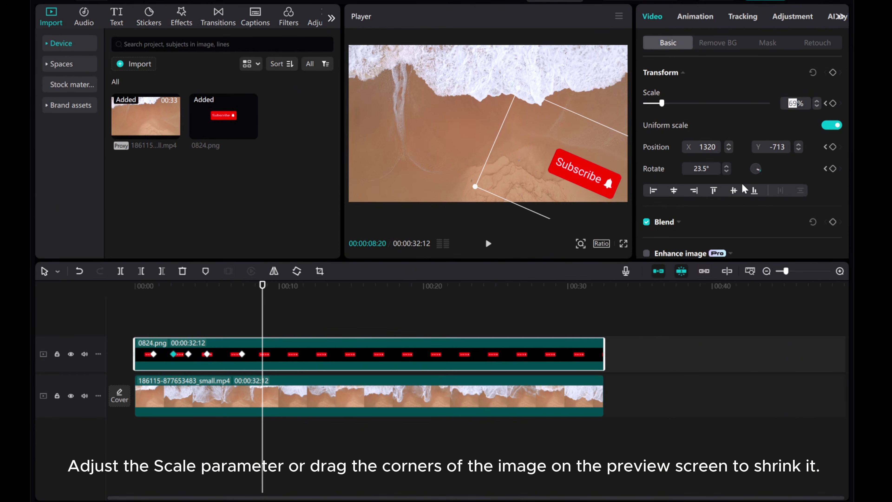
{"action": "type", "text": "50"}
{"action": "key", "text": "Return"}
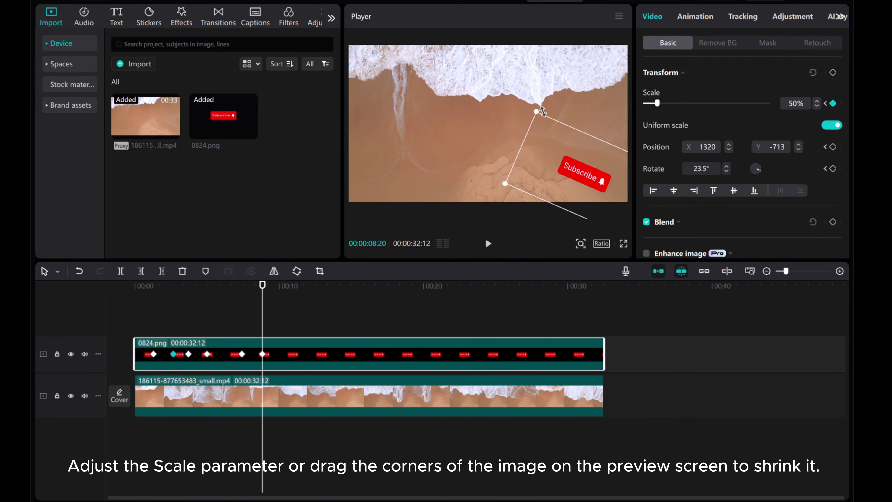
Shrink the Subscribe image further to about 37% in the preview at 00:00:08:20 and play back the resizing
{"action": "left_click_drag", "start_coordinate": [537, 113], "coordinate": [549, 128]}
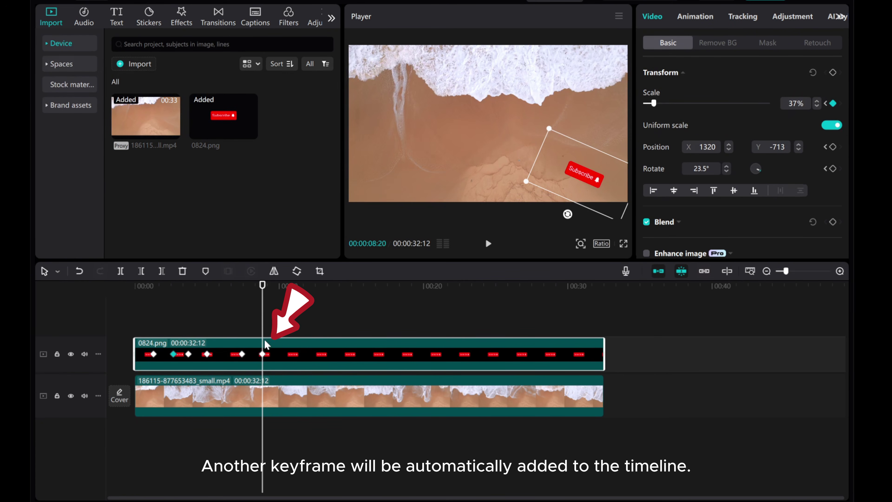
{"action": "left_click_drag", "start_coordinate": [269, 328], "coordinate": [232, 333]}
{"action": "left_click", "coordinate": [488, 243]}
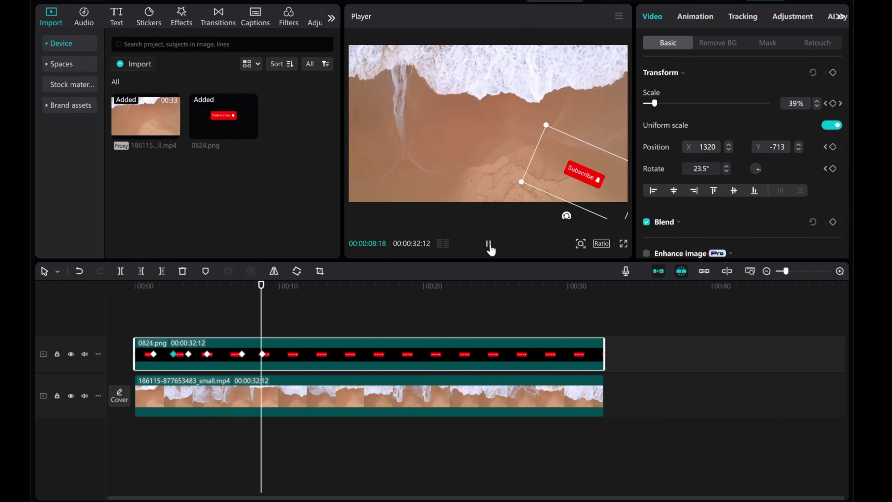
{"action": "left_click", "coordinate": [489, 244]}
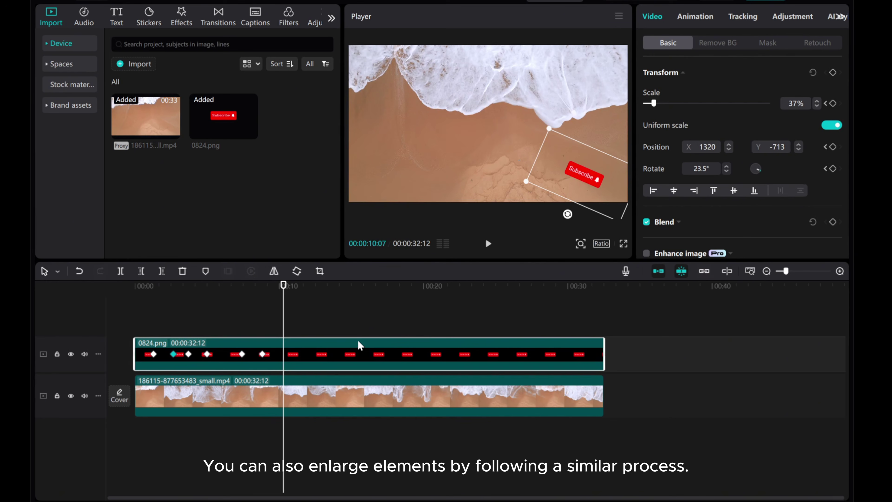
Add a scale keyframe at 00:00:10:07, and enlarge the Subscribe image to about 56% at 00:00:11:22
{"action": "left_click", "coordinate": [832, 104]}
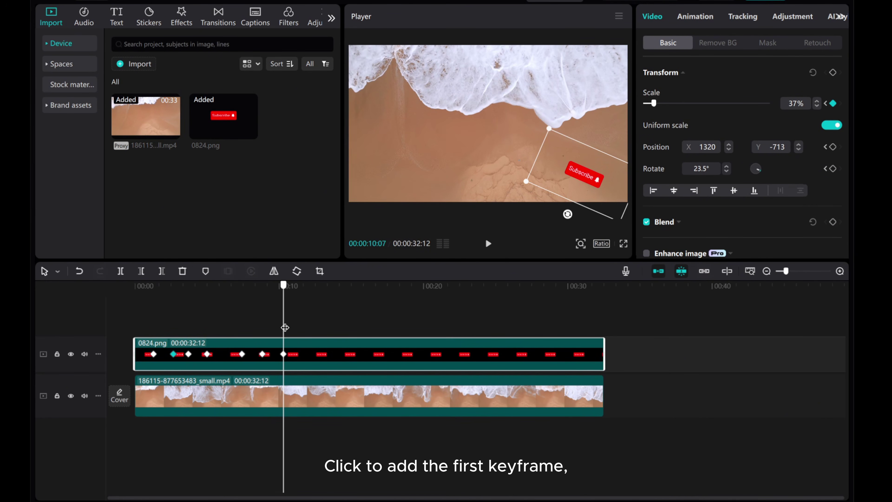
{"action": "left_click_drag", "start_coordinate": [285, 327], "coordinate": [303, 327]}
{"action": "left_click_drag", "start_coordinate": [305, 327], "coordinate": [307, 328]}
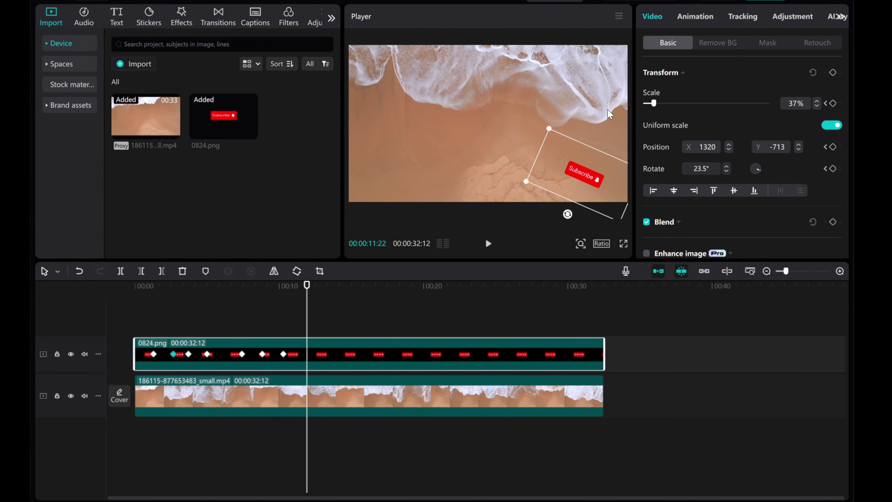
{"action": "left_click_drag", "start_coordinate": [550, 128], "coordinate": [519, 101]}
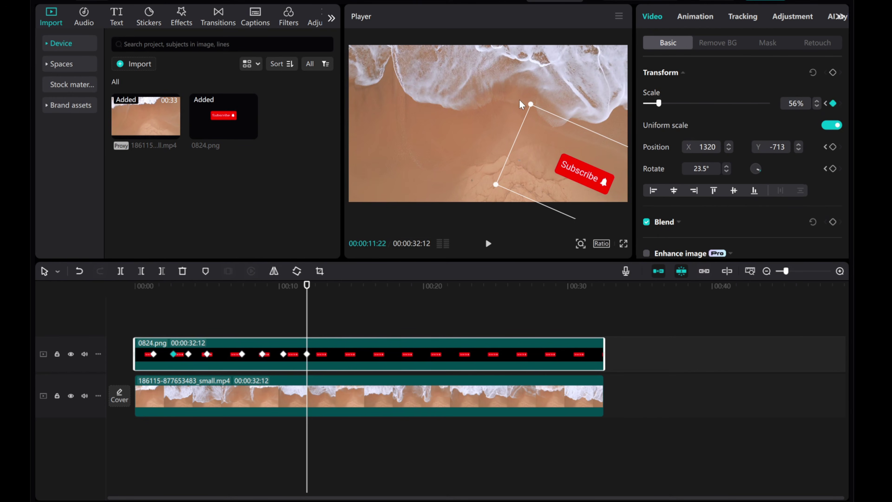
Set the Subscribe image's scale to 69% at 00:00:11:22 and play back the enlargement from 00:00:09:20
{"action": "left_click", "coordinate": [794, 103]}
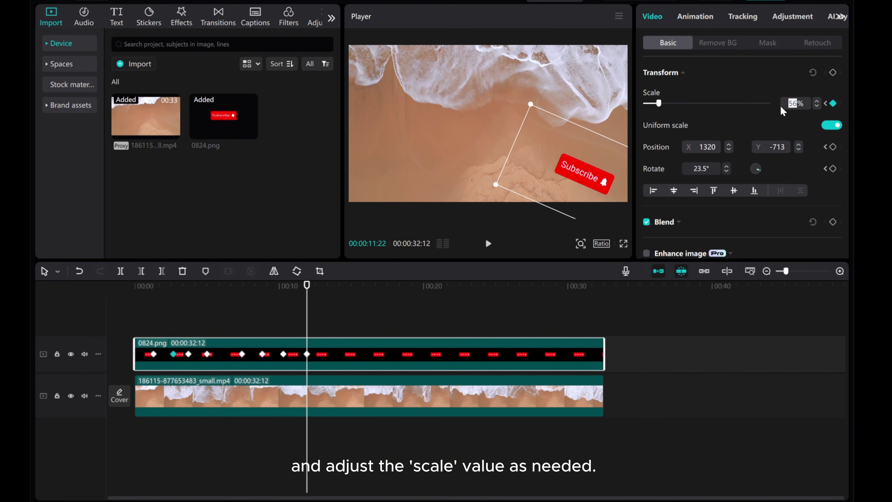
{"action": "type", "text": "6"}
{"action": "key", "text": "Return"}
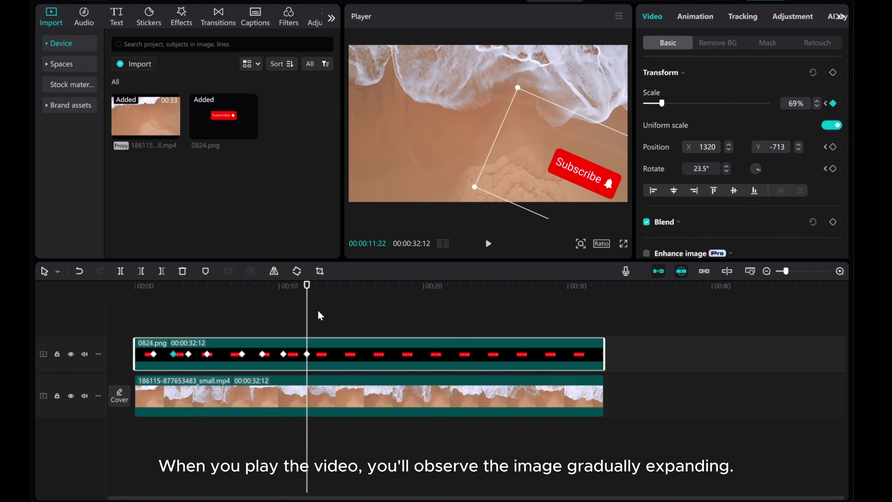
{"action": "left_click_drag", "start_coordinate": [306, 314], "coordinate": [276, 324]}
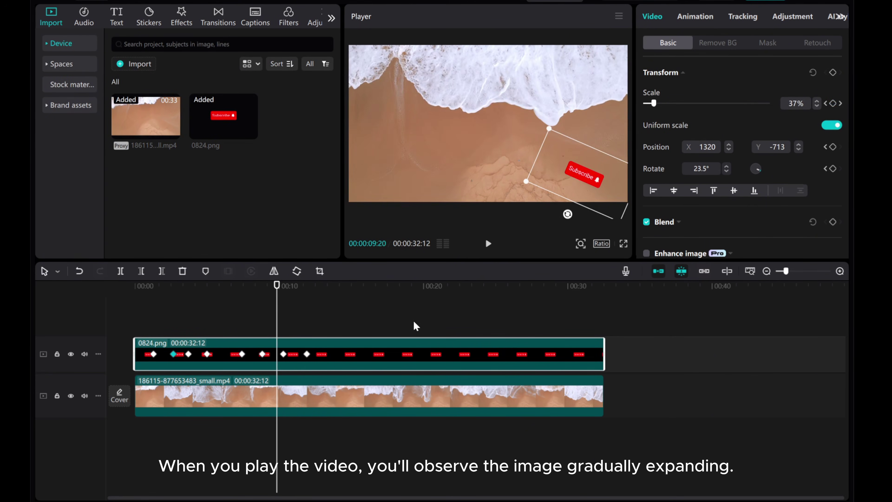
{"action": "left_click", "coordinate": [488, 244]}
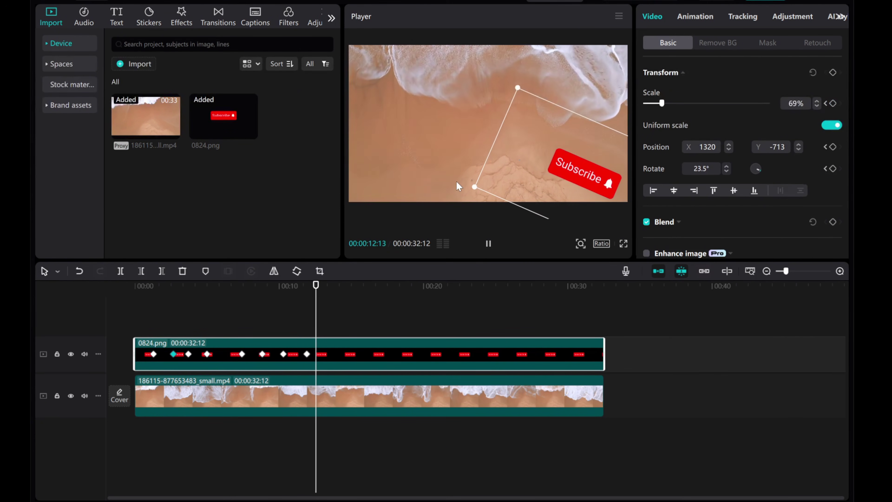
{"action": "left_click", "coordinate": [488, 243]}
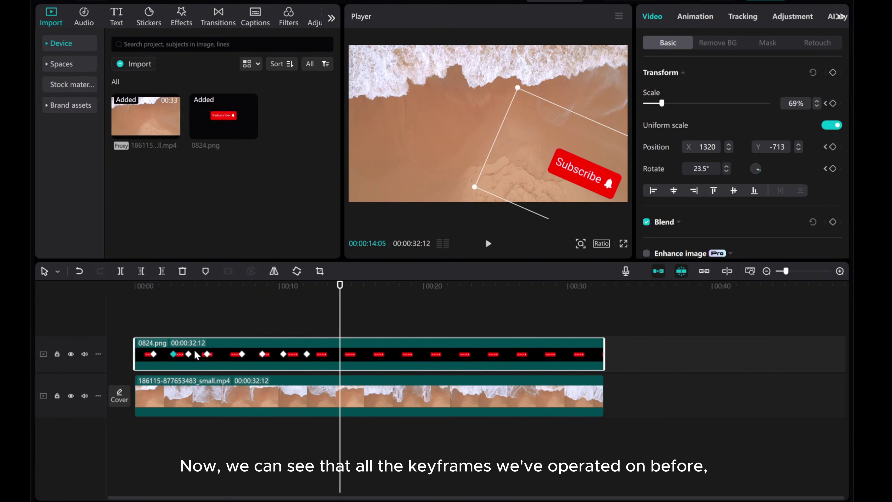
Examine each of the Subscribe image's position, rotation and scale keyframes in order, from 00:00:01:07 to 00:00:11:22
{"action": "left_click", "coordinate": [154, 354]}
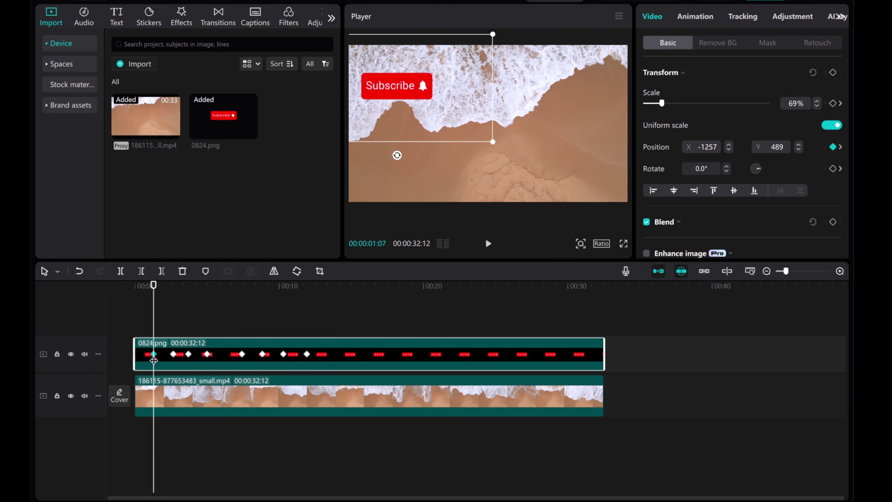
{"action": "left_click", "coordinate": [174, 355]}
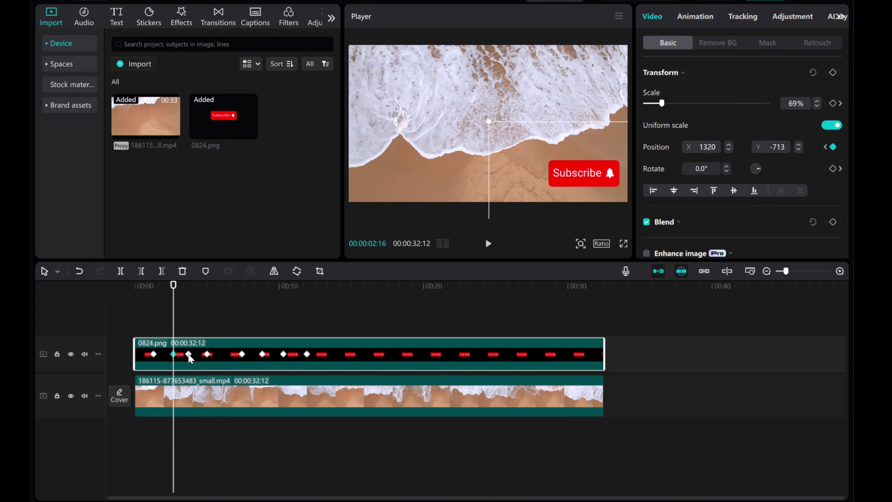
{"action": "left_click", "coordinate": [188, 354]}
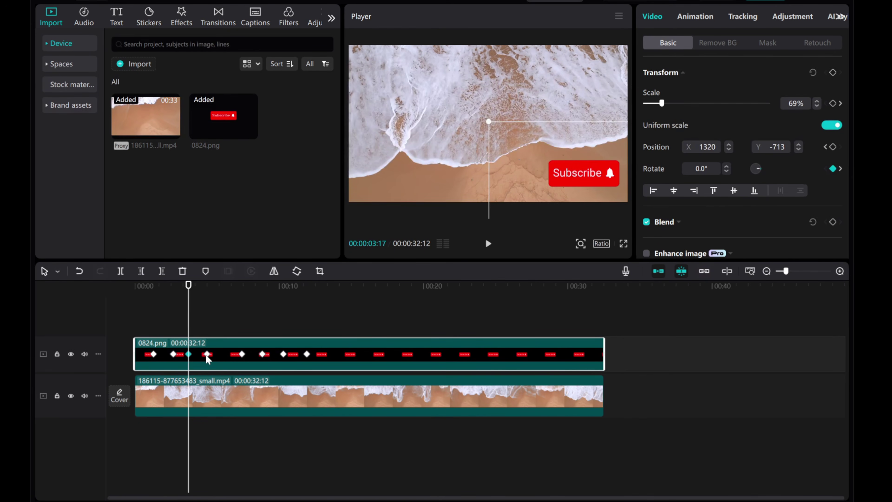
{"action": "left_click", "coordinate": [207, 354]}
{"action": "left_click", "coordinate": [242, 354]}
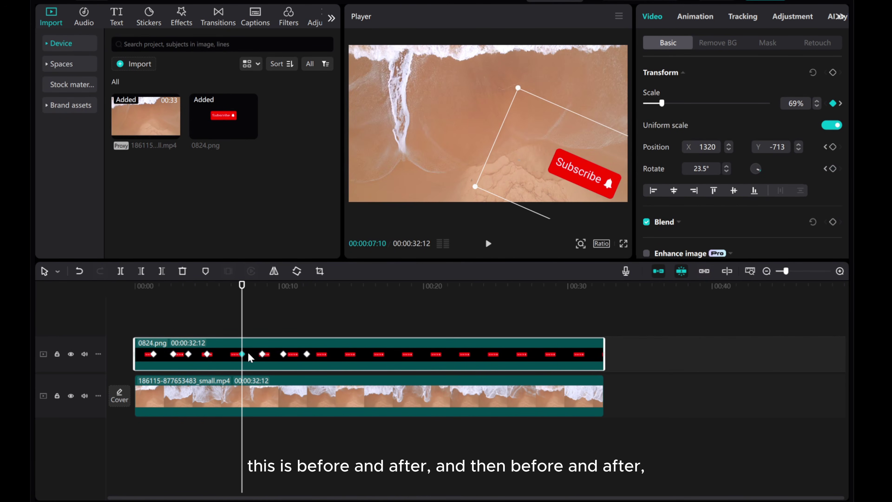
{"action": "left_click", "coordinate": [263, 354]}
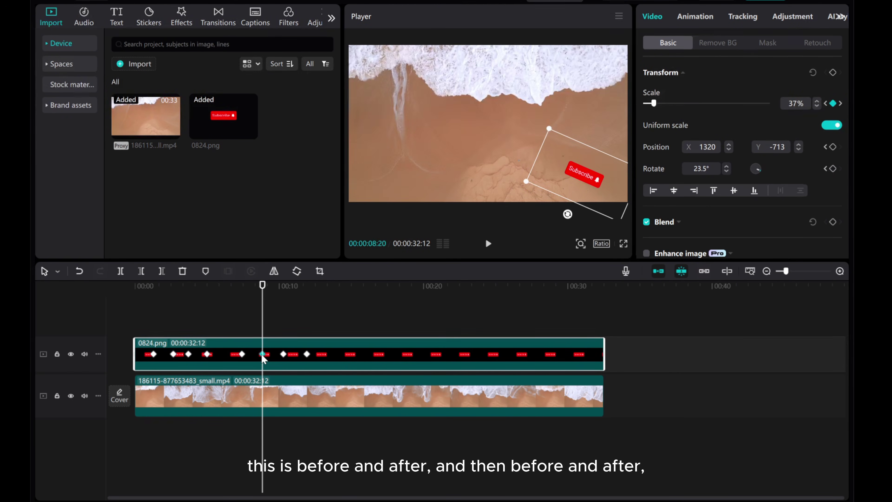
{"action": "left_click", "coordinate": [283, 354]}
{"action": "left_click", "coordinate": [307, 355]}
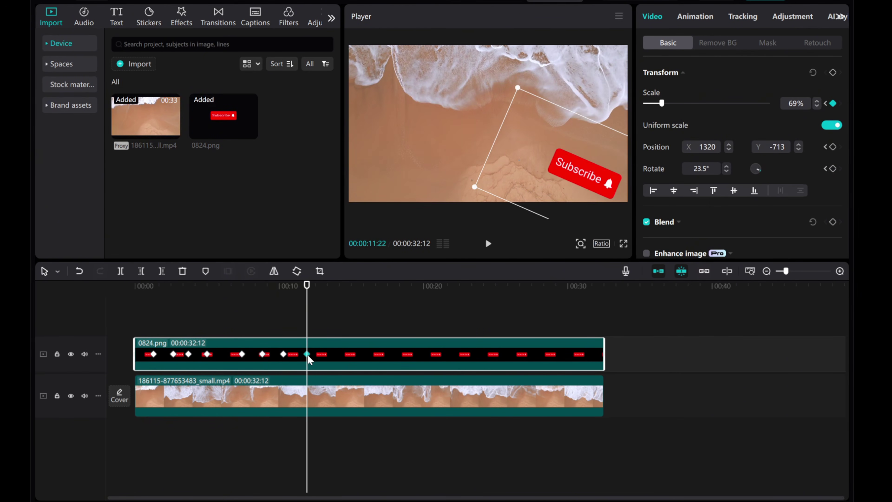
Play back the Subscribe image's complete animation from 00:00:00:00 and pause past its last keyframe
{"action": "left_click", "coordinate": [286, 315]}
{"action": "left_click", "coordinate": [130, 328]}
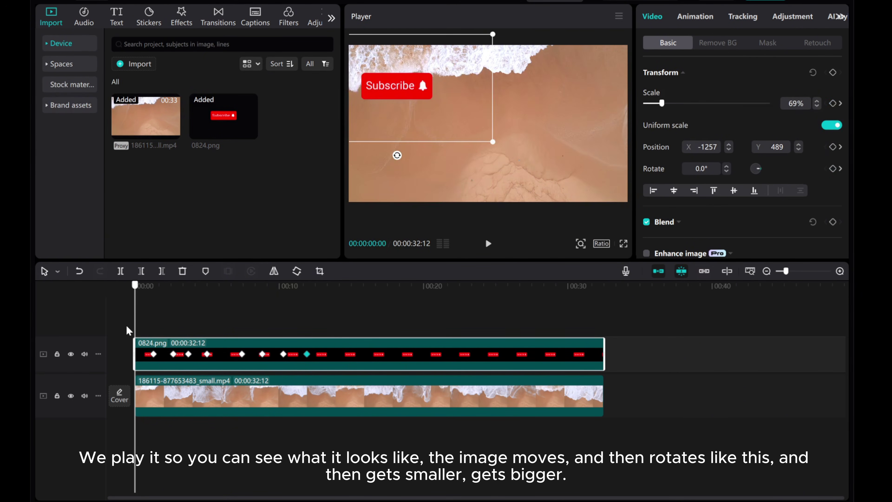
{"action": "left_click", "coordinate": [488, 244]}
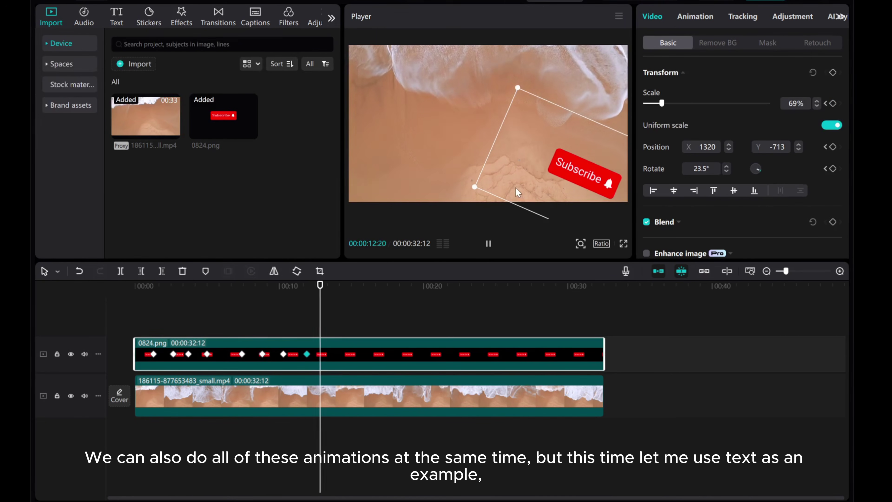
{"action": "left_click", "coordinate": [489, 244]}
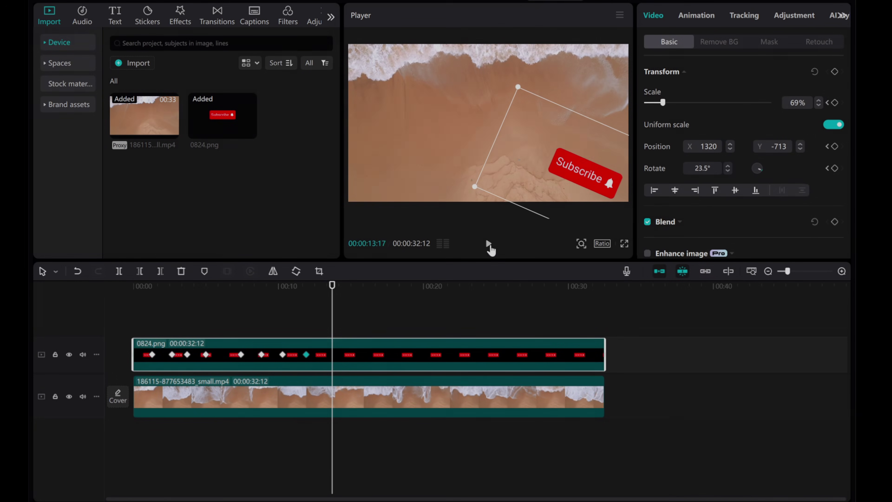
Add a default text clip to the timeline at 00:00:13:17 and replace its wording with a first name
{"action": "left_click", "coordinate": [117, 17]}
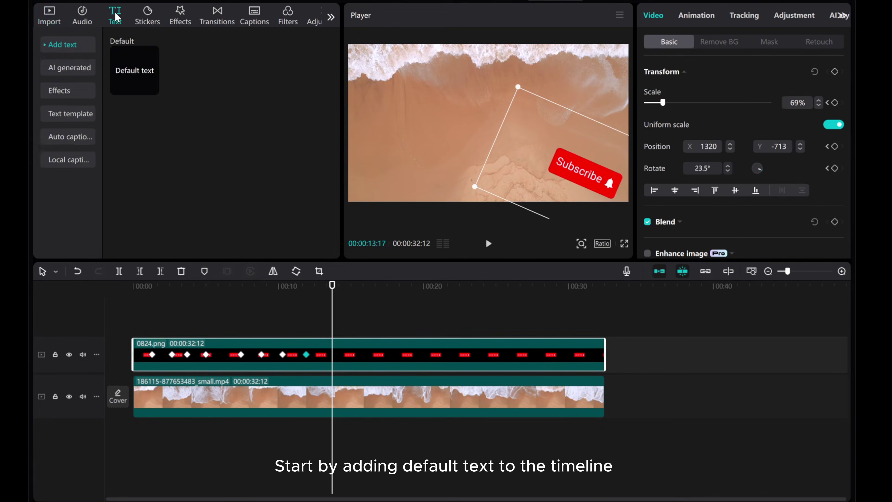
{"action": "left_click", "coordinate": [152, 88]}
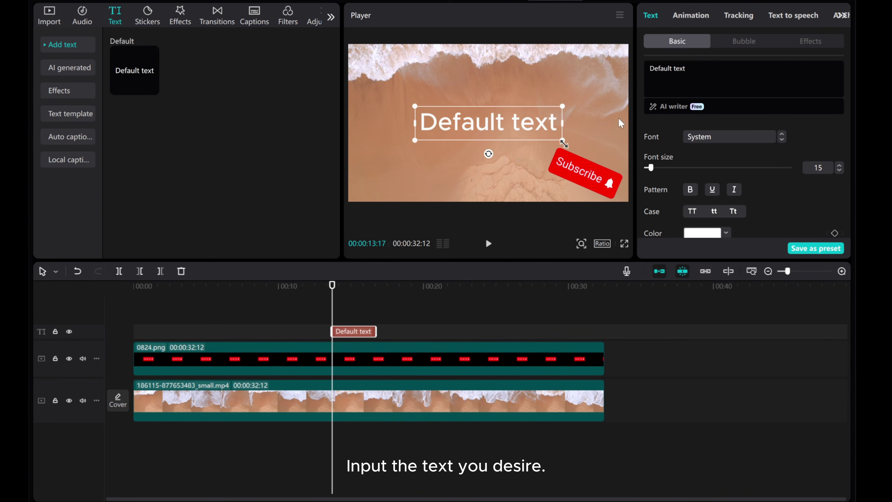
{"action": "left_click", "coordinate": [705, 70]}
{"action": "key", "text": "ctrl+a"}
{"action": "type", "text": "rebecca"}
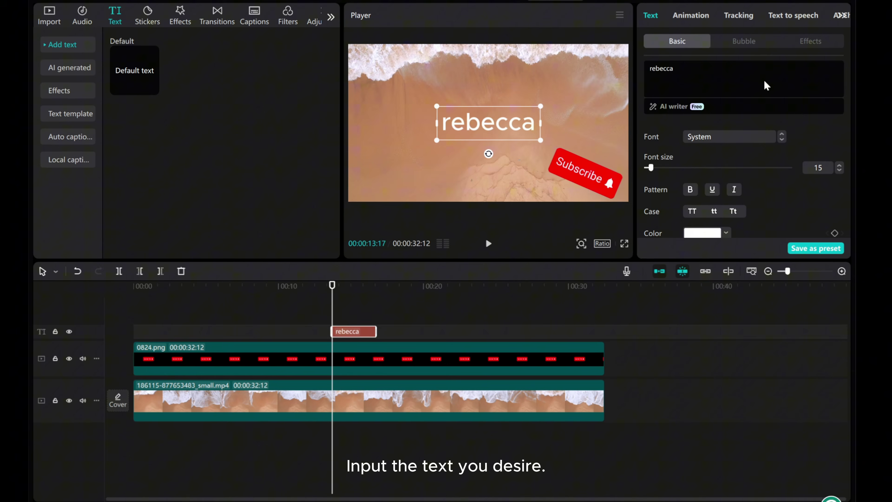
Set the text's font to Impact and change its case to all capitals
{"action": "left_click", "coordinate": [723, 135]}
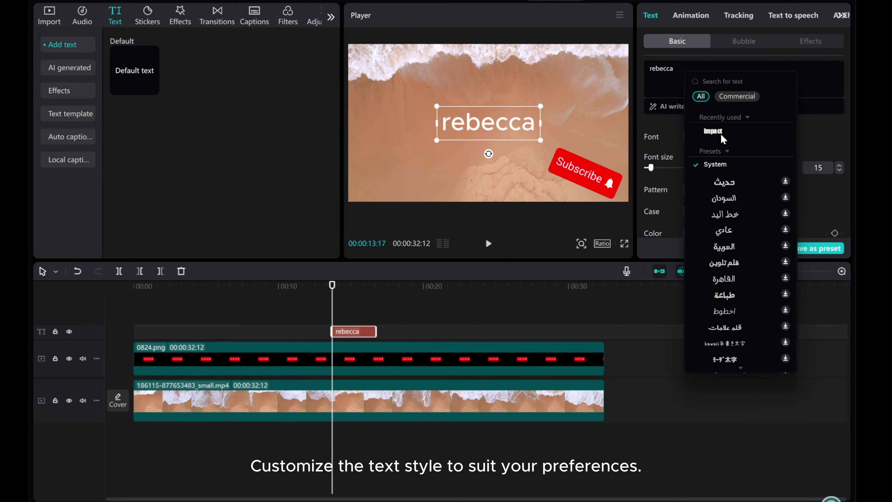
{"action": "left_click", "coordinate": [711, 129]}
{"action": "left_click", "coordinate": [691, 211]}
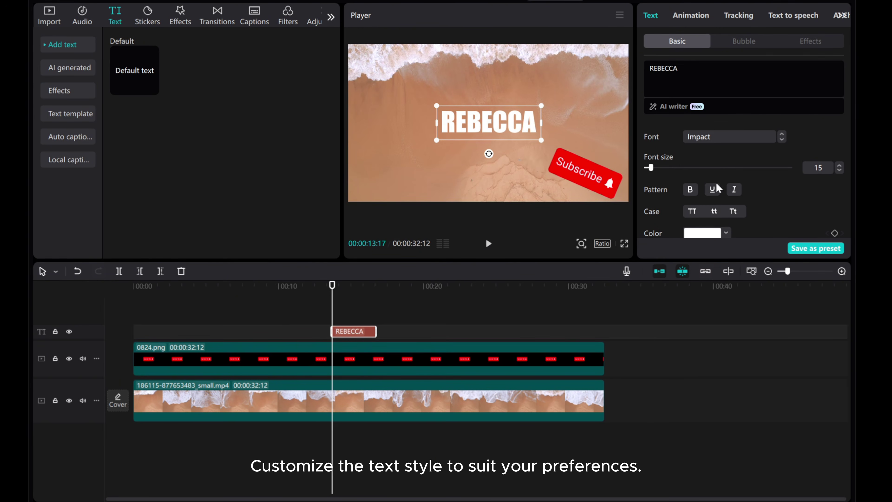
Add a keyframe for all of the text's Transform properties at 00:00:13:17
{"action": "scroll", "coordinate": [716, 189], "scroll_direction": "down", "scroll_amount": 5}
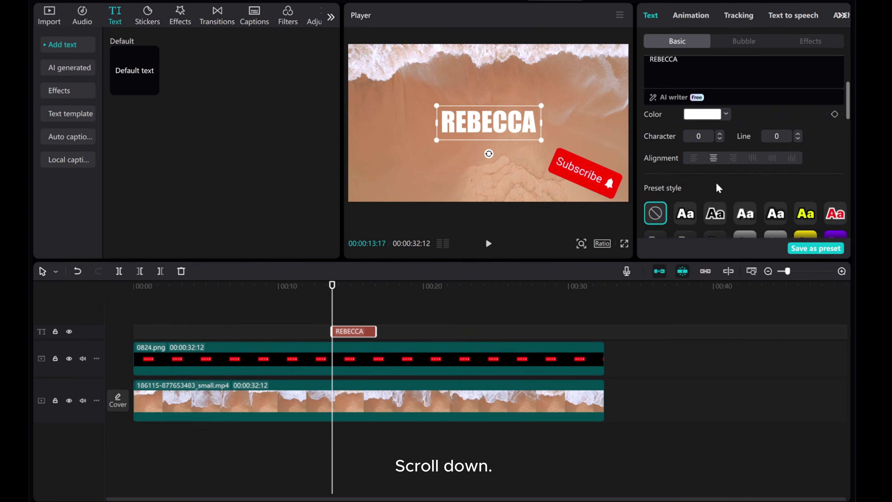
{"action": "scroll", "coordinate": [717, 188], "scroll_direction": "down", "scroll_amount": 6}
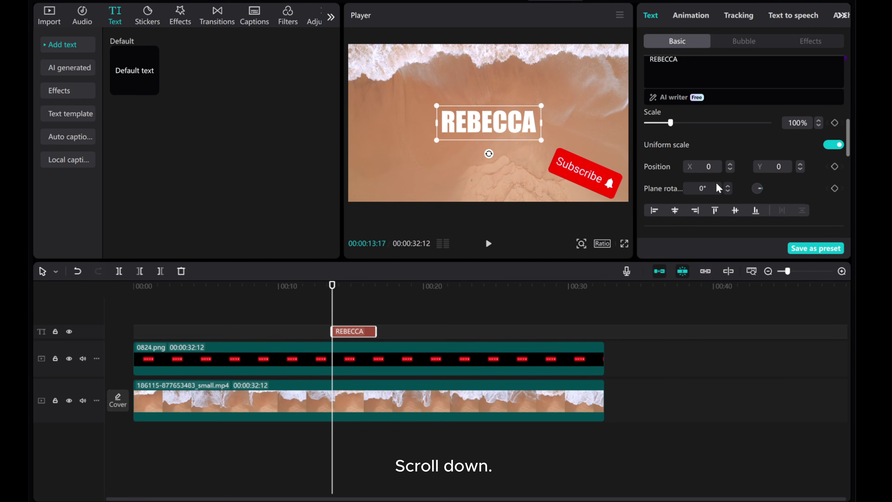
{"action": "scroll", "coordinate": [717, 188], "scroll_direction": "up", "scroll_amount": 1}
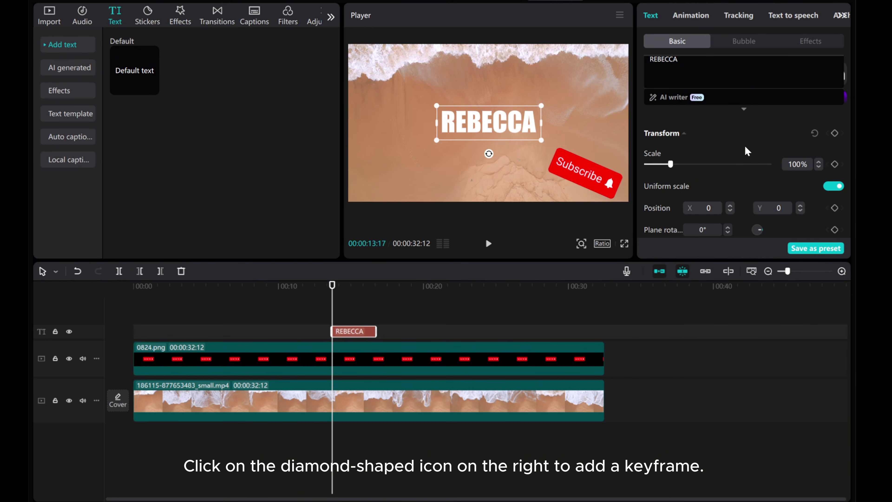
{"action": "left_click", "coordinate": [834, 133]}
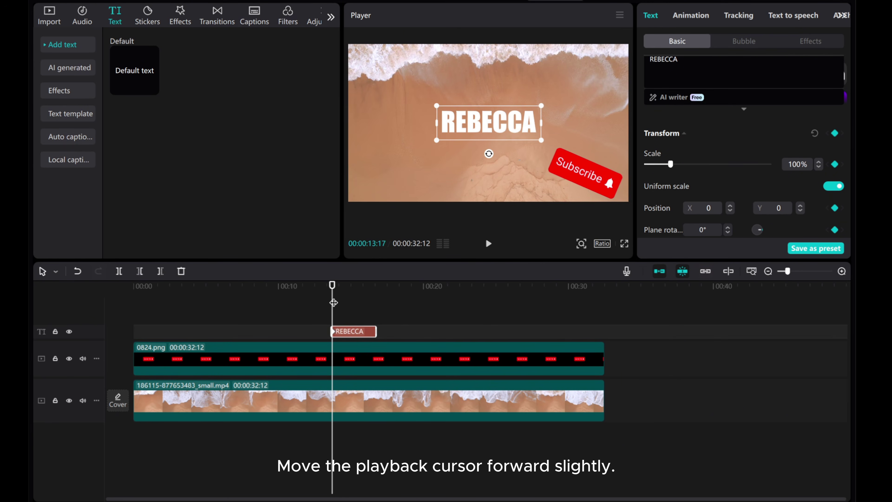
At 00:00:15:15, place the text just above the Subscribe image at about X 1462, Y -378, rotated 21° and scaled to 57%
{"action": "left_click_drag", "start_coordinate": [334, 302], "coordinate": [360, 303]}
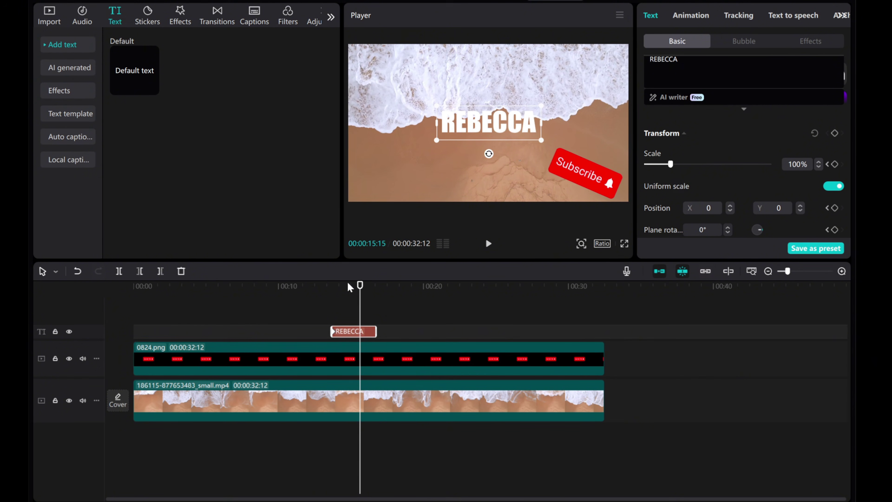
{"action": "left_click_drag", "start_coordinate": [483, 127], "coordinate": [435, 196]}
{"action": "left_click_drag", "start_coordinate": [450, 175], "coordinate": [488, 179]}
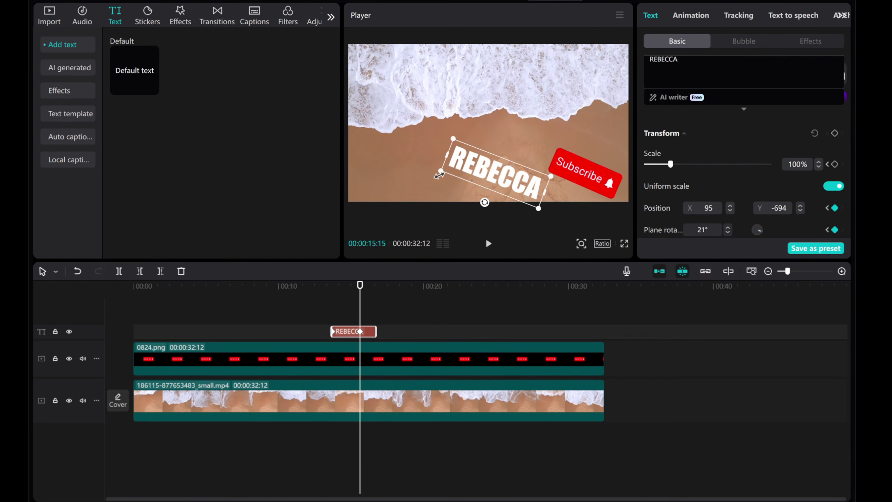
{"action": "left_click_drag", "start_coordinate": [430, 172], "coordinate": [589, 151]}
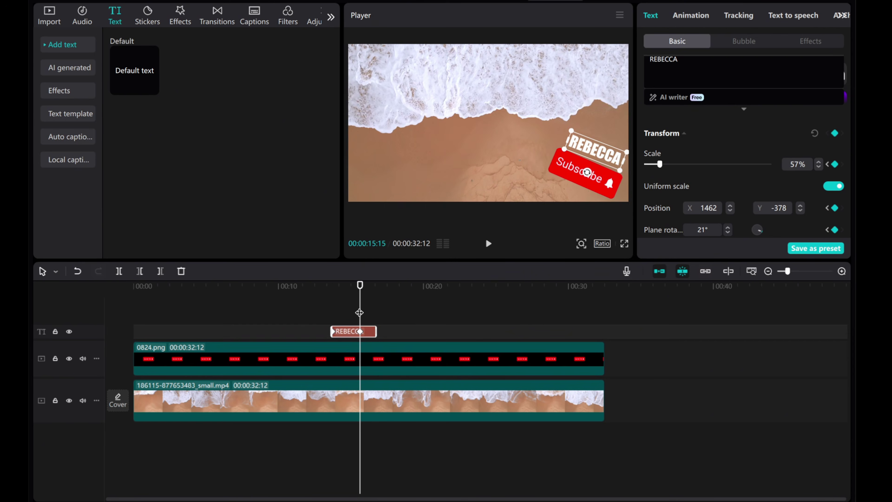
Play back the text's combined move, rotation and resize twice from its first keyframe at 00:00:13:17
{"action": "left_click_drag", "start_coordinate": [360, 312], "coordinate": [332, 316]}
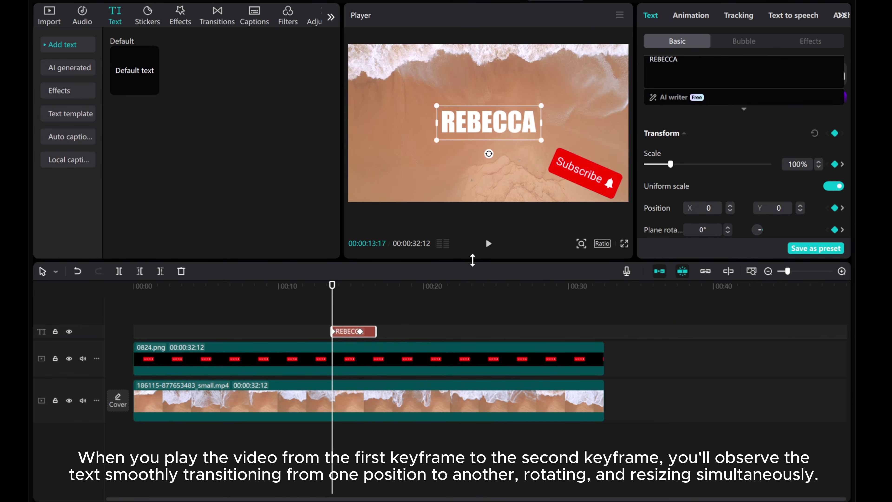
{"action": "left_click", "coordinate": [488, 246]}
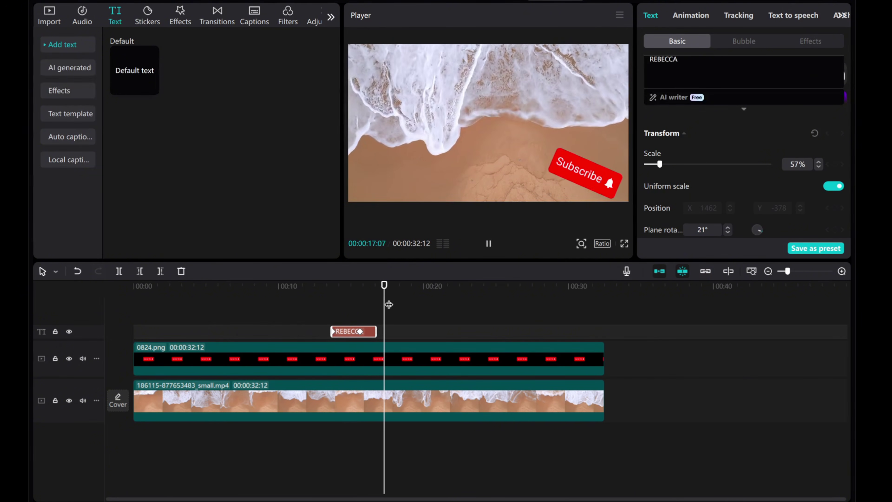
{"action": "left_click", "coordinate": [333, 306]}
{"action": "left_click", "coordinate": [489, 246]}
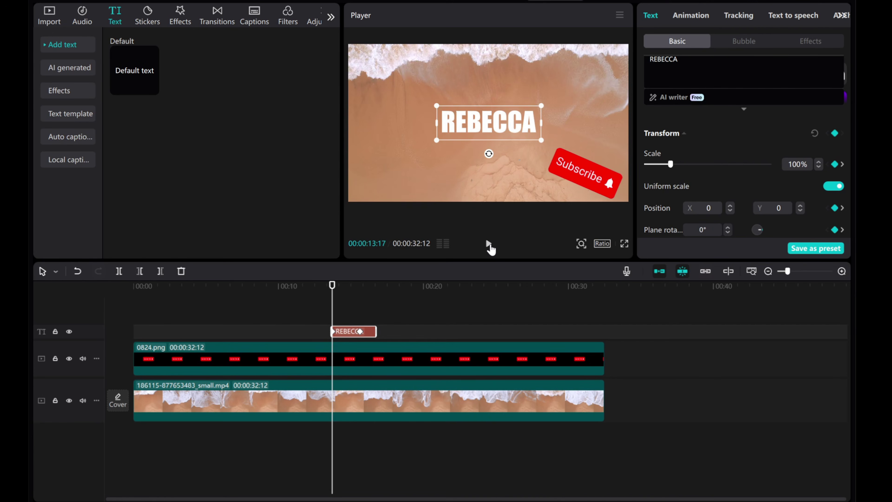
{"action": "left_click", "coordinate": [488, 244]}
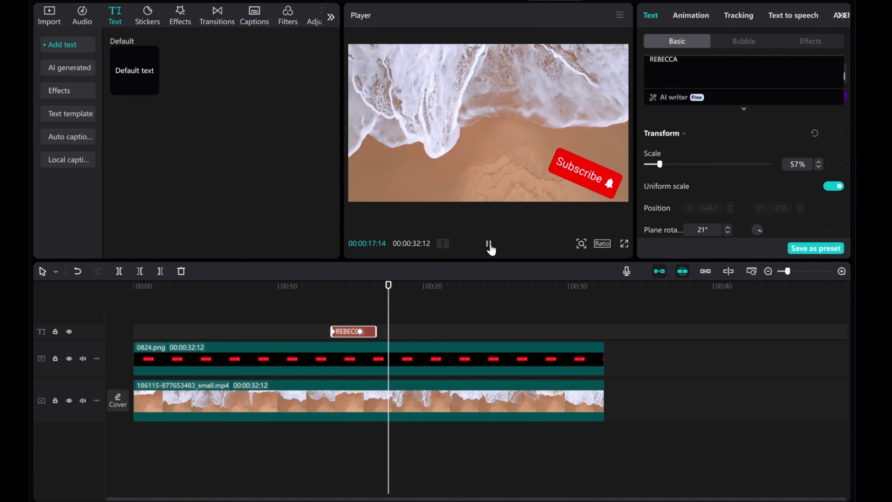
{"action": "left_click", "coordinate": [489, 246]}
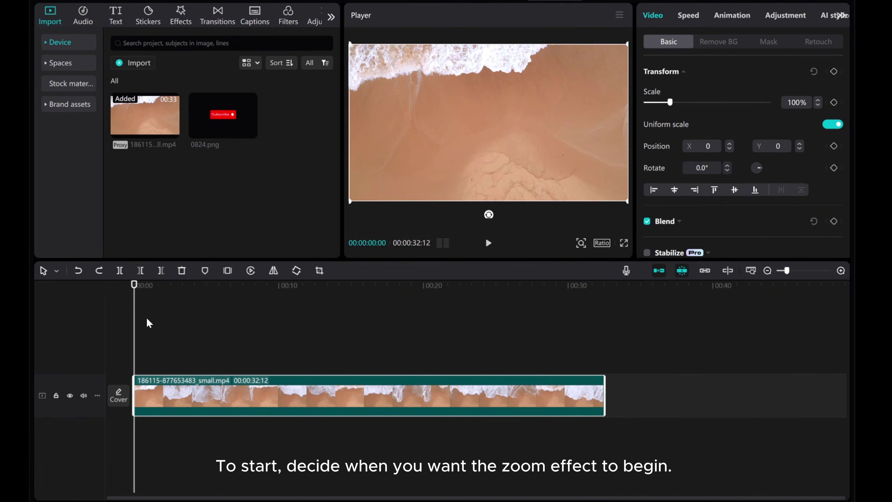
Add a scale keyframe to the beach video at 00:00:00:00 and zoom it in to 154% at 00:00:00:19
{"action": "left_click_drag", "start_coordinate": [136, 331], "coordinate": [131, 350]}
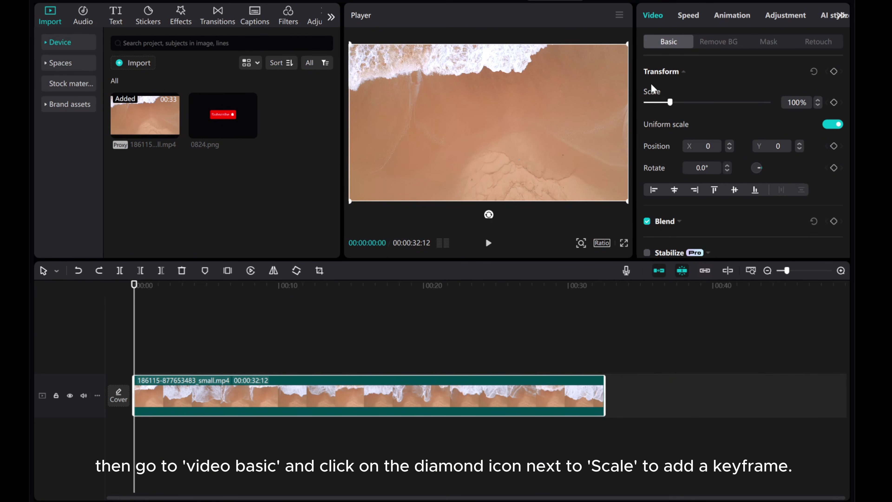
{"action": "left_click", "coordinate": [833, 102]}
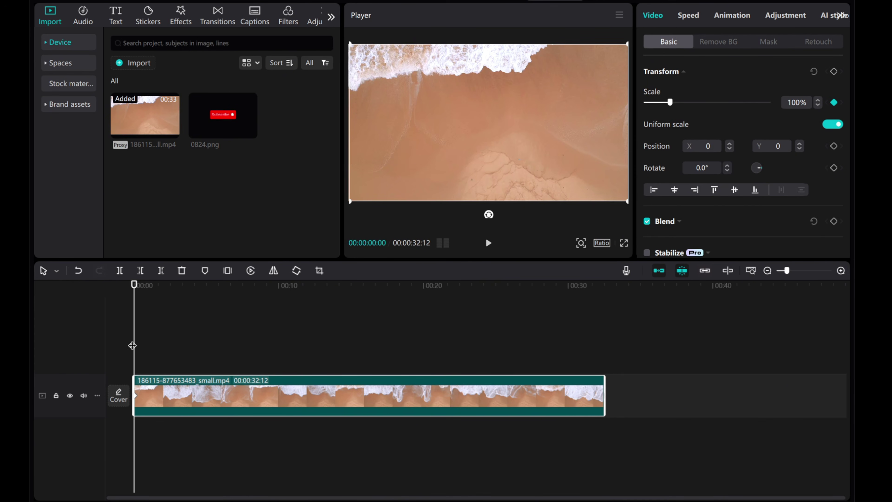
{"action": "left_click_drag", "start_coordinate": [132, 346], "coordinate": [146, 345]}
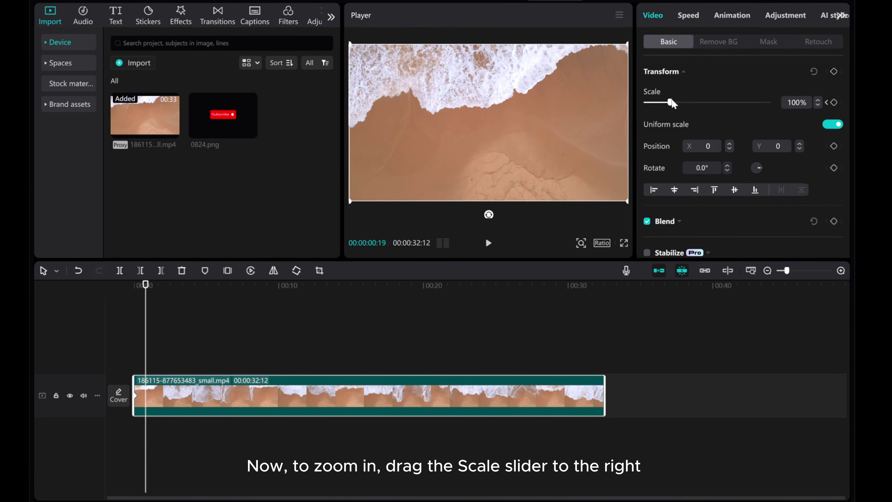
{"action": "left_click_drag", "start_coordinate": [669, 102], "coordinate": [683, 104]}
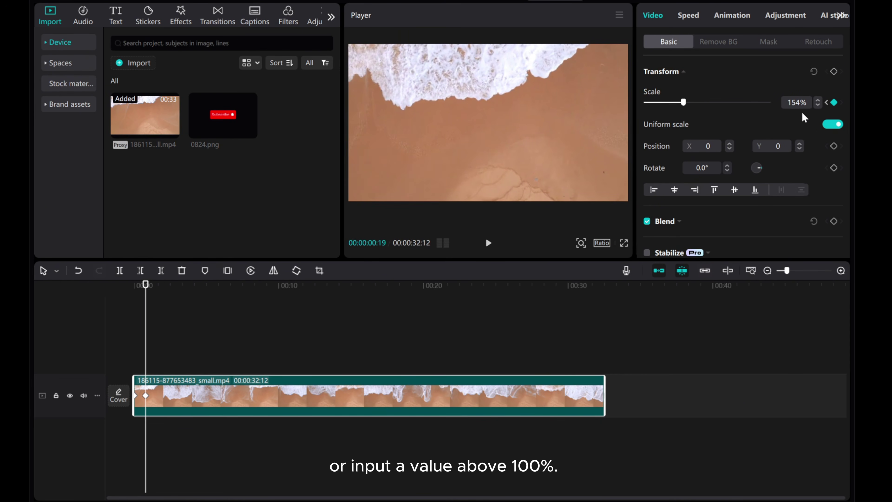
Set the beach video's scale to 170% at the 00:00:00:19 keyframe
{"action": "left_click_drag", "start_coordinate": [793, 103], "coordinate": [801, 106]}
{"action": "type", "text": "70"}
{"action": "key", "text": "Return"}
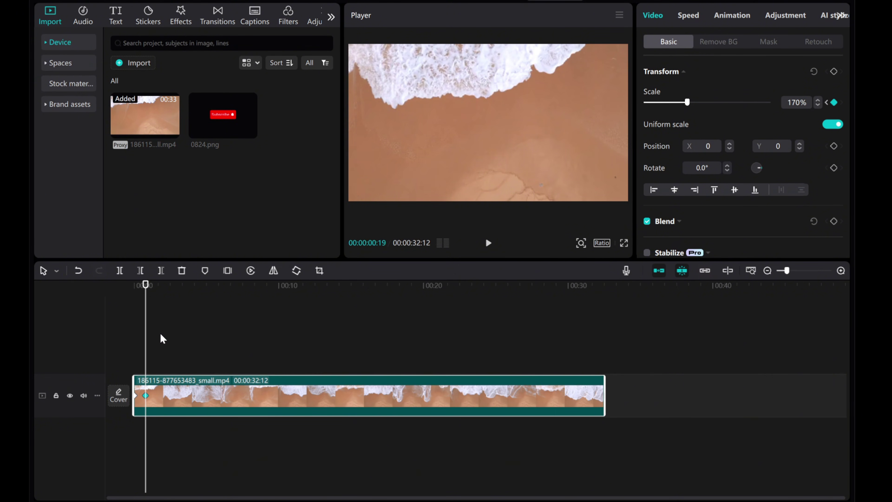
Play back the beach video's zoom-in from 00:00:00:00
{"action": "left_click_drag", "start_coordinate": [145, 350], "coordinate": [132, 355]}
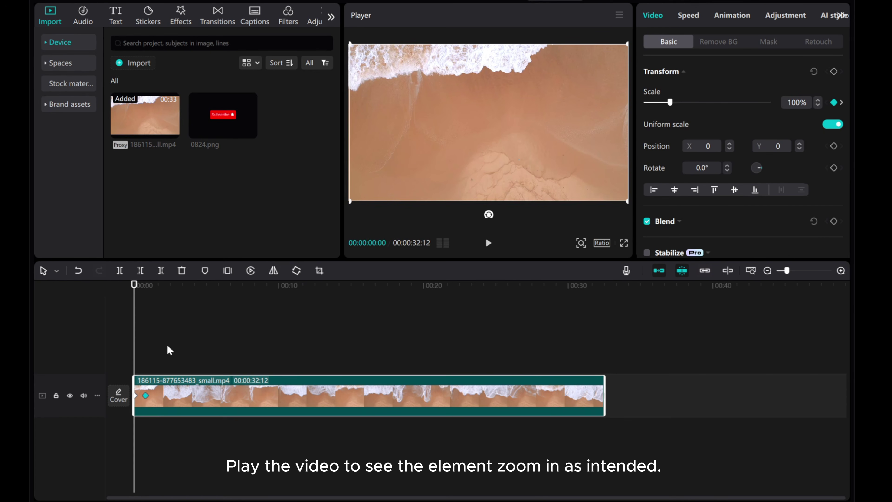
{"action": "left_click", "coordinate": [488, 242]}
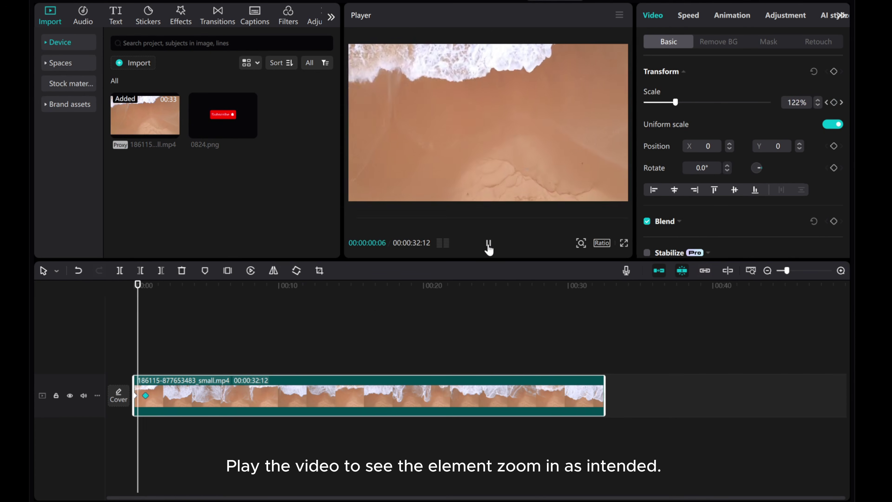
{"action": "left_click", "coordinate": [488, 246]}
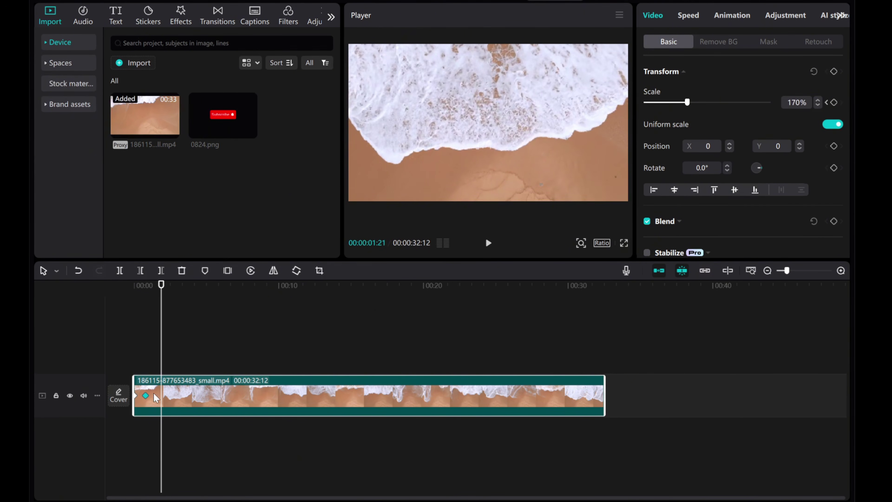
Slow the zoom by moving the second scale keyframe out to about 00:00:06:03, and play it back from the start
{"action": "left_click_drag", "start_coordinate": [145, 399], "coordinate": [223, 395]}
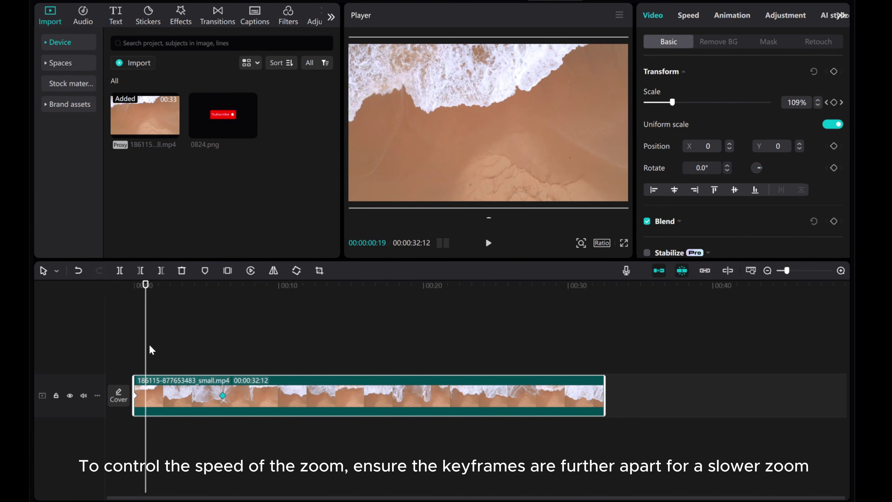
{"action": "left_click_drag", "start_coordinate": [146, 351], "coordinate": [135, 355]}
{"action": "left_click", "coordinate": [488, 243]}
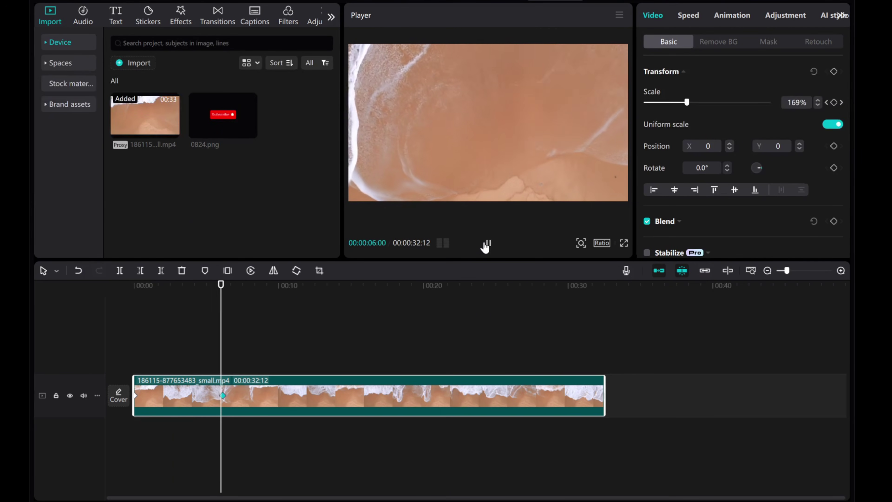
{"action": "left_click", "coordinate": [487, 243]}
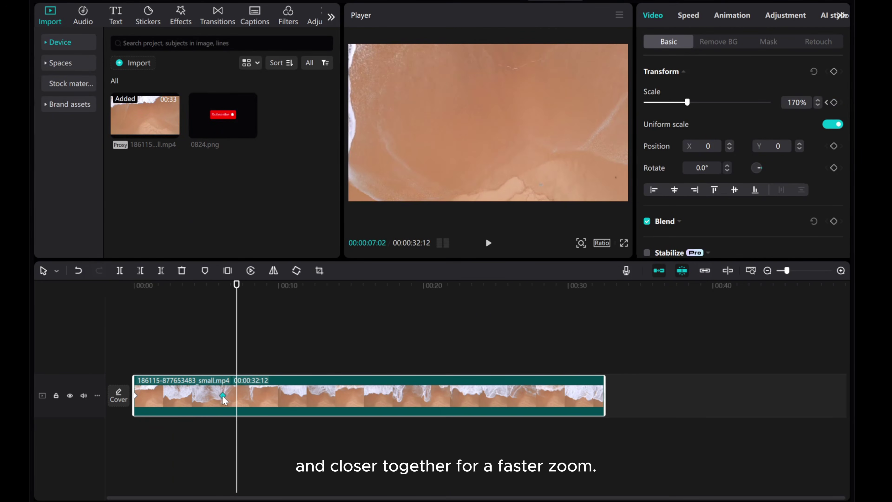
Speed up the zoom by moving the second scale keyframe back to about 00:00:01:11, and play it from the start
{"action": "left_click_drag", "start_coordinate": [223, 396], "coordinate": [156, 399]}
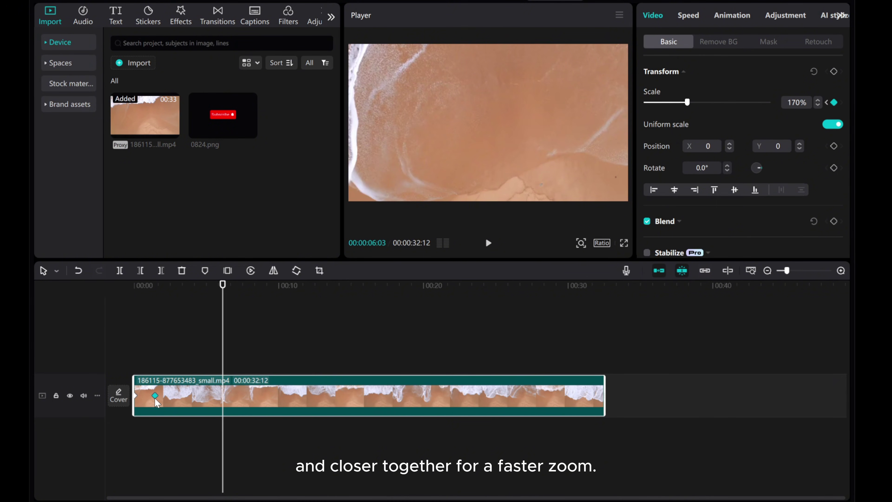
{"action": "left_click_drag", "start_coordinate": [223, 342], "coordinate": [130, 346]}
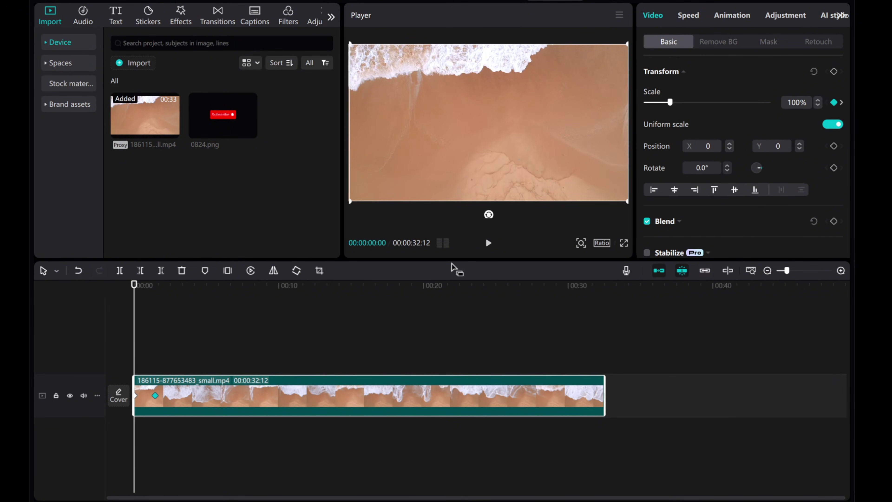
{"action": "left_click", "coordinate": [488, 244]}
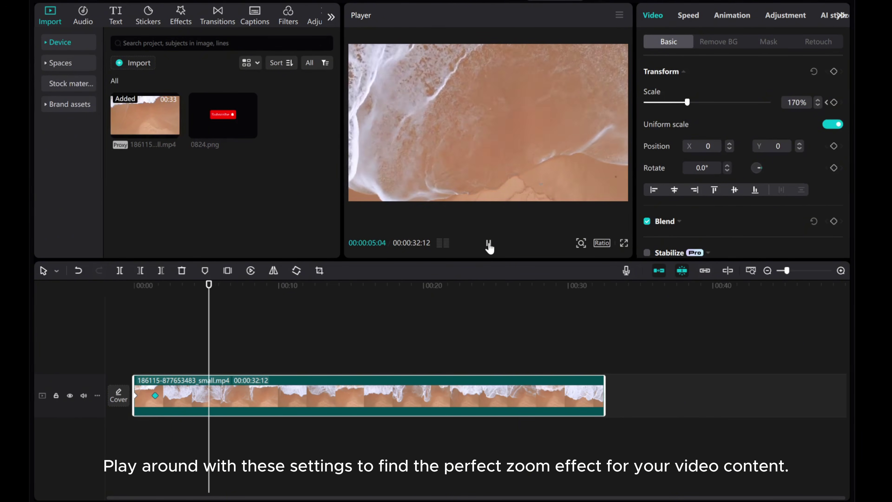
{"action": "left_click", "coordinate": [488, 244]}
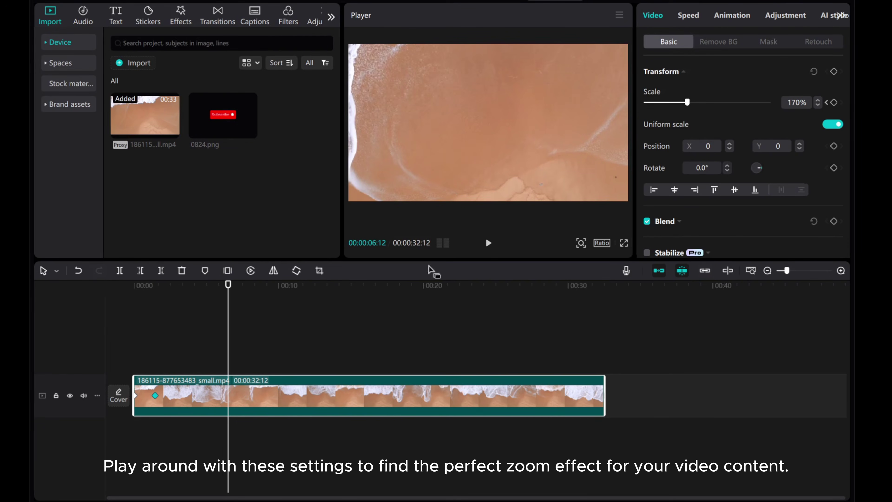
Move the second scale keyframe to about 00:00:06:19 on the beach clip for a slower zoom
{"action": "left_click", "coordinate": [157, 397]}
{"action": "left_click_drag", "start_coordinate": [160, 401], "coordinate": [233, 402]}
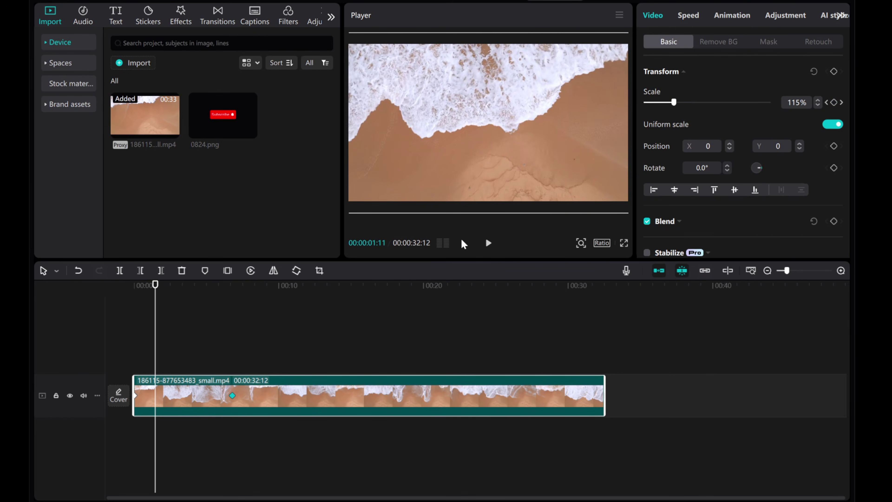
{"action": "left_click", "coordinate": [233, 400]}
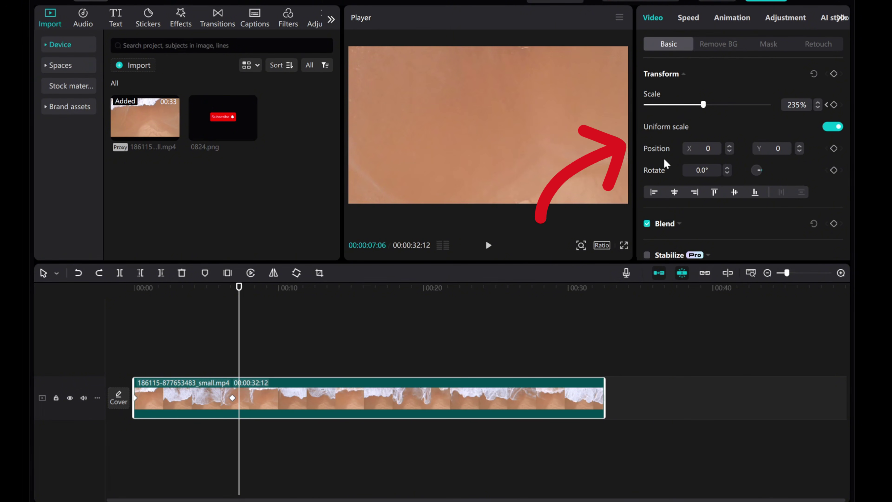
Add a position keyframe at 00:00:07:06 and move the video to about X -2521, Y -1210 at 00:00:09:20
{"action": "left_click", "coordinate": [833, 150]}
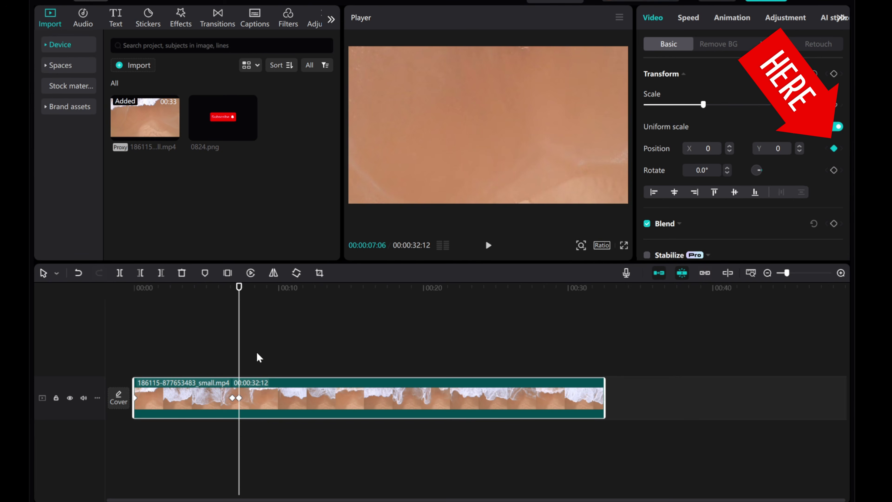
{"action": "left_click", "coordinate": [256, 361]}
{"action": "left_click_drag", "start_coordinate": [260, 362], "coordinate": [276, 362]}
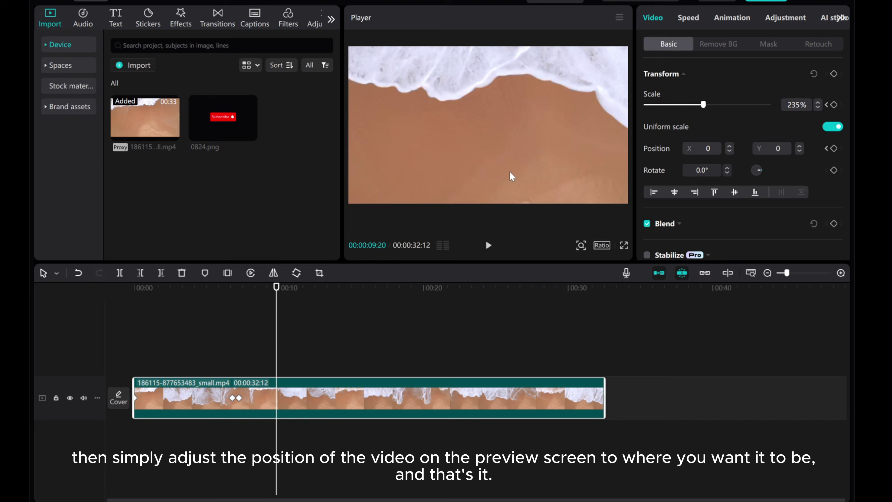
{"action": "left_click_drag", "start_coordinate": [553, 96], "coordinate": [347, 187]}
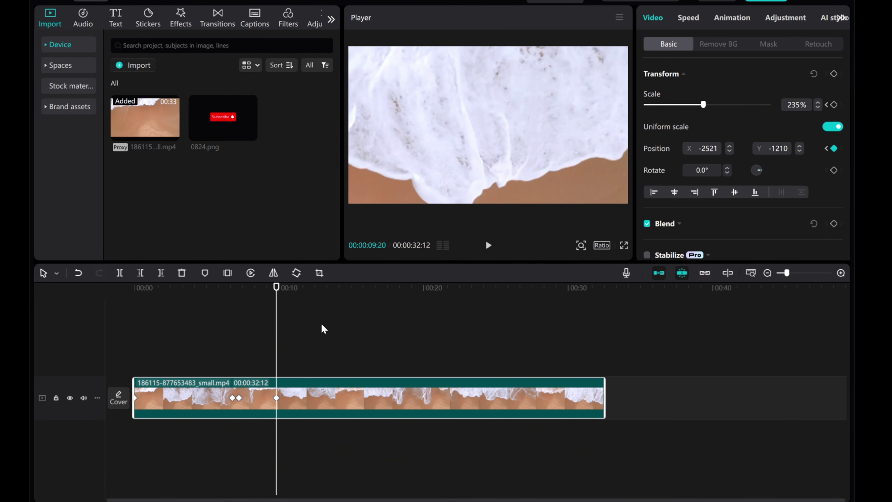
Play back the video's position movement from about 00:00:06:19
{"action": "left_click_drag", "start_coordinate": [277, 350], "coordinate": [235, 362]}
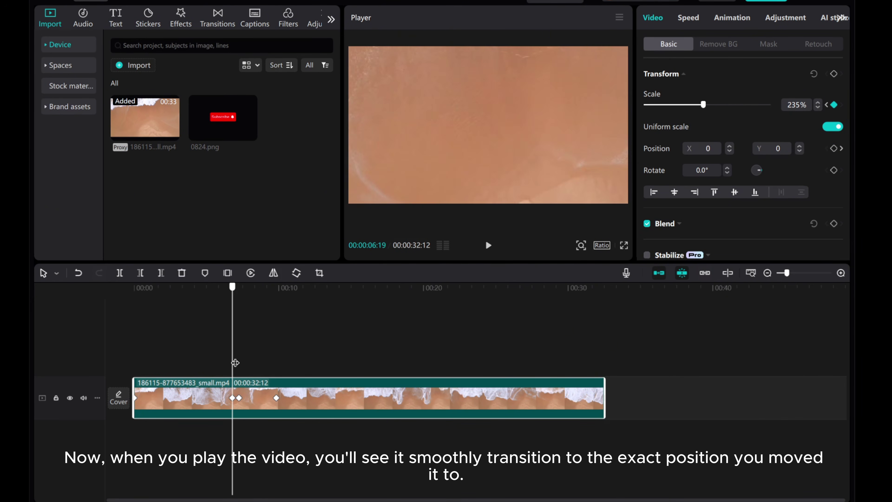
{"action": "left_click", "coordinate": [488, 246]}
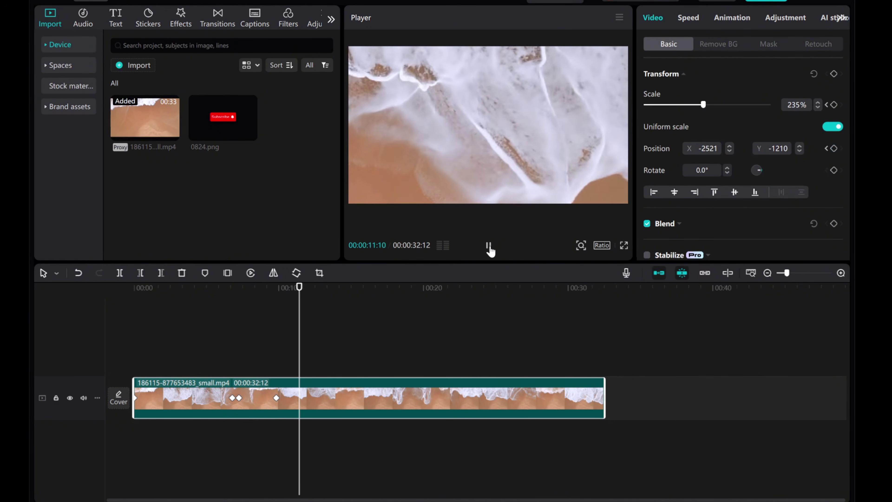
{"action": "left_click", "coordinate": [489, 246]}
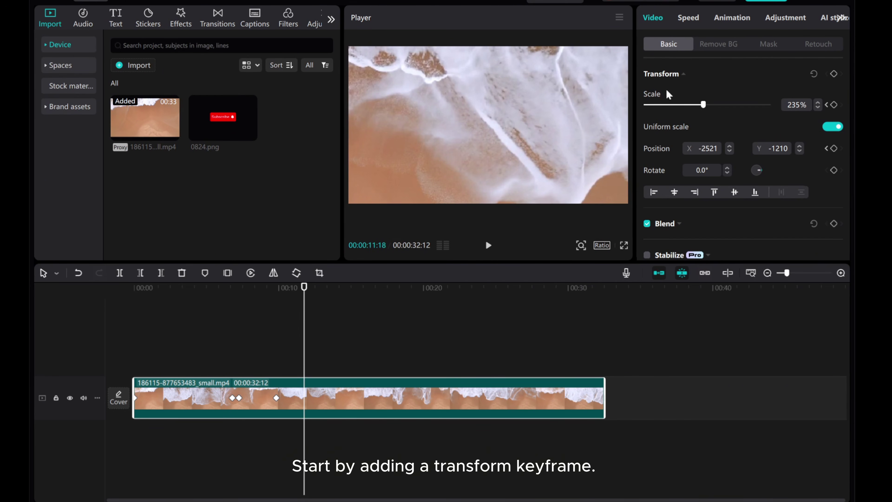
Add a Transform keyframe at 00:00:11:18, and at 00:00:16:05 move the video to about X 3380, Y 1163 and scale it to 293%
{"action": "left_click", "coordinate": [833, 75]}
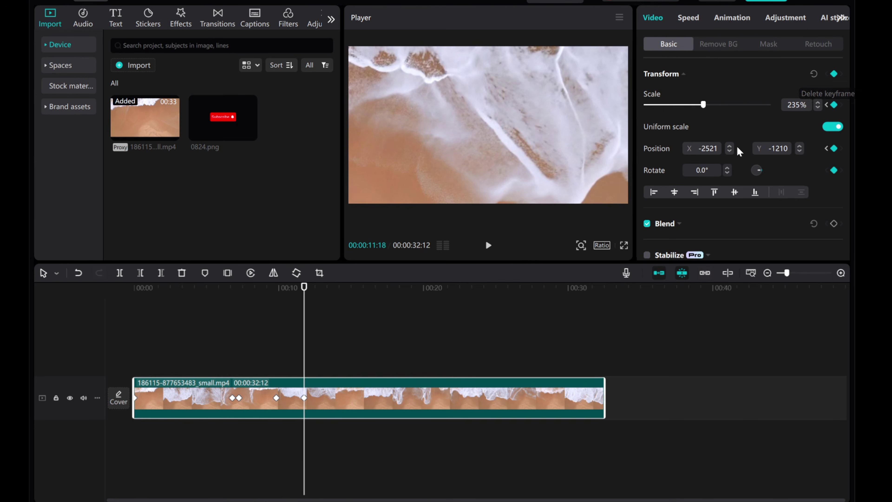
{"action": "left_click_drag", "start_coordinate": [304, 334], "coordinate": [368, 338]}
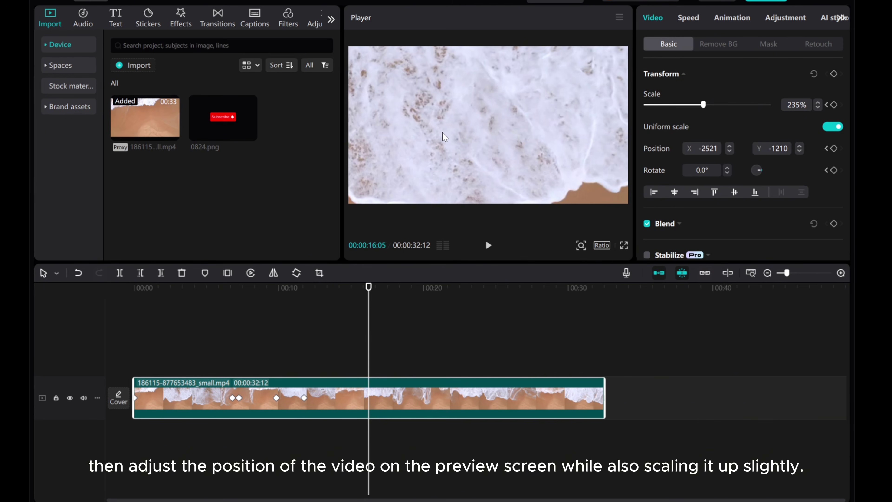
{"action": "left_click_drag", "start_coordinate": [423, 137], "coordinate": [776, 0]}
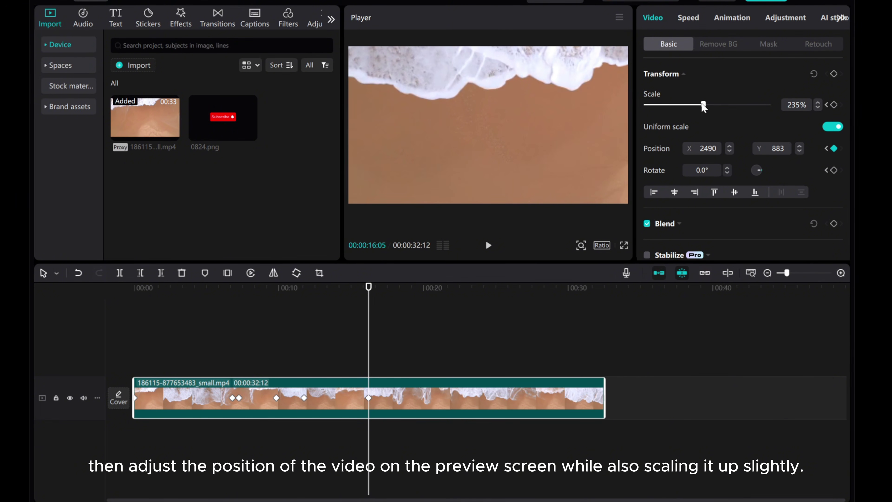
{"action": "left_click_drag", "start_coordinate": [703, 105], "coordinate": [717, 106]}
{"action": "mouse_move", "coordinate": [462, 165]}
{"action": "left_mouse_down"}
{"action": "mouse_move", "coordinate": [456, 152]}
{"action": "mouse_move", "coordinate": [471, 151]}
{"action": "left_mouse_up"}
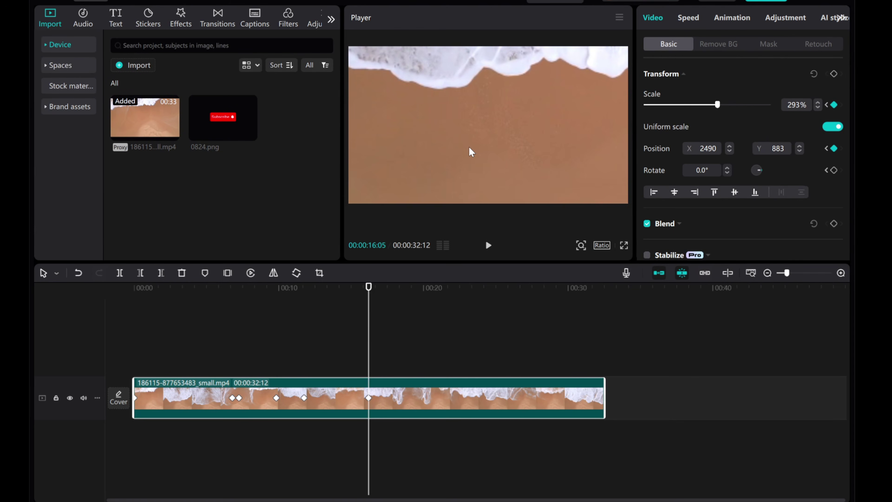
Play back the combined camera move and zoom-in from about 00:00:11:03
{"action": "left_click_drag", "start_coordinate": [368, 344], "coordinate": [295, 358]}
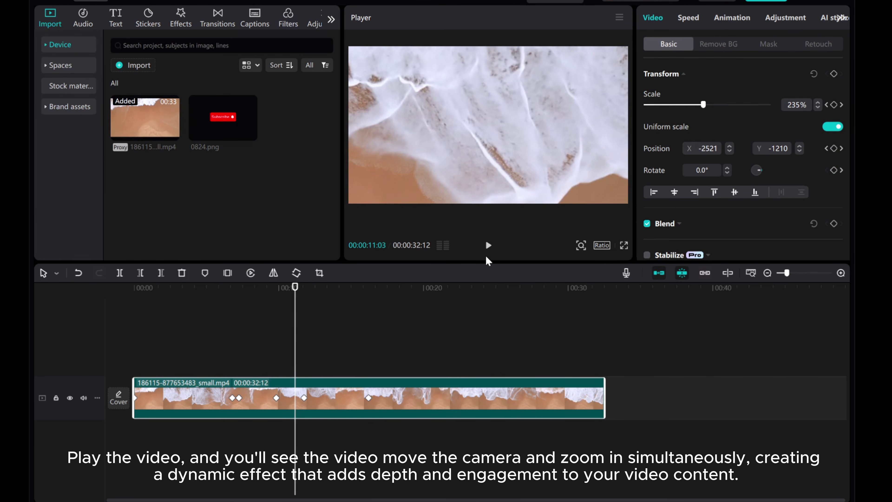
{"action": "left_click", "coordinate": [487, 245]}
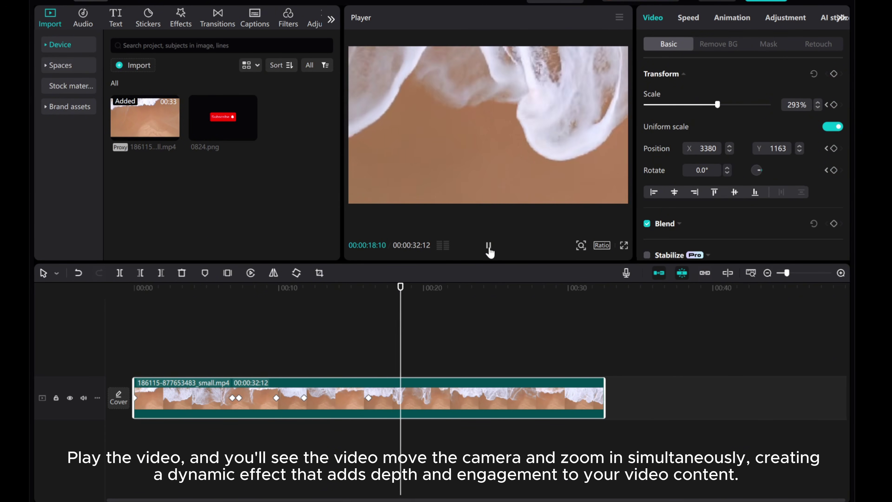
{"action": "left_click", "coordinate": [488, 245]}
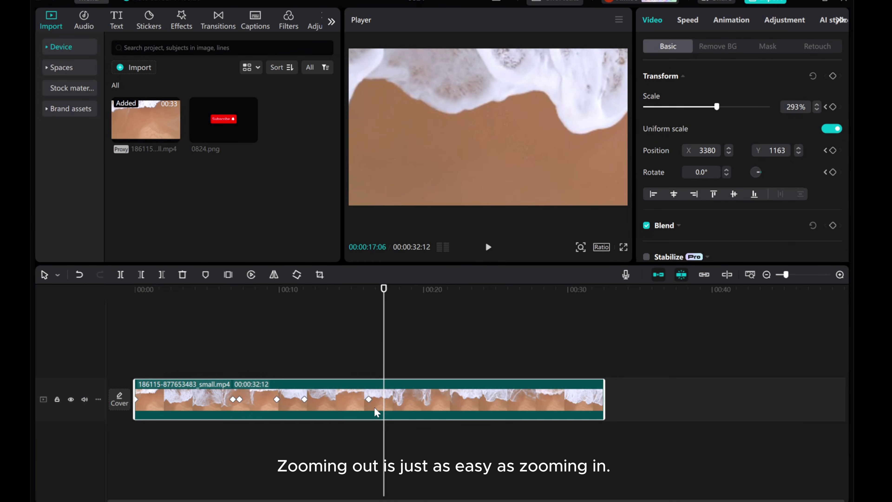
Add a keyframe for all of the video's Transform properties at 00:00:18:22 to start the zoom-out
{"action": "left_click_drag", "start_coordinate": [384, 374], "coordinate": [398, 374]}
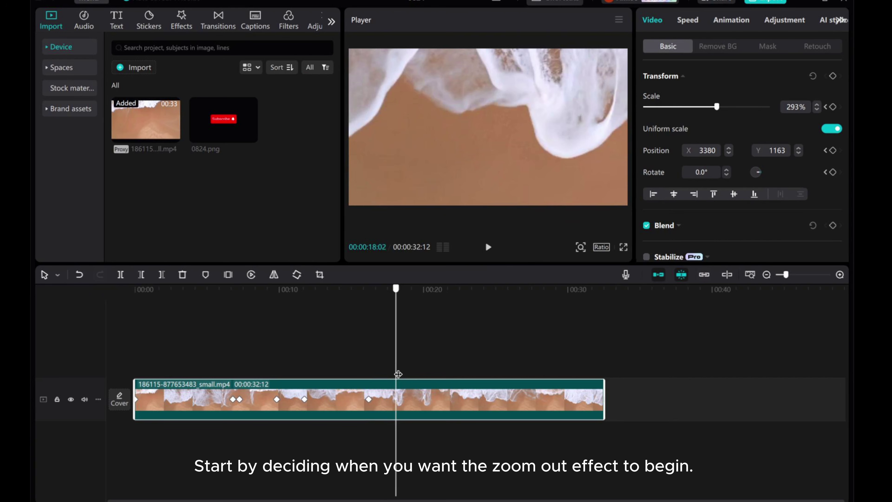
{"action": "left_click_drag", "start_coordinate": [398, 374], "coordinate": [409, 386]}
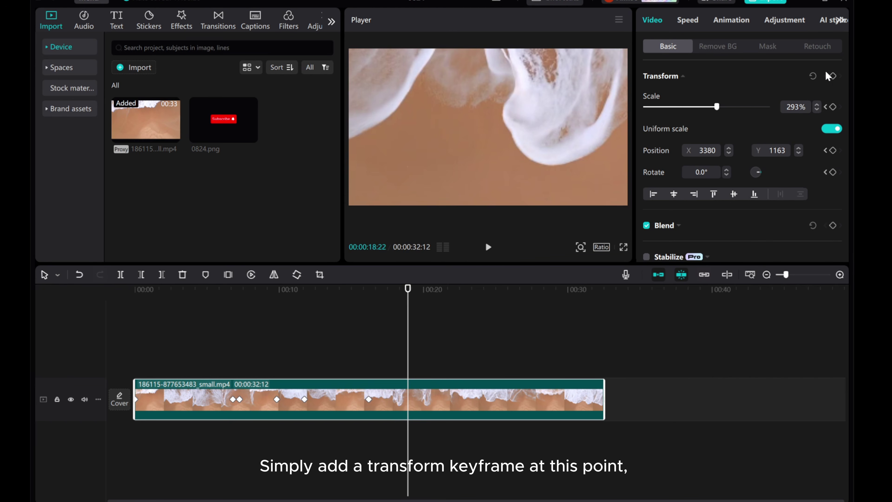
{"action": "left_click", "coordinate": [832, 75]}
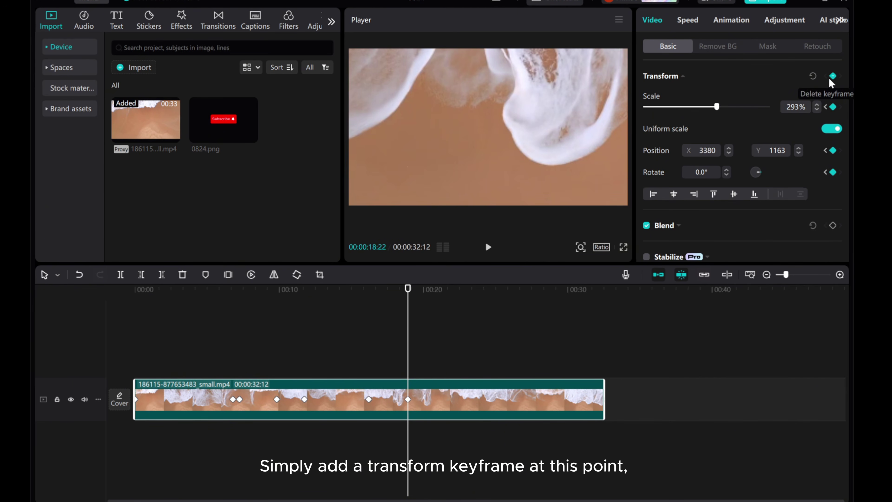
At 00:00:22:02, set the beach video's scale to 100% for the end of the zoom-out
{"action": "left_click_drag", "start_coordinate": [408, 344], "coordinate": [453, 351]}
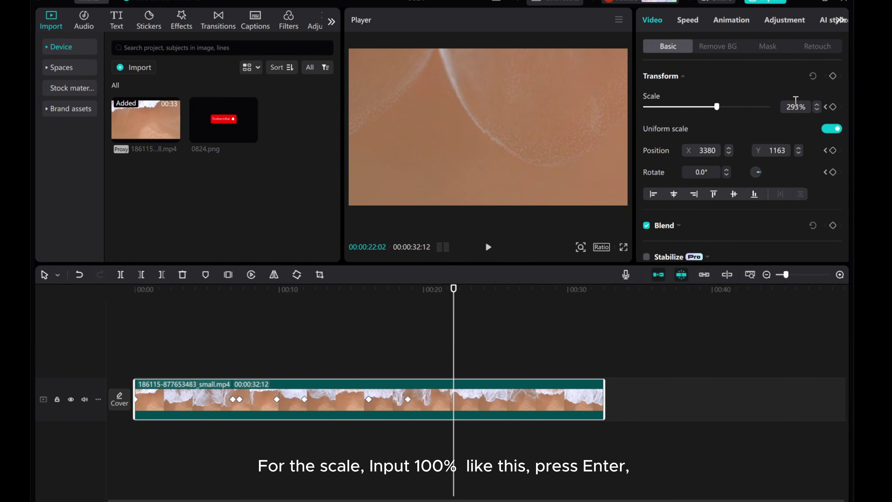
{"action": "left_click", "coordinate": [800, 105]}
{"action": "type", "text": "100"}
{"action": "key", "text": "Return"}
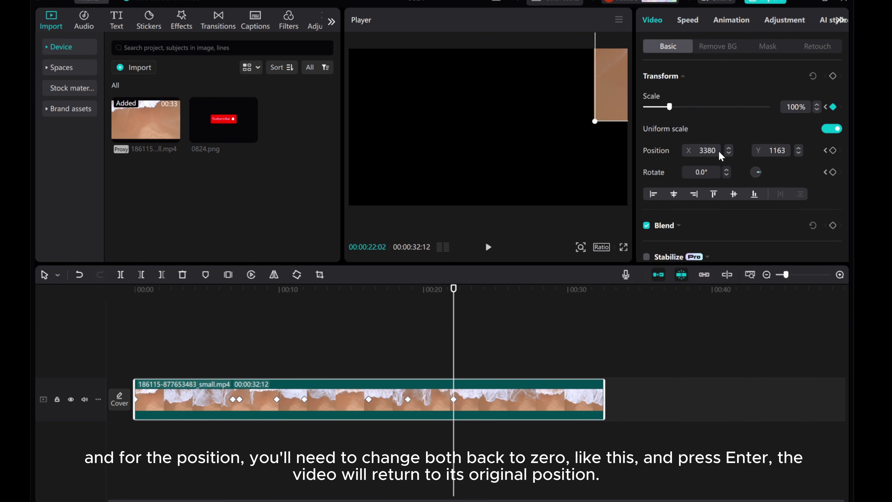
Return the video to the frame's center by setting its position to X 0, Y 0 at 00:00:22:02
{"action": "double_click", "coordinate": [712, 151]}
{"action": "type", "text": "0"}
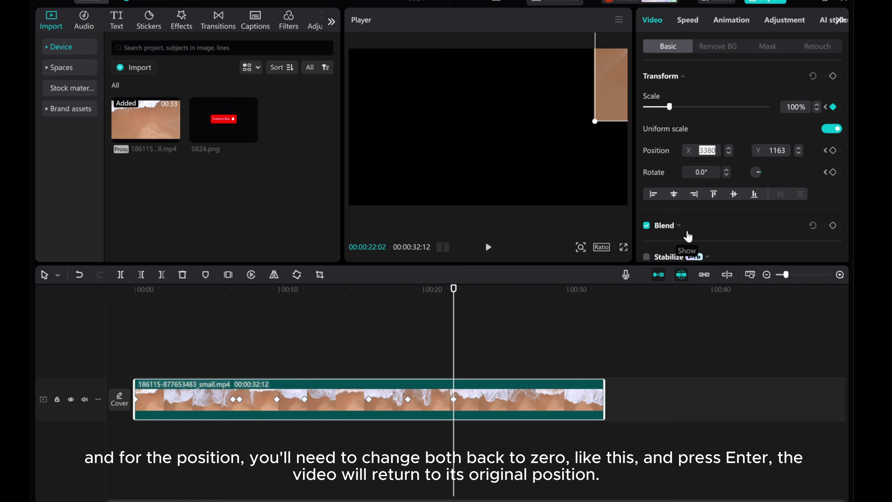
{"action": "key", "text": "Return"}
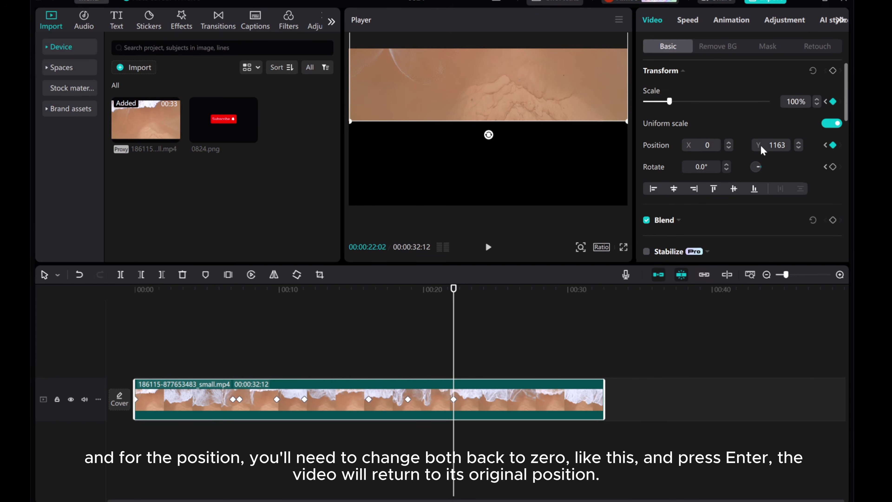
{"action": "double_click", "coordinate": [769, 145]}
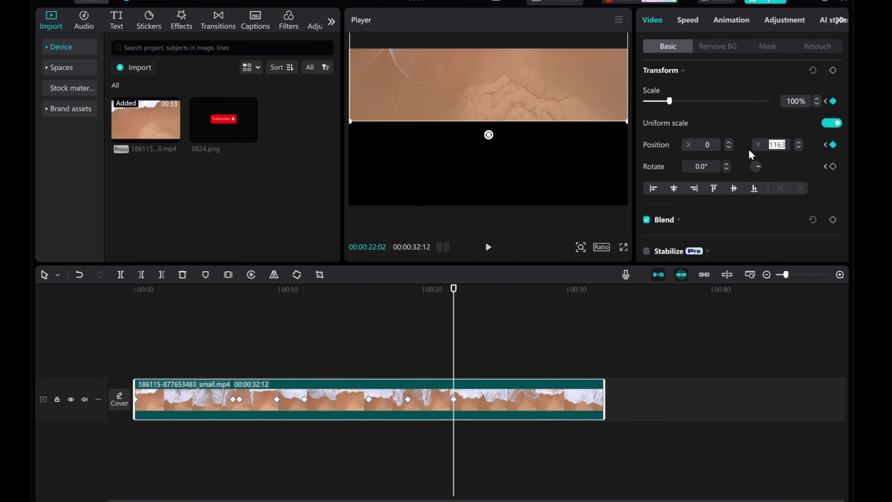
{"action": "type", "text": "0"}
{"action": "key", "text": "Return"}
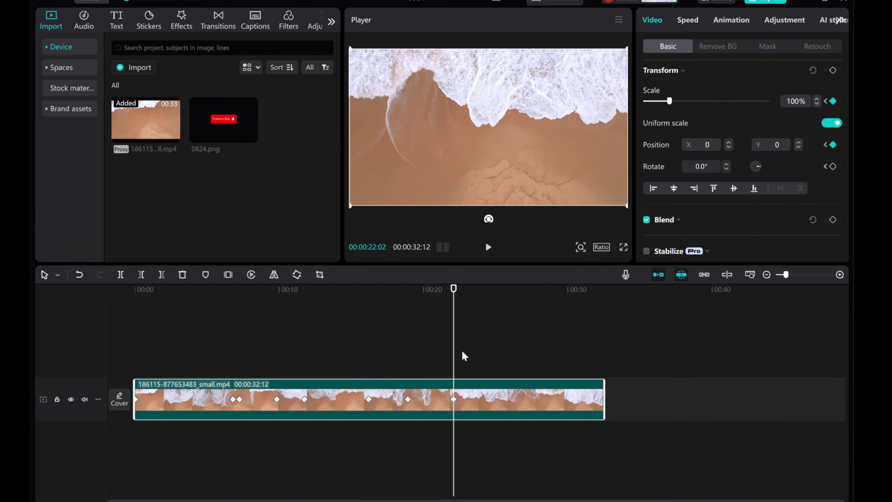
Play back the zoom-out effect from 00:00:18:07, then return to the start of the timeline
{"action": "left_click_drag", "start_coordinate": [452, 360], "coordinate": [398, 366]}
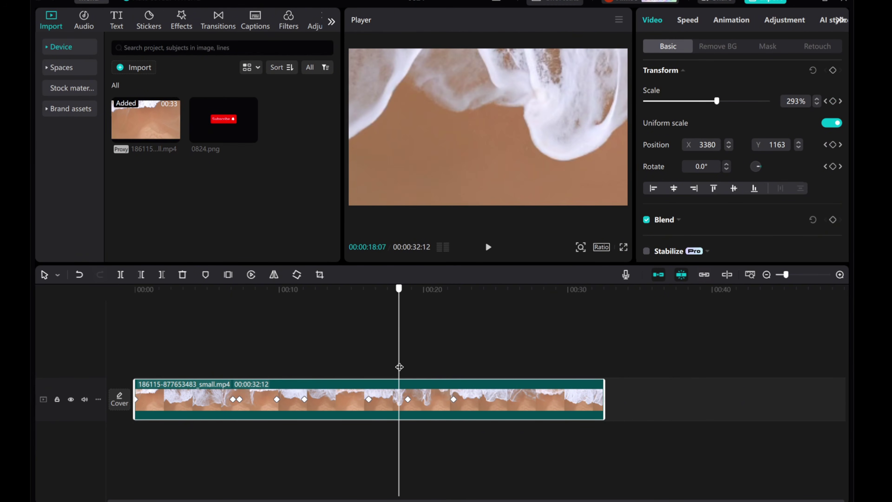
{"action": "left_click", "coordinate": [489, 250]}
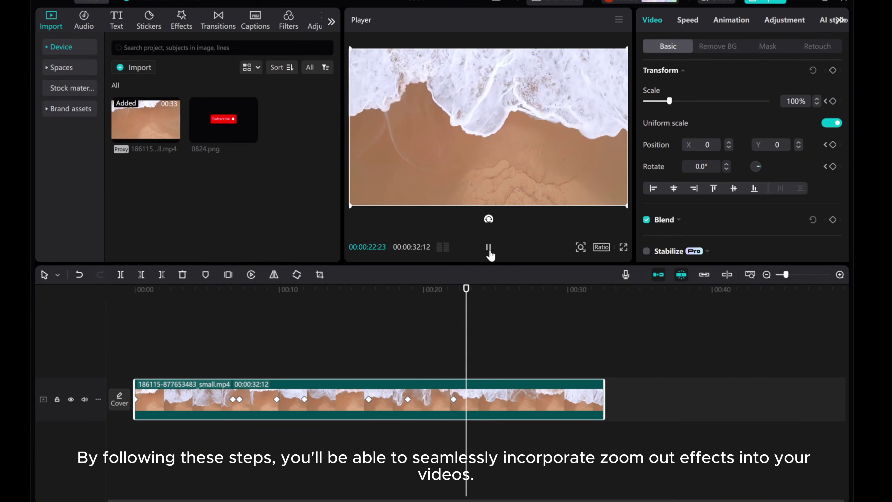
{"action": "left_click", "coordinate": [488, 248]}
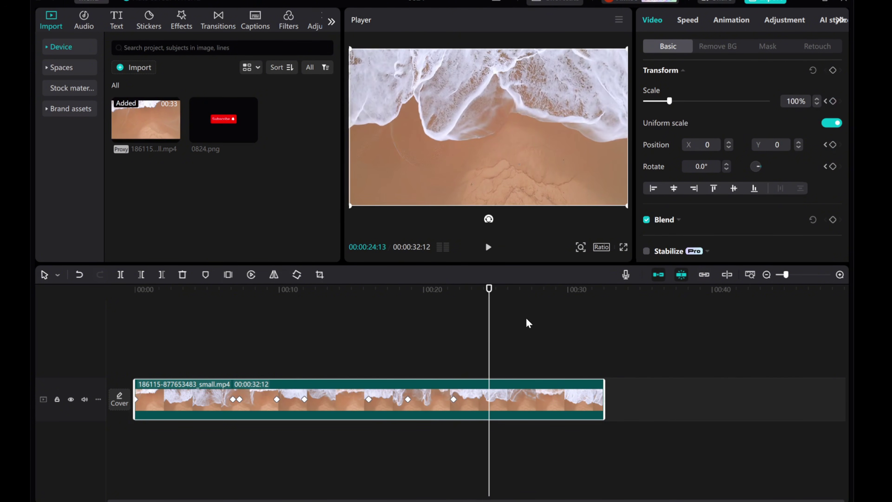
{"action": "left_click_drag", "start_coordinate": [487, 350], "coordinate": [62, 338]}
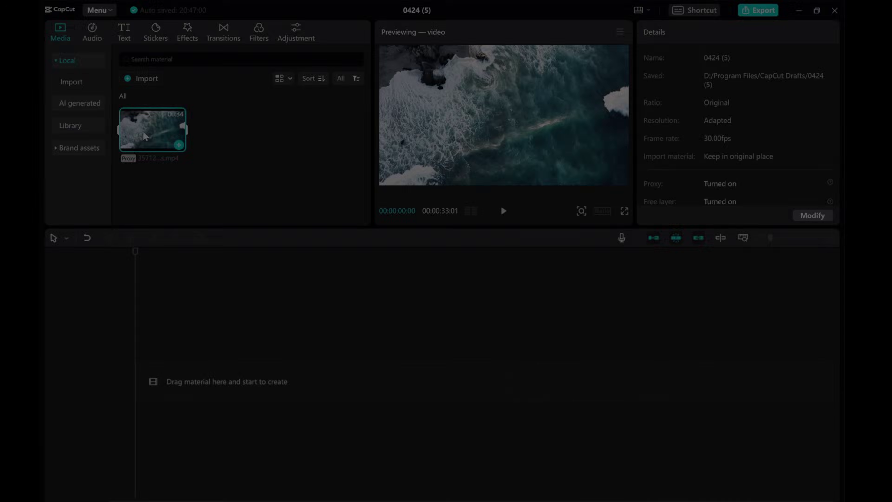
Place the ocean waves video 3571264-uhd_3840_2160_30fps.mp4 at the start of the empty timeline and fit its full length in view
{"action": "left_click_drag", "start_coordinate": [169, 137], "coordinate": [171, 386]}
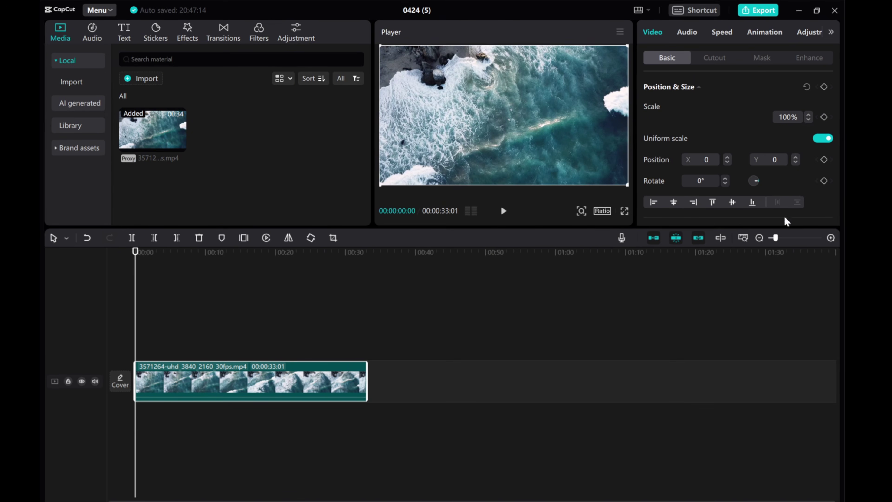
{"action": "left_click", "coordinate": [831, 238]}
{"action": "left_click", "coordinate": [830, 238]}
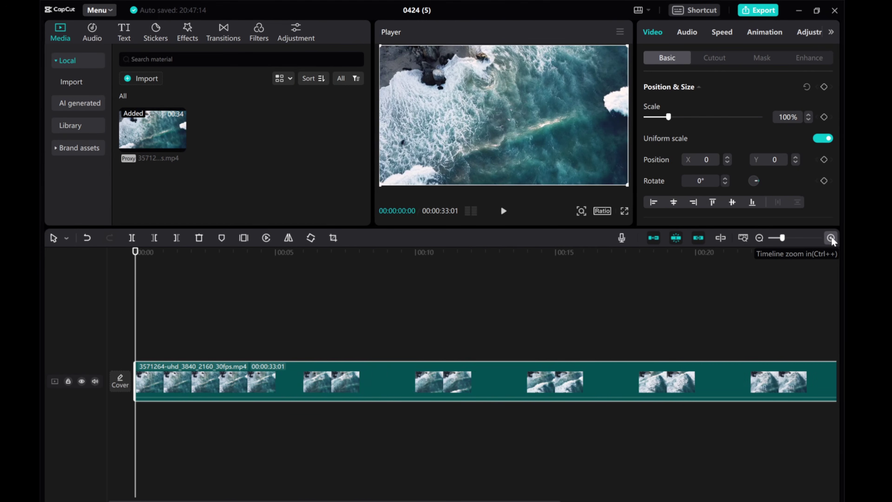
{"action": "left_click", "coordinate": [759, 238]}
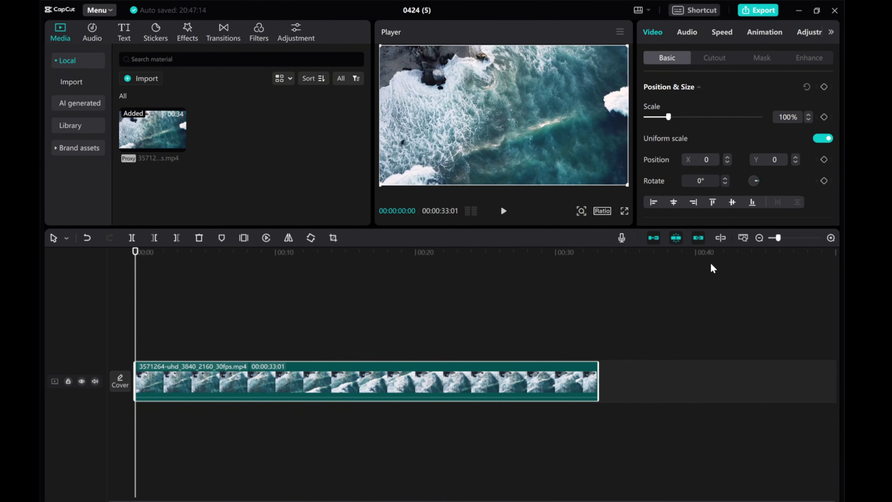
{"action": "left_click_drag", "start_coordinate": [777, 239], "coordinate": [778, 240]}
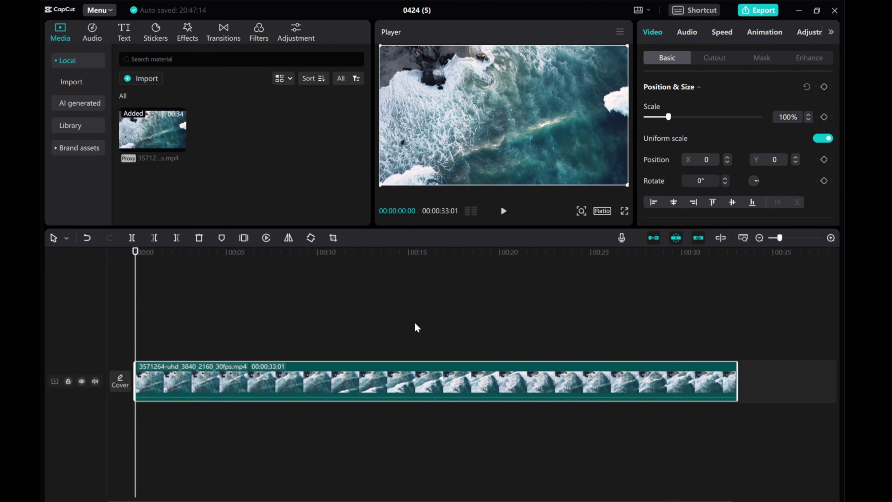
{"action": "mouse_move", "coordinate": [135, 322]}
{"action": "left_mouse_down"}
{"action": "mouse_move", "coordinate": [175, 323]}
{"action": "mouse_move", "coordinate": [131, 321]}
{"action": "left_mouse_up"}
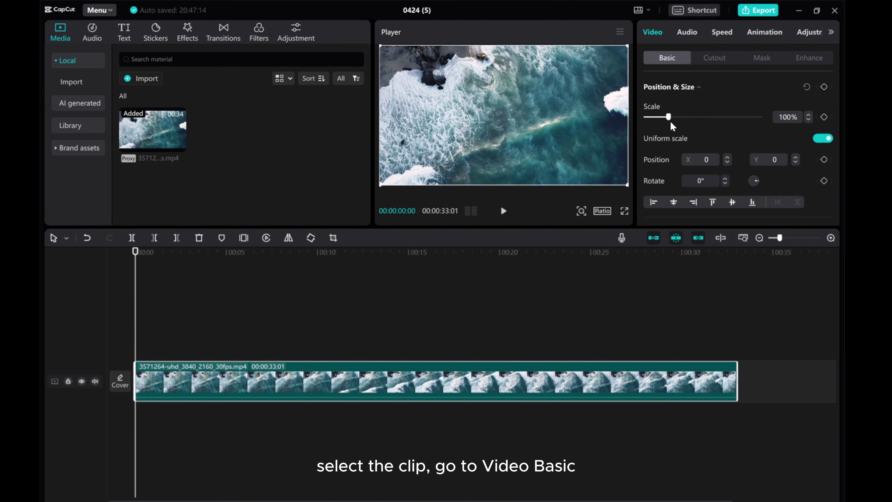
Create a fade-in on the ocean video with opacity keyframes of 0% at 00:00:00:00 and 100% at 00:00:02:04
{"action": "scroll", "coordinate": [667, 134], "scroll_direction": "down", "scroll_amount": 3}
{"action": "scroll", "coordinate": [666, 132], "scroll_direction": "down", "scroll_amount": 2}
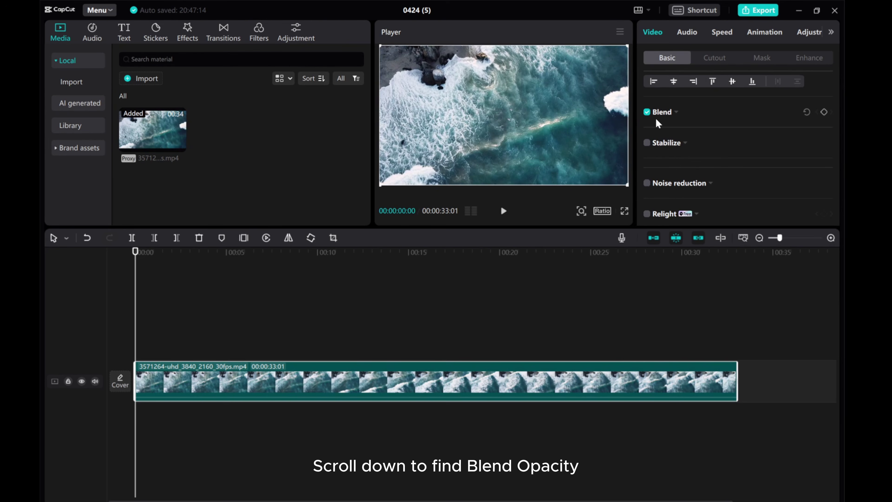
{"action": "left_click", "coordinate": [675, 113]}
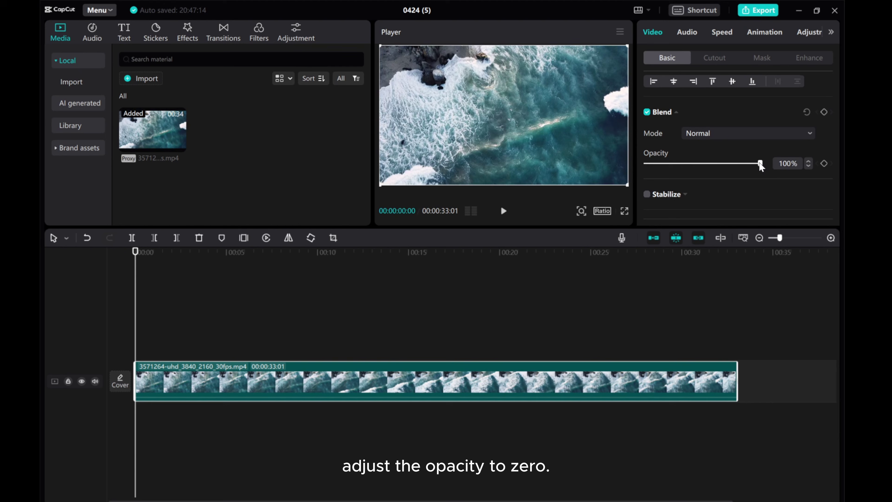
{"action": "left_click_drag", "start_coordinate": [759, 164], "coordinate": [633, 159]}
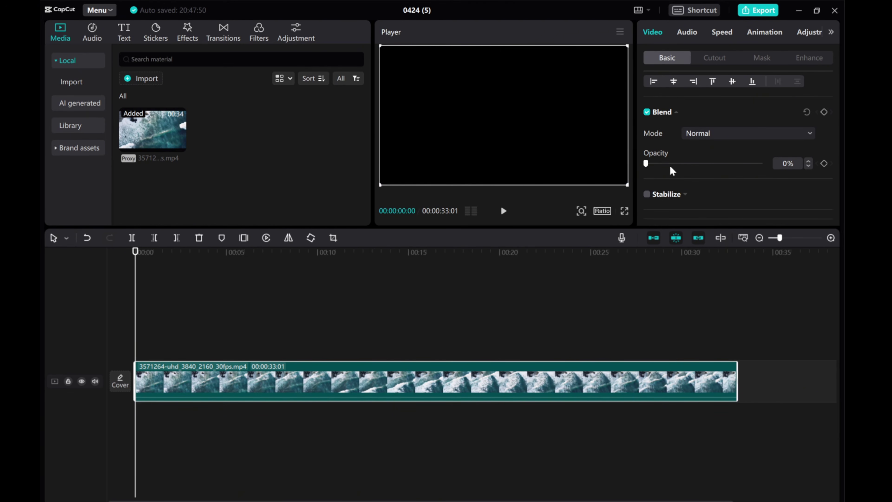
{"action": "left_click", "coordinate": [824, 163]}
{"action": "left_click_drag", "start_coordinate": [135, 303], "coordinate": [175, 310]}
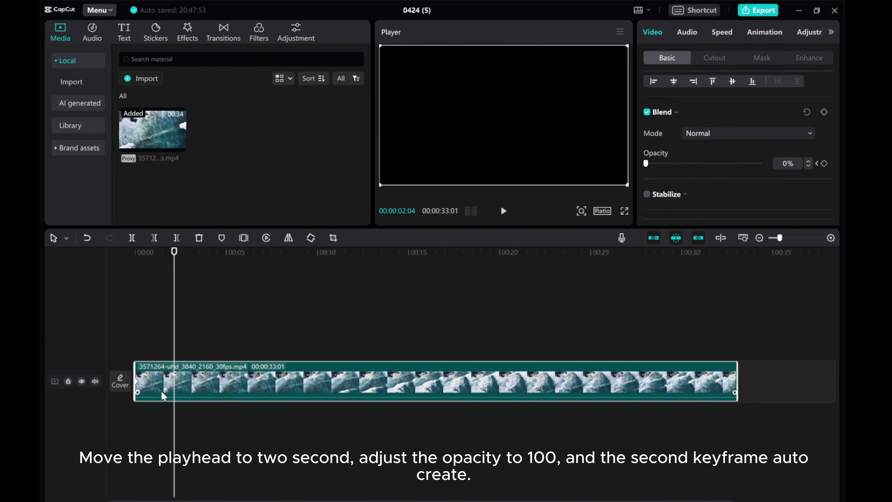
{"action": "left_click_drag", "start_coordinate": [646, 164], "coordinate": [777, 175]}
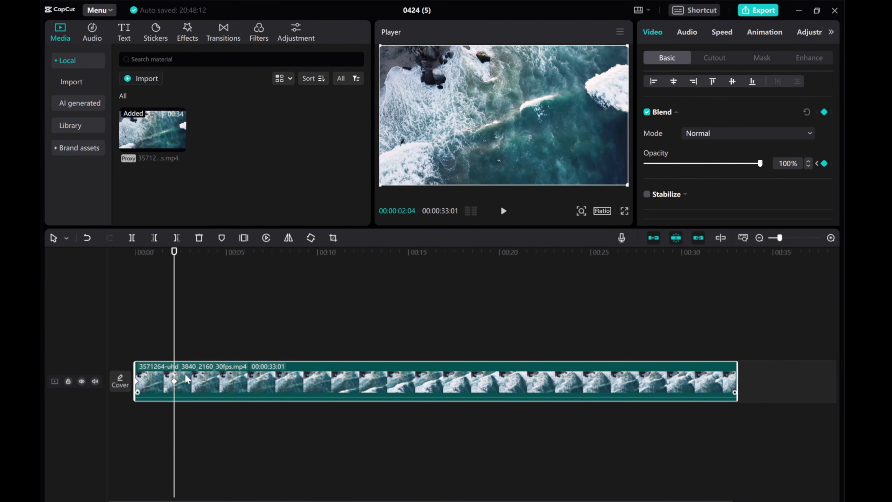
Play back the opening of the ocean video to check the fade-in
{"action": "left_click", "coordinate": [126, 305]}
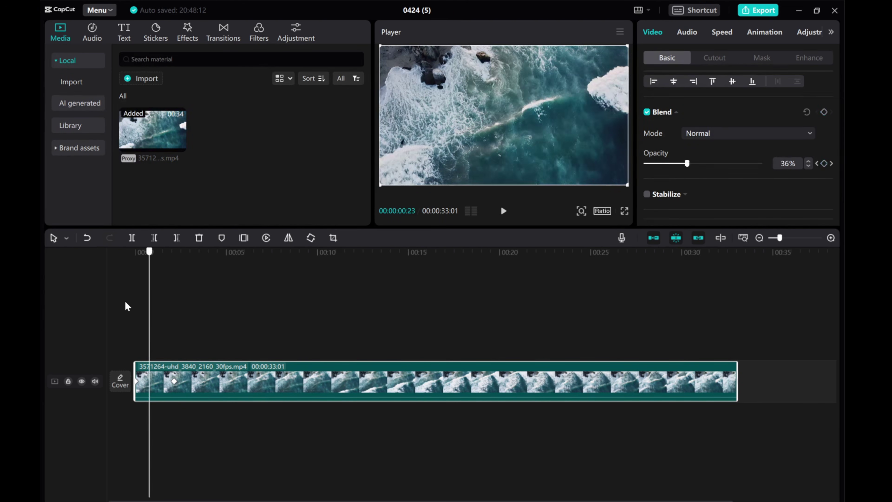
{"action": "left_click", "coordinate": [504, 211]}
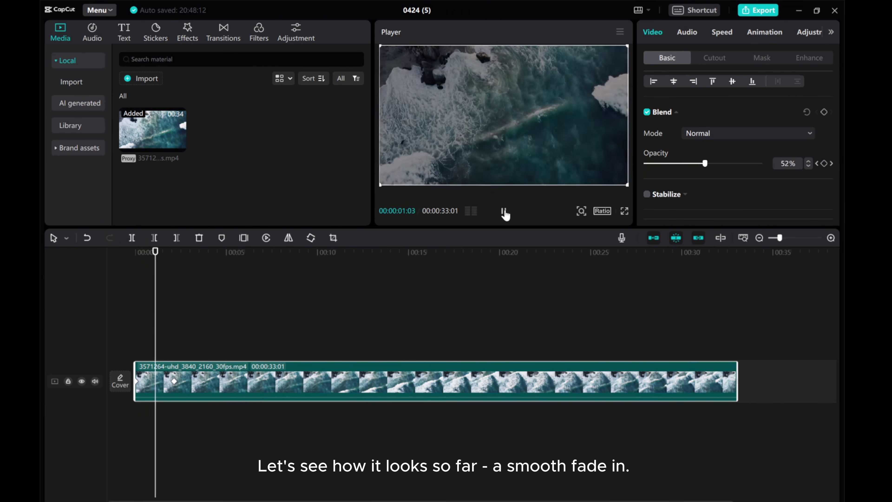
{"action": "left_click", "coordinate": [504, 211]}
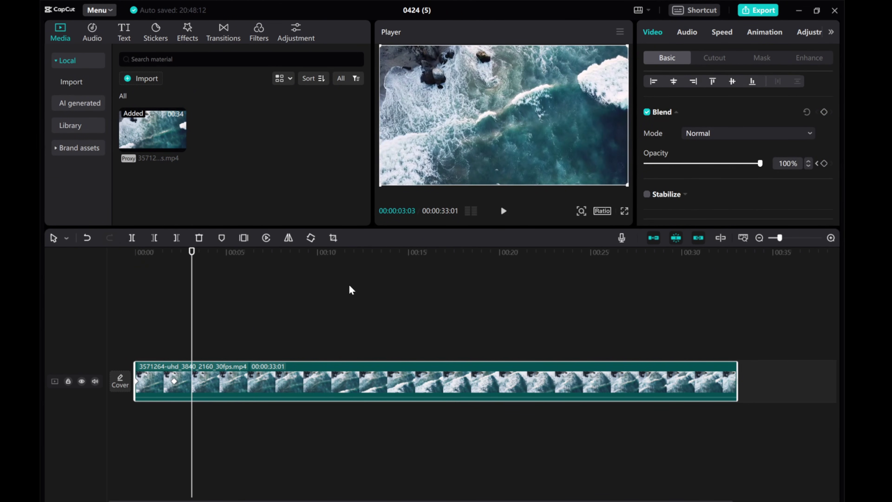
Create a fade-out on the ocean video with opacity keyframes of 100% at 00:00:29:10 and 0% at its end, 00:00:33:01
{"action": "left_click_drag", "start_coordinate": [192, 251], "coordinate": [499, 252]}
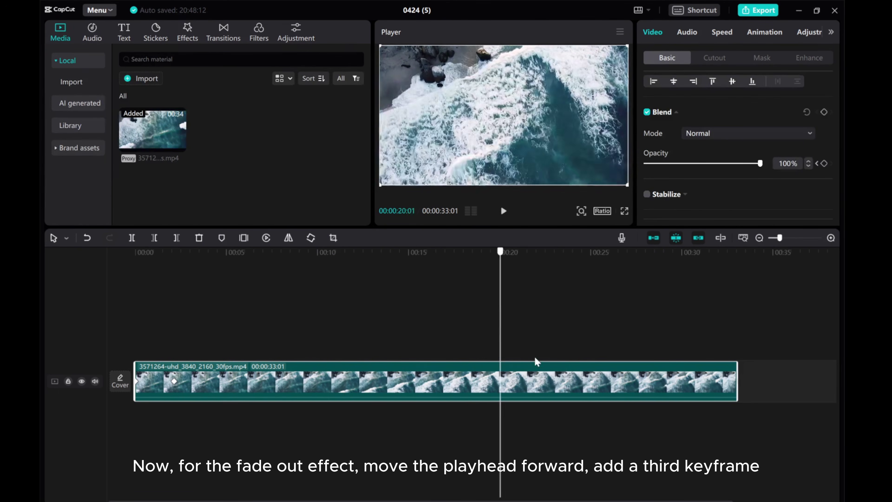
{"action": "left_click_drag", "start_coordinate": [536, 361], "coordinate": [672, 379]}
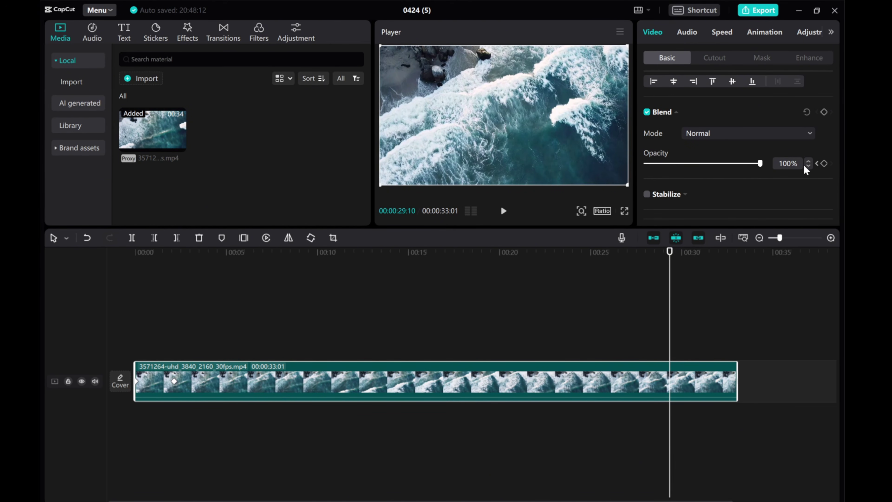
{"action": "left_click", "coordinate": [824, 163]}
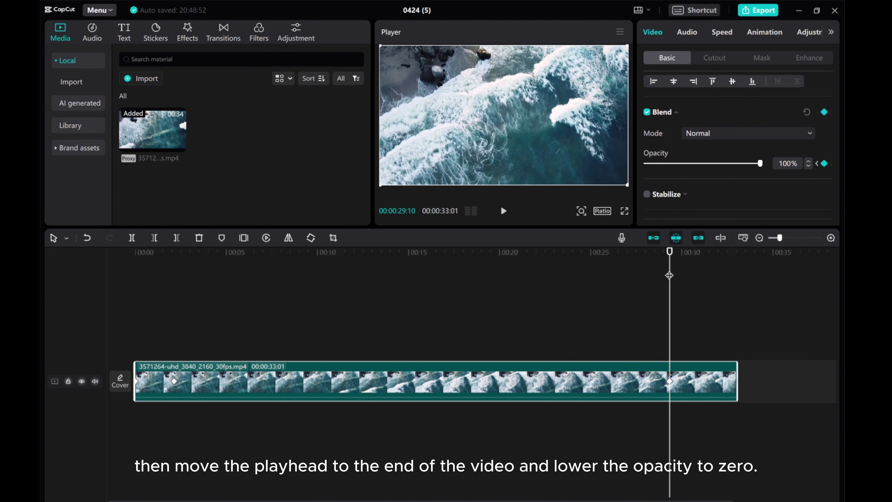
{"action": "left_click_drag", "start_coordinate": [670, 274], "coordinate": [740, 275]}
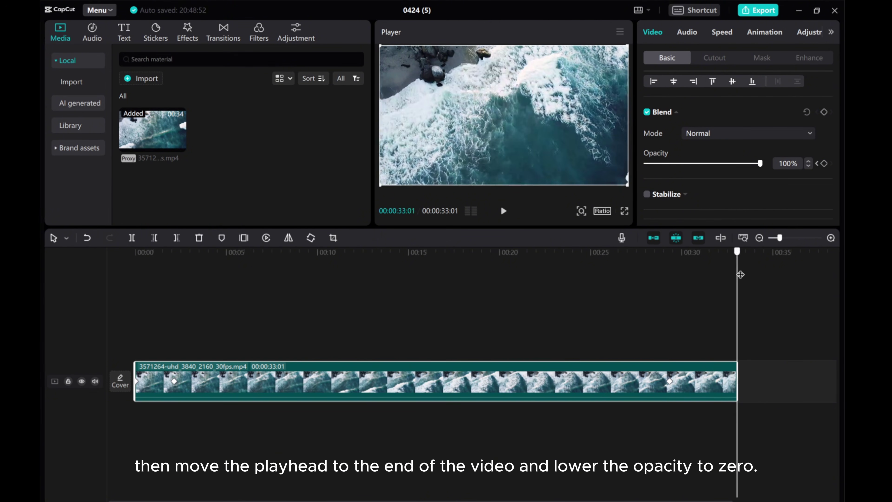
{"action": "left_click_drag", "start_coordinate": [759, 164], "coordinate": [625, 165]}
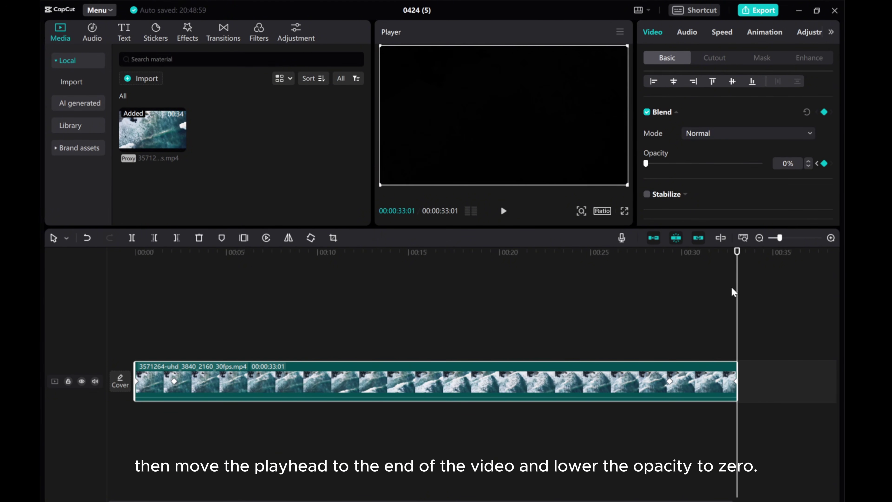
Play back the end of the ocean video from 00:00:28:00 to check the fade-out
{"action": "left_click_drag", "start_coordinate": [734, 299], "coordinate": [644, 303]}
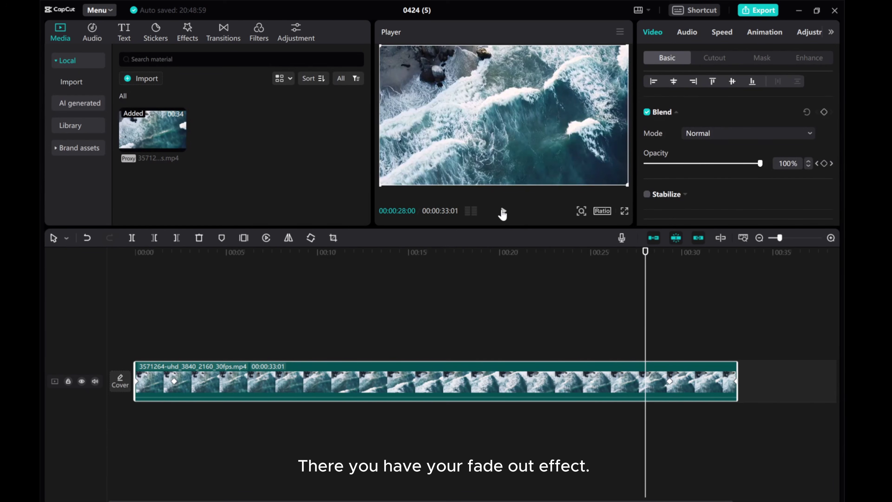
{"action": "left_click", "coordinate": [503, 211]}
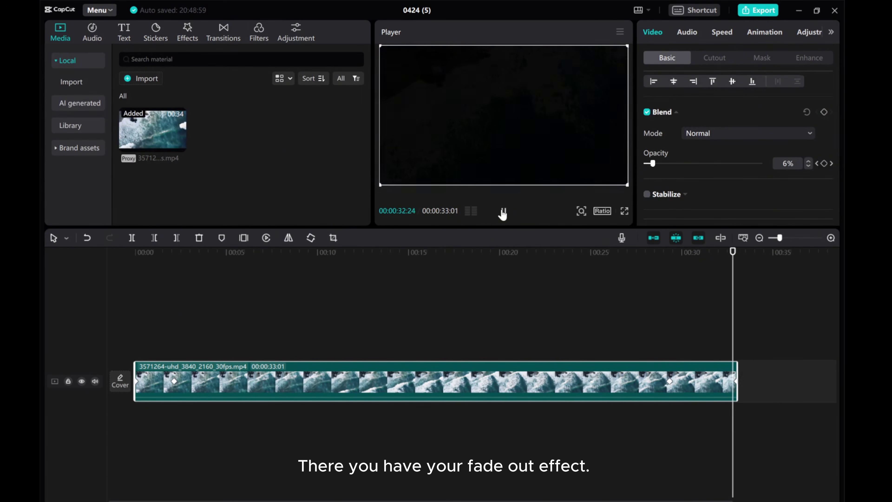
Add a default text clip at 00:00:05:20 above the ocean video and extend it to about 14 seconds on the timeline
{"action": "left_click_drag", "start_coordinate": [675, 265], "coordinate": [239, 299]}
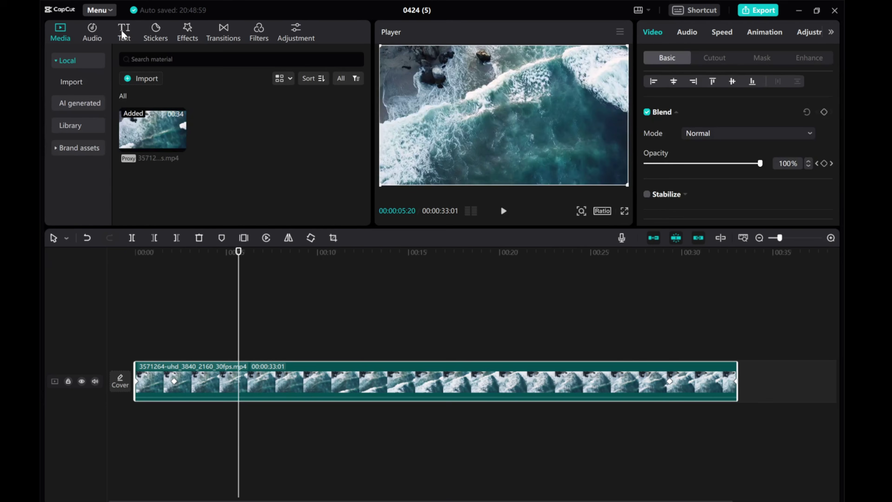
{"action": "left_click", "coordinate": [125, 41]}
{"action": "left_click", "coordinate": [161, 137]}
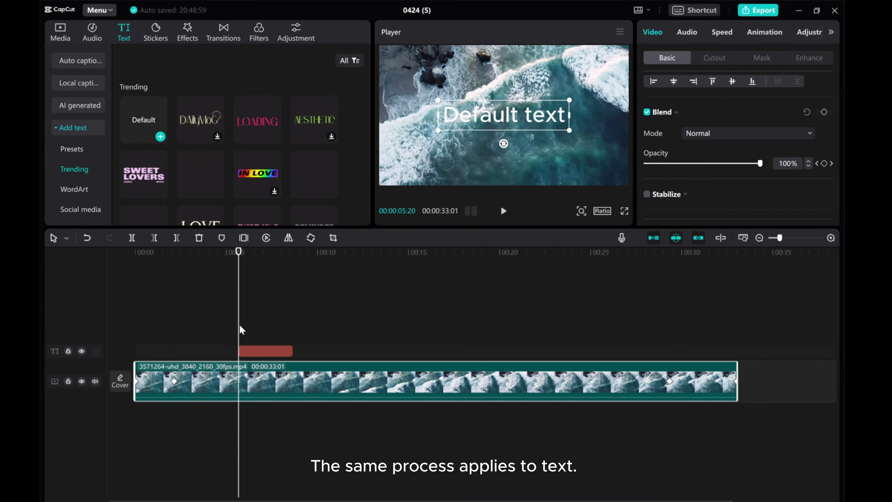
{"action": "left_click_drag", "start_coordinate": [293, 350], "coordinate": [396, 362]}
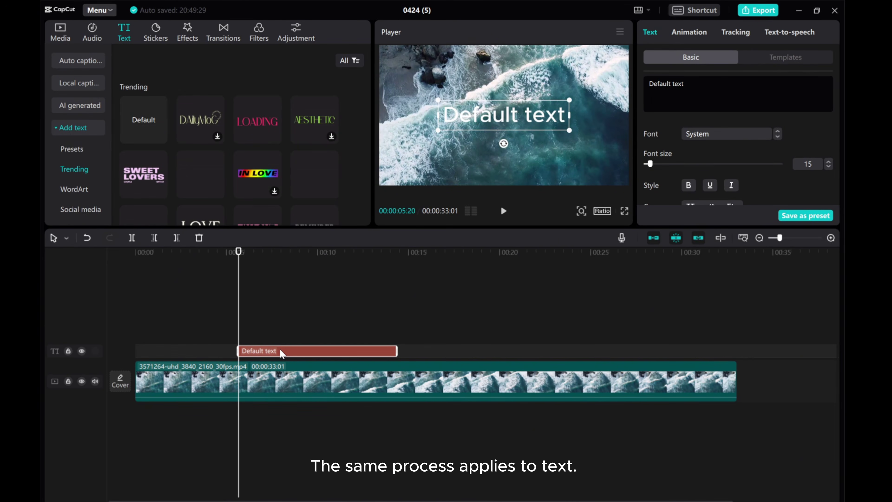
Keyframe the text's opacity from 0% at 00:00:05:20 to 100% at 00:00:06:27 and play back the fade-in
{"action": "scroll", "coordinate": [700, 144], "scroll_direction": "down", "scroll_amount": 7}
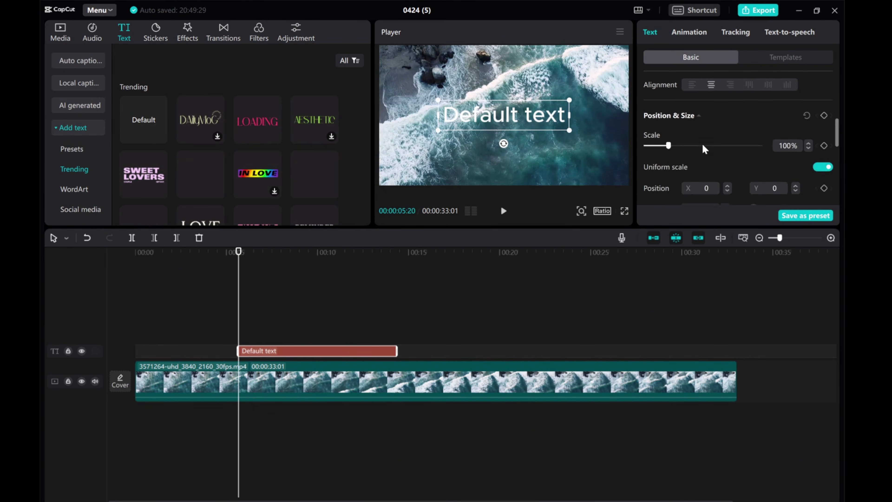
{"action": "scroll", "coordinate": [700, 141], "scroll_direction": "down", "scroll_amount": 3}
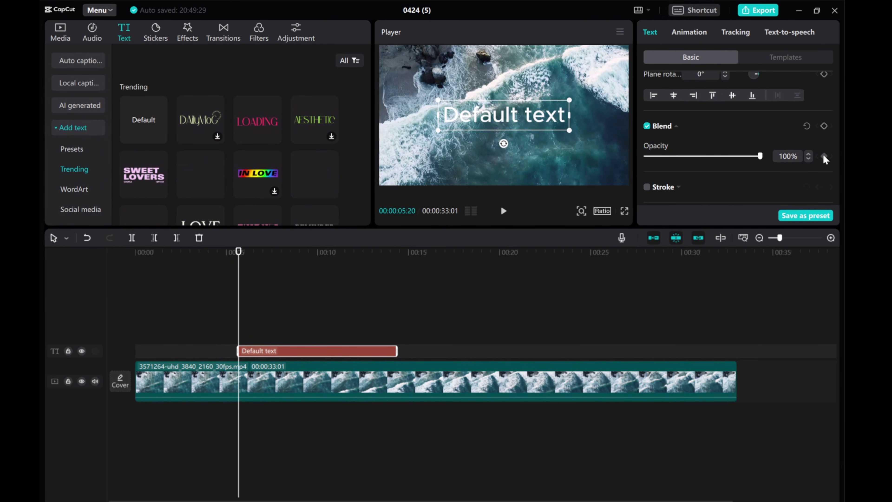
{"action": "left_click_drag", "start_coordinate": [240, 323], "coordinate": [261, 323]}
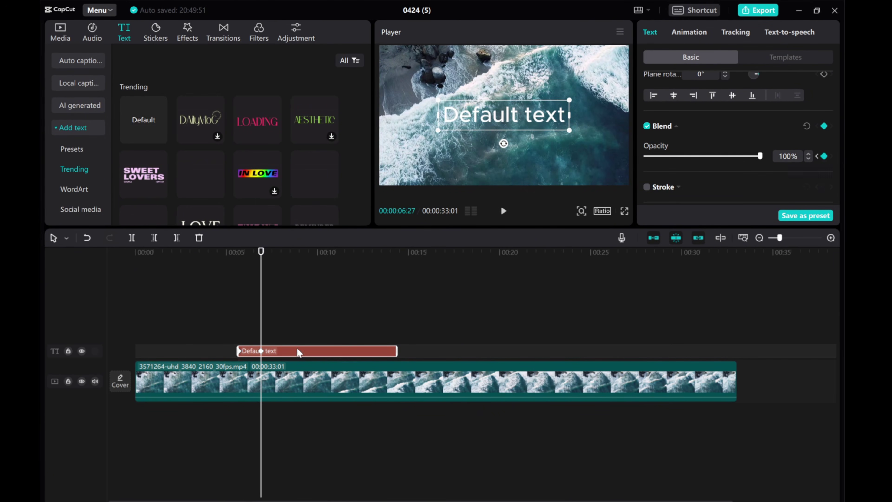
{"action": "left_click", "coordinate": [239, 330]}
{"action": "left_click_drag", "start_coordinate": [759, 156], "coordinate": [634, 152]}
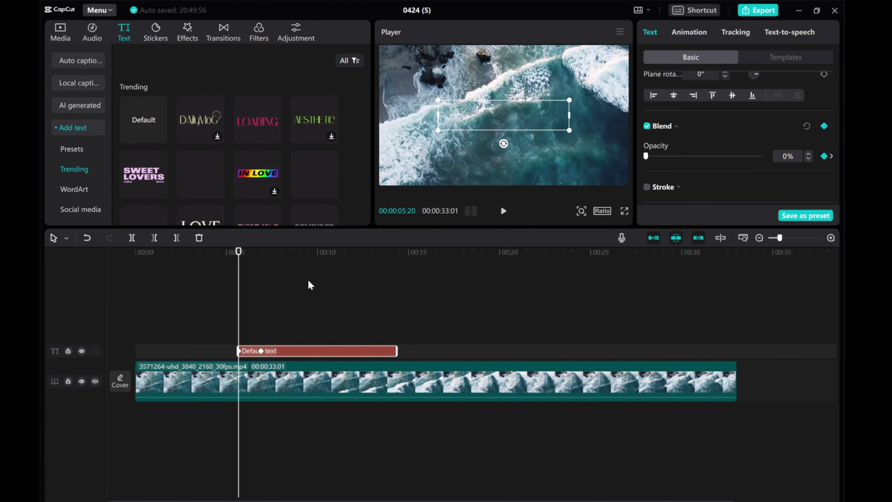
{"action": "left_click", "coordinate": [503, 211]}
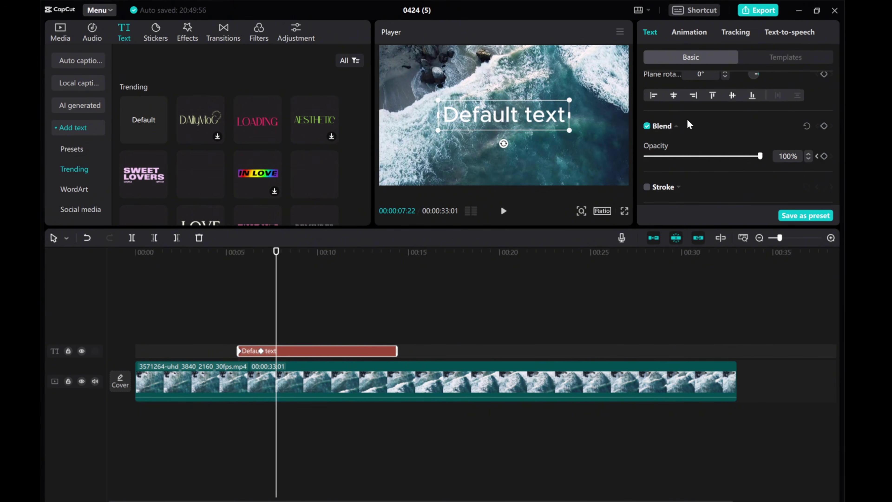
Change the text color to orange FA864C and play back the text's fade-in
{"action": "scroll", "coordinate": [689, 125], "scroll_direction": "up", "scroll_amount": 5}
{"action": "scroll", "coordinate": [690, 124], "scroll_direction": "down", "scroll_amount": 2}
{"action": "left_click", "coordinate": [700, 147]}
{"action": "left_click", "coordinate": [774, 305]}
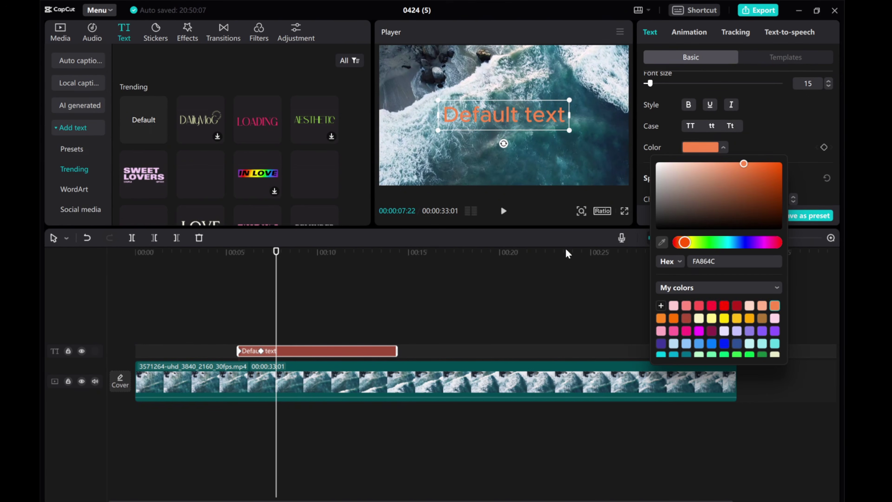
{"action": "left_click", "coordinate": [503, 210]}
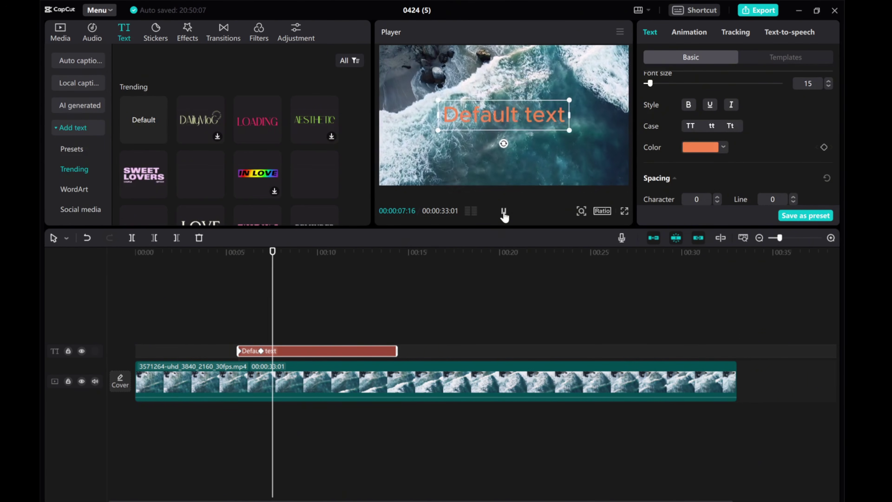
Keyframe the text's opacity from 100% at 00:00:12:11 to 0% at the text clip's end, 00:00:14:10, for a fade-out
{"action": "left_click", "coordinate": [359, 320]}
{"action": "scroll", "coordinate": [732, 157], "scroll_direction": "down", "scroll_amount": 5}
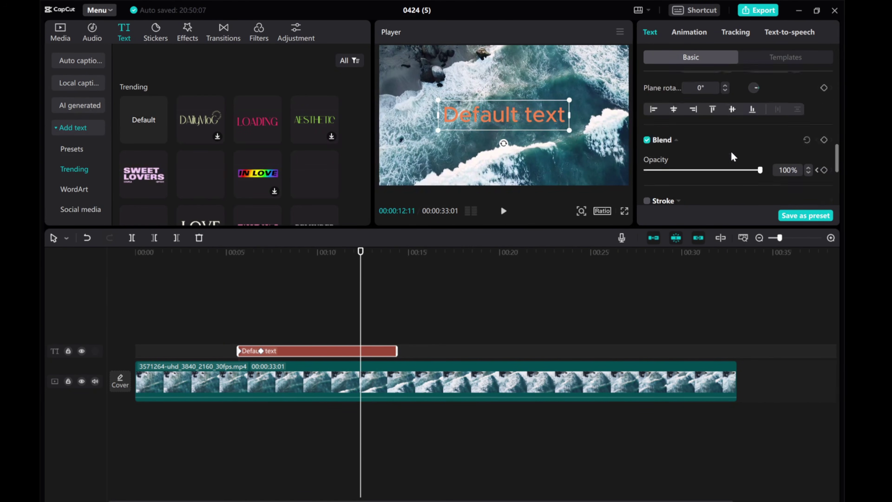
{"action": "left_click", "coordinate": [823, 145]}
{"action": "left_click", "coordinate": [397, 309]}
{"action": "left_click_drag", "start_coordinate": [736, 145], "coordinate": [643, 145]}
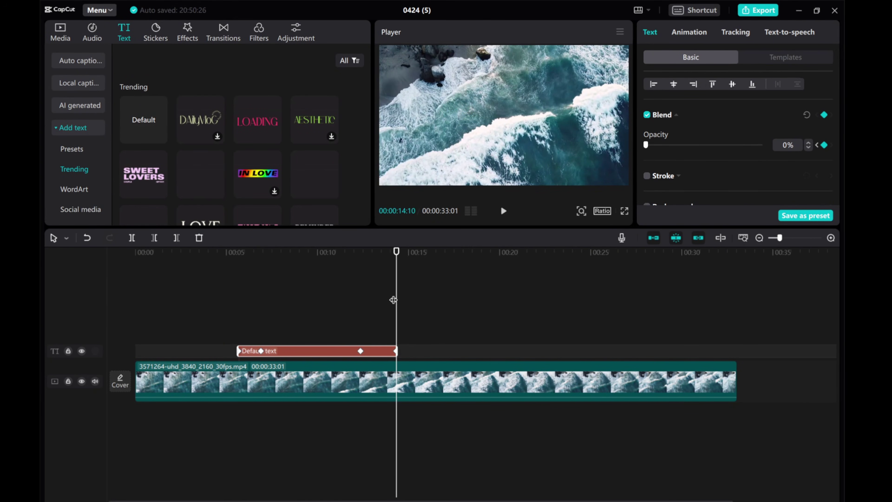
Play back the last seconds of the text clip to check its fade-out
{"action": "left_click", "coordinate": [338, 301]}
{"action": "left_click", "coordinate": [503, 210]}
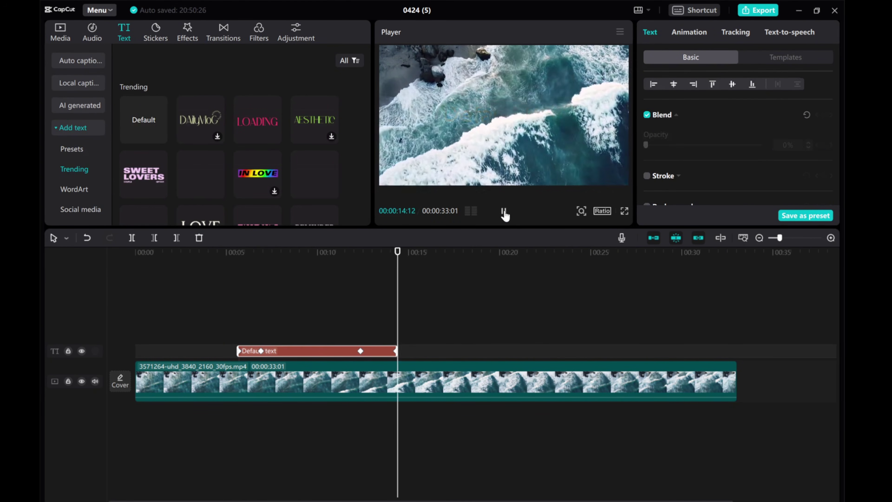
{"action": "left_click", "coordinate": [503, 210]}
{"action": "left_click", "coordinate": [503, 211]}
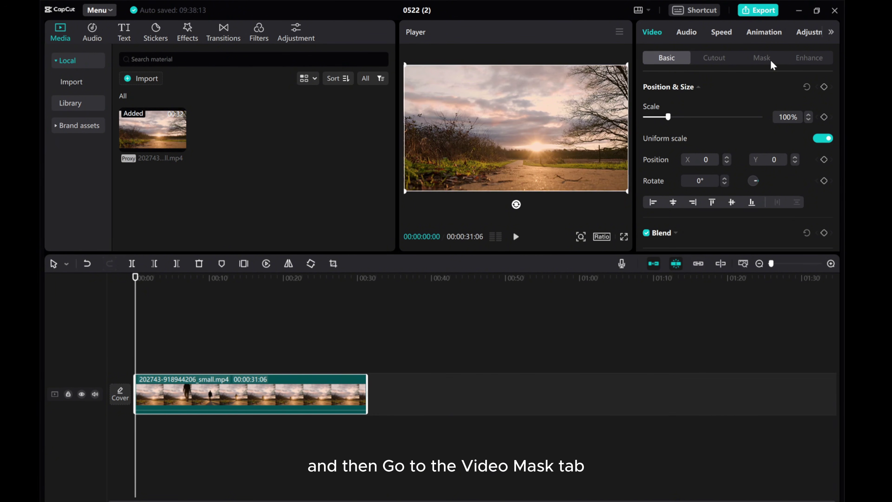
Apply a Circle mask to the sunset road clip, enlarge it to about 978 by 982, and set its feather to 2
{"action": "left_click", "coordinate": [762, 58]}
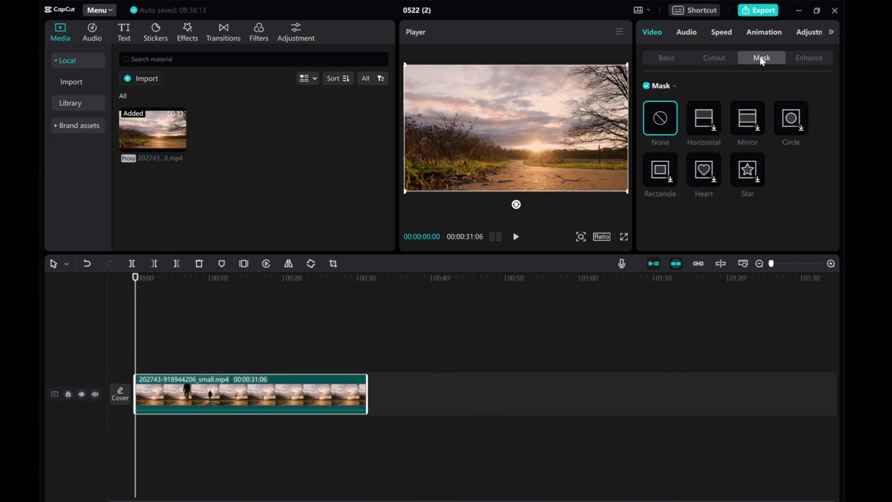
{"action": "left_click", "coordinate": [790, 127]}
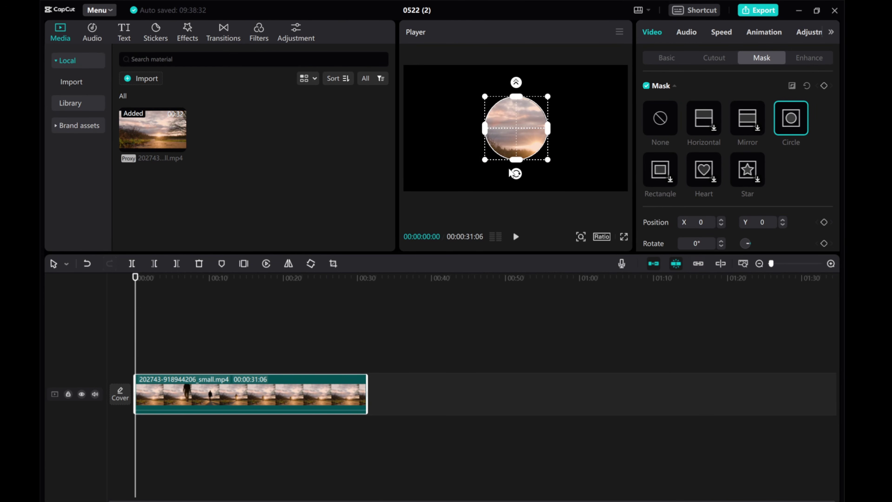
{"action": "left_click_drag", "start_coordinate": [548, 159], "coordinate": [576, 176]}
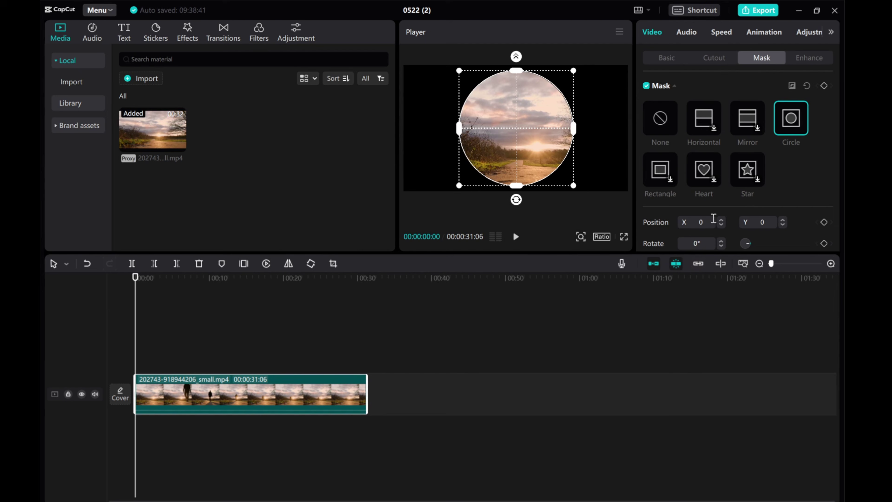
{"action": "scroll", "coordinate": [711, 219], "scroll_direction": "down", "scroll_amount": 3}
{"action": "left_click", "coordinate": [809, 232]}
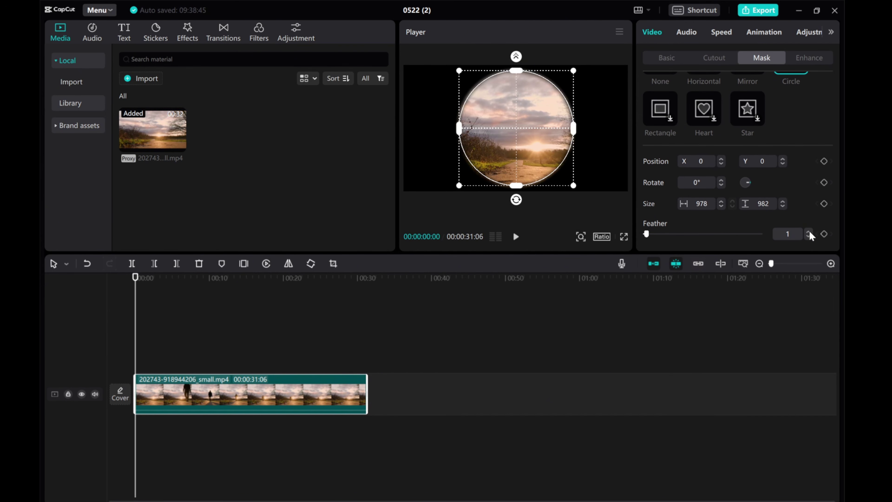
{"action": "left_click", "coordinate": [809, 232]}
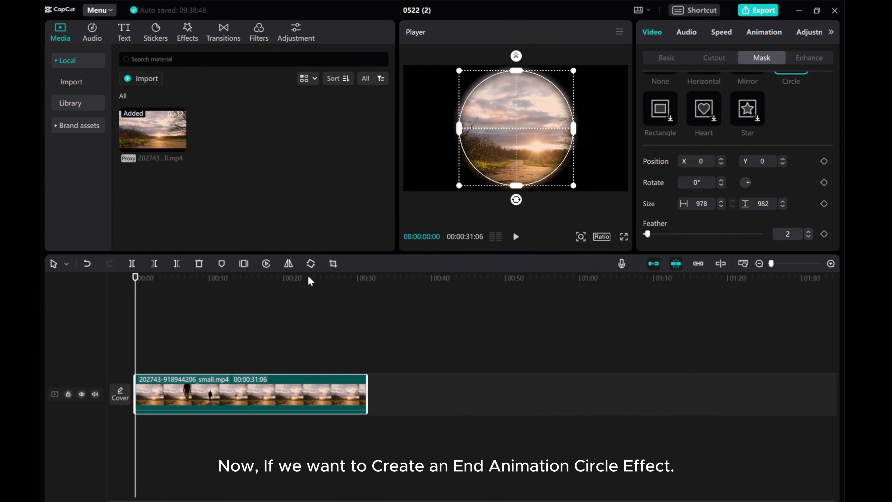
At 00:00:07:22, enlarge the circle mask to about 2253 by 2264 so it covers the whole frame, and add a mask keyframe
{"action": "left_click_drag", "start_coordinate": [137, 305], "coordinate": [194, 313]}
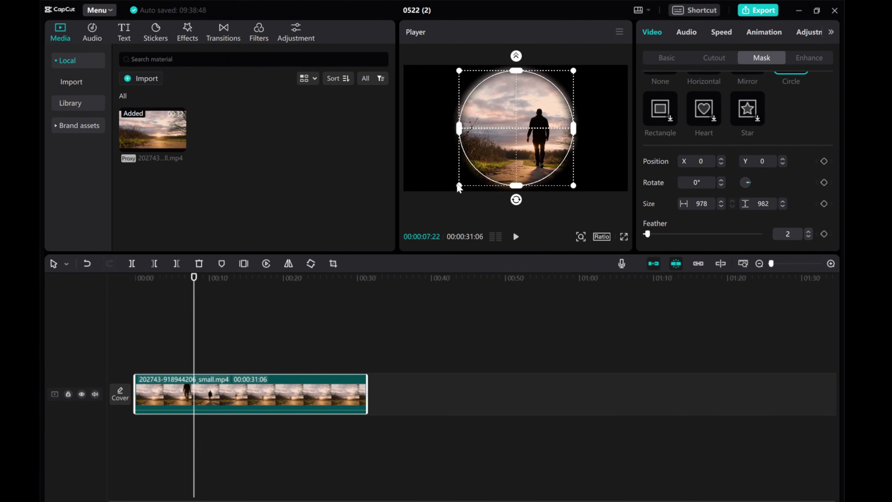
{"action": "left_click_drag", "start_coordinate": [459, 186], "coordinate": [383, 205]}
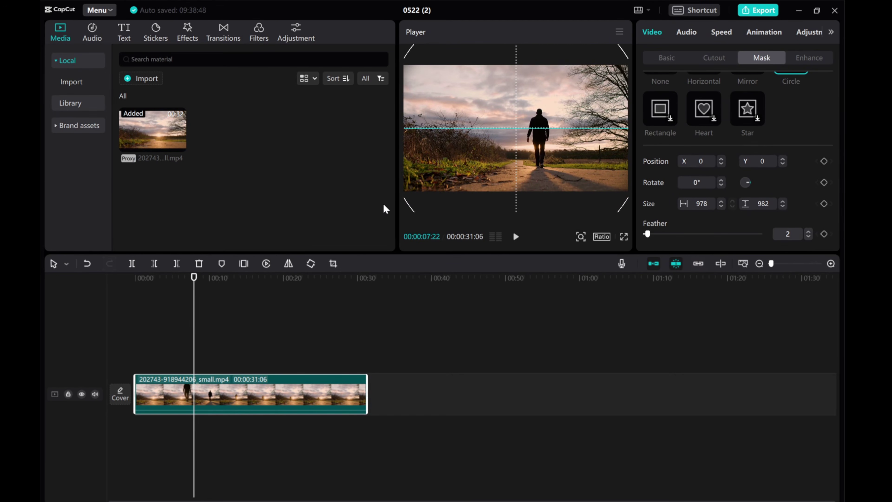
{"action": "scroll", "coordinate": [799, 153], "scroll_direction": "up", "scroll_amount": 3}
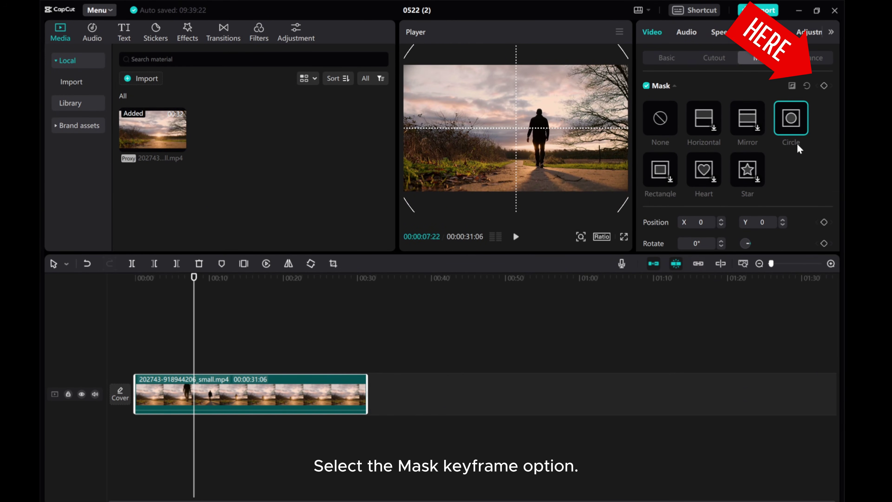
{"action": "left_click", "coordinate": [824, 86]}
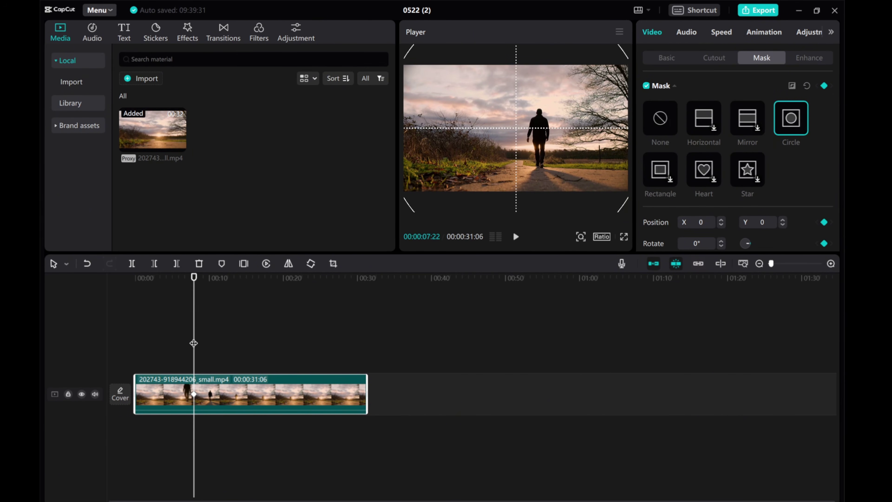
At the clip's end, 00:00:31:06, shrink the circle mask to a size of 1 by 1
{"action": "left_click_drag", "start_coordinate": [194, 341], "coordinate": [367, 336]}
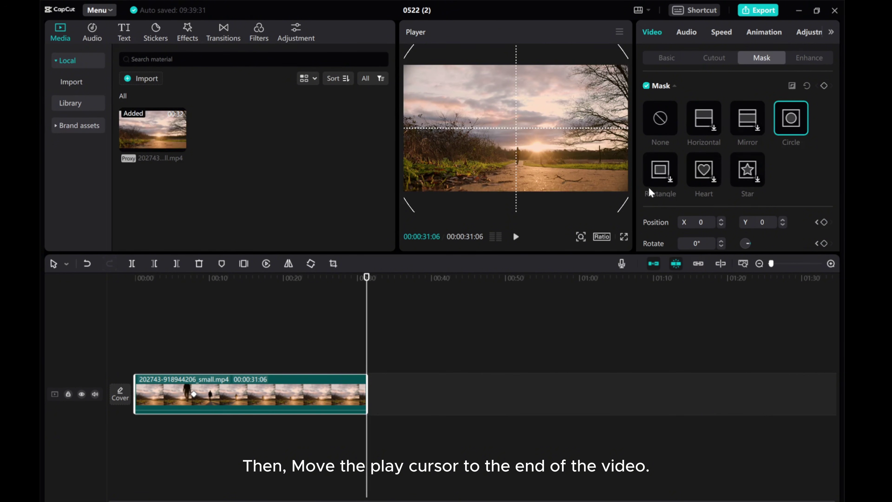
{"action": "scroll", "coordinate": [667, 197], "scroll_direction": "down", "scroll_amount": 3}
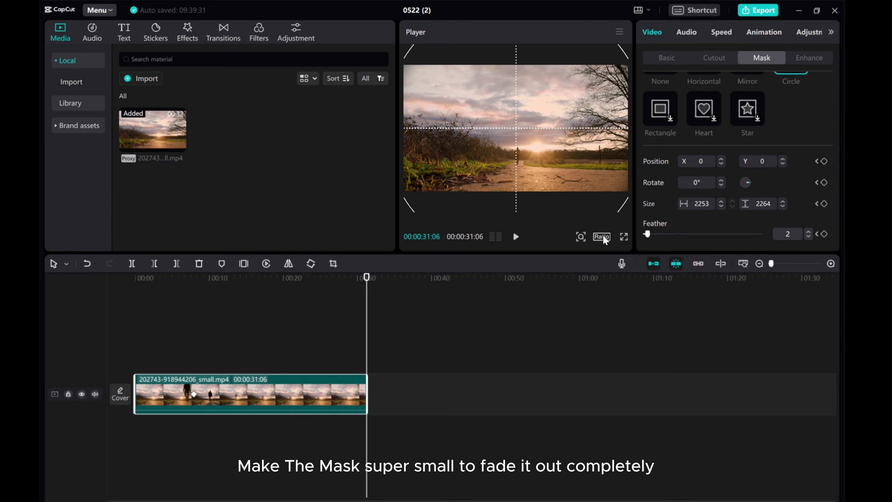
{"action": "left_click", "coordinate": [580, 237]}
{"action": "left_click_drag", "start_coordinate": [559, 255], "coordinate": [552, 255]}
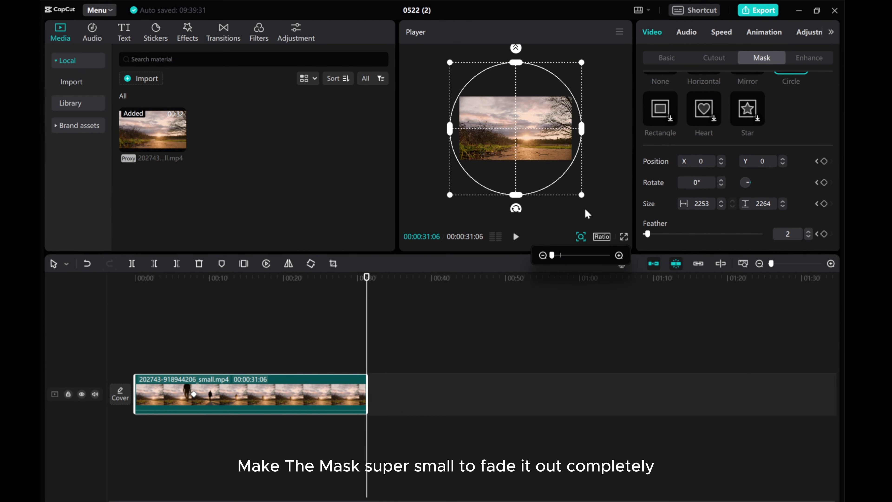
{"action": "left_click_drag", "start_coordinate": [582, 196], "coordinate": [512, 134]}
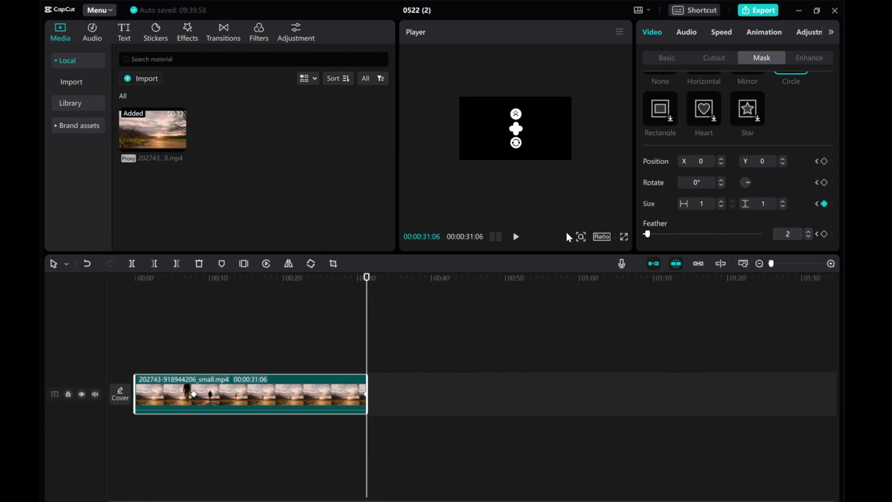
{"action": "left_click", "coordinate": [580, 237]}
{"action": "left_click", "coordinate": [559, 255]}
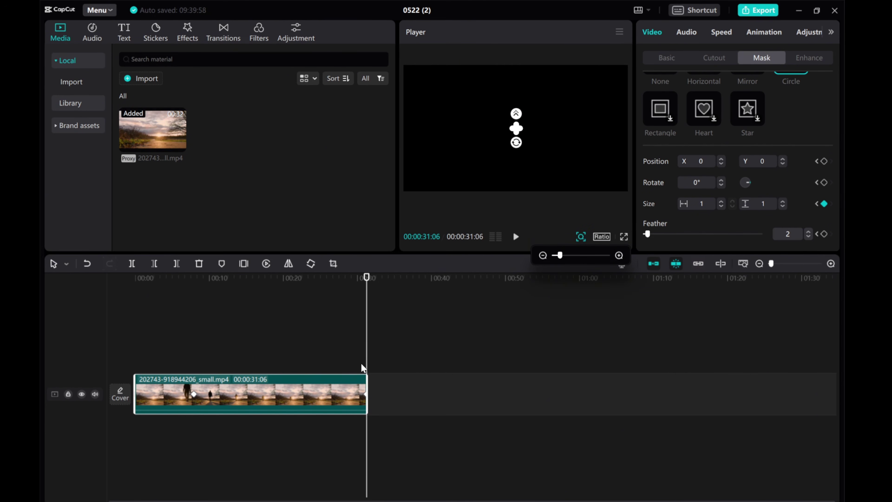
Play back the sunset clip from near its start to check the closing circle animation
{"action": "left_click", "coordinate": [341, 366]}
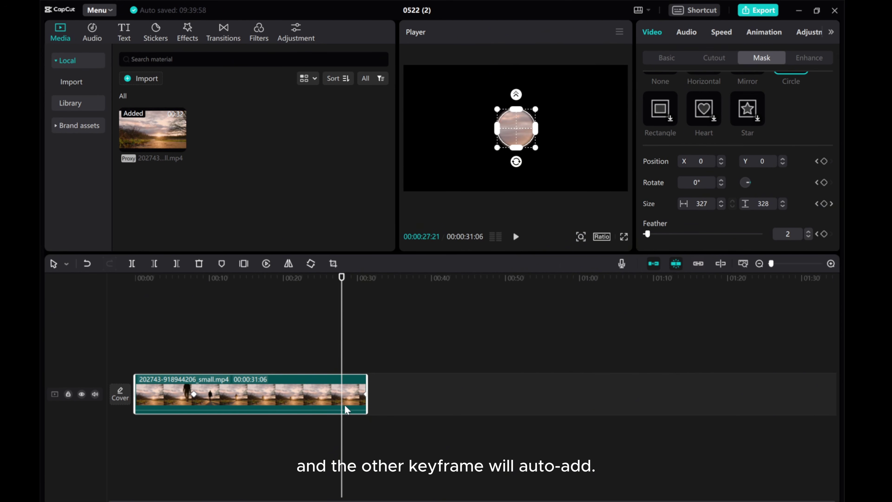
{"action": "left_click_drag", "start_coordinate": [340, 328], "coordinate": [155, 346]}
{"action": "left_click", "coordinate": [515, 236]}
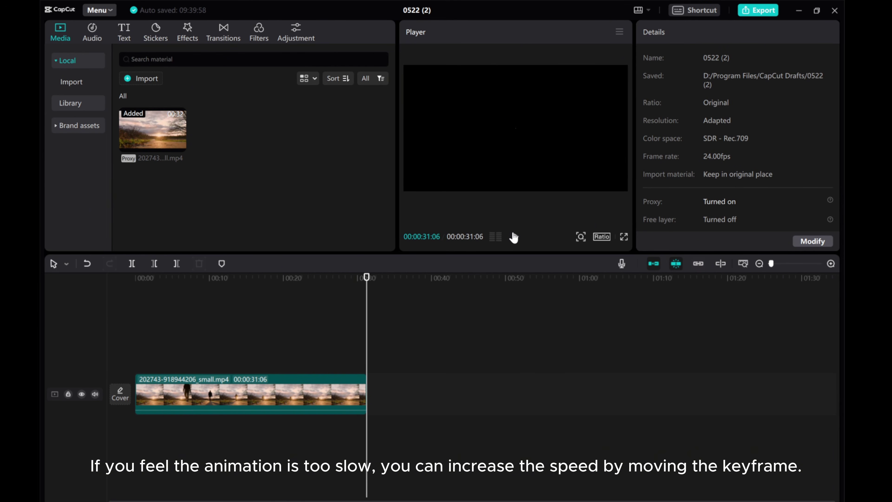
Speed up the circle animation by moving its first mask keyframe to just past the 00:20 mark, and play it back
{"action": "left_click_drag", "start_coordinate": [365, 329], "coordinate": [226, 339]}
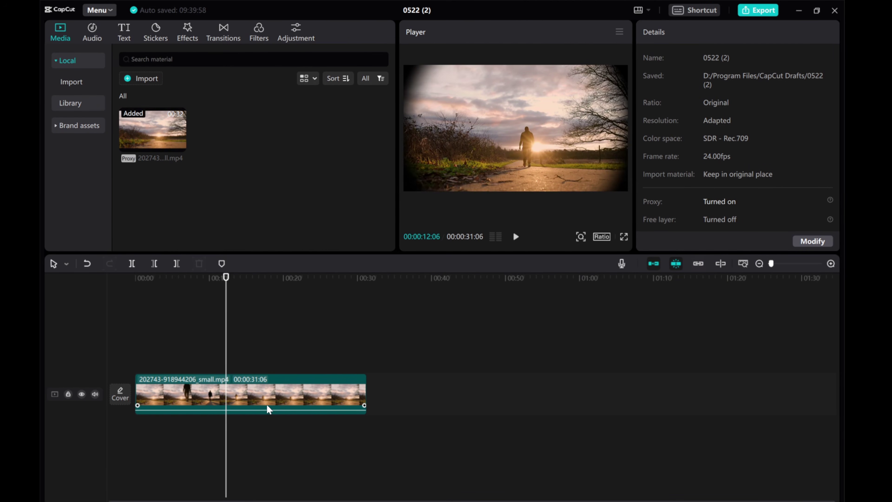
{"action": "left_click", "coordinate": [272, 397]}
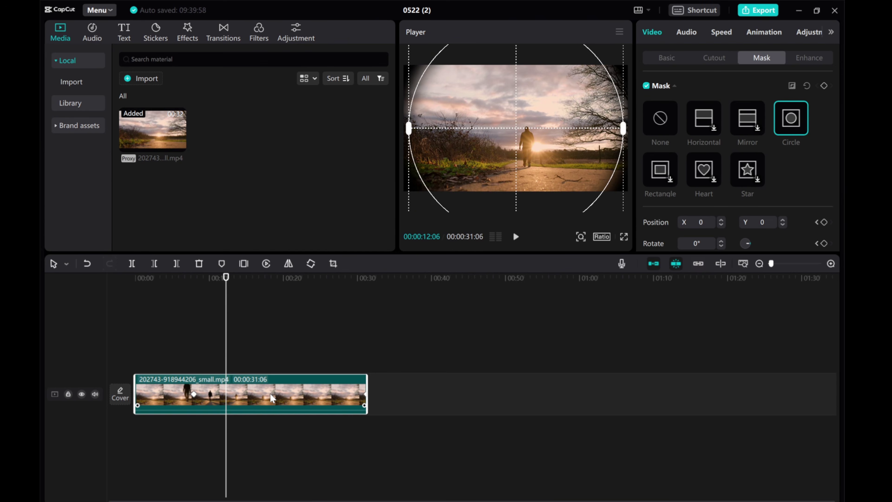
{"action": "left_click", "coordinate": [194, 394]}
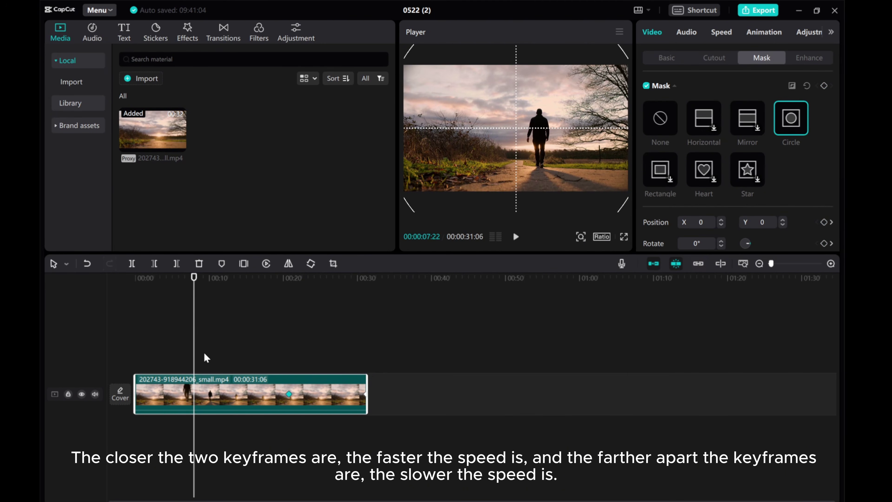
{"action": "left_click_drag", "start_coordinate": [194, 360], "coordinate": [265, 361]}
{"action": "left_click", "coordinate": [516, 236]}
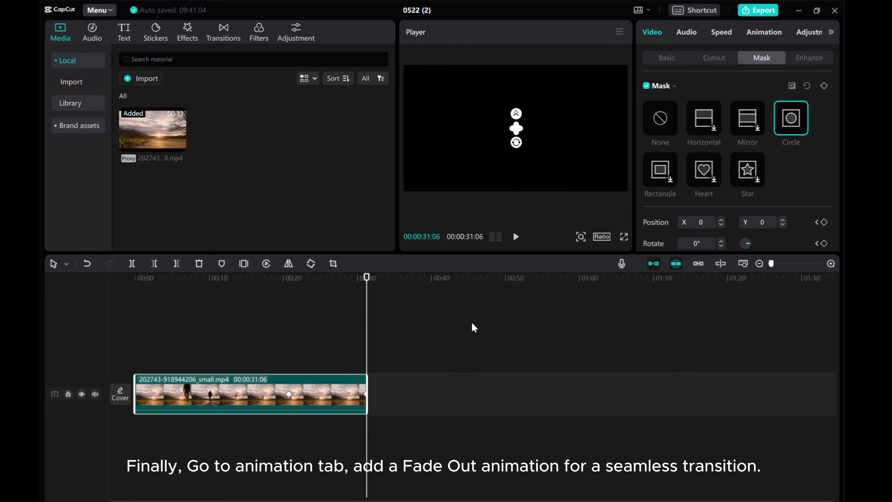
Add a Fade Out animation to the end of the sunset clip and adjust its duration
{"action": "left_click", "coordinate": [759, 32]}
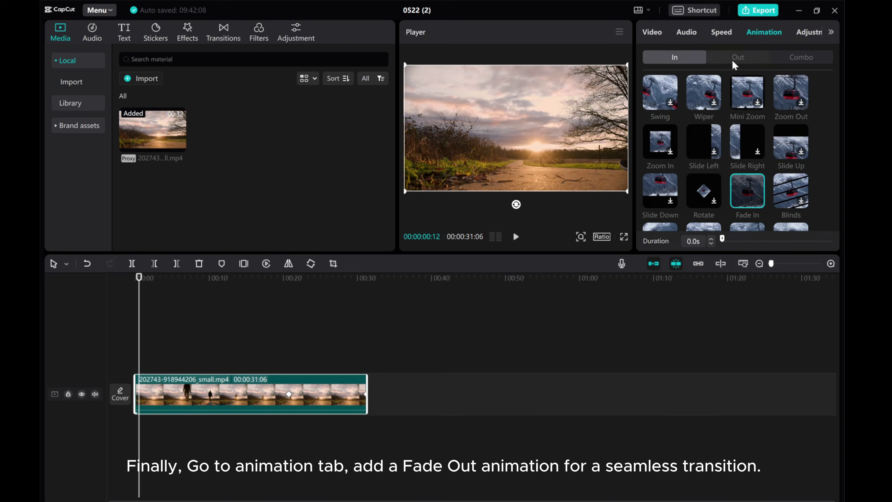
{"action": "left_click", "coordinate": [738, 57]}
{"action": "scroll", "coordinate": [727, 170], "scroll_direction": "down", "scroll_amount": 1}
{"action": "left_click", "coordinate": [745, 212]}
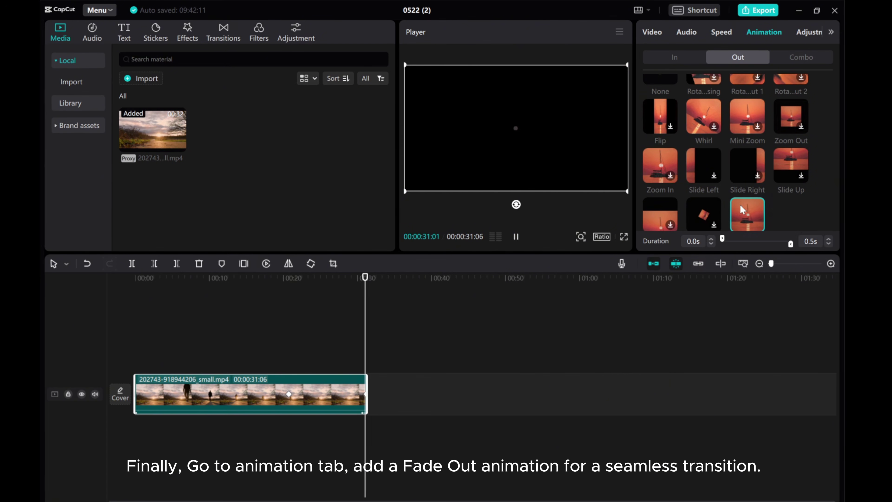
{"action": "left_click_drag", "start_coordinate": [779, 244], "coordinate": [780, 244]}
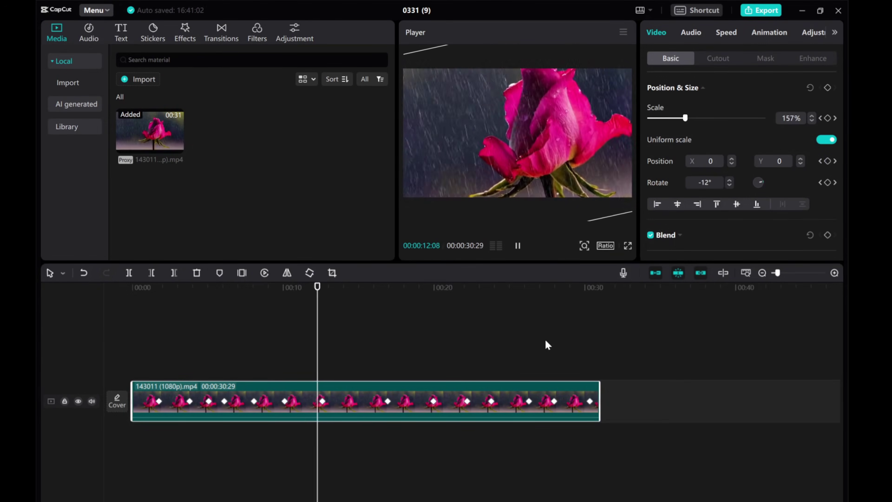
Try deleting the Scale keyframe at 00:00:10:03 on the rose clip and undo the deletion
{"action": "left_click", "coordinate": [466, 400]}
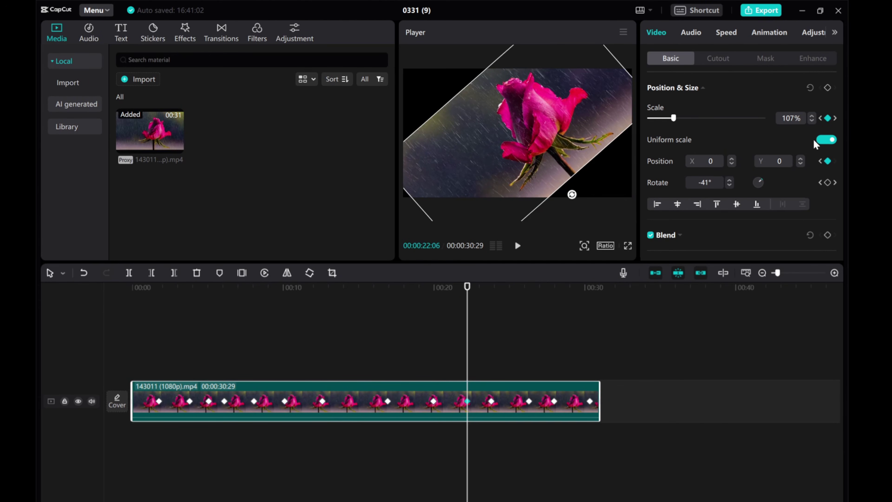
{"action": "left_click", "coordinate": [821, 119]}
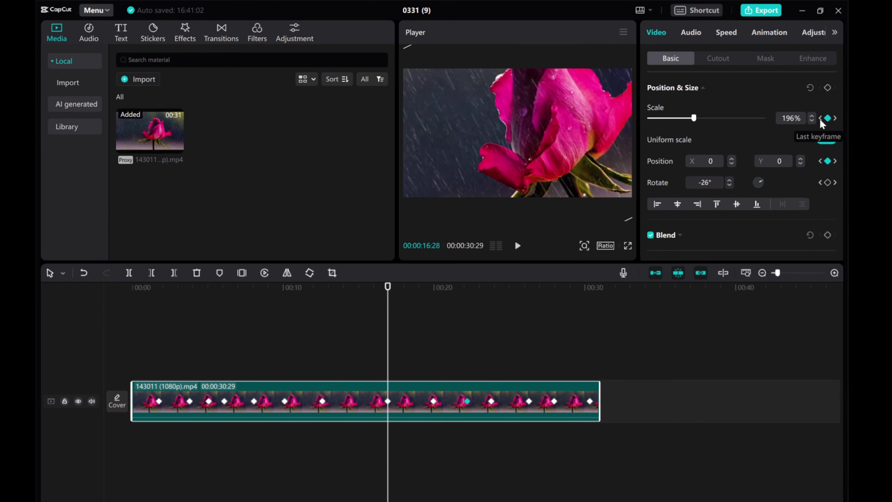
{"action": "left_click", "coordinate": [821, 118]}
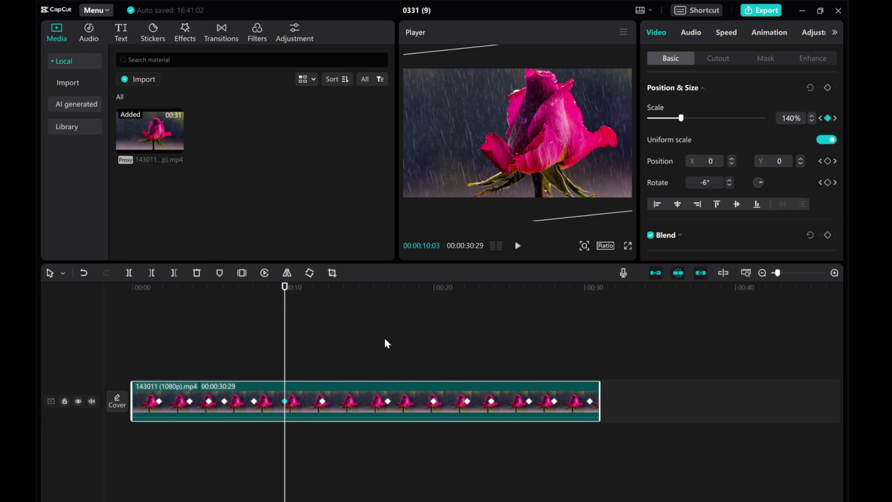
{"action": "key", "text": "Delete"}
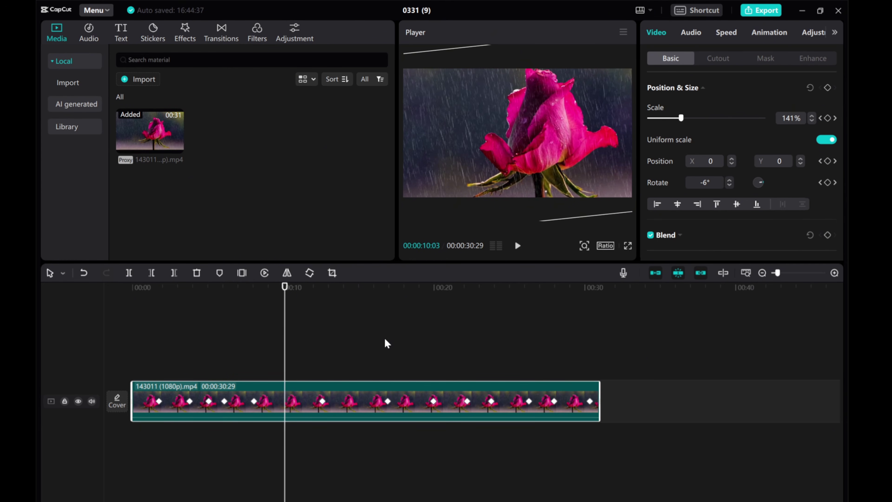
{"action": "key", "text": "ctrl+z"}
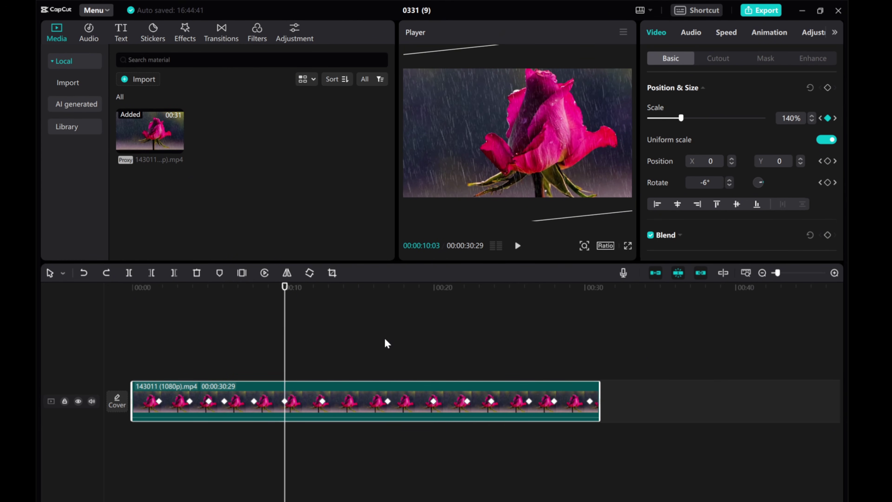
Show the rose clip's keyframe animation on the timeline and expand the Scale keyframes into a graph
{"action": "right_click", "coordinate": [367, 389]}
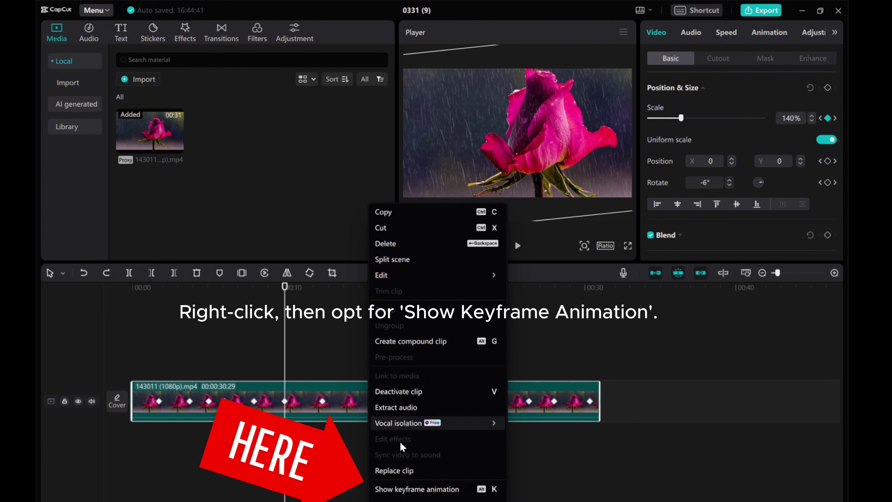
{"action": "left_click", "coordinate": [412, 490]}
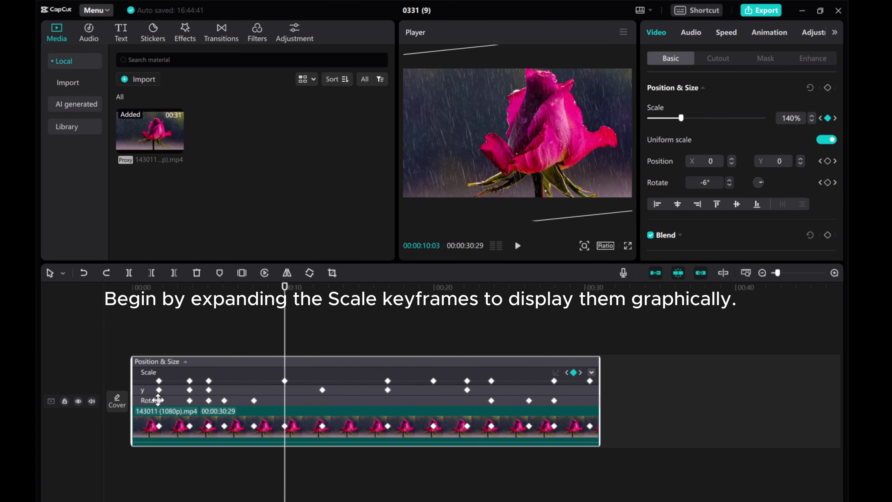
{"action": "left_click", "coordinate": [149, 375]}
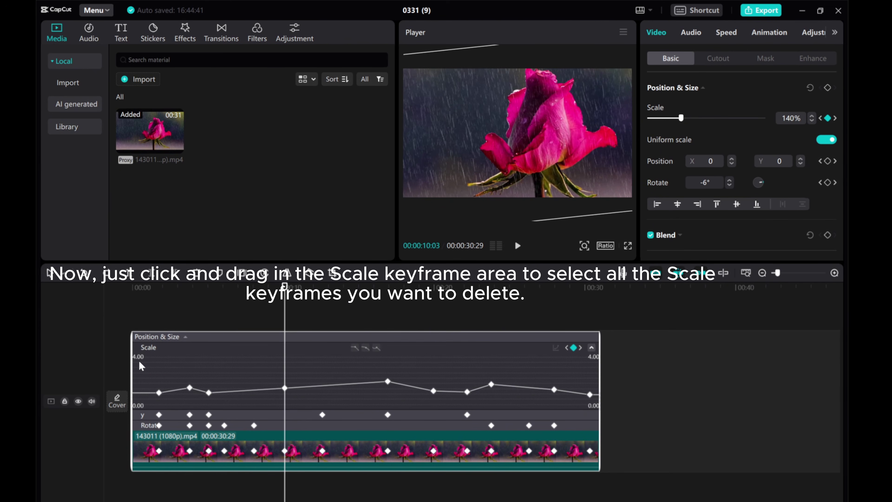
Delete all Scale keyframes and all Y position keyframes from the rose clip
{"action": "left_click_drag", "start_coordinate": [139, 361], "coordinate": [585, 409]}
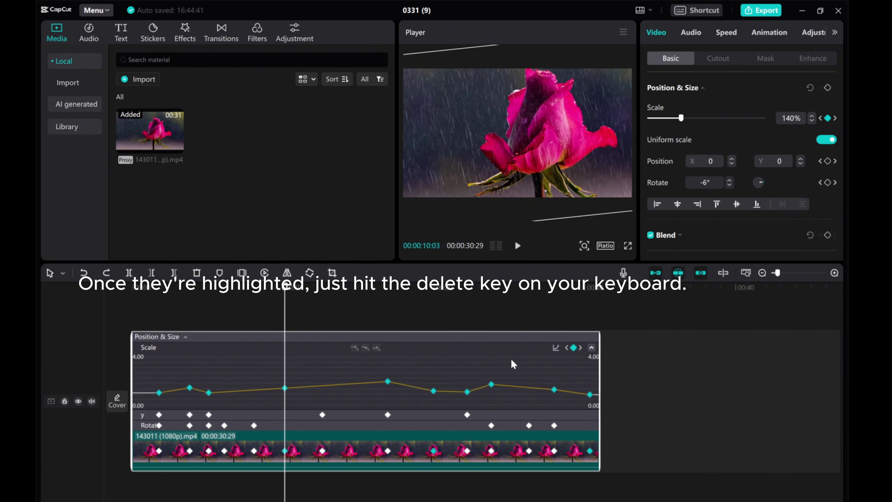
{"action": "key", "text": "Delete"}
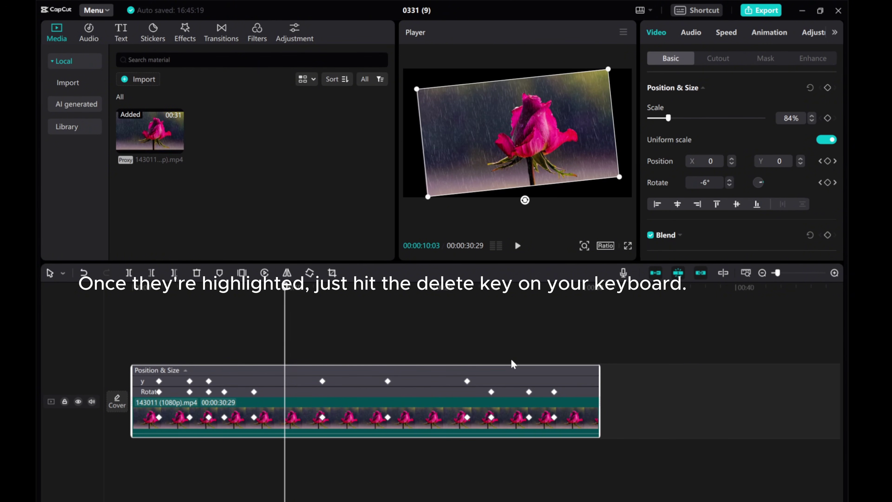
{"action": "mouse_move", "coordinate": [145, 386]}
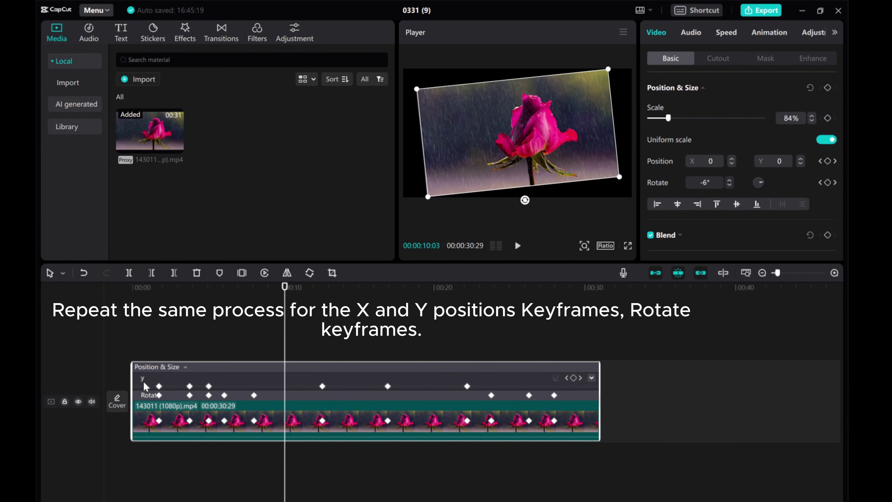
{"action": "left_click", "coordinate": [592, 379]}
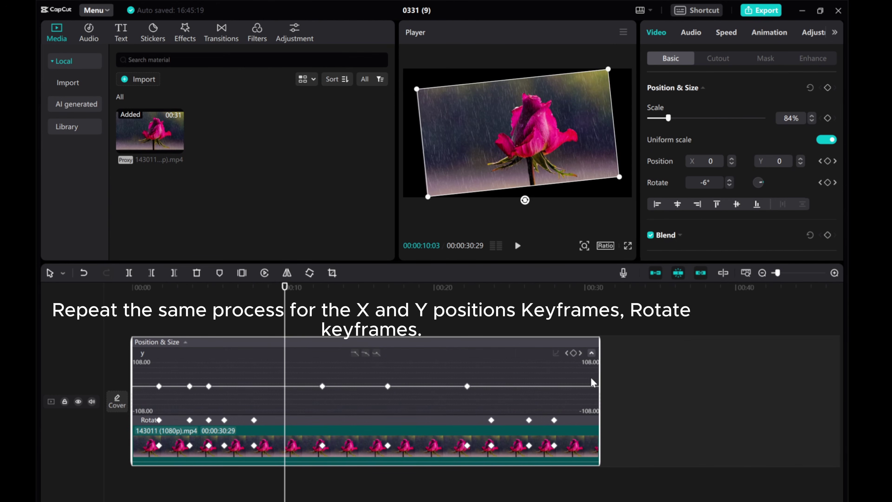
{"action": "left_click_drag", "start_coordinate": [140, 370], "coordinate": [574, 404]}
{"action": "key", "text": "Delete"}
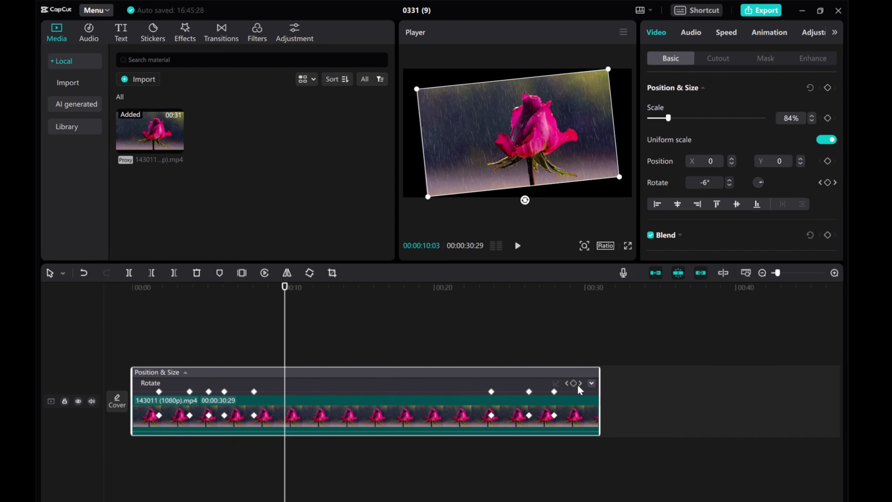
Delete all Rotate keyframes from the rose clip and scrub through the clip to check the result
{"action": "left_click", "coordinate": [591, 383]}
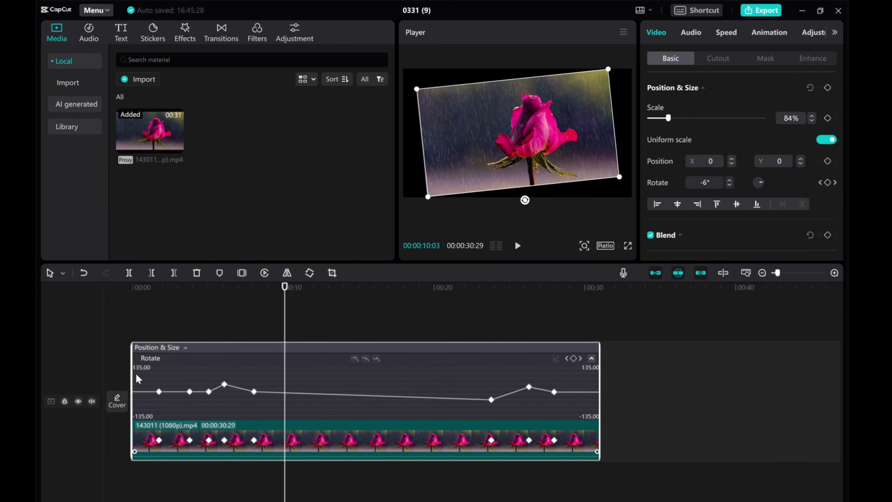
{"action": "left_click_drag", "start_coordinate": [141, 373], "coordinate": [577, 412]}
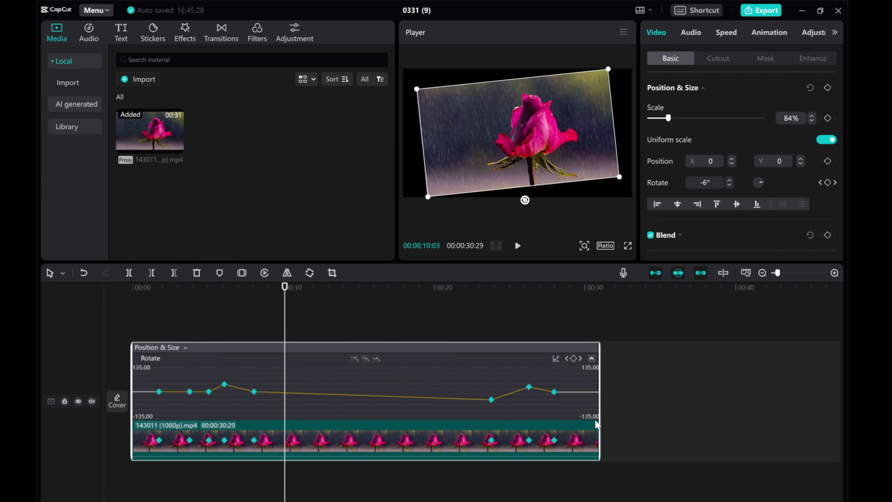
{"action": "key", "text": "Delete"}
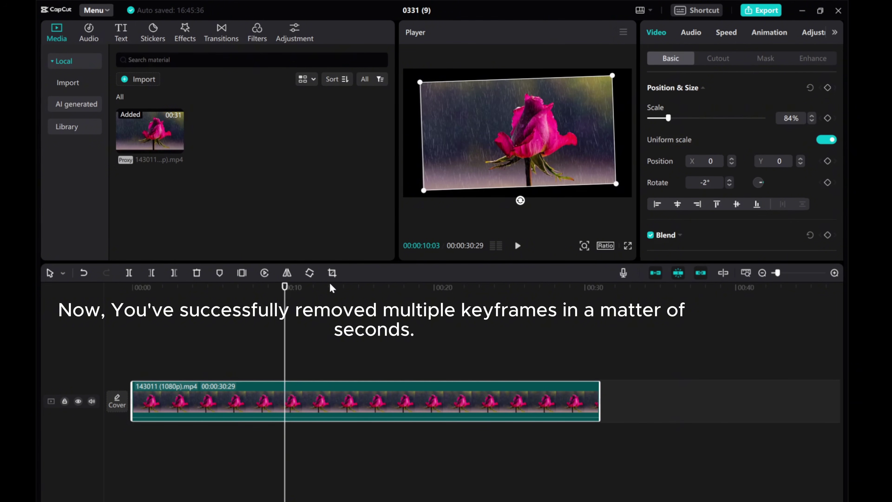
{"action": "left_click_drag", "start_coordinate": [284, 307], "coordinate": [597, 352]}
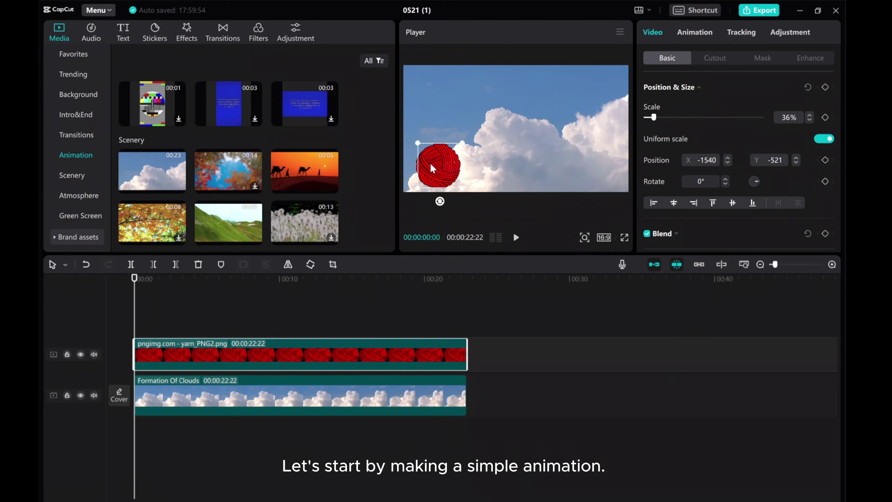
Place the yarn ball in the frame's lower-left area at about X -1286, Y -583, and show the local imported media
{"action": "left_click_drag", "start_coordinate": [438, 169], "coordinate": [429, 160]}
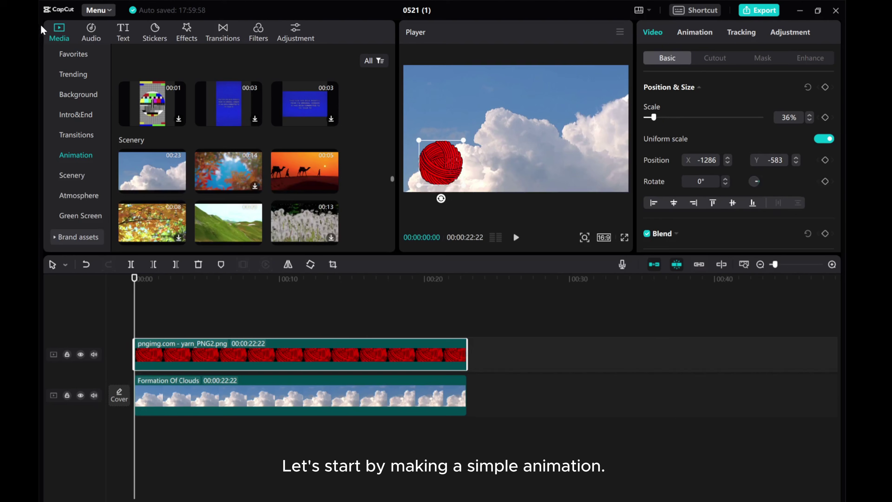
{"action": "scroll", "coordinate": [66, 88], "scroll_direction": "up", "scroll_amount": 3}
{"action": "left_click", "coordinate": [59, 63]}
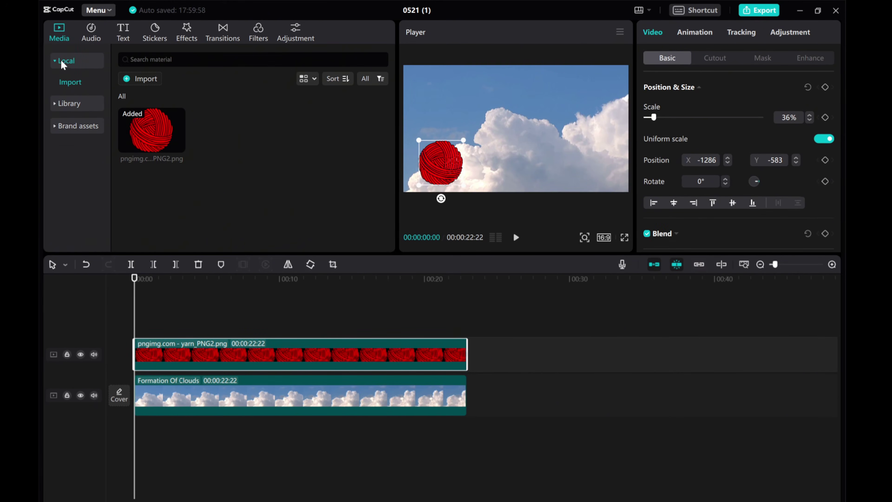
Add Rotate and Position keyframes to the yarn clip at 00:00:00:00
{"action": "left_click", "coordinate": [173, 305]}
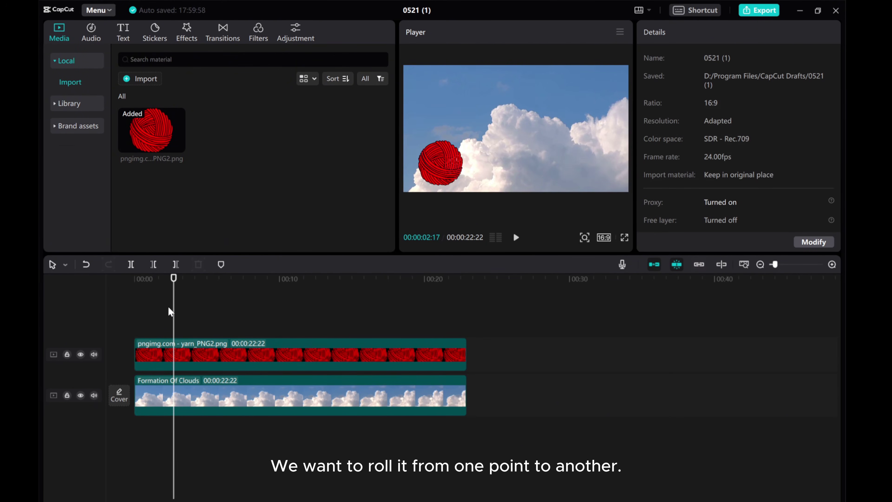
{"action": "left_click_drag", "start_coordinate": [168, 306], "coordinate": [93, 309]}
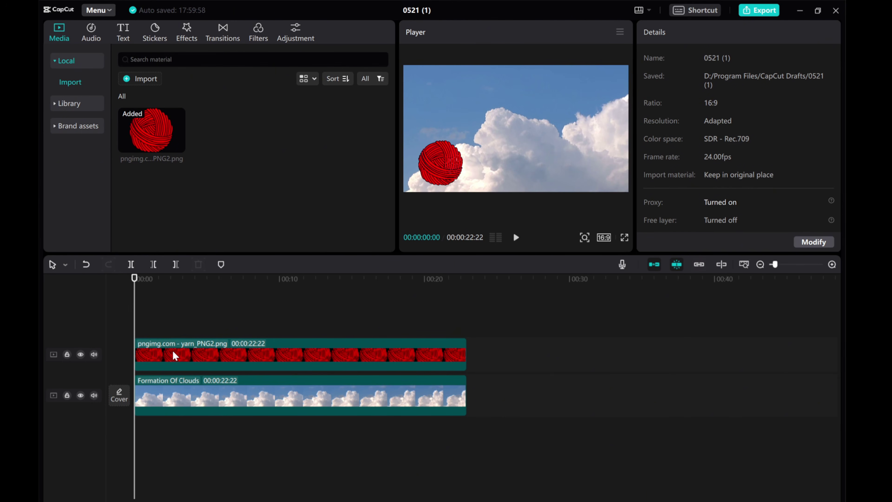
{"action": "left_click", "coordinate": [151, 352]}
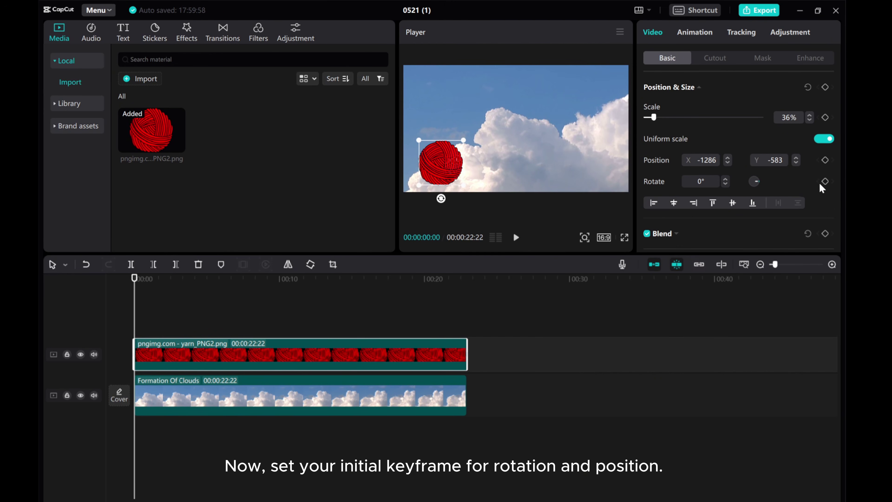
{"action": "left_click", "coordinate": [824, 182]}
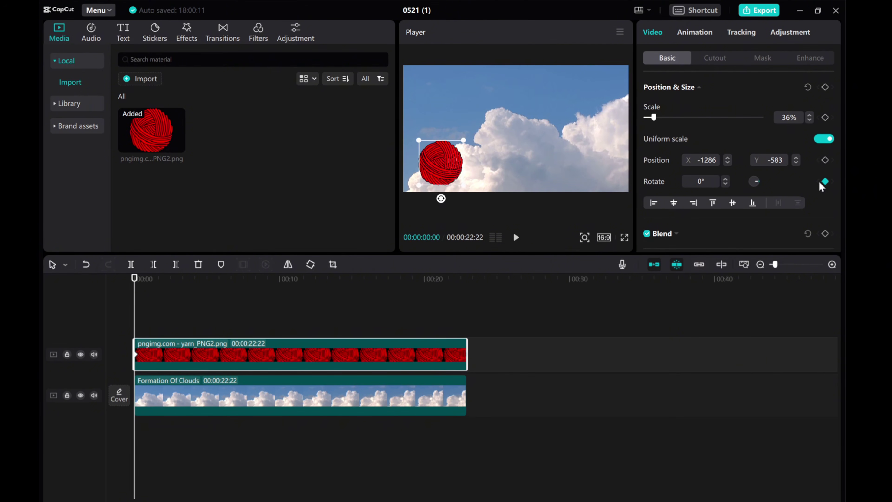
{"action": "left_click", "coordinate": [825, 160]}
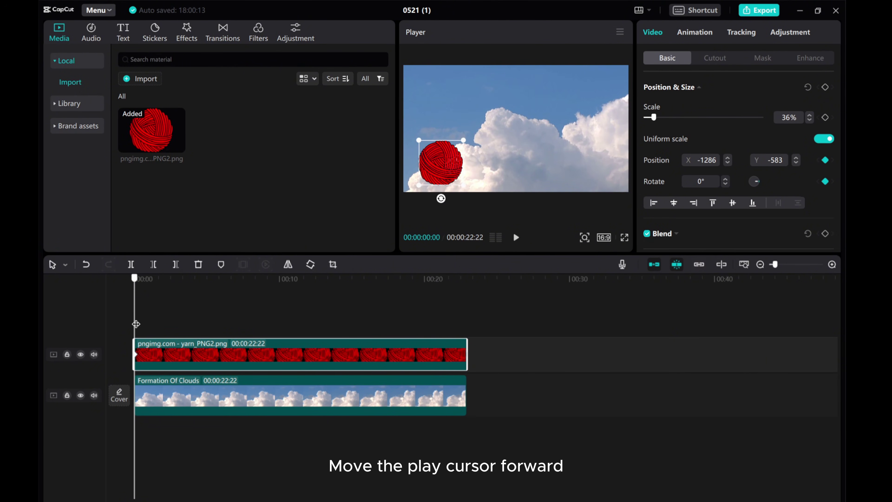
At 00:00:21:13, move the yarn ball across the frame to about X 1455, Y -588 and set its rotation to 720°
{"action": "left_click_drag", "start_coordinate": [135, 324], "coordinate": [447, 333]}
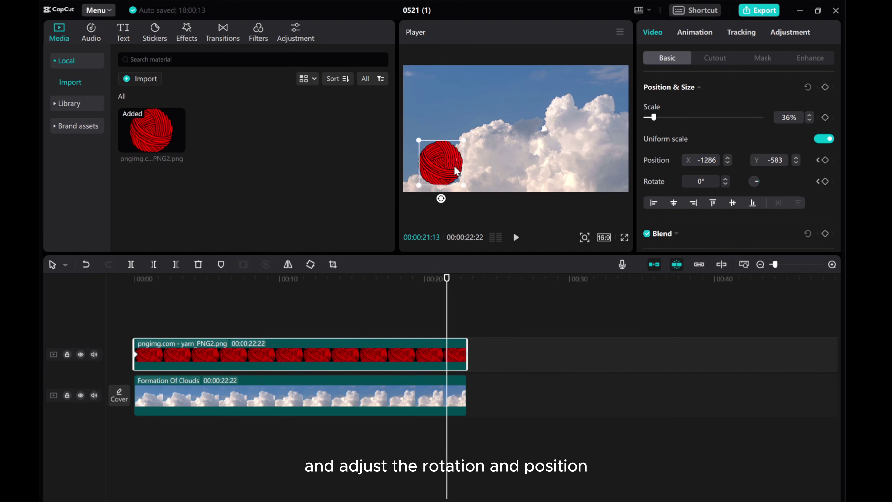
{"action": "mouse_move", "coordinate": [457, 169]}
{"action": "left_mouse_down"}
{"action": "mouse_move", "coordinate": [601, 174]}
{"action": "mouse_move", "coordinate": [607, 163]}
{"action": "left_mouse_up"}
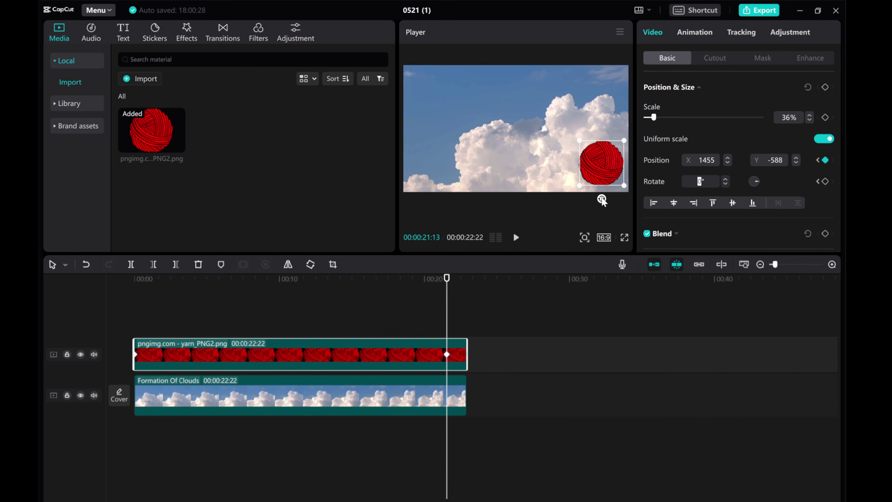
{"action": "left_click_drag", "start_coordinate": [602, 199], "coordinate": [609, 172]}
Play the yarn ball's rolling animation from the beginning and stop it partway
{"action": "left_click_drag", "start_coordinate": [448, 315], "coordinate": [47, 255]}
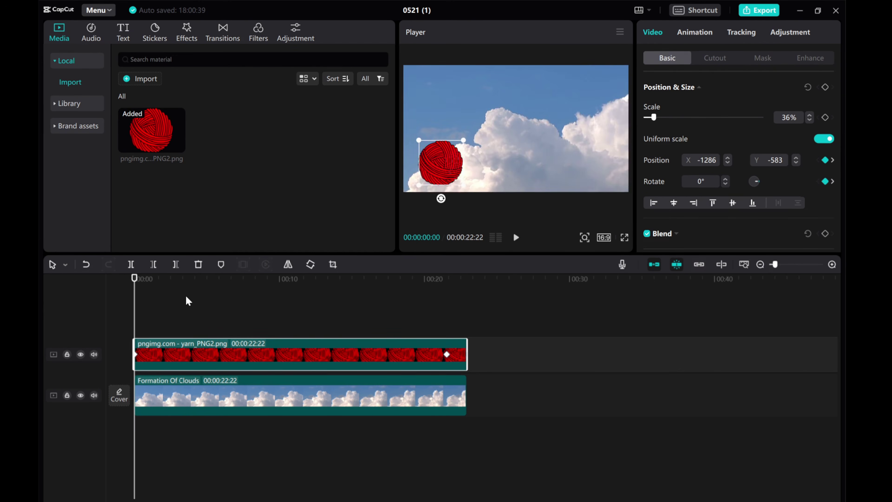
{"action": "left_click", "coordinate": [175, 304]}
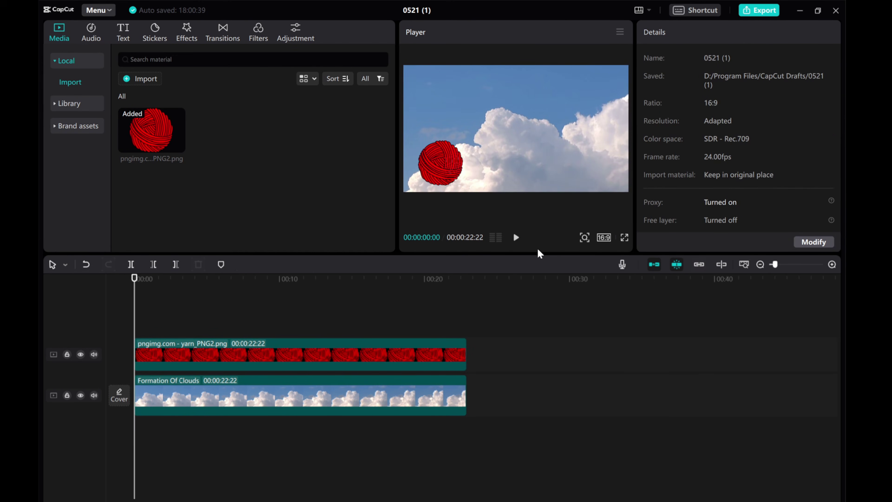
{"action": "left_click", "coordinate": [519, 241]}
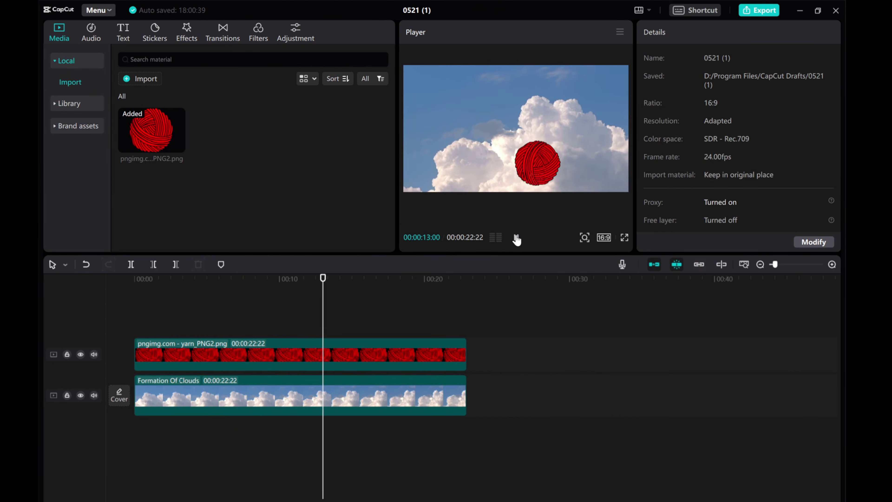
{"action": "left_click", "coordinate": [516, 238]}
Speed up the roll by moving the yarn clip's end keyframe to about 00:00:10:13, and play it from the start
{"action": "left_click", "coordinate": [323, 352]}
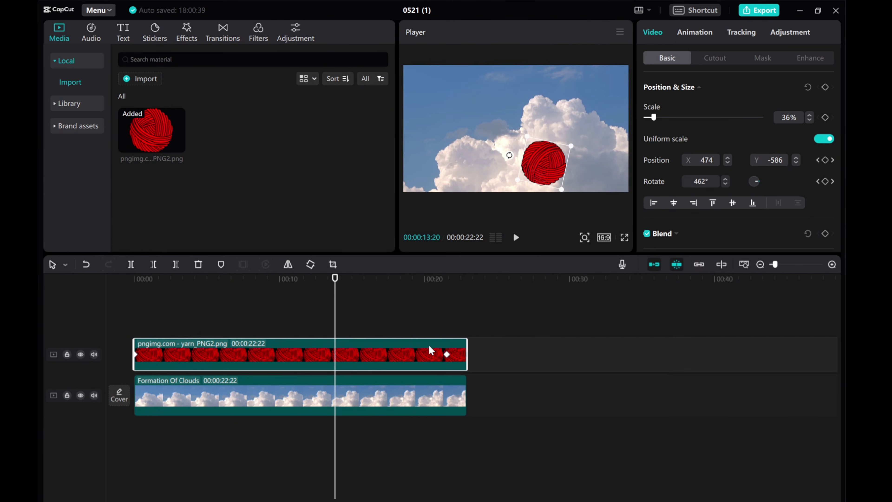
{"action": "left_click", "coordinate": [446, 353]}
{"action": "left_click_drag", "start_coordinate": [383, 355], "coordinate": [289, 356]}
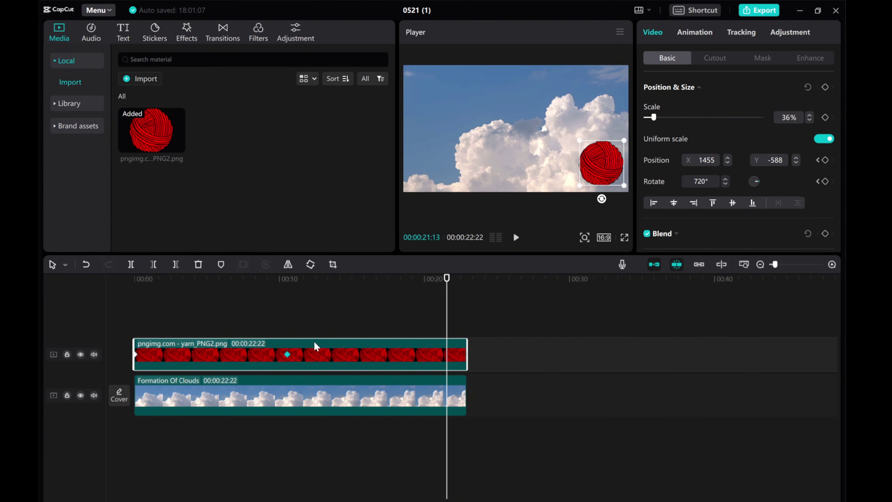
{"action": "left_click_drag", "start_coordinate": [445, 311], "coordinate": [110, 273]}
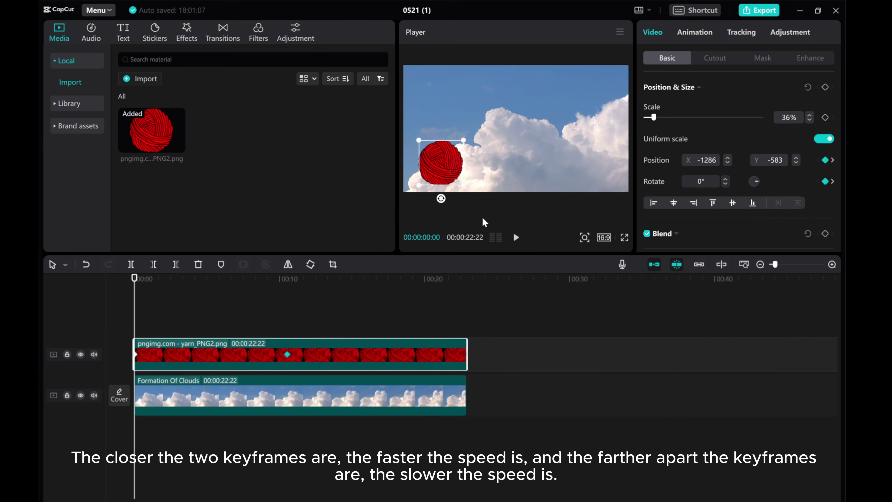
{"action": "left_click", "coordinate": [516, 237]}
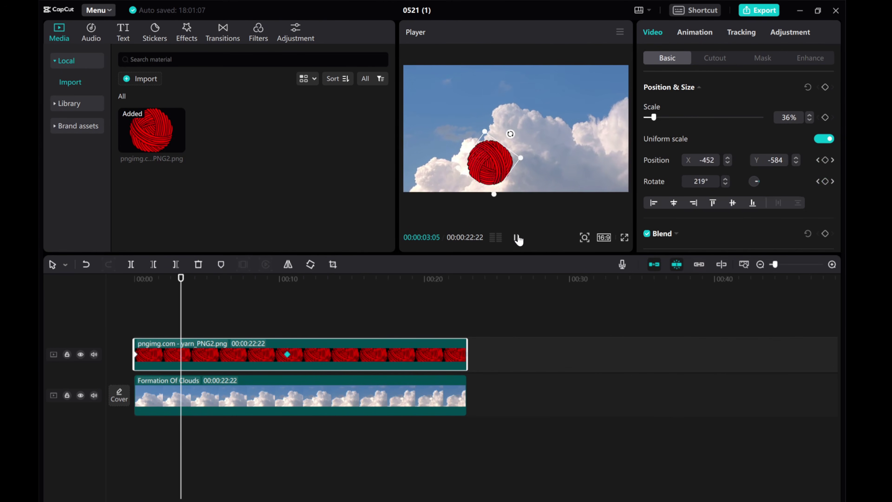
{"action": "left_click", "coordinate": [515, 238]}
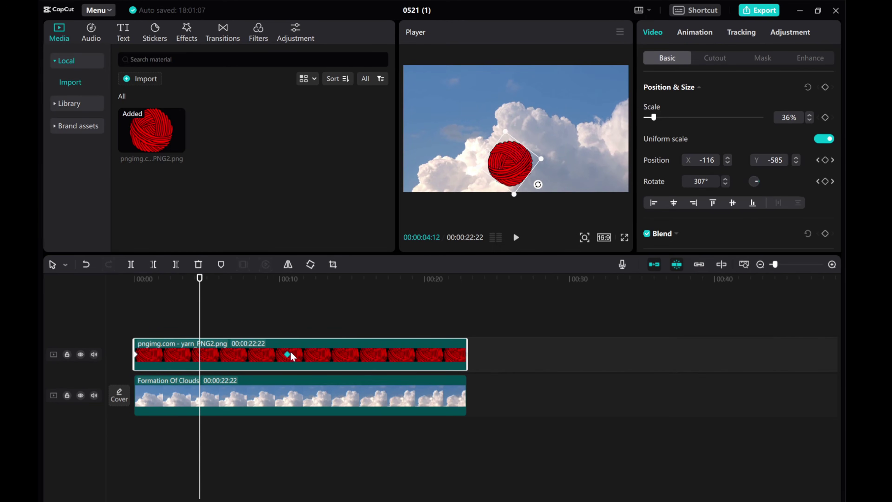
Move the yarn clip's end keyframe closer to the first, at about 5.5 seconds, play the faster roll and return to the start
{"action": "left_click_drag", "start_coordinate": [290, 353], "coordinate": [214, 355]}
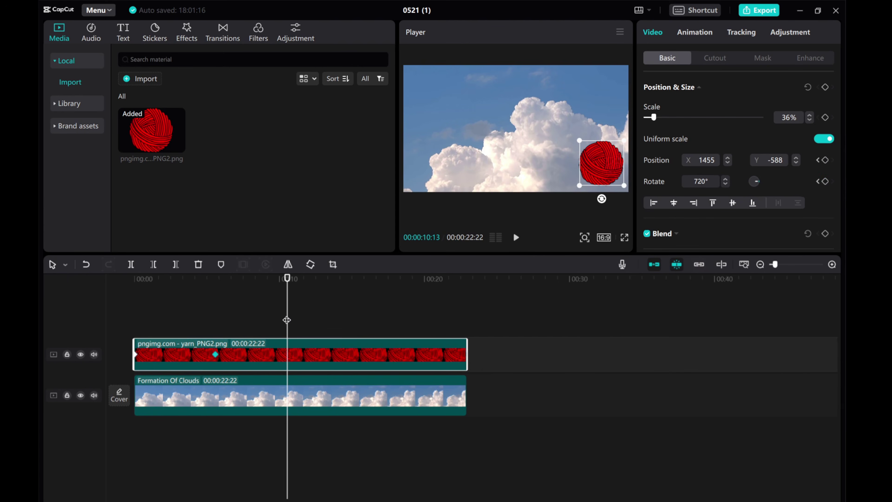
{"action": "key", "text": "Home"}
{"action": "left_click", "coordinate": [516, 238]}
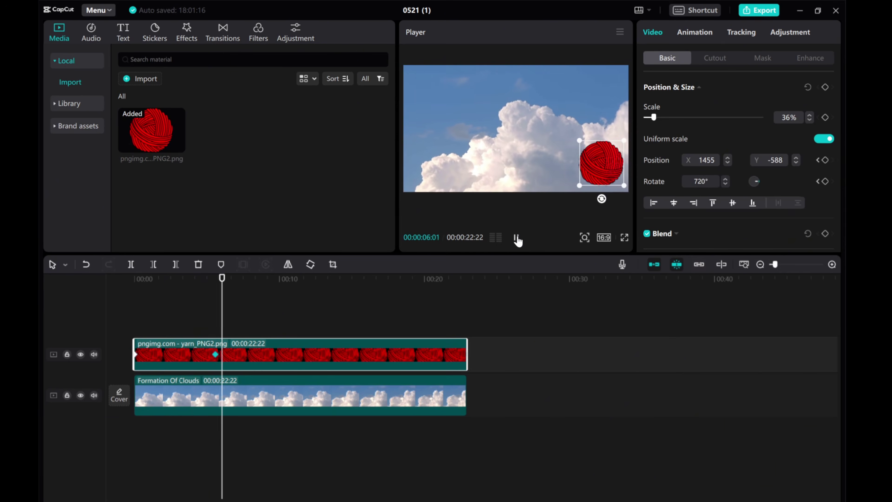
{"action": "left_click", "coordinate": [162, 310]}
{"action": "left_click", "coordinate": [107, 309]}
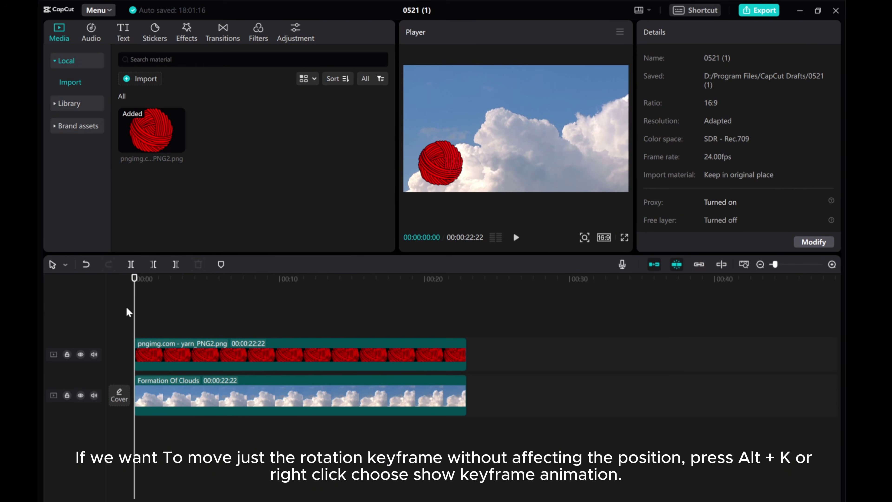
Show the yarn clip's keyframe animation on the timeline and expand the X position keyframes into a graph
{"action": "left_click", "coordinate": [177, 354]}
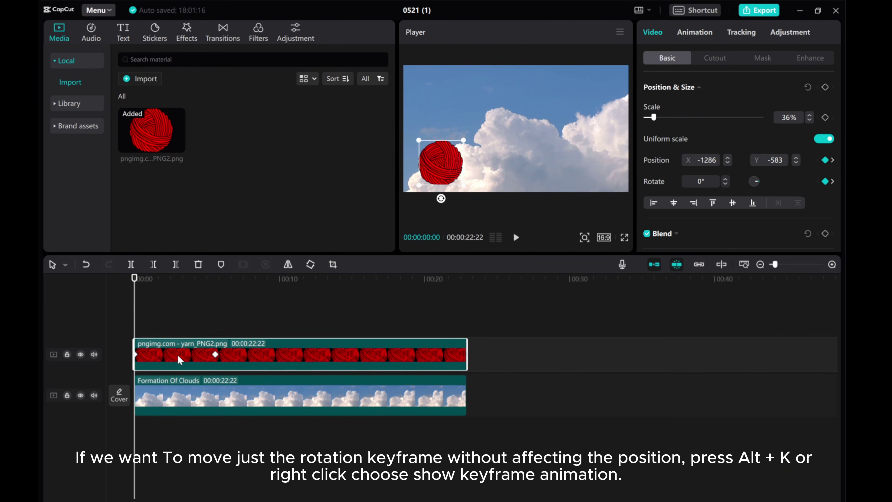
{"action": "key", "text": "alt+k"}
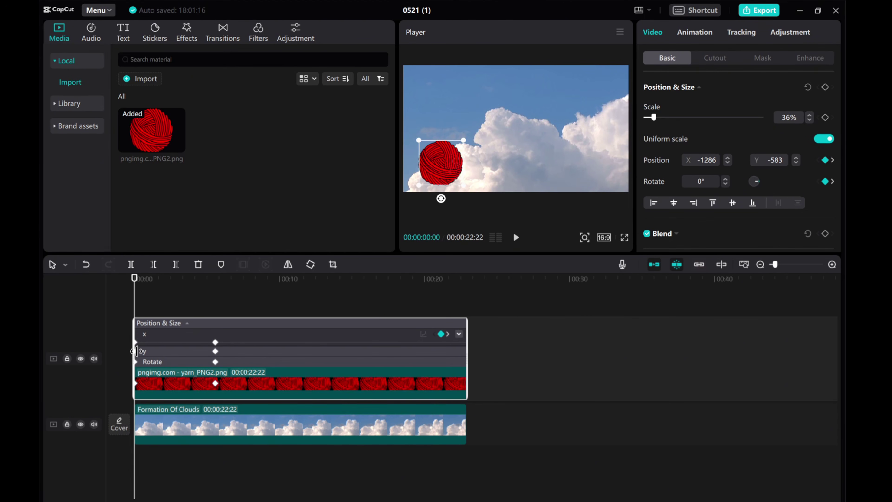
{"action": "left_click", "coordinate": [459, 334]}
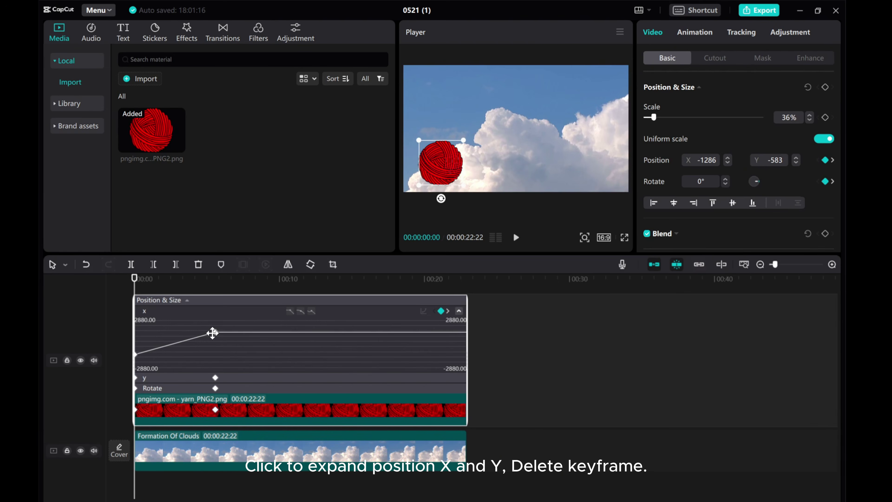
Try deleting the yarn clip's second X position keyframe and play back the animation
{"action": "left_click", "coordinate": [215, 333]}
{"action": "key", "text": "Delete"}
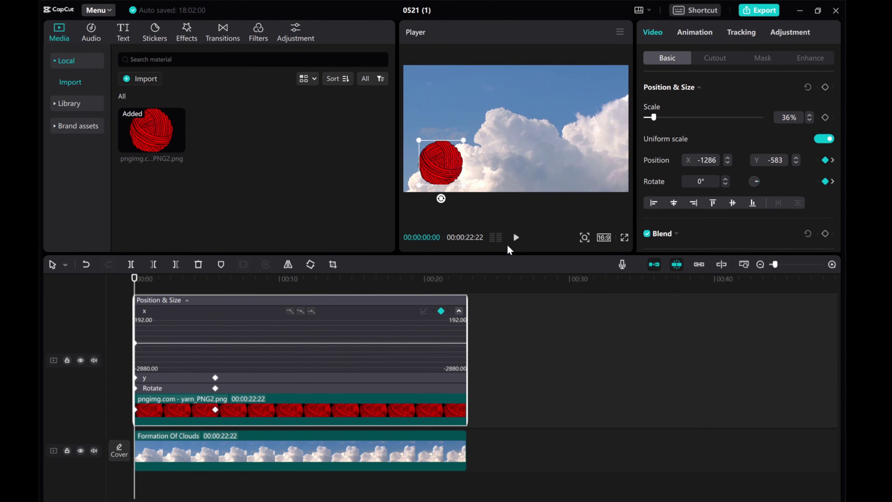
{"action": "left_click", "coordinate": [515, 239]}
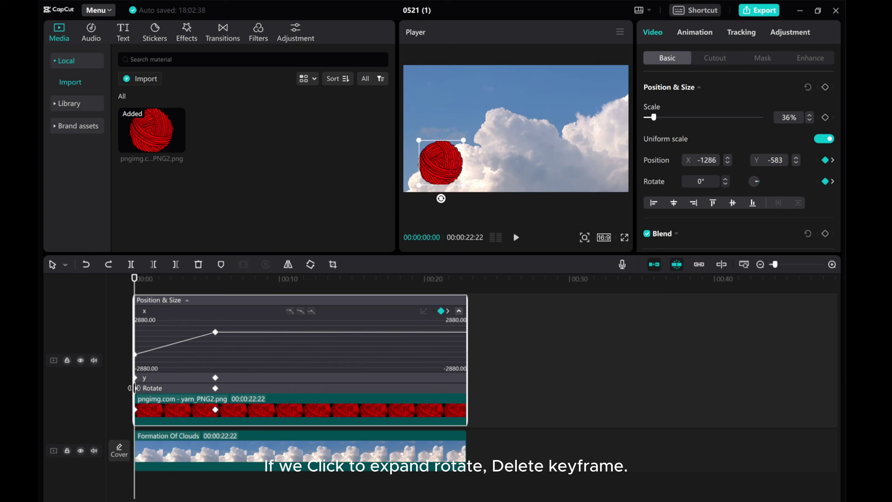
Collapse the yarn clip's X position graph and expand its Rotate keyframes into a graph
{"action": "left_click", "coordinate": [146, 389]}
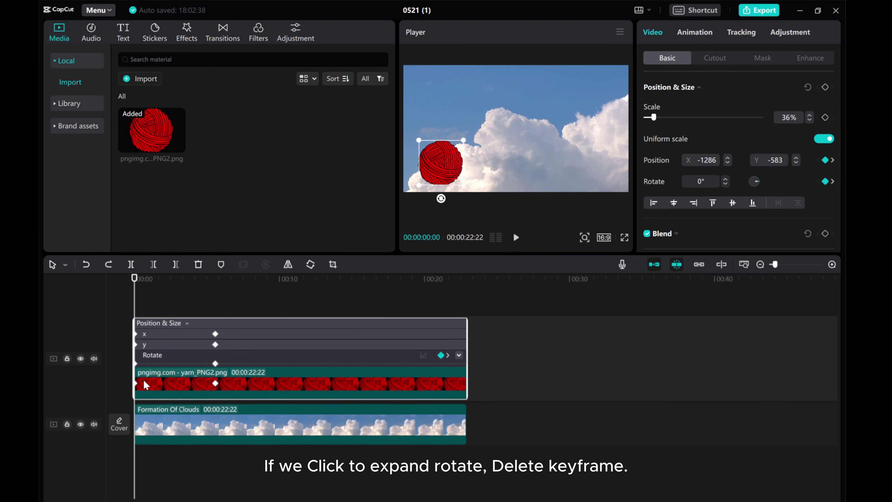
{"action": "left_click", "coordinate": [458, 355]}
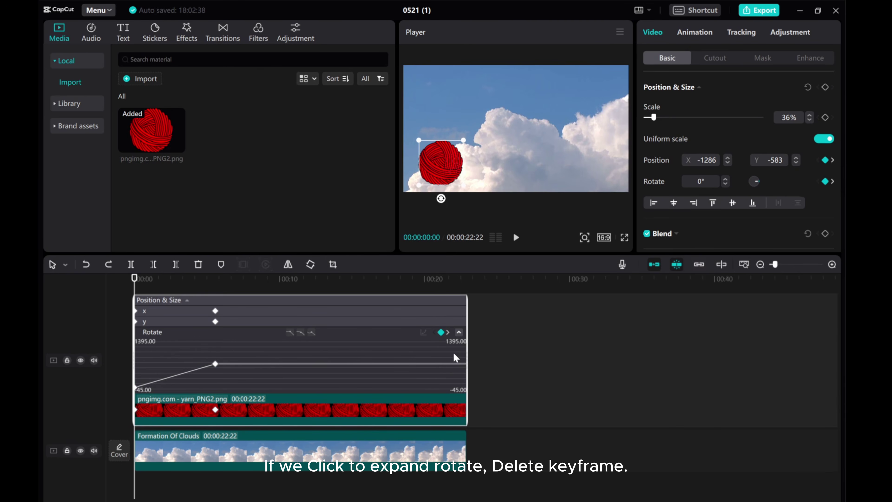
Try deleting the yarn clip's second Rotate keyframe and play back the animation
{"action": "left_click", "coordinate": [212, 364]}
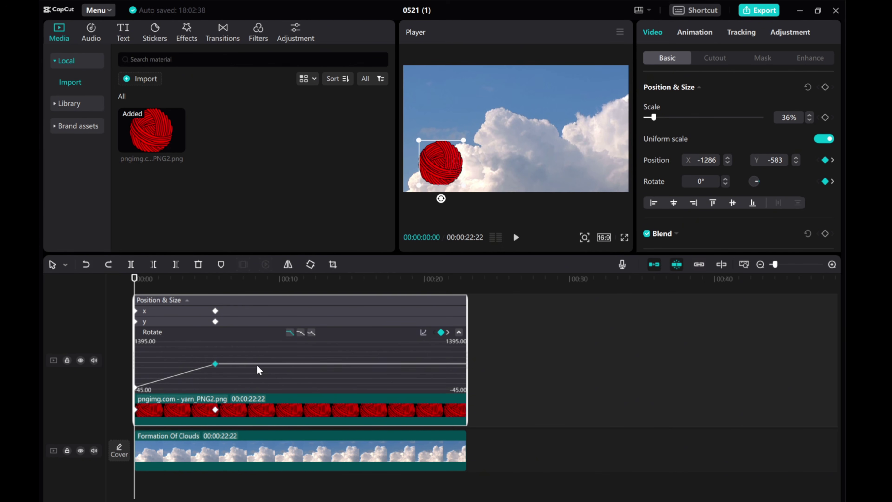
{"action": "key", "text": "Delete"}
{"action": "left_click", "coordinate": [516, 237]}
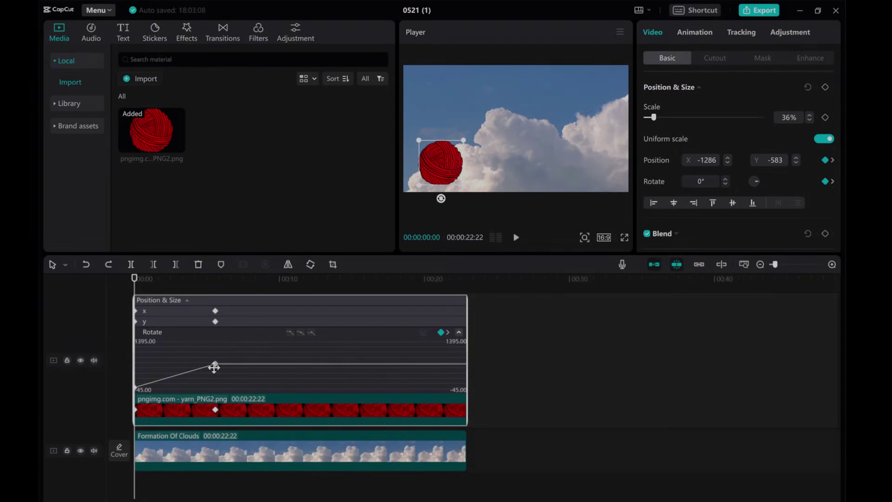
Move the yarn clip's second Rotate keyframe earlier, to about 3 seconds, and play the animation past the end of the roll
{"action": "left_click", "coordinate": [215, 364]}
{"action": "mouse_move", "coordinate": [216, 364]}
{"action": "left_mouse_down"}
{"action": "mouse_move", "coordinate": [233, 363]}
{"action": "mouse_move", "coordinate": [180, 365]}
{"action": "mouse_move", "coordinate": [129, 402]}
{"action": "left_mouse_up"}
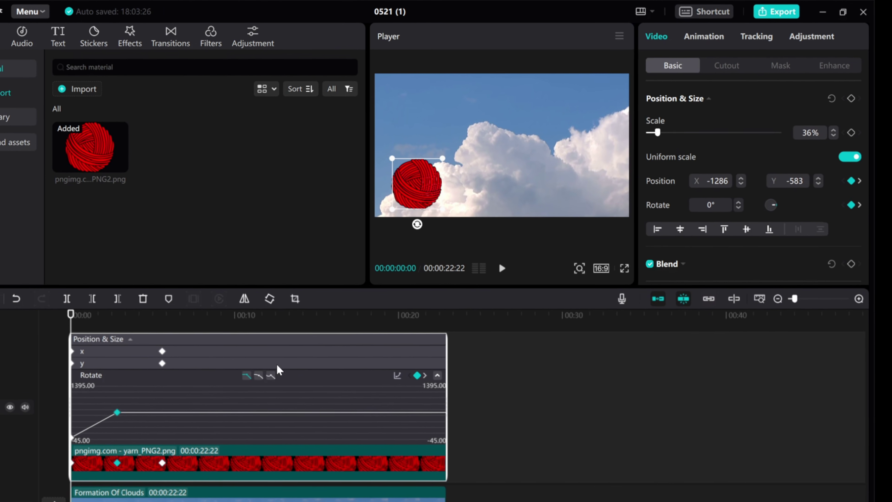
{"action": "left_click", "coordinate": [499, 276]}
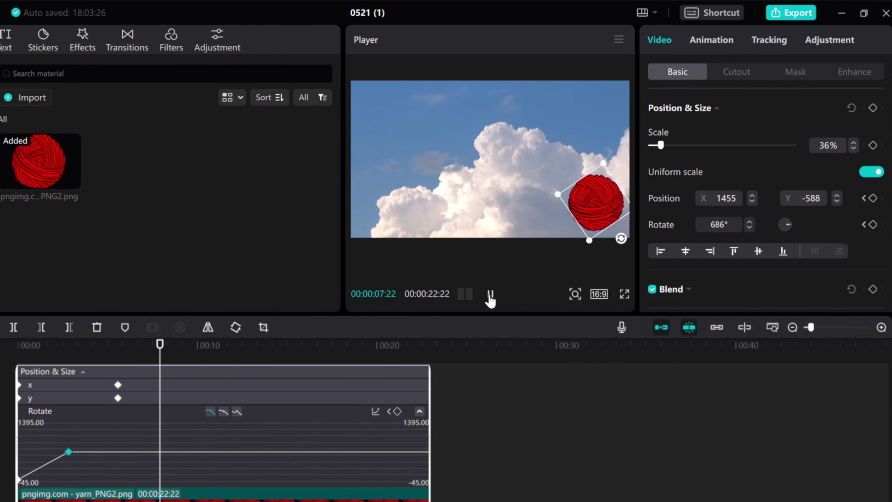
{"action": "left_click", "coordinate": [490, 295]}
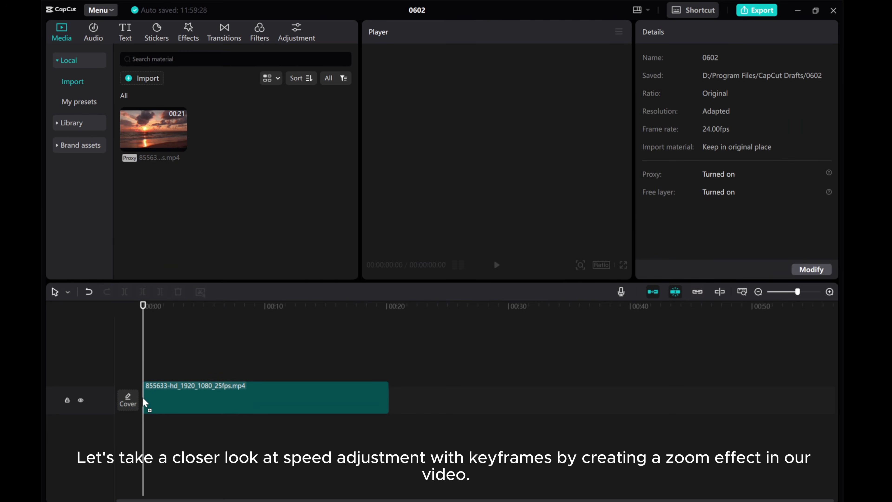
In project 0602, place the sunset beach video 855633-hd_1920_1080_25fps.mp4 at the start of the timeline and select the clip
{"action": "left_click_drag", "start_coordinate": [145, 402], "coordinate": [182, 403]}
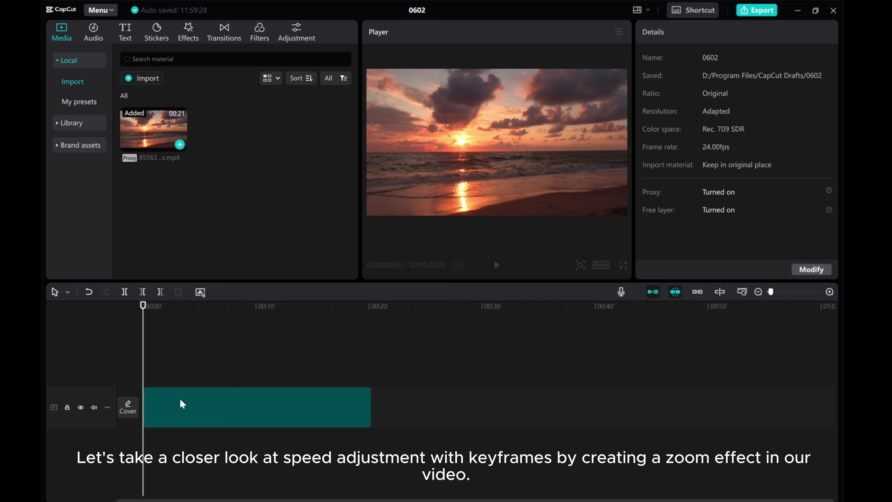
{"action": "left_click", "coordinate": [182, 404]}
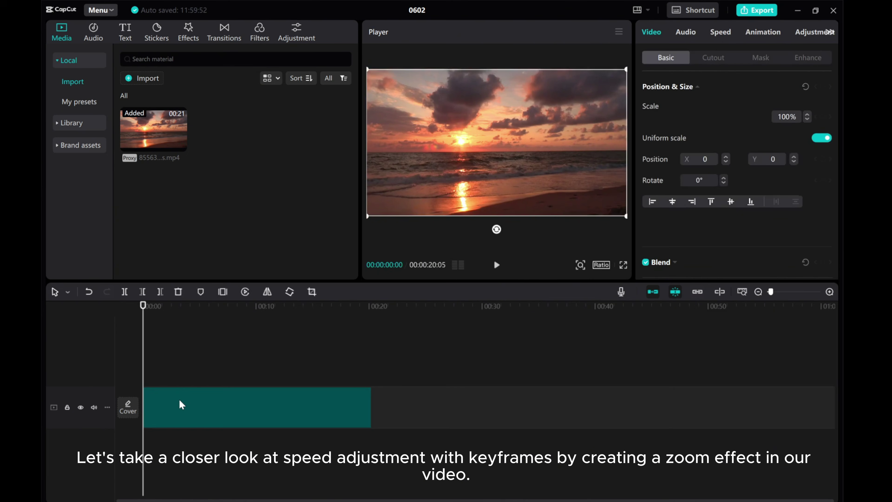
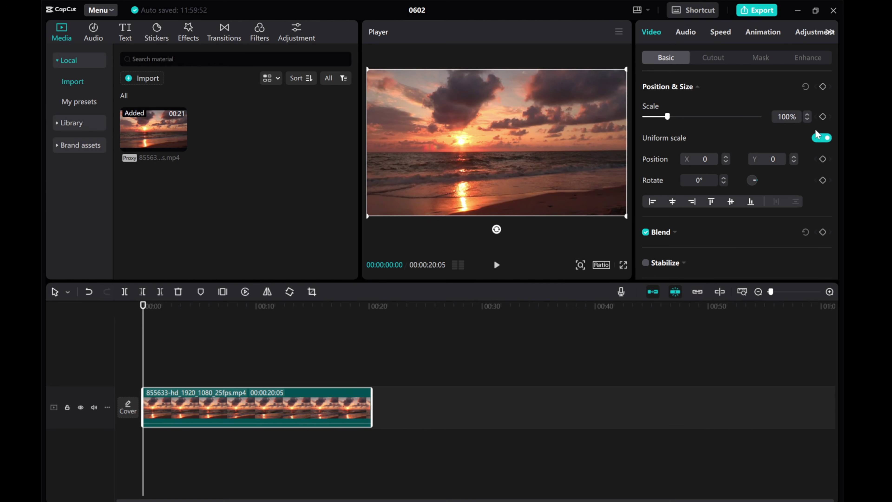
Keyframe the sunset clip's scale at 100% on its first frame and 265% at 00:00:05:13, and play back the zoom
{"action": "left_click", "coordinate": [823, 116]}
{"action": "left_click_drag", "start_coordinate": [143, 355], "coordinate": [205, 359]}
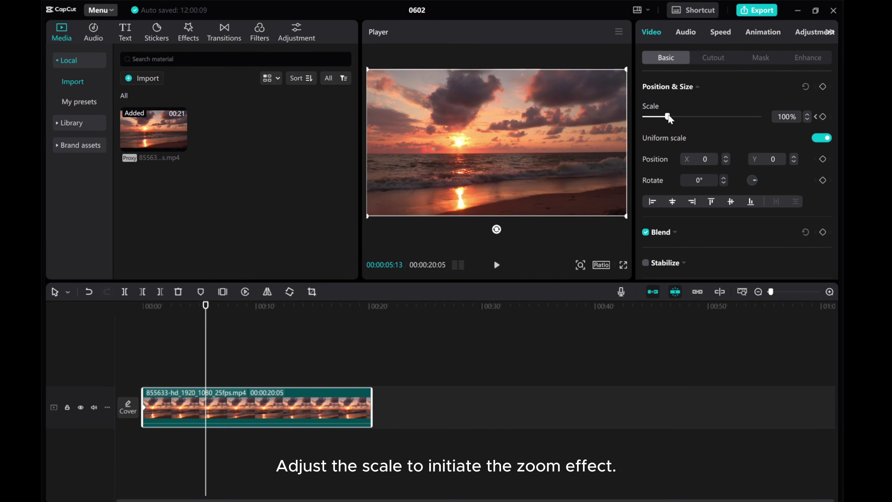
{"action": "left_click_drag", "start_coordinate": [668, 118], "coordinate": [706, 120]}
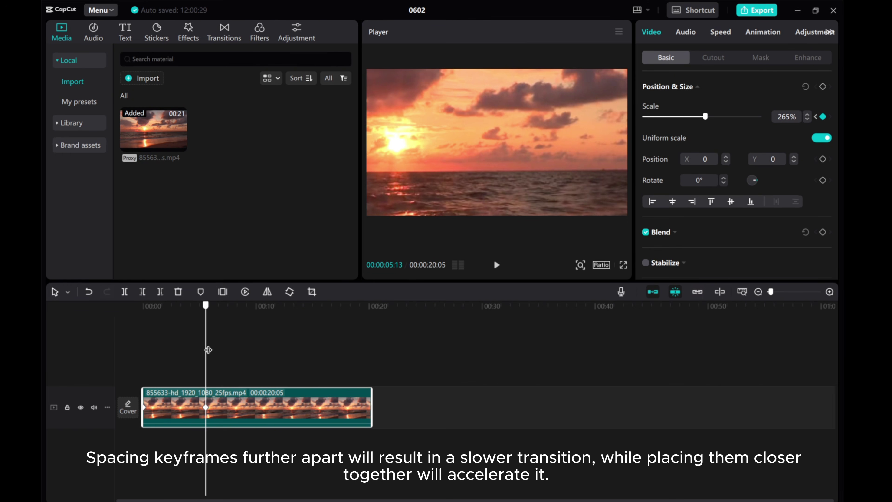
{"action": "key", "text": "Up"}
{"action": "left_click", "coordinate": [496, 265]}
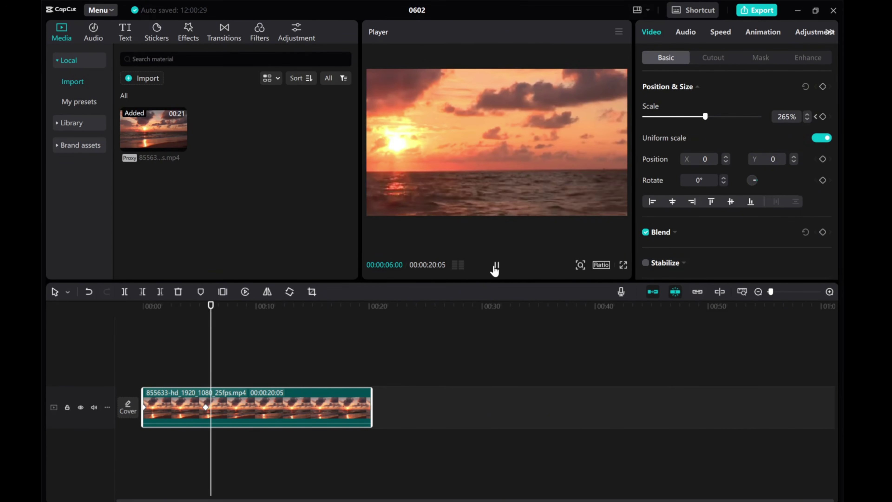
{"action": "left_click", "coordinate": [495, 267]}
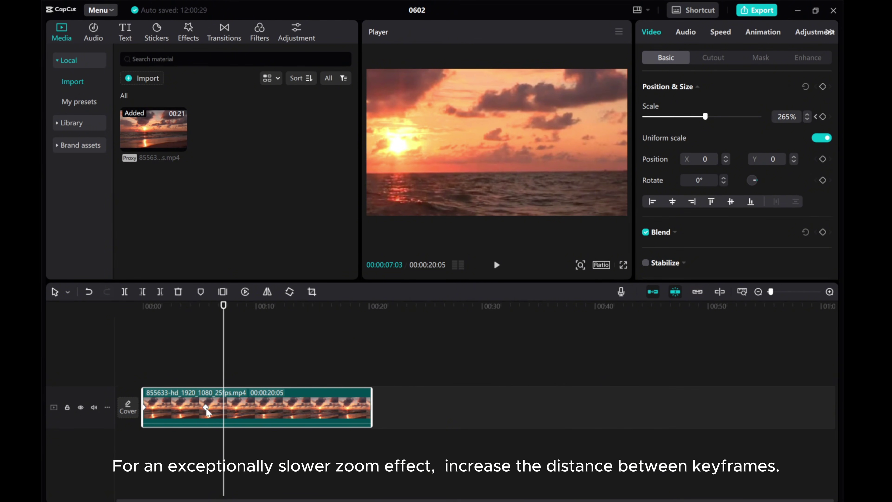
Slow the zoom by moving the second scale keyframe out to 00:00:13:20, and play the clip from near its start
{"action": "left_click_drag", "start_coordinate": [206, 408], "coordinate": [302, 416]}
{"action": "left_click_drag", "start_coordinate": [204, 366], "coordinate": [143, 363]}
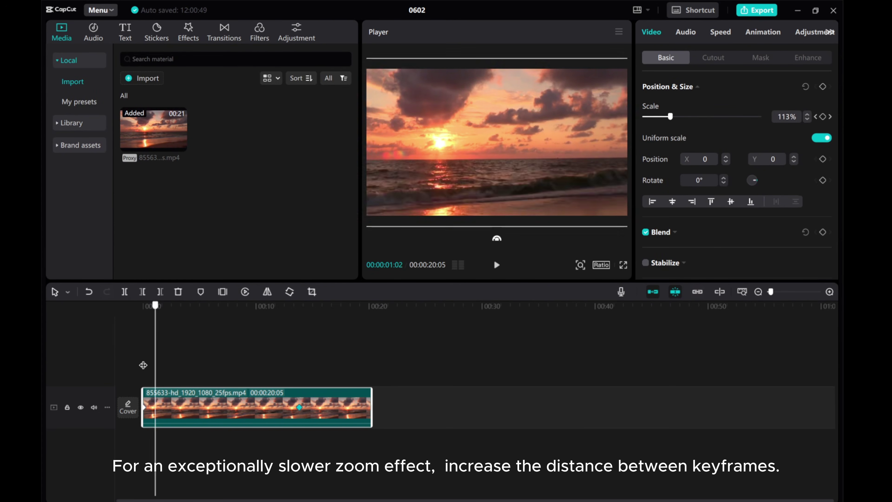
{"action": "left_click", "coordinate": [496, 267]}
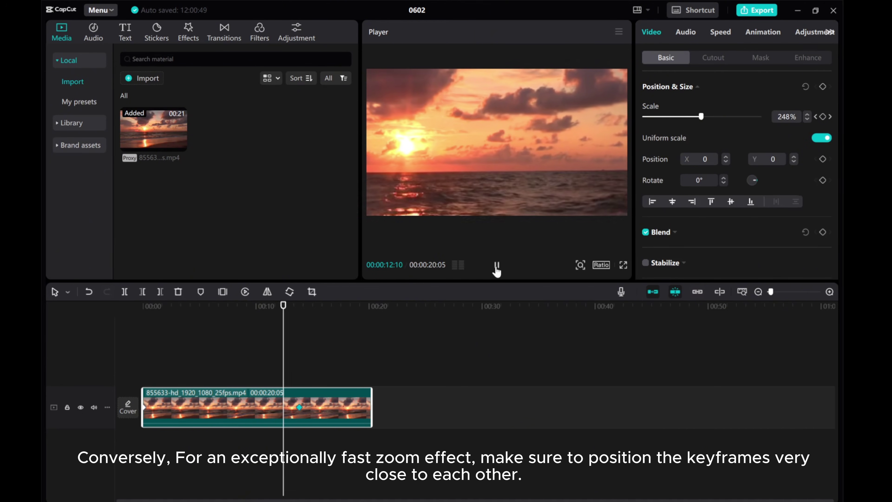
{"action": "left_click", "coordinate": [497, 265]}
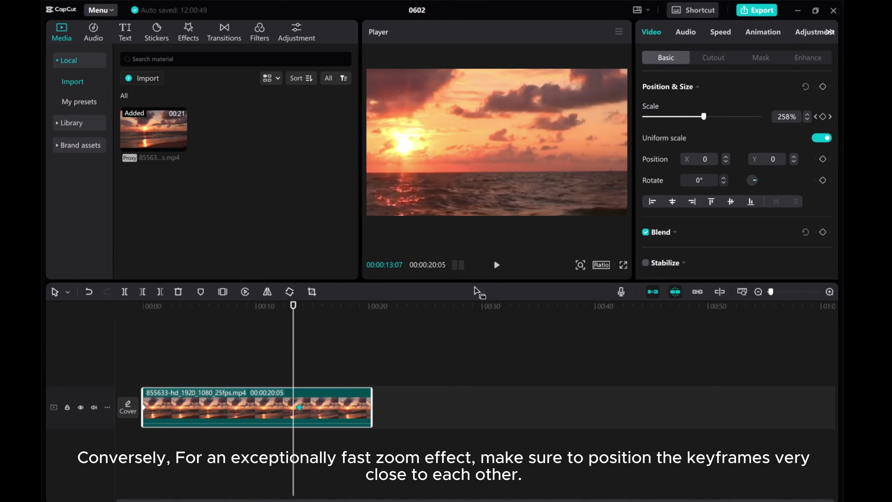
Speed up the zoom by moving the second scale keyframe close to the first one, and play back from the start
{"action": "left_click", "coordinate": [300, 407]}
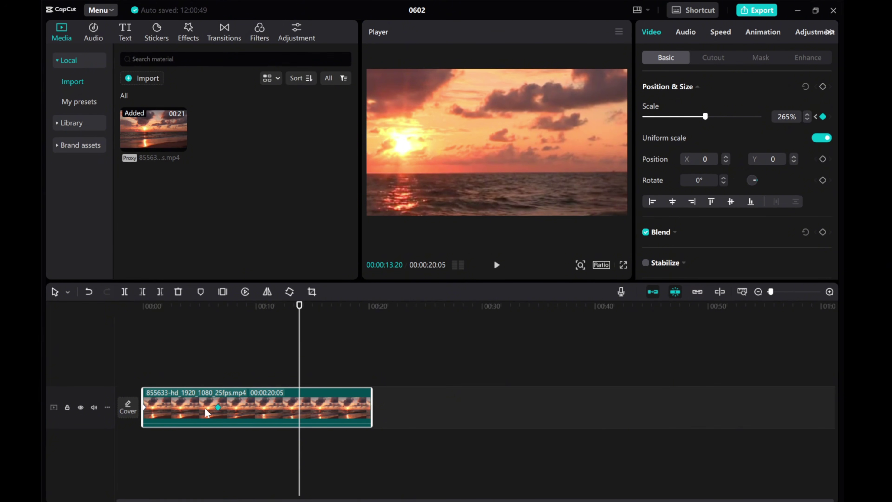
{"action": "left_click_drag", "start_coordinate": [176, 412], "coordinate": [165, 413]}
{"action": "left_click_drag", "start_coordinate": [303, 331], "coordinate": [133, 343]}
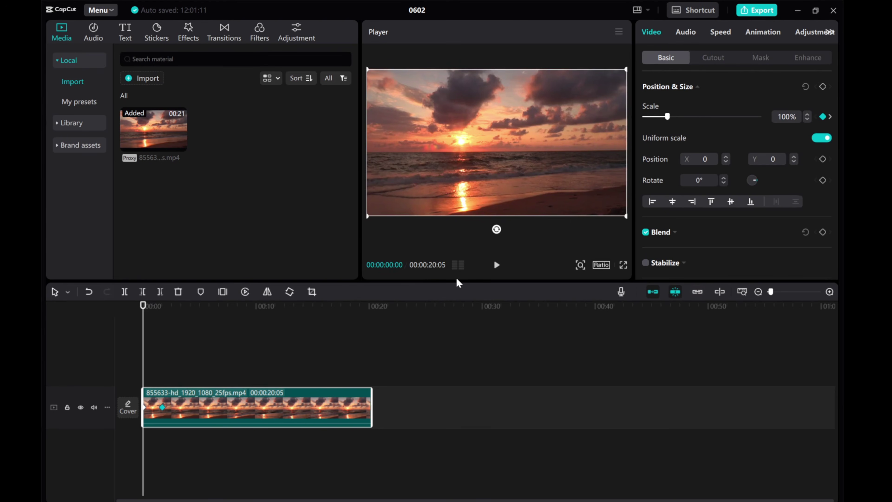
{"action": "left_click", "coordinate": [496, 269]}
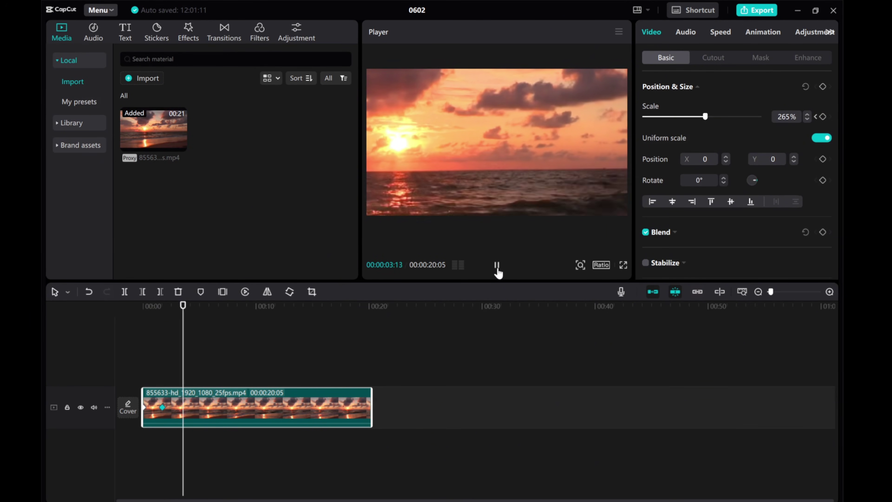
{"action": "left_click", "coordinate": [497, 269]}
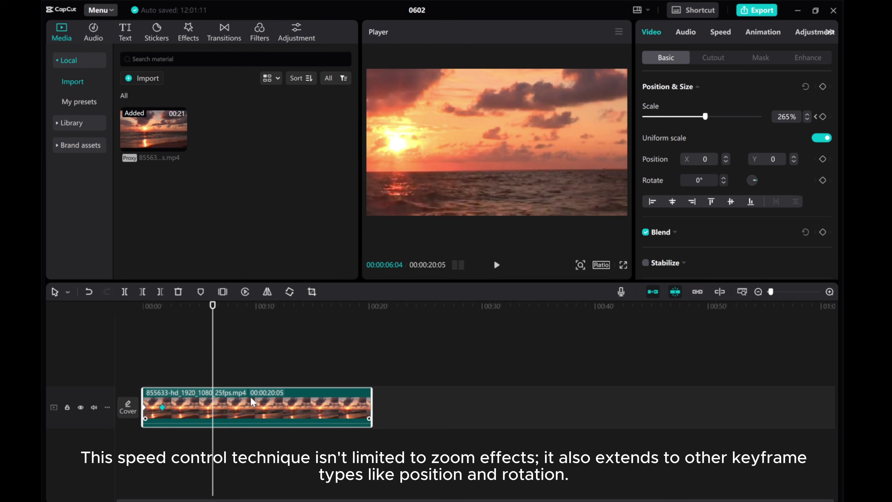
Add a position keyframe at 00:00:06:04 and one at X 3163, Y -1778 at 00:00:07:14, and preview the movement
{"action": "left_click", "coordinate": [823, 159]}
{"action": "mouse_move", "coordinate": [213, 349]}
{"action": "left_mouse_down"}
{"action": "mouse_move", "coordinate": [242, 349]}
{"action": "mouse_move", "coordinate": [229, 349]}
{"action": "left_mouse_up"}
{"action": "left_click_drag", "start_coordinate": [445, 159], "coordinate": [648, 248]}
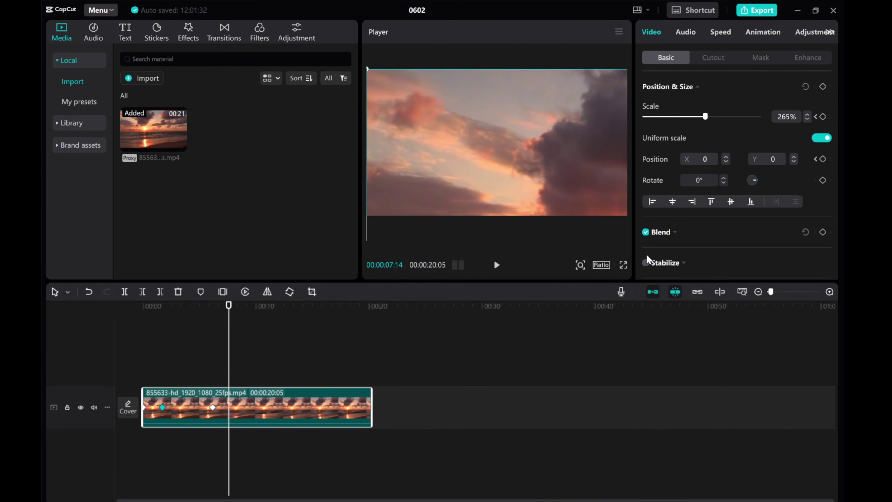
{"action": "left_click", "coordinate": [205, 355]}
{"action": "left_click", "coordinate": [496, 265]}
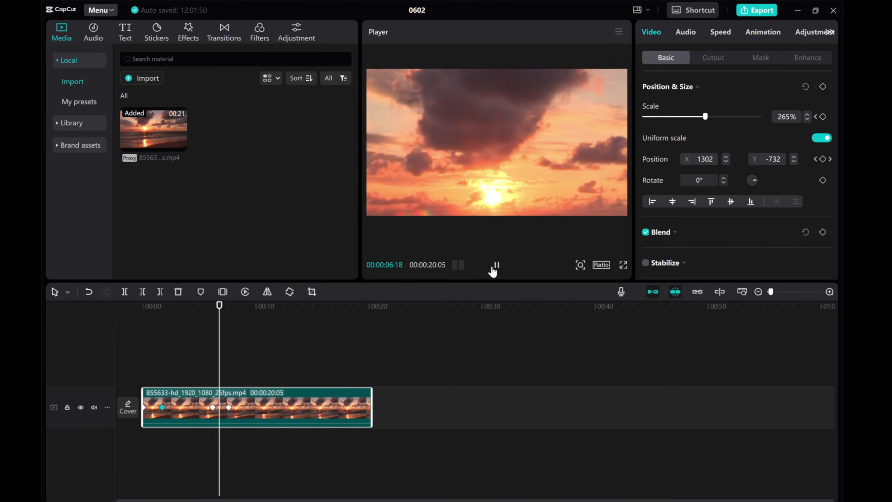
Slow the movement by shifting the second position keyframe out to 00:00:14:02, and play it back
{"action": "left_click_drag", "start_coordinate": [229, 408], "coordinate": [297, 409]}
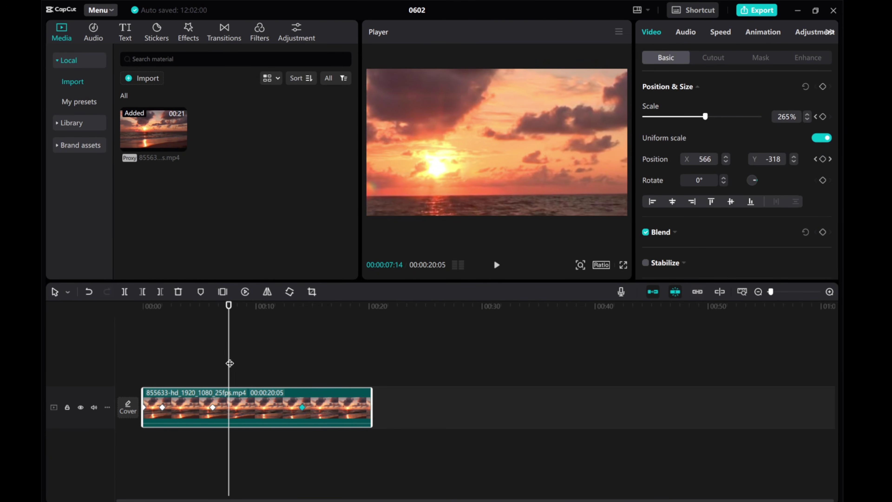
{"action": "left_click", "coordinate": [202, 369]}
{"action": "left_click", "coordinate": [495, 265]}
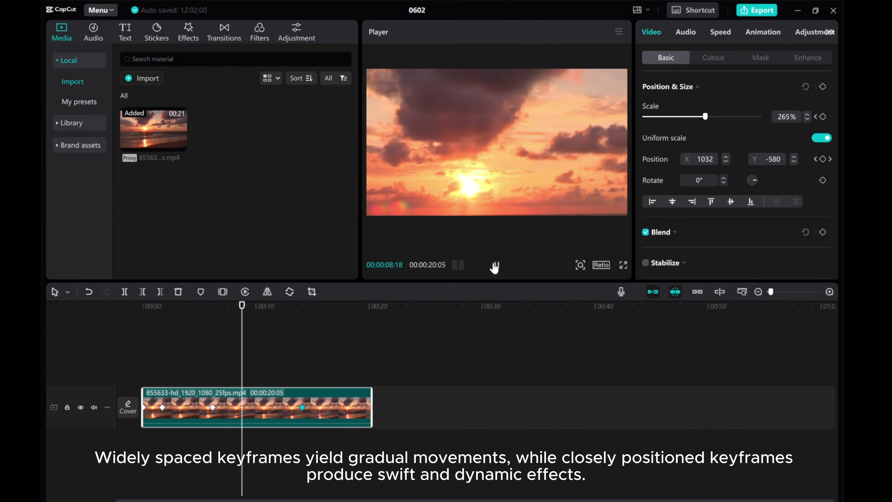
{"action": "left_click", "coordinate": [495, 265]}
Speed up the movement by shifting the second position keyframe back to just after the first one, and play it back
{"action": "left_click_drag", "start_coordinate": [301, 408], "coordinate": [222, 408]}
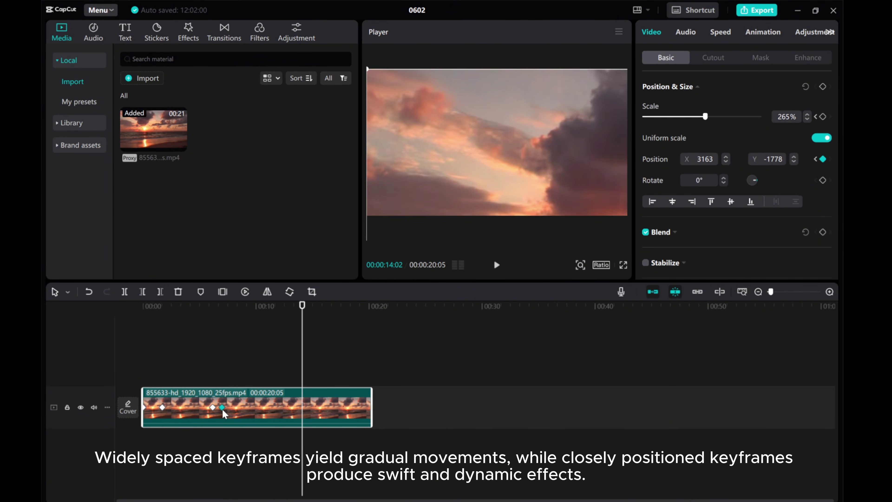
{"action": "left_click", "coordinate": [208, 357]}
{"action": "left_click", "coordinate": [495, 264]}
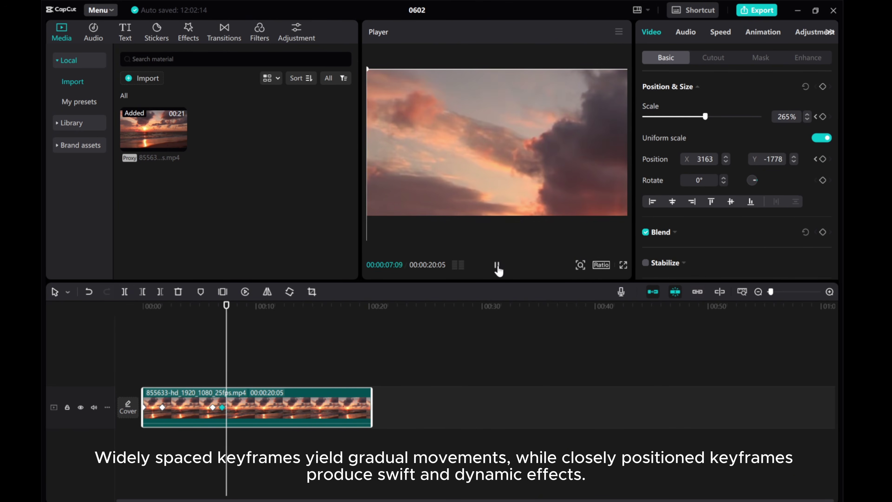
{"action": "left_click", "coordinate": [497, 266]}
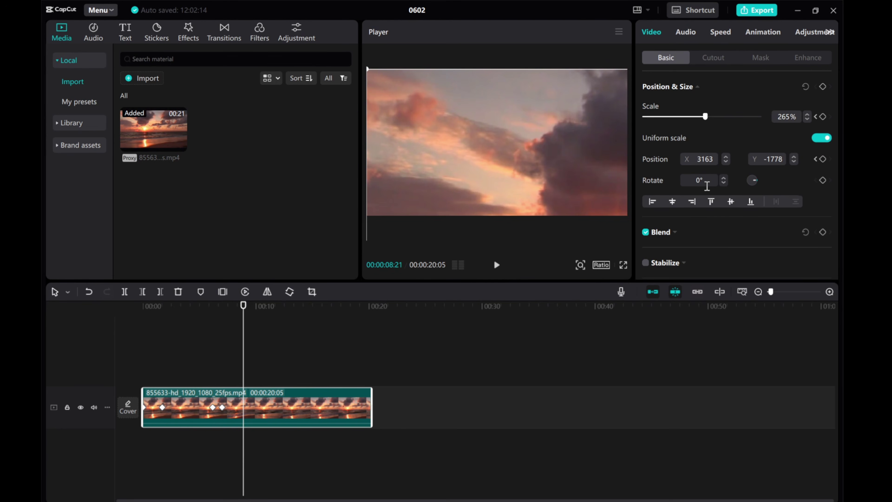
Keyframe the clip's rotation at 0° at 00:00:08:21 and 57° at 00:00:16:05, and preview the spin
{"action": "left_click", "coordinate": [823, 180]}
{"action": "left_click_drag", "start_coordinate": [243, 368], "coordinate": [325, 367]}
{"action": "left_click_drag", "start_coordinate": [753, 180], "coordinate": [753, 185]}
{"action": "left_click", "coordinate": [262, 360]}
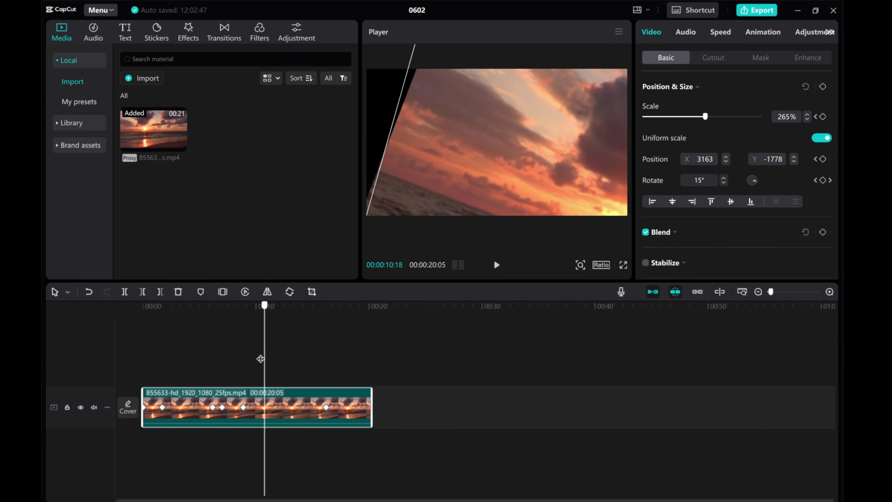
{"action": "left_click", "coordinate": [496, 265]}
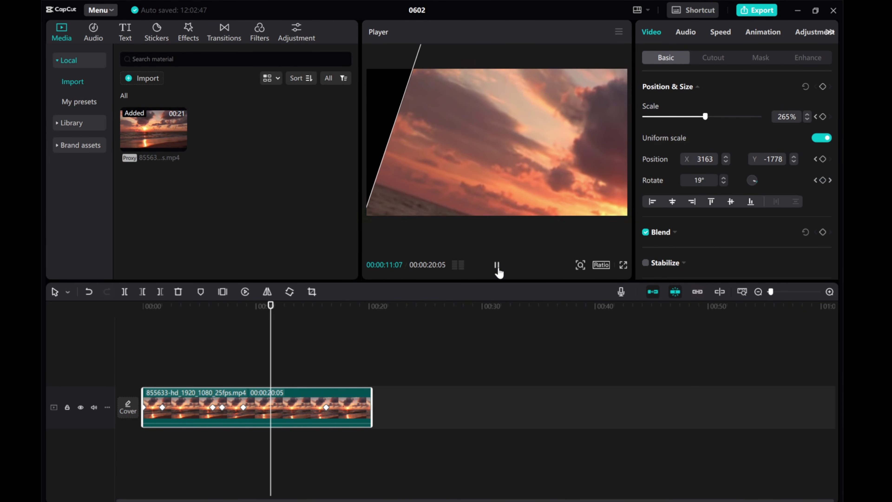
{"action": "left_click", "coordinate": [496, 266]}
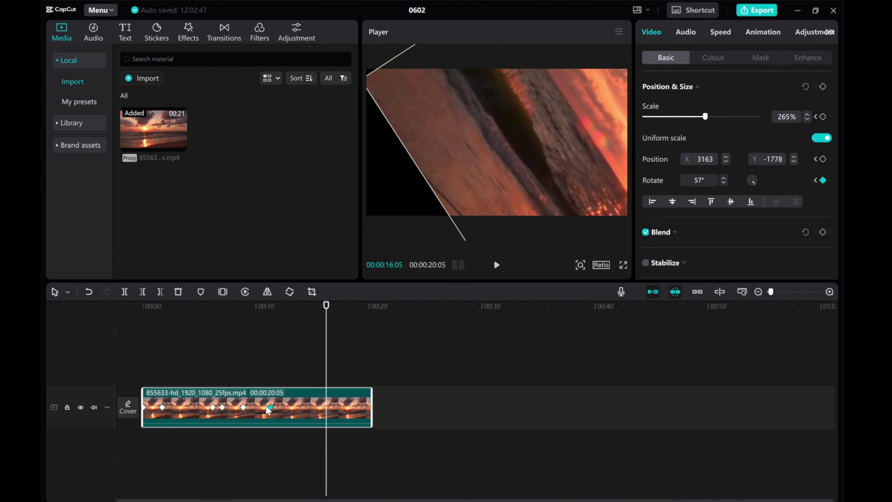
Move the second rotation keyframe close to the first one, and play back the fast spin and the whole clip from its start
{"action": "left_click", "coordinate": [240, 360]}
{"action": "left_click", "coordinate": [496, 265]}
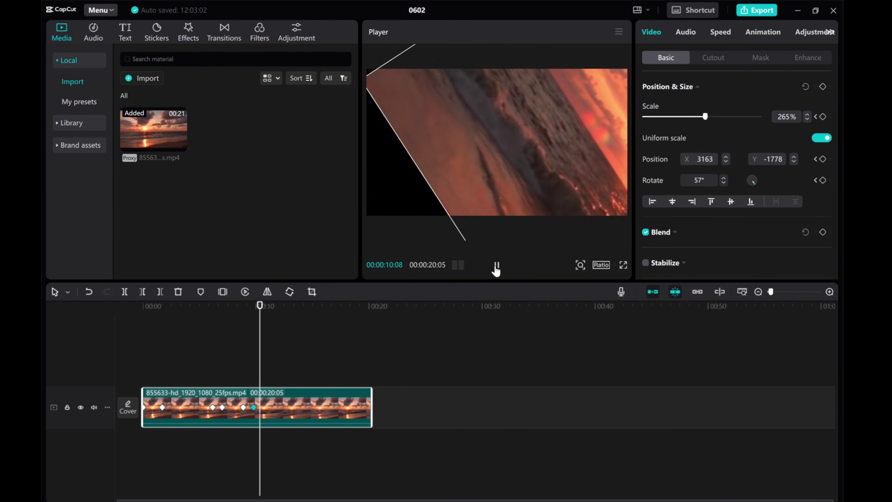
{"action": "left_click", "coordinate": [496, 266]}
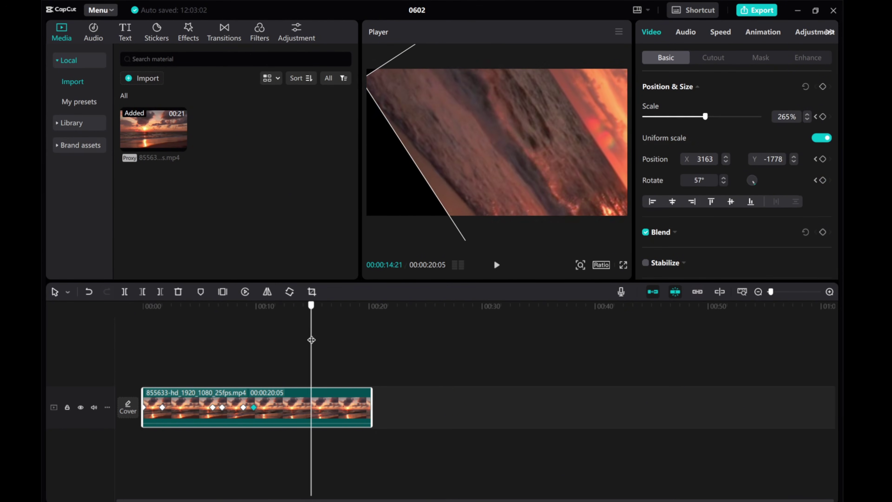
{"action": "key", "text": "Home"}
{"action": "left_click", "coordinate": [496, 266]}
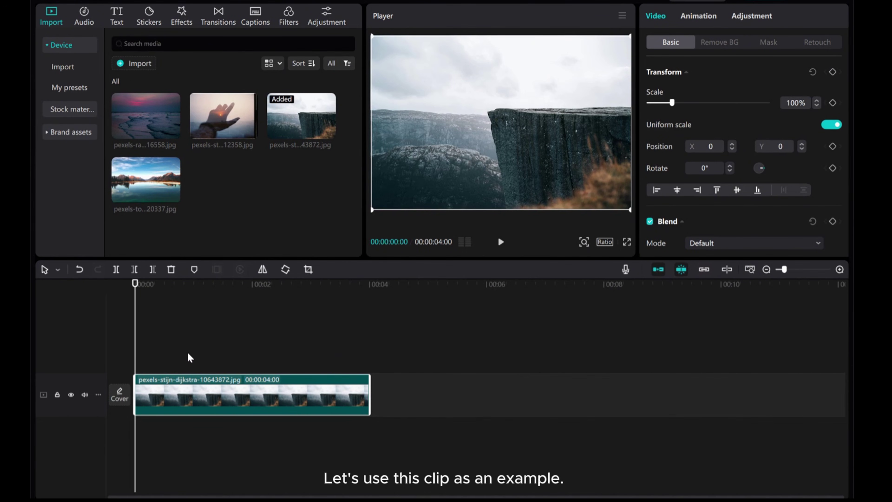
Add Transform keyframes to the cliff image clip at 00:00:00:00 and 00:00:02:11
{"action": "left_click", "coordinate": [832, 72]}
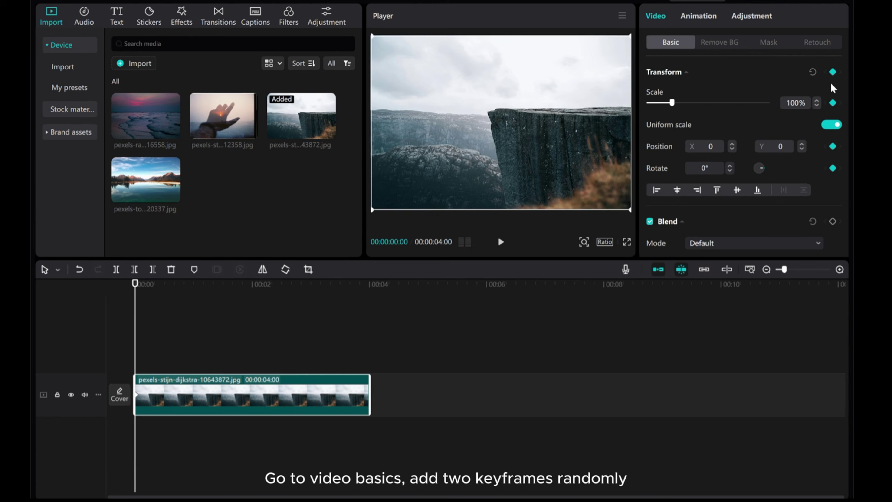
{"action": "left_click_drag", "start_coordinate": [133, 333], "coordinate": [278, 332]}
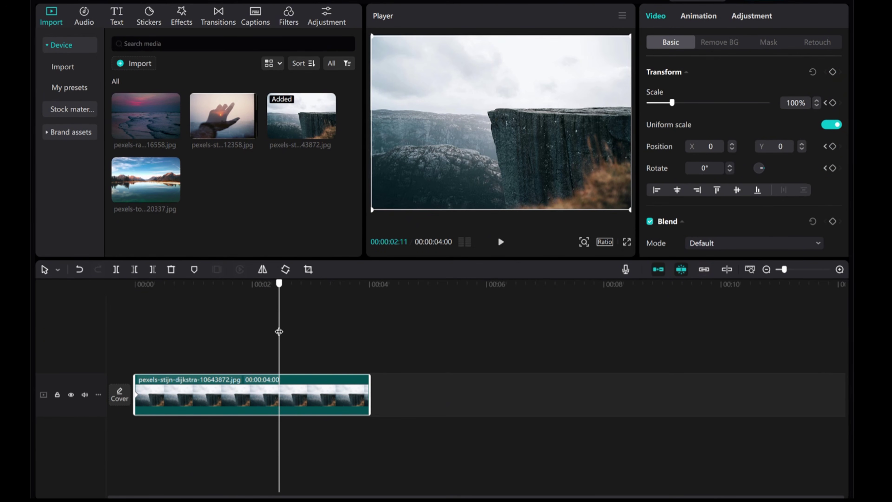
{"action": "left_click", "coordinate": [833, 73]}
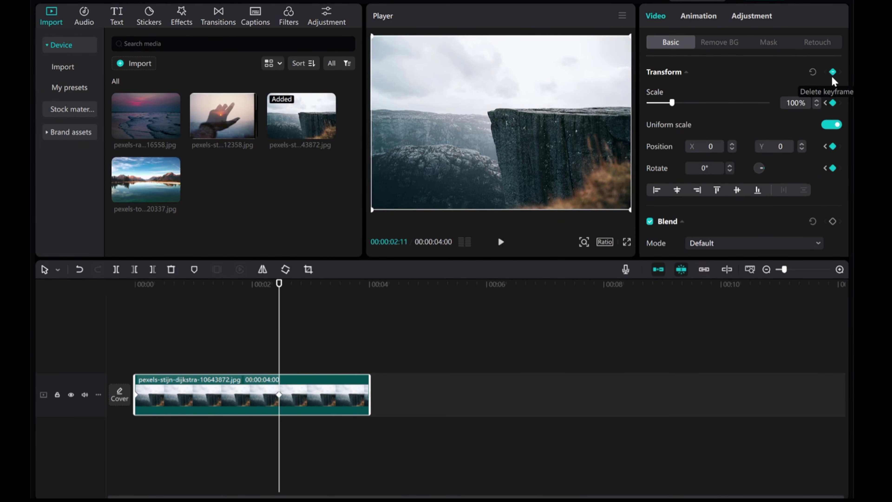
Set the scale to 214% and the rotation to 10° at the cliff clip's first keyframe
{"action": "left_click_drag", "start_coordinate": [279, 342], "coordinate": [133, 333]}
{"action": "left_click_drag", "start_coordinate": [671, 102], "coordinate": [700, 102]}
{"action": "left_click", "coordinate": [697, 169]}
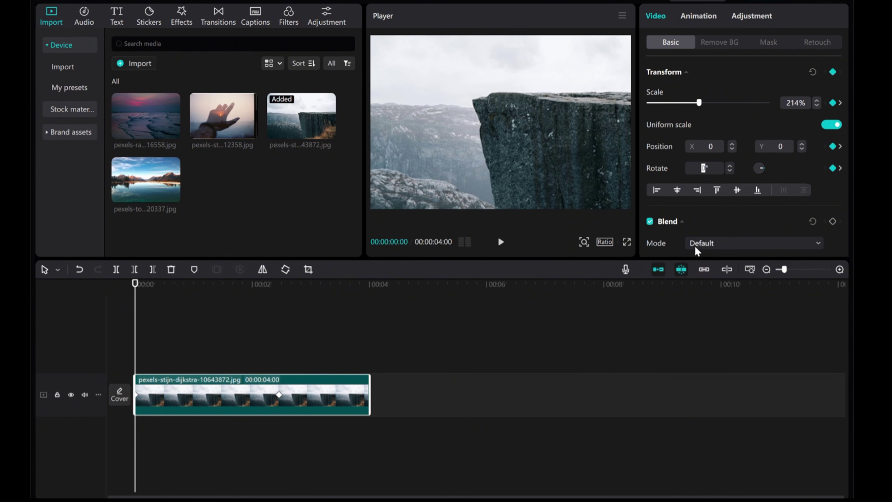
{"action": "type", "text": "10"}
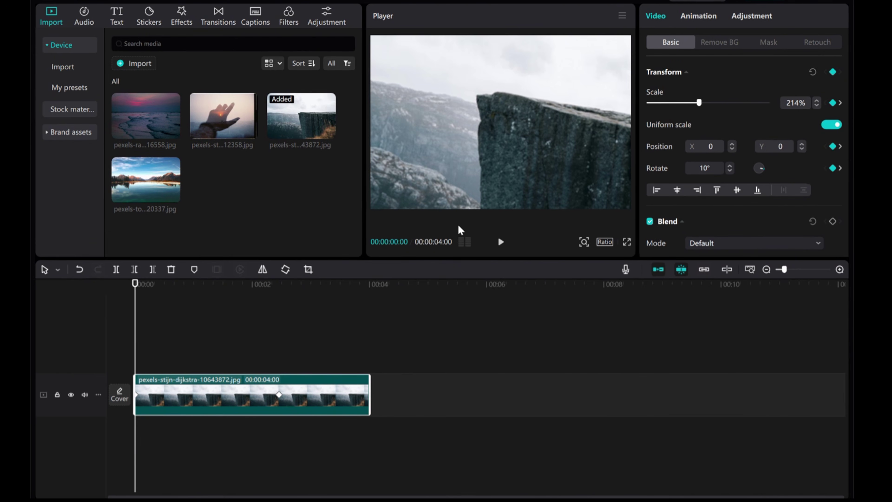
Play back the cliff clip from its start to review the zoom and rotation animation
{"action": "left_click", "coordinate": [502, 244]}
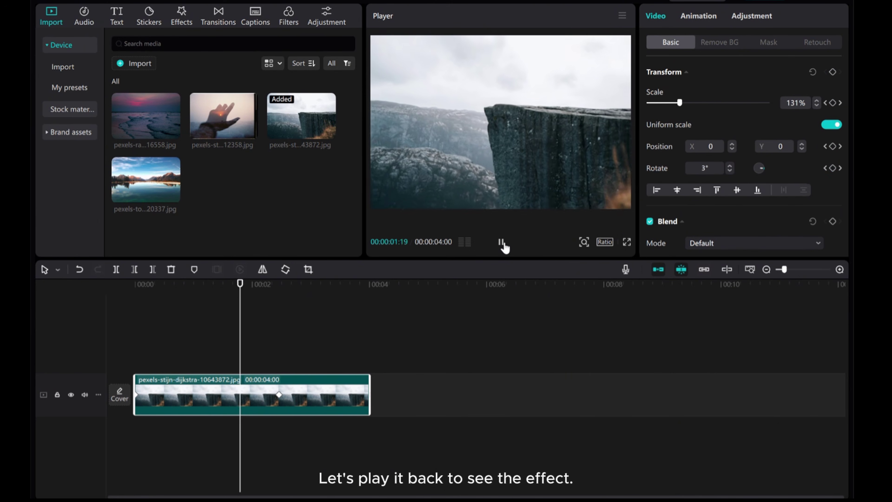
{"action": "left_click", "coordinate": [501, 244]}
{"action": "left_click_drag", "start_coordinate": [335, 334], "coordinate": [66, 309]}
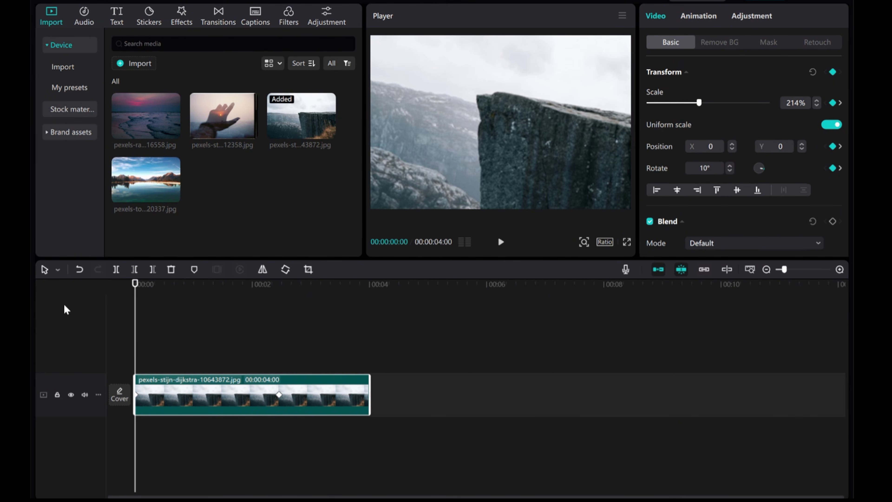
{"action": "left_click", "coordinate": [500, 241]}
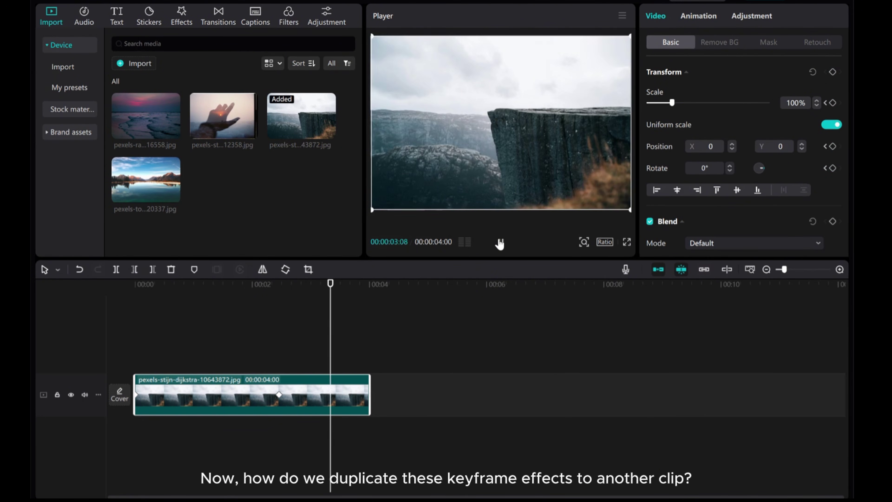
{"action": "left_click", "coordinate": [500, 241]}
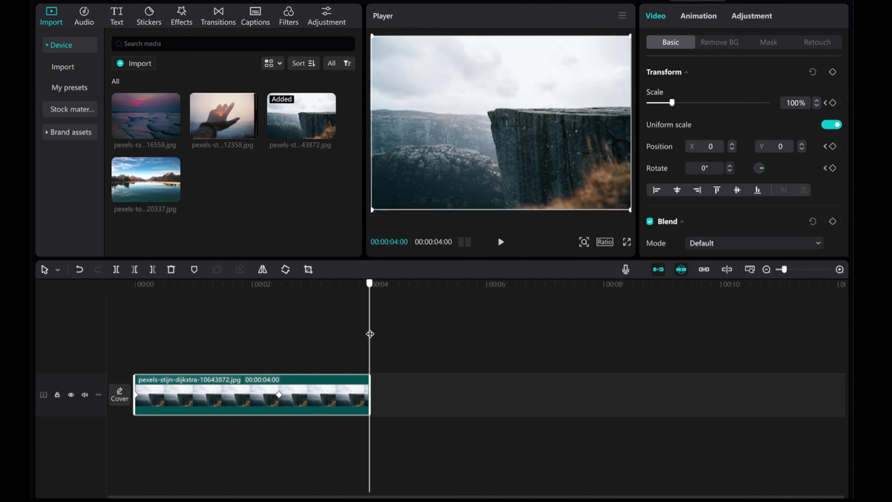
Append pexels-tobi-620337.jpg to the main track directly after the cliff clip, and select the cliff clip
{"action": "left_click_drag", "start_coordinate": [137, 179], "coordinate": [371, 399]}
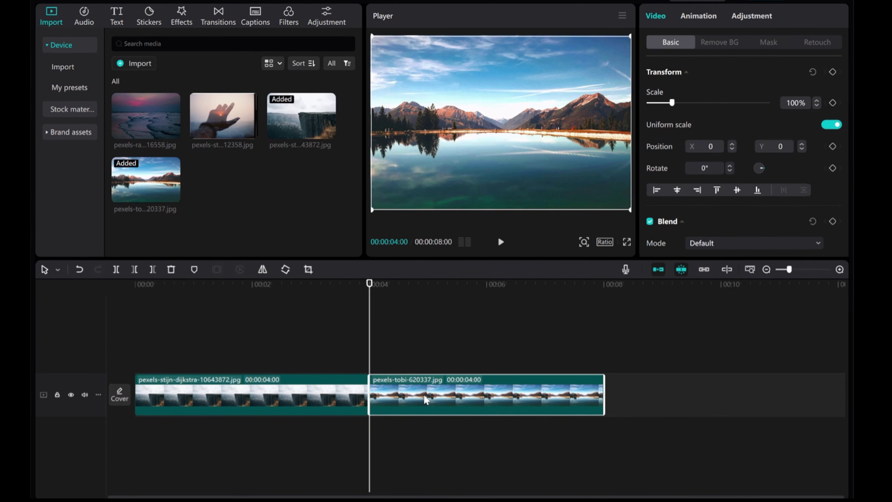
{"action": "left_click", "coordinate": [230, 393]}
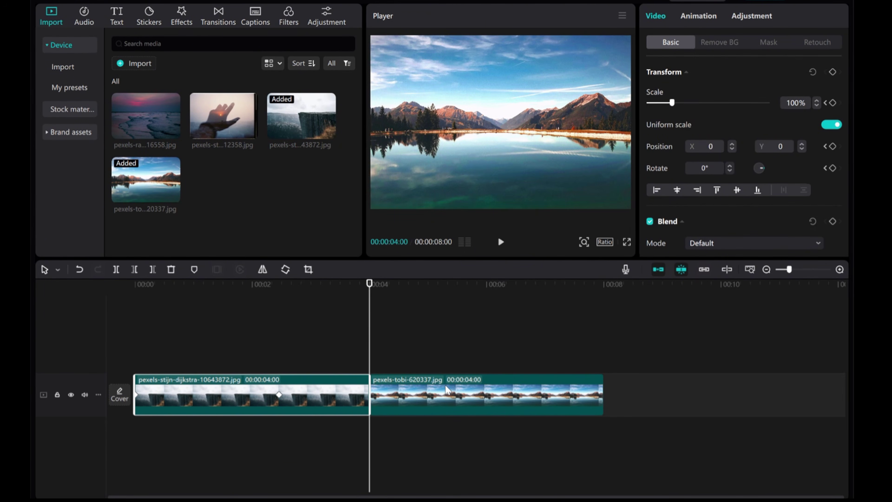
Copy the attributes of the cliff image clip that carries the keyframe effects
{"action": "left_click", "coordinate": [449, 390]}
{"action": "mouse_move", "coordinate": [370, 358]}
{"action": "left_mouse_down"}
{"action": "mouse_move", "coordinate": [532, 362]}
{"action": "mouse_move", "coordinate": [368, 349]}
{"action": "left_mouse_up"}
{"action": "left_click", "coordinate": [218, 390]}
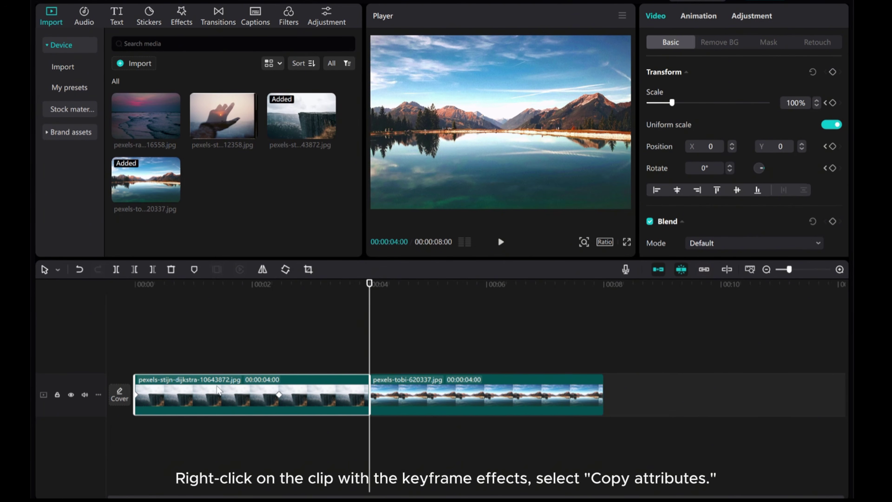
{"action": "right_click", "coordinate": [218, 389]}
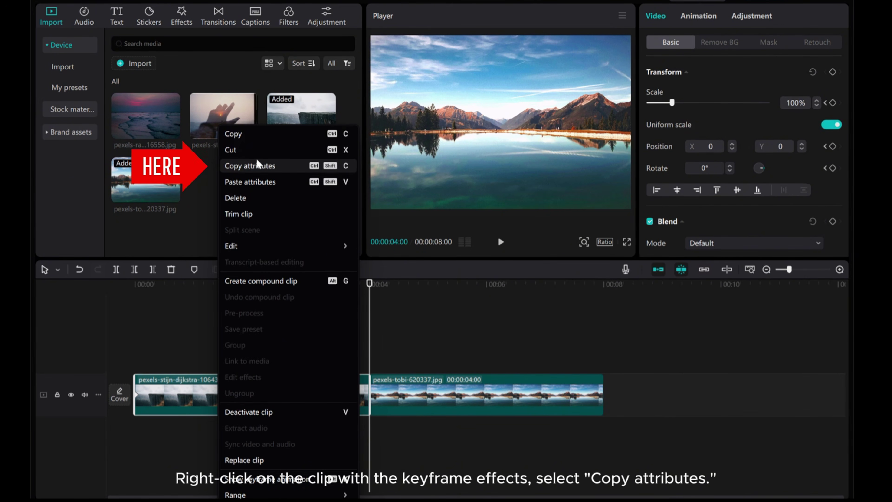
{"action": "left_click", "coordinate": [257, 165]}
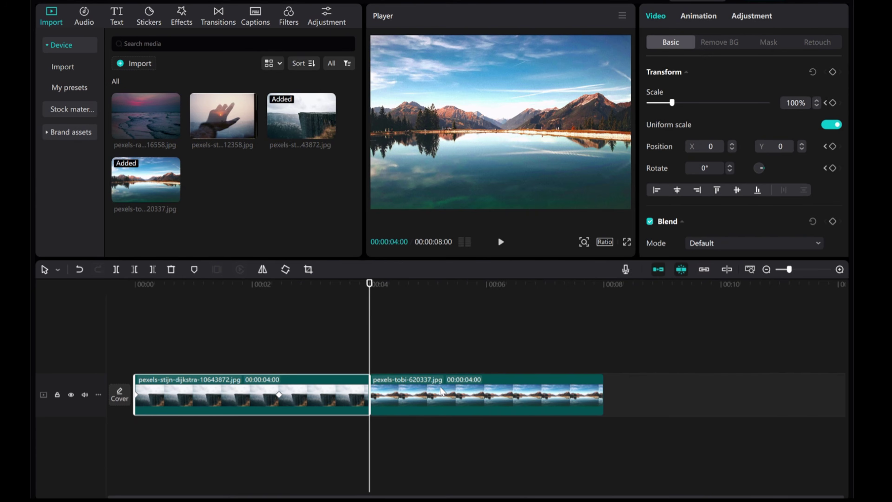
Paste only the Location size attribute onto the lake clip, excluding Blend and Canvas, with keyframe timing set to Maintain
{"action": "left_click", "coordinate": [433, 393]}
{"action": "right_click", "coordinate": [433, 392]}
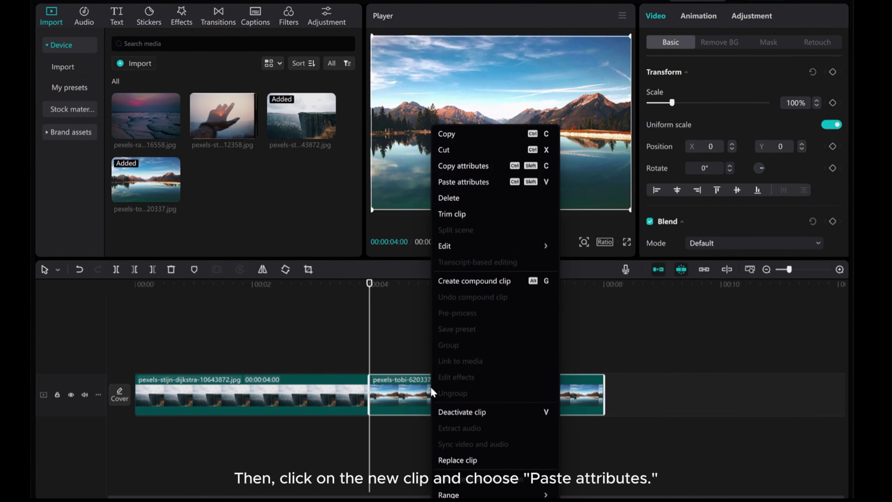
{"action": "left_click", "coordinate": [464, 183]}
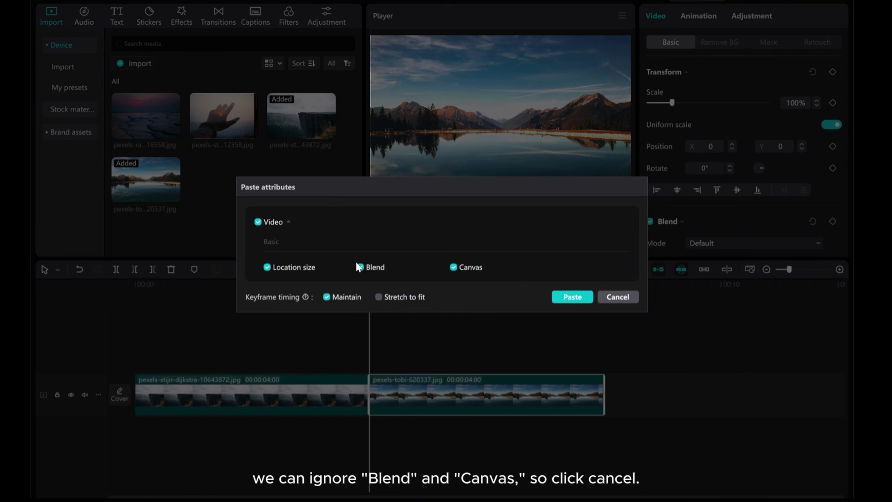
{"action": "left_click", "coordinate": [359, 267]}
{"action": "left_click", "coordinate": [453, 267]}
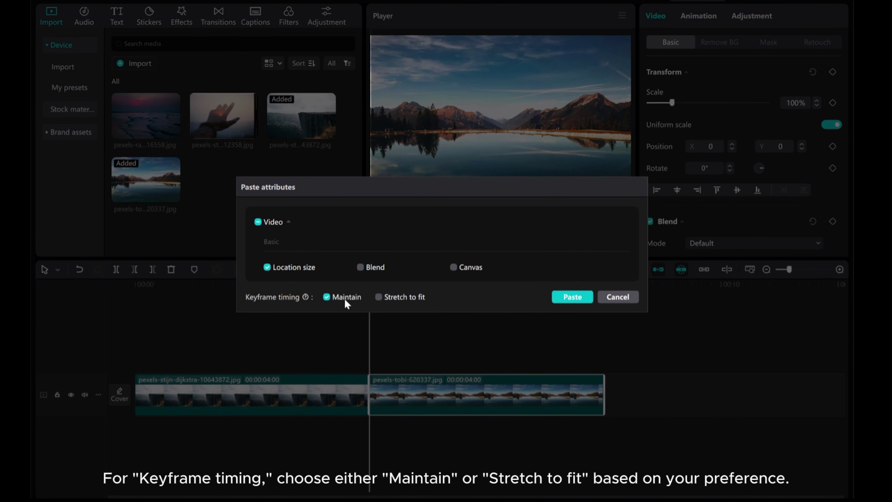
{"action": "mouse_move", "coordinate": [304, 297]}
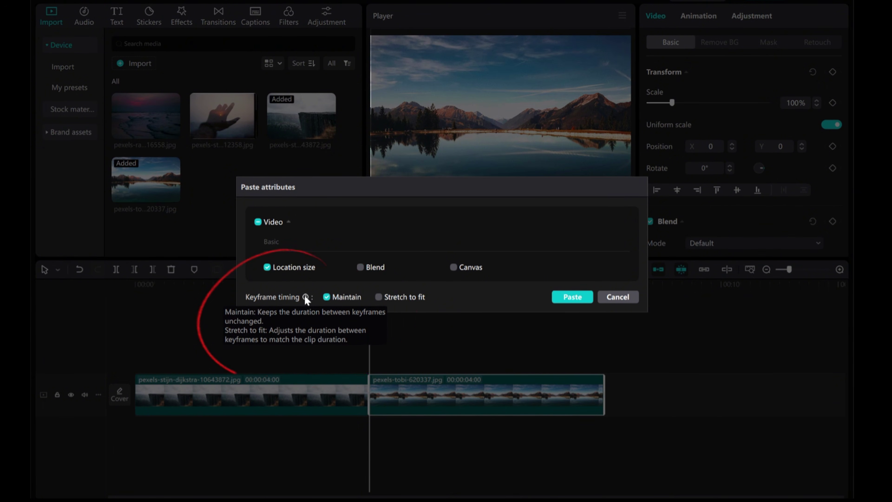
{"action": "left_click", "coordinate": [572, 296]}
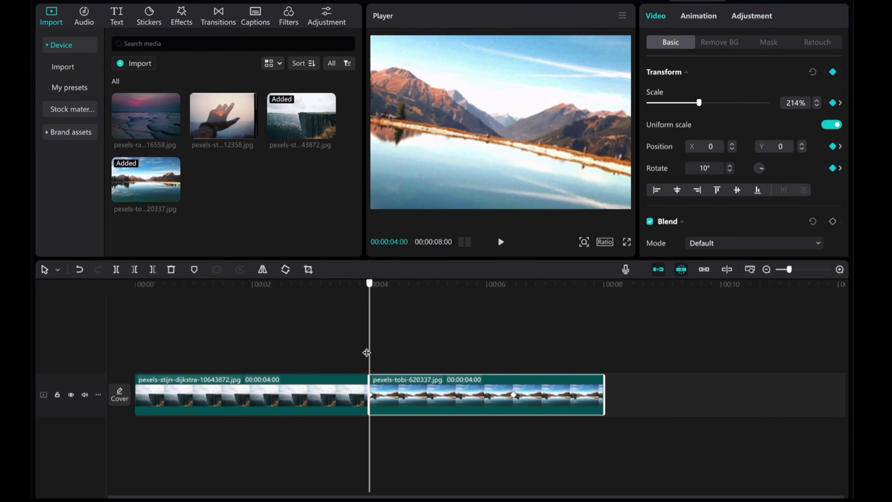
Play back the lake clip from its start to review the pasted zoom and rotation animation
{"action": "left_click_drag", "start_coordinate": [365, 350], "coordinate": [350, 351]}
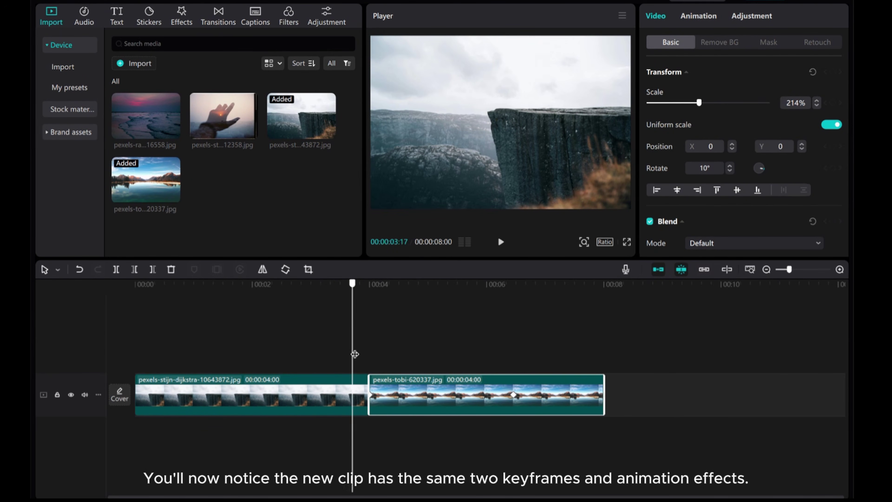
{"action": "left_click_drag", "start_coordinate": [351, 353], "coordinate": [369, 352]}
{"action": "left_click", "coordinate": [501, 244]}
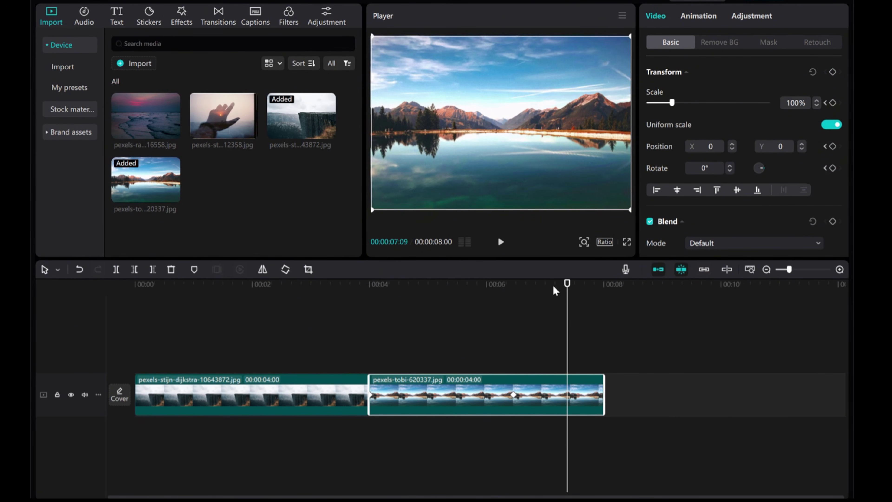
{"action": "left_click", "coordinate": [500, 242]}
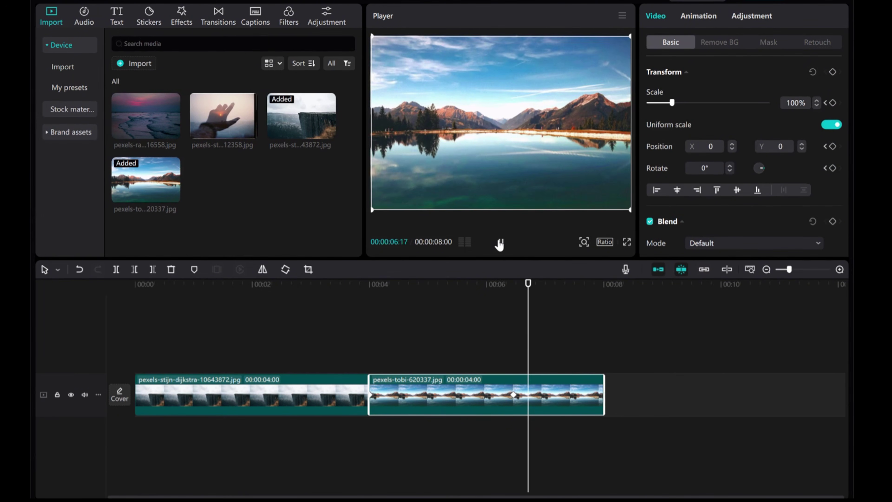
{"action": "left_click", "coordinate": [499, 242]}
Apply a Circle mask to the cliff clip, enlarge it to about 4286 × 4330, and add a Mask keyframe at 00:00:00:21
{"action": "left_click_drag", "start_coordinate": [560, 284], "coordinate": [186, 294]}
{"action": "left_click", "coordinate": [176, 391]}
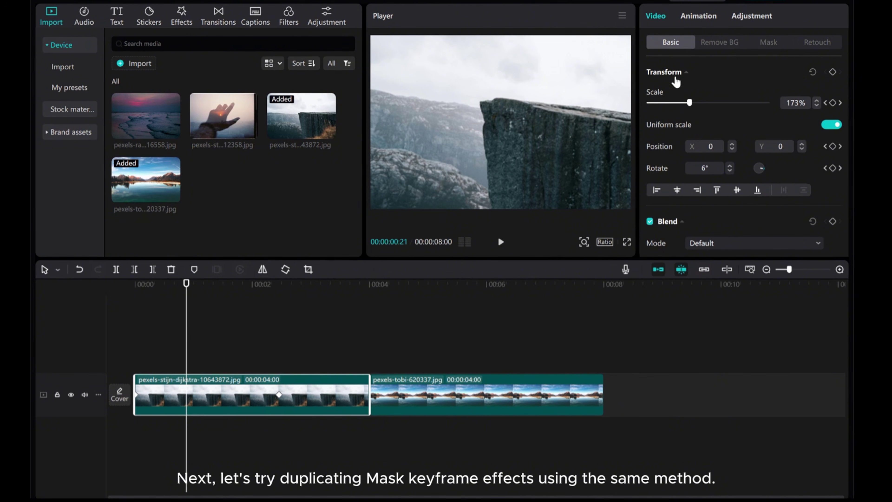
{"action": "left_click", "coordinate": [770, 43]}
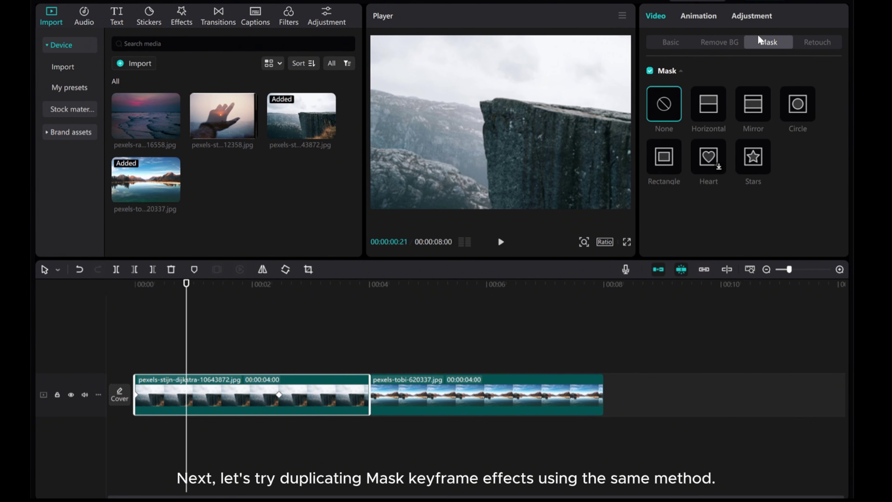
{"action": "left_click", "coordinate": [796, 107]}
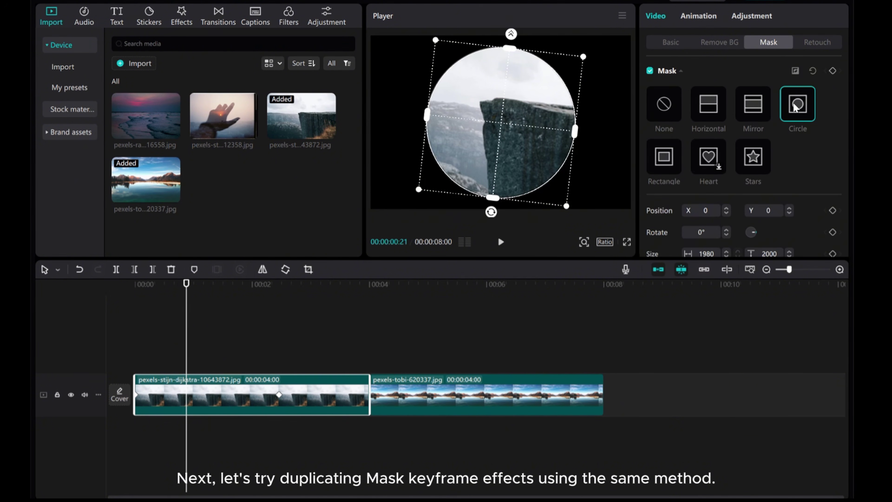
{"action": "left_click_drag", "start_coordinate": [566, 206], "coordinate": [646, 268]}
{"action": "left_click", "coordinate": [831, 71]}
Shrink the cliff clip's circle mask to about 1600 × 1616 at 00:00:01:18 and play back the result
{"action": "left_click", "coordinate": [237, 346]}
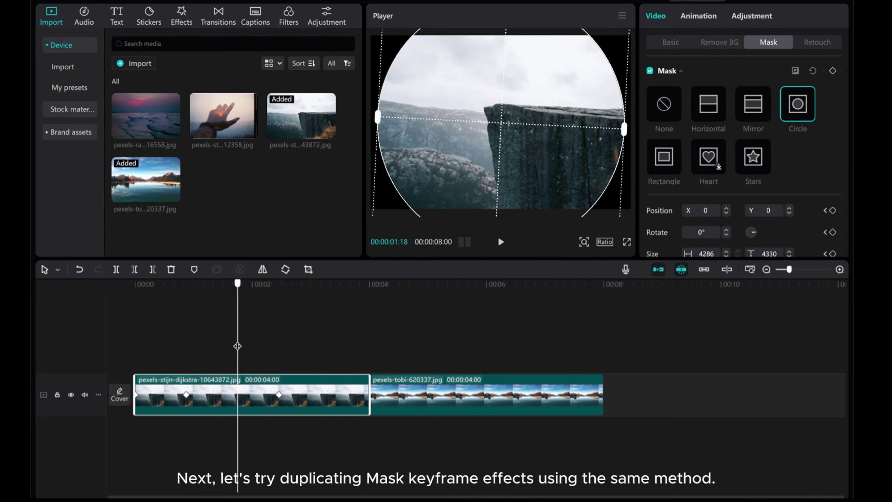
{"action": "mouse_move", "coordinate": [237, 346]}
{"action": "left_mouse_down"}
{"action": "mouse_move", "coordinate": [187, 350]}
{"action": "mouse_move", "coordinate": [237, 349]}
{"action": "left_mouse_up"}
{"action": "left_click", "coordinate": [583, 242]}
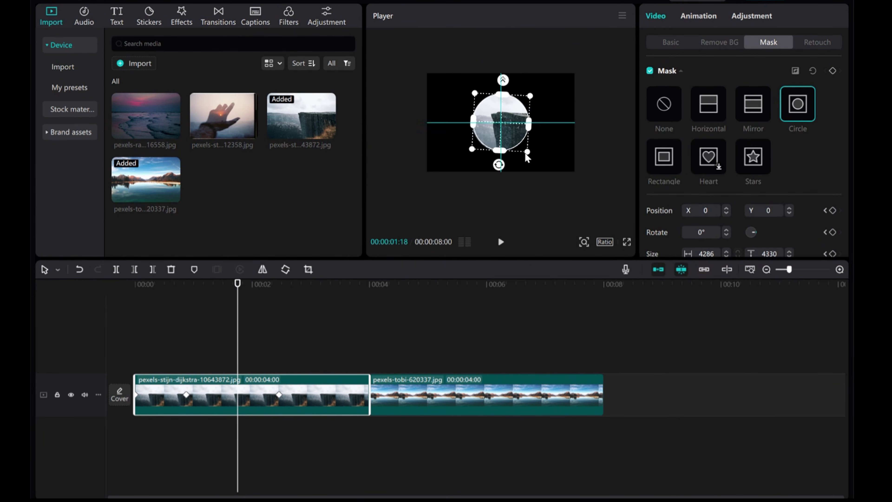
{"action": "left_click", "coordinate": [500, 242]}
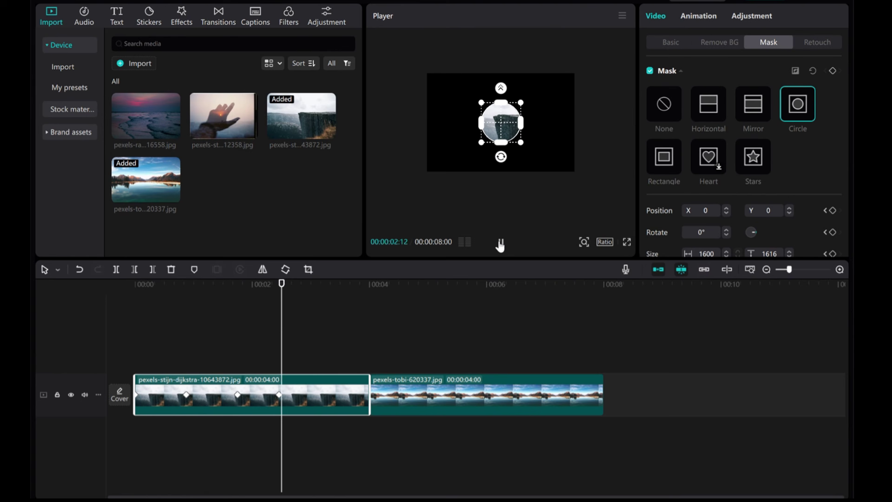
{"action": "left_click", "coordinate": [500, 242]}
Copy the cliff clip's attributes and paste Location size and Mask onto the lake clip, excluding Blend and Canvas, with Maintain keyframe timing
{"action": "right_click", "coordinate": [211, 387]}
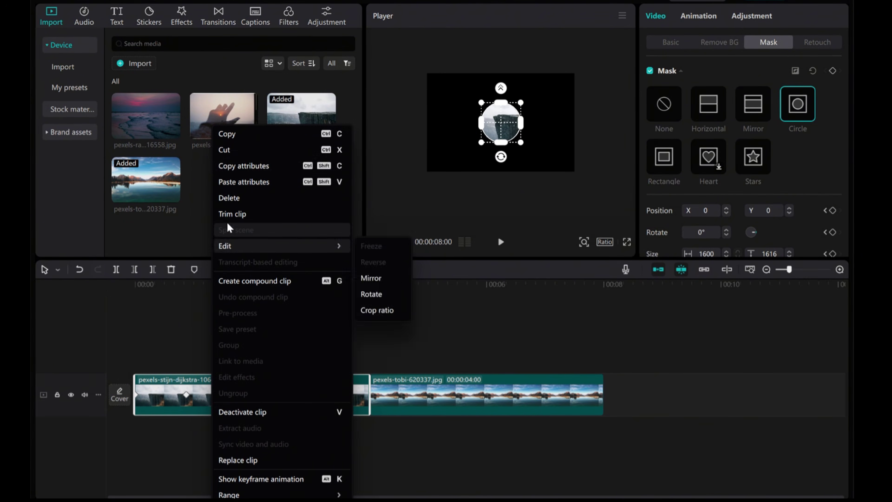
{"action": "left_click", "coordinate": [265, 199]}
{"action": "left_click", "coordinate": [407, 386]}
{"action": "right_click", "coordinate": [408, 387]}
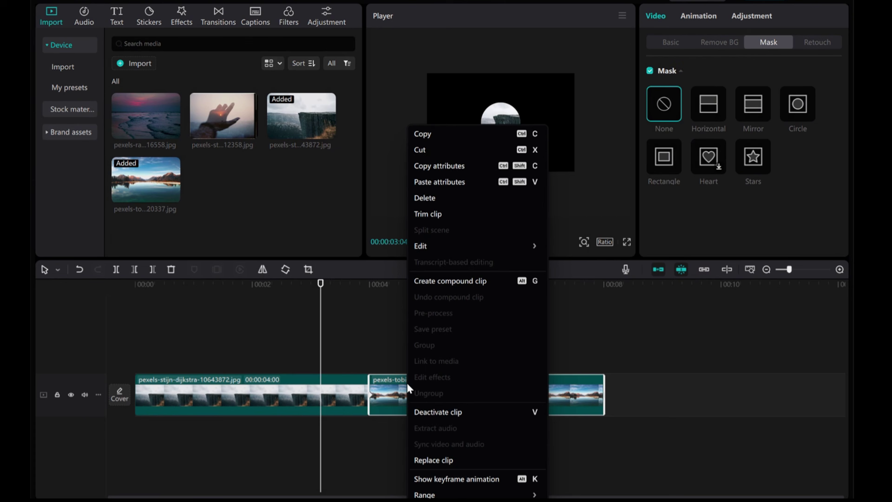
{"action": "left_click", "coordinate": [439, 182]}
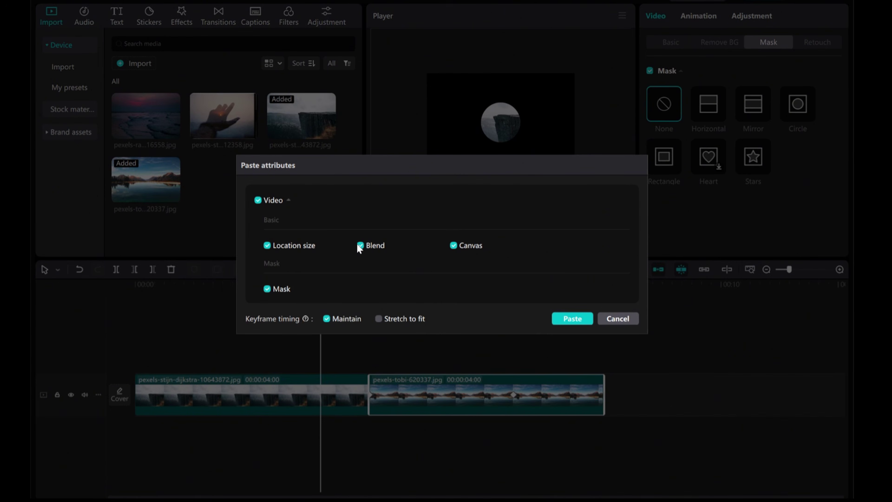
{"action": "left_click", "coordinate": [453, 245]}
{"action": "left_click", "coordinate": [572, 318]}
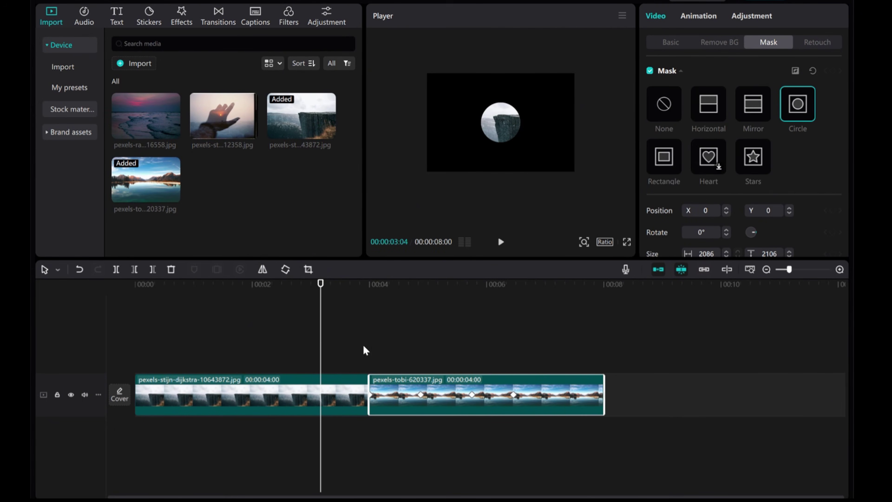
Play back the lake clip to review its pasted circle mask animation
{"action": "left_click", "coordinate": [366, 350]}
{"action": "left_click", "coordinate": [500, 243]}
{"action": "left_click", "coordinate": [500, 243]}
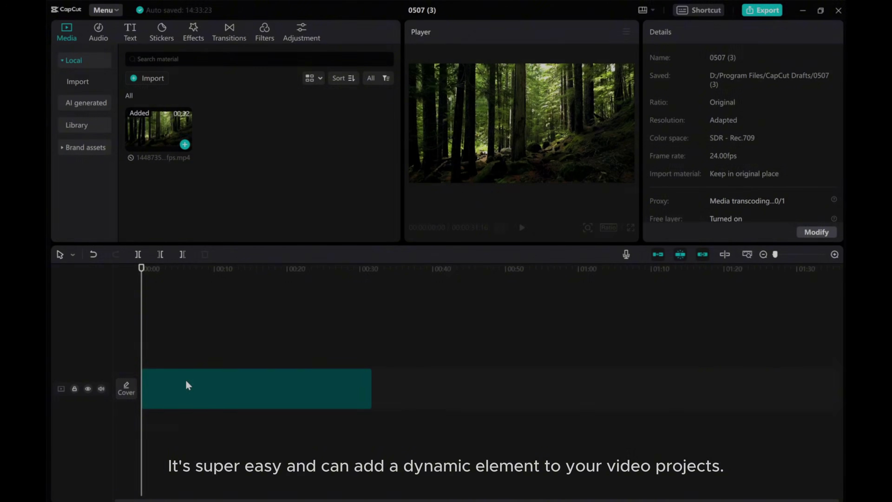
Add a Position & Size keyframe to the forest video clip at 00:00:03:18
{"action": "left_click", "coordinate": [188, 384]}
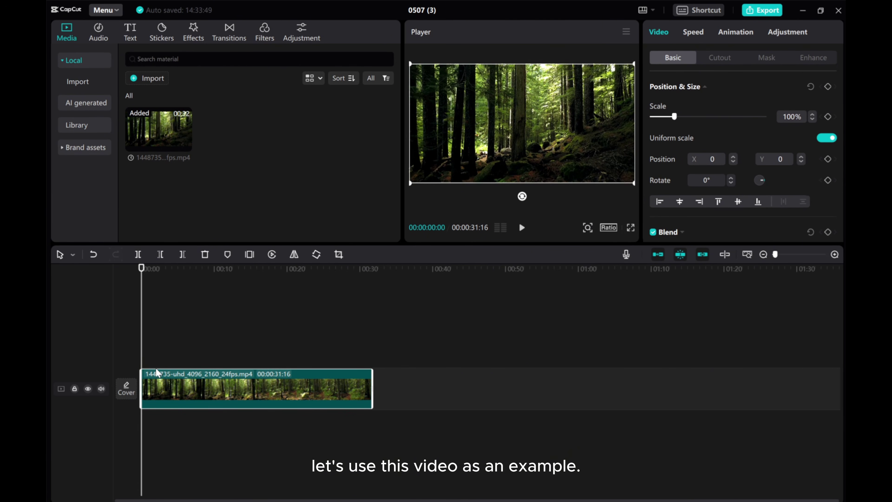
{"action": "left_click_drag", "start_coordinate": [143, 354], "coordinate": [169, 354]}
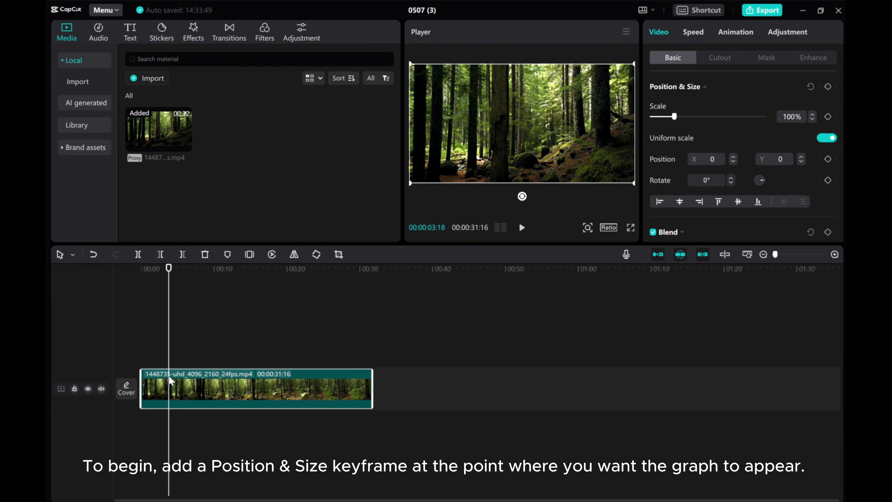
{"action": "left_click", "coordinate": [827, 86]}
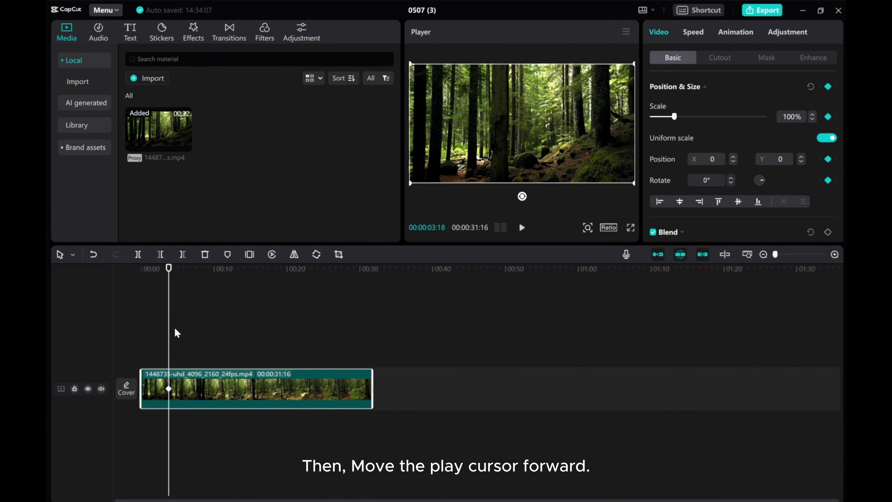
Add a second Position & Size keyframe at 00:00:07:10 on the forest clip and set its scale to 174%
{"action": "left_click_drag", "start_coordinate": [169, 342], "coordinate": [195, 343]}
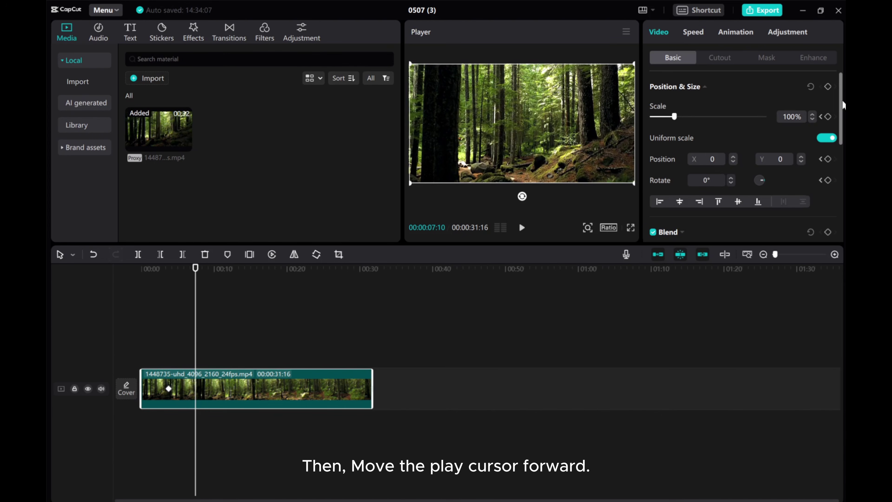
{"action": "left_click", "coordinate": [828, 88]}
{"action": "left_click_drag", "start_coordinate": [674, 118], "coordinate": [692, 118]}
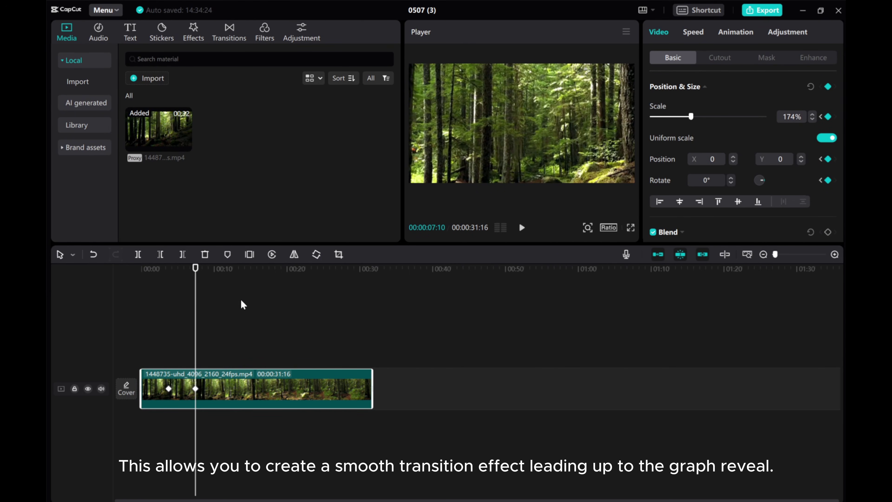
Show the forest clip's keyframe animation and open the graph presets for Scale
{"action": "right_click", "coordinate": [181, 387]}
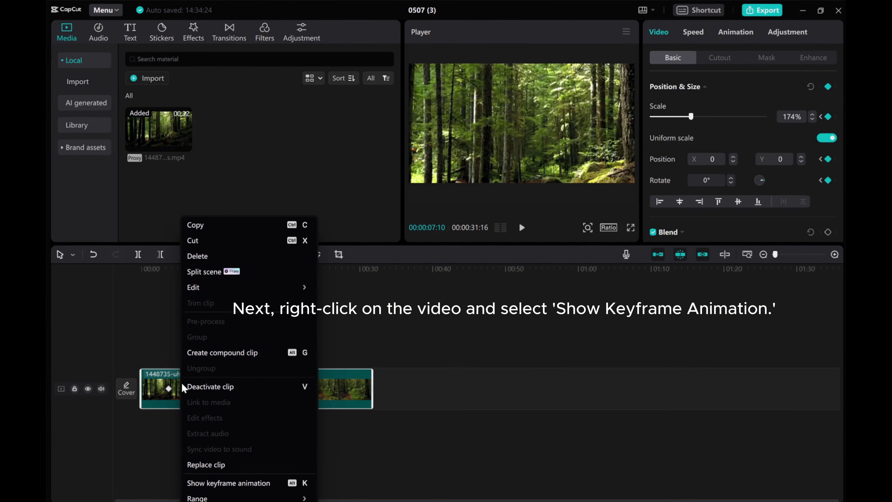
{"action": "left_click", "coordinate": [215, 484]}
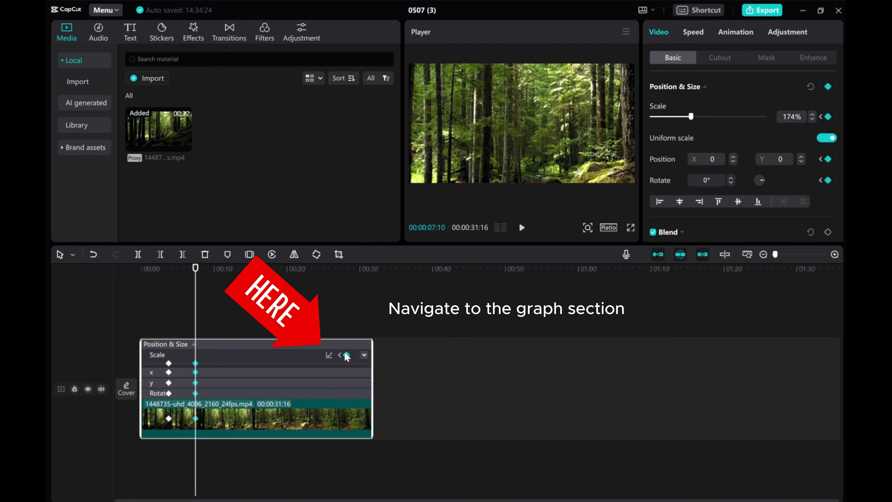
{"action": "left_click", "coordinate": [328, 355]}
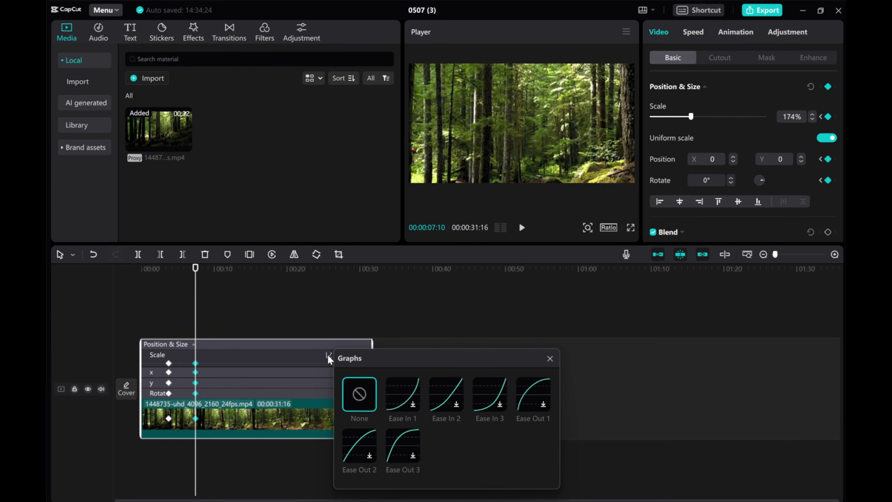
Try the Ease In 1, Ease In 2, Ease In 3 and Ease Out 1 graphs on the scale animation, ending with Ease Out 2
{"action": "left_click", "coordinate": [402, 392]}
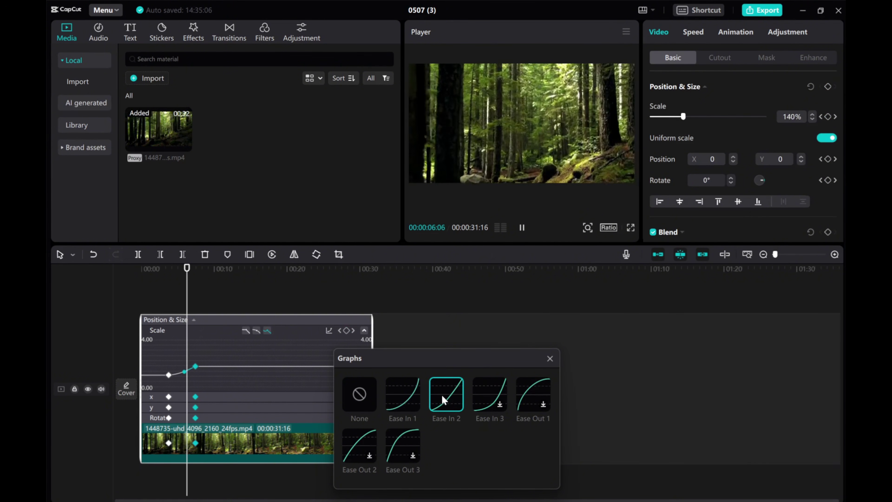
{"action": "key", "text": "space"}
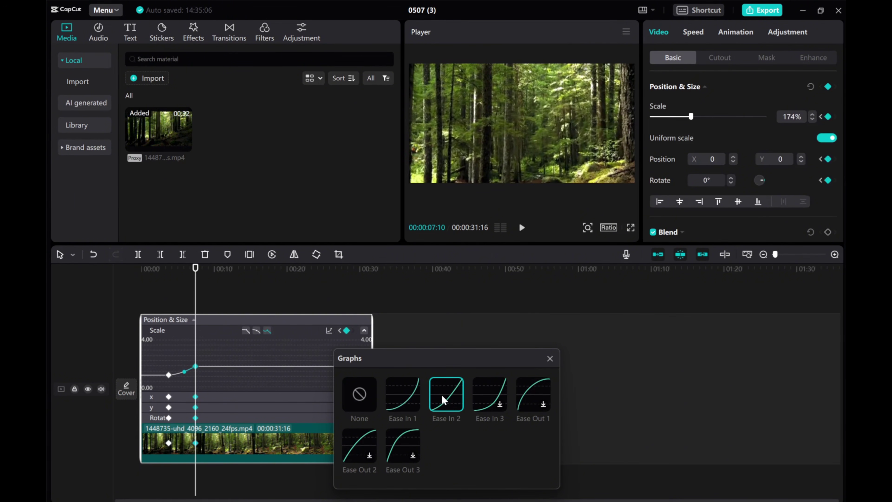
{"action": "left_click", "coordinate": [490, 398]}
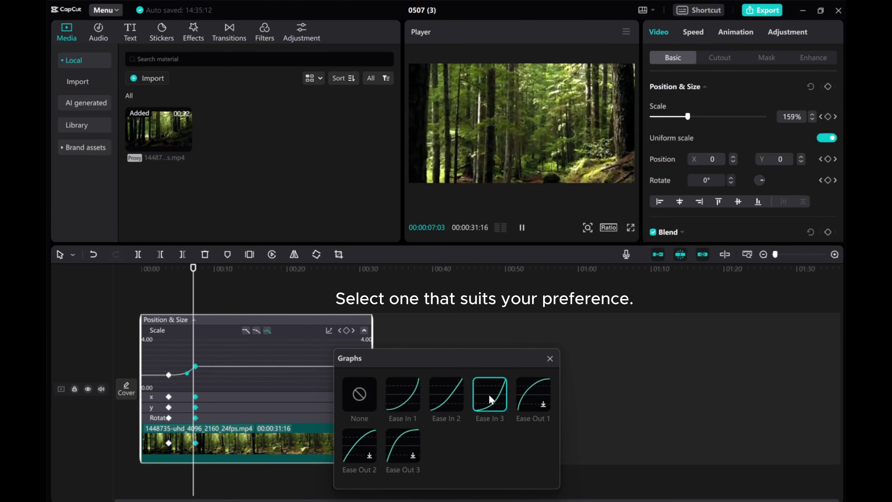
{"action": "left_click", "coordinate": [540, 395]}
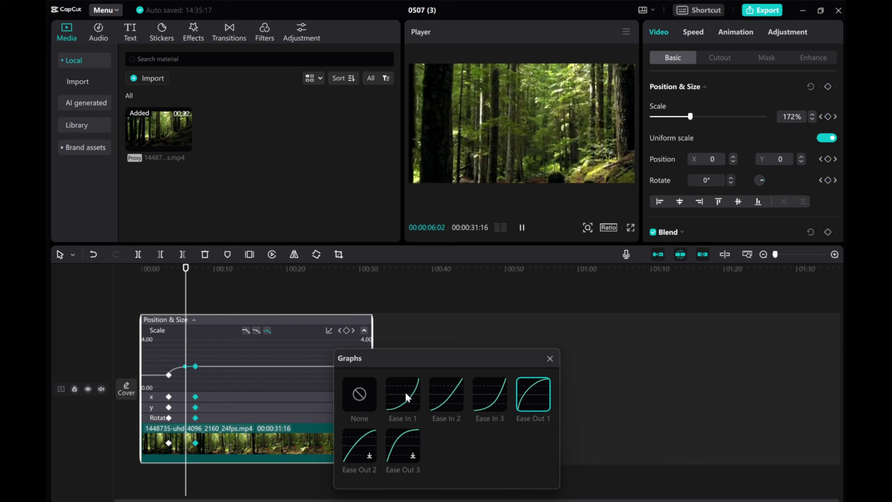
{"action": "left_click", "coordinate": [356, 445]}
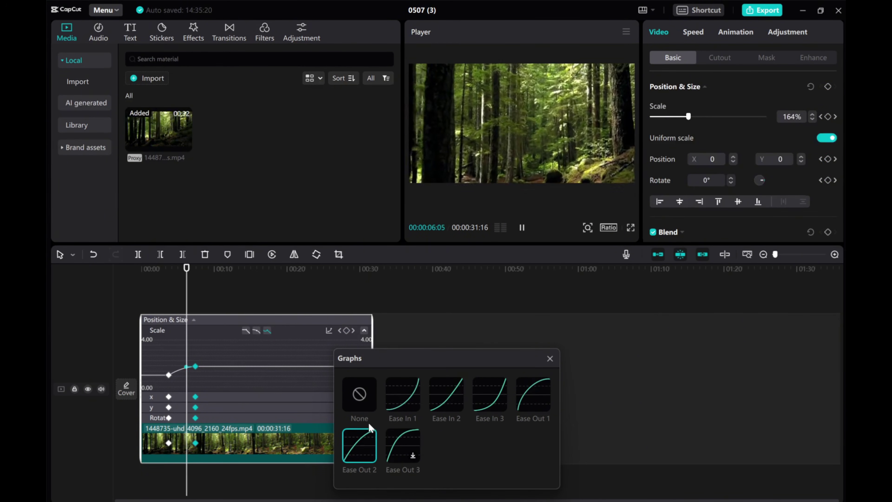
Apply the Ease In 3 graph to the forest clip's scale animation and hide its keyframe animation
{"action": "left_click", "coordinate": [483, 405]}
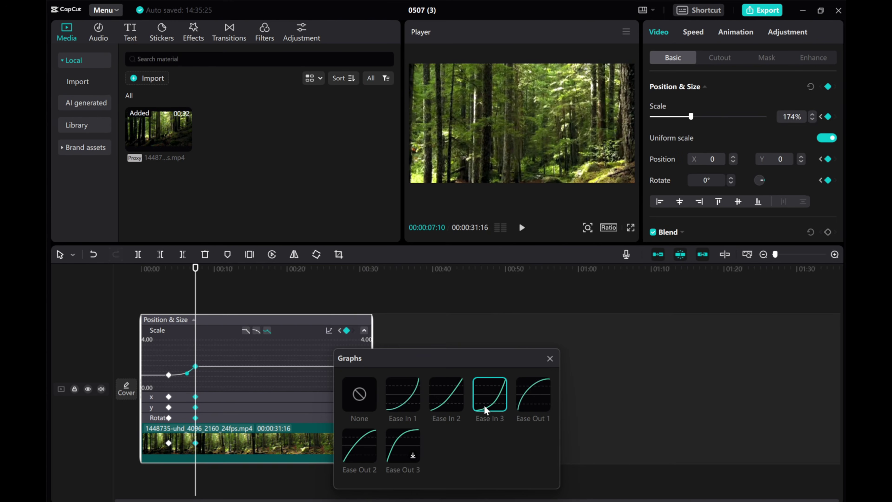
{"action": "left_click", "coordinate": [550, 359]}
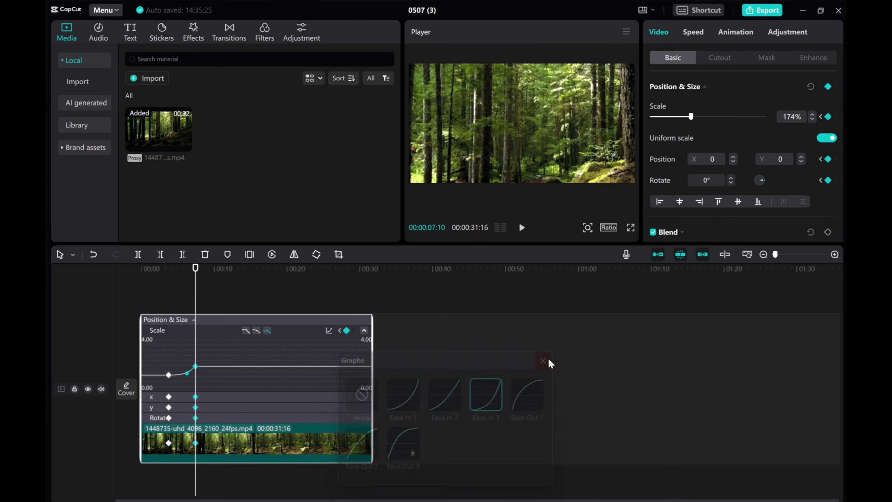
{"action": "right_click", "coordinate": [224, 444]}
{"action": "left_click", "coordinate": [225, 479]}
Play back the forest clip's zoom animation from 00:00:02:21
{"action": "left_click_drag", "start_coordinate": [197, 339], "coordinate": [160, 338]}
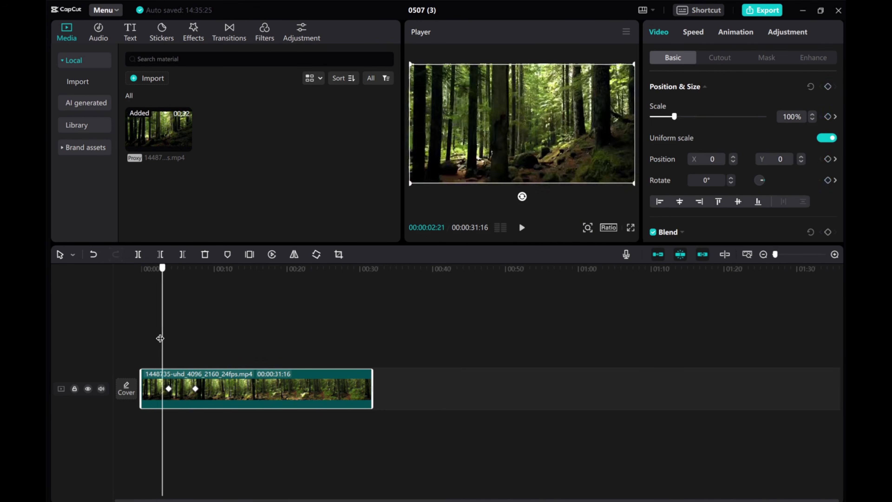
{"action": "left_click", "coordinate": [522, 228]}
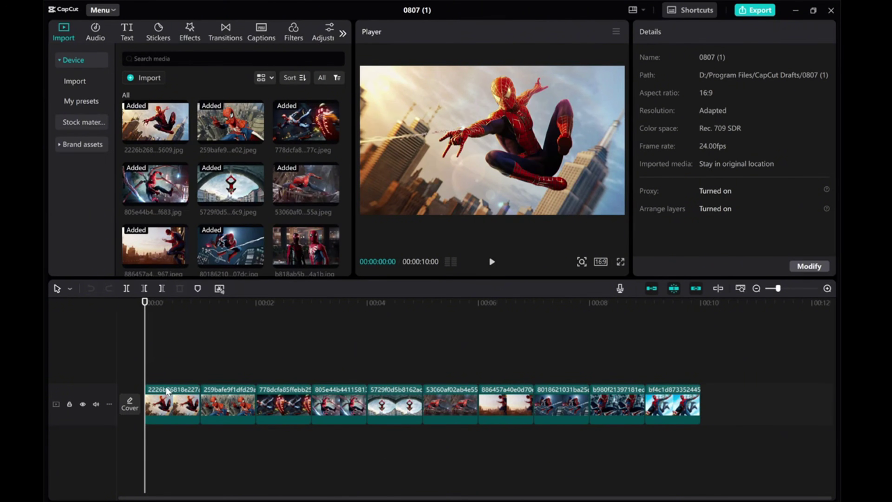
Add Transform keyframes to the first Spider-Man image clip at its start and at its end, 00:00:01:00
{"action": "left_click", "coordinate": [166, 407]}
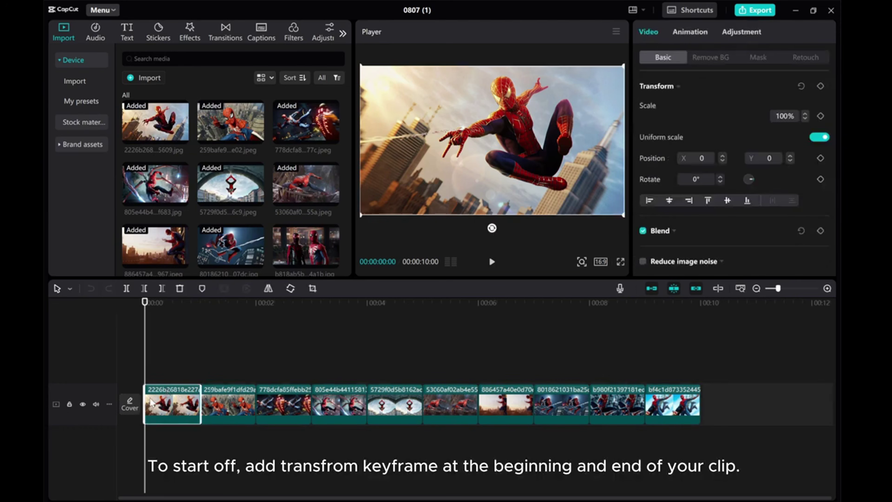
{"action": "left_click", "coordinate": [821, 86]}
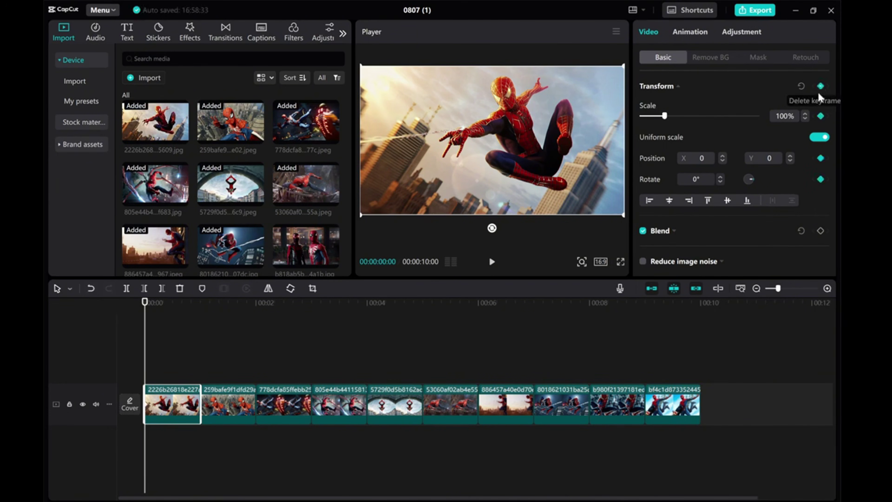
{"action": "left_click_drag", "start_coordinate": [145, 370], "coordinate": [200, 373]}
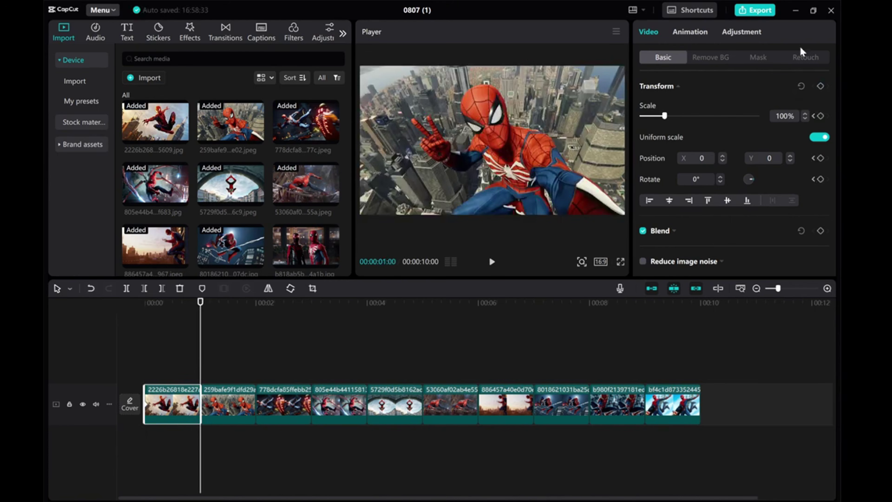
{"action": "left_click", "coordinate": [821, 87]}
At the first clip's starting keyframe, set the scale to 200% and the rotation to 7°
{"action": "left_click", "coordinate": [827, 287]}
{"action": "left_click_drag", "start_coordinate": [256, 498], "coordinate": [131, 490]}
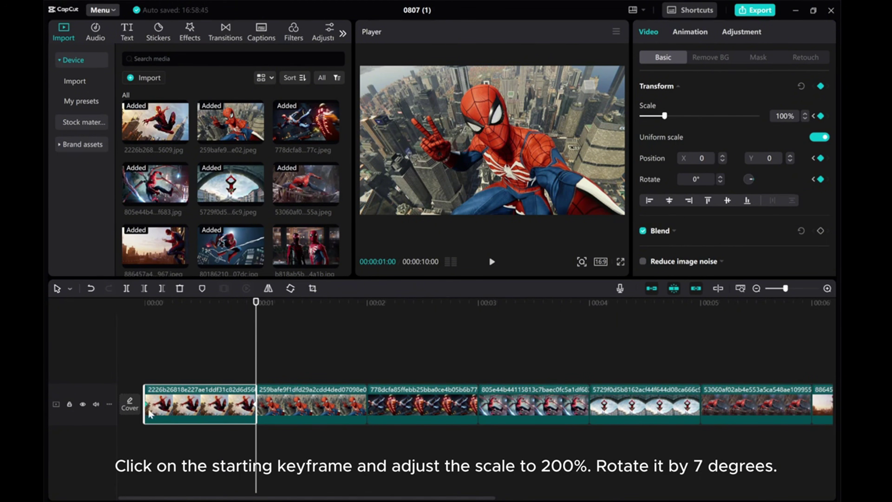
{"action": "left_click", "coordinate": [813, 116]}
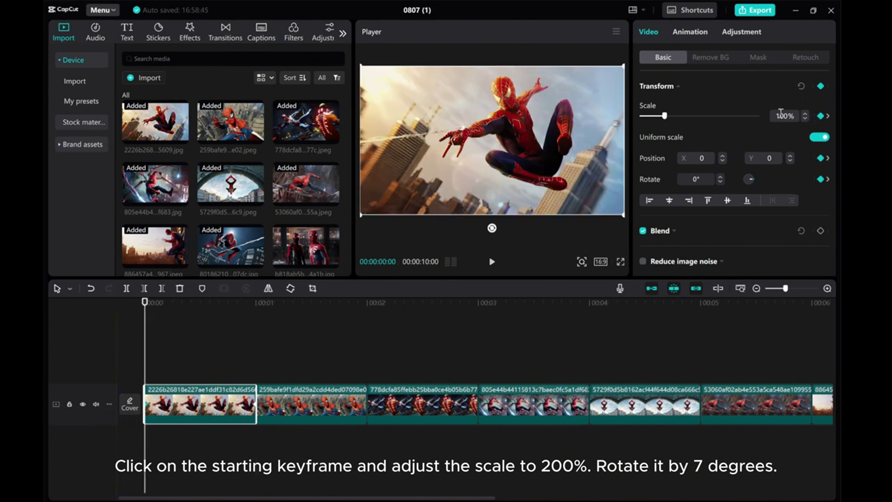
{"action": "left_click", "coordinate": [779, 115]}
{"action": "type", "text": "2"}
{"action": "key", "text": "Return"}
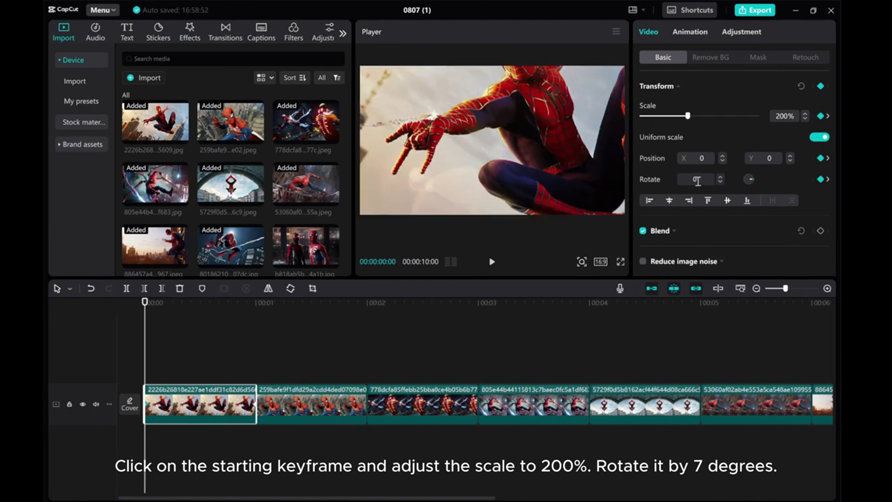
{"action": "left_click", "coordinate": [697, 181]}
{"action": "type", "text": "7"}
{"action": "key", "text": "Return"}
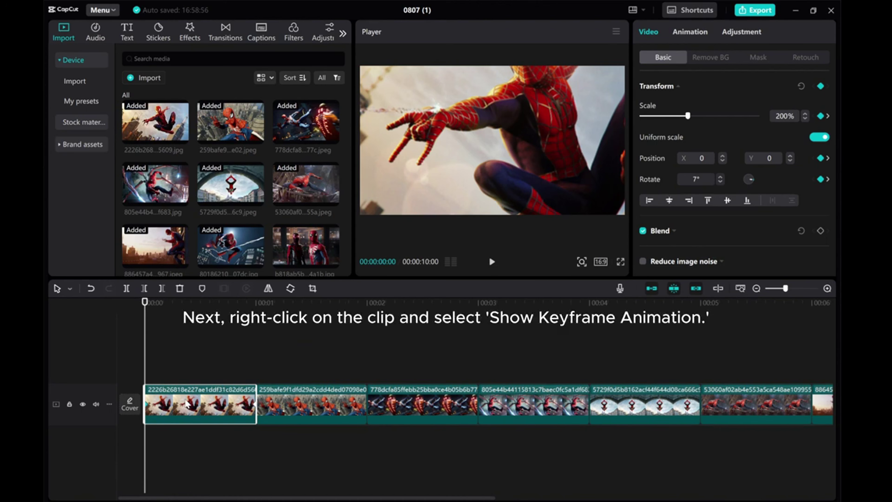
Show the first clip's keyframe animation and expand its Scale graph
{"action": "right_click", "coordinate": [185, 403]}
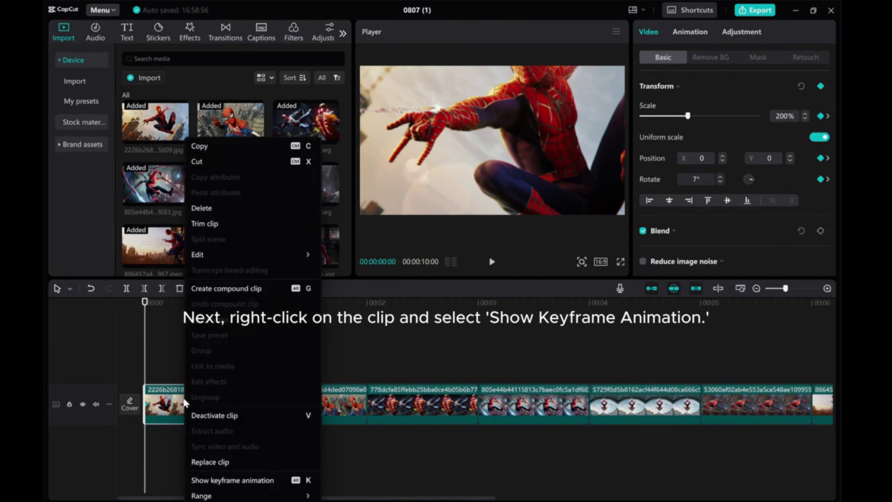
{"action": "left_click", "coordinate": [219, 480]}
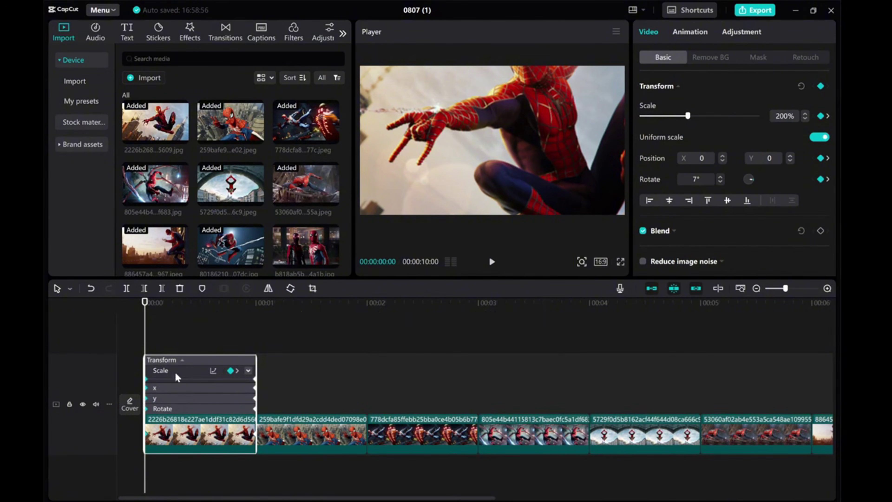
{"action": "left_click", "coordinate": [247, 370]}
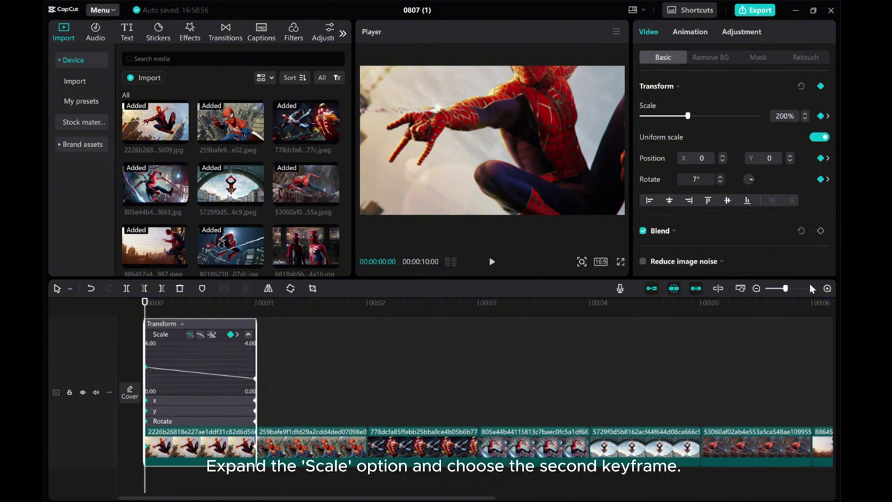
{"action": "left_click", "coordinate": [827, 288]}
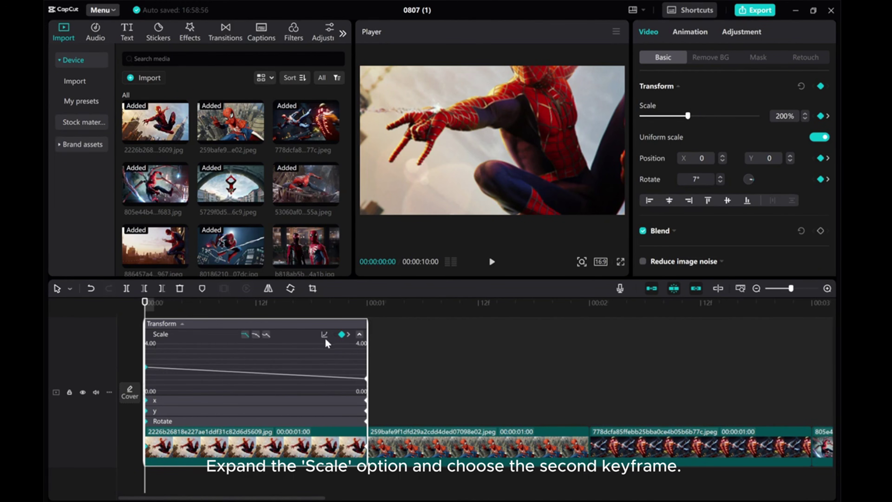
Apply the Ease Out 1 graph to the first clip's Scale animation at its second keyframe, 00:00:01:00
{"action": "left_click", "coordinate": [348, 335]}
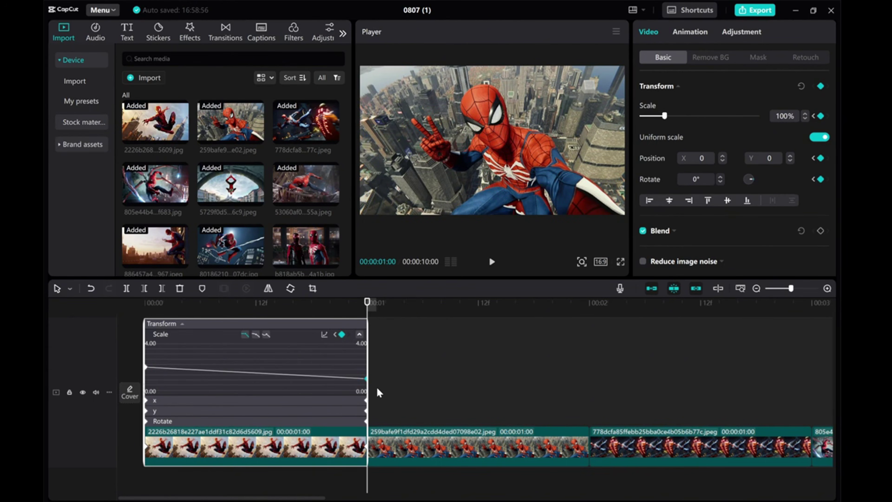
{"action": "left_click", "coordinate": [324, 336]}
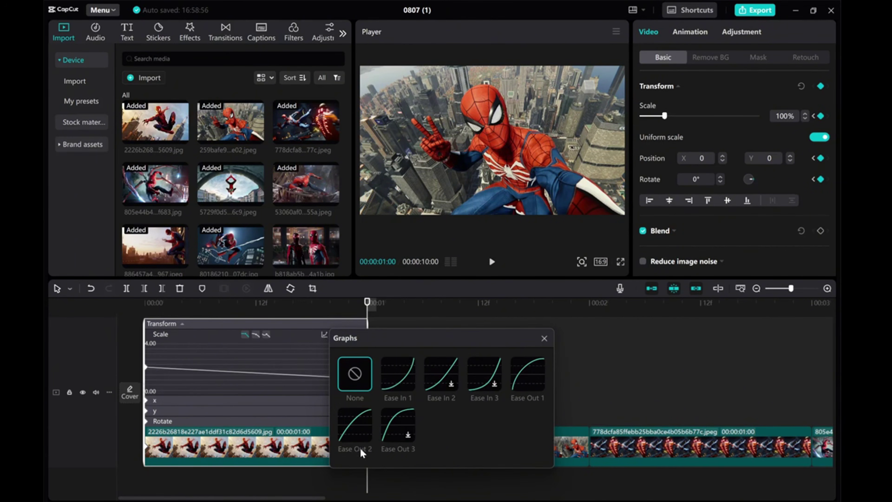
{"action": "left_click", "coordinate": [531, 378]}
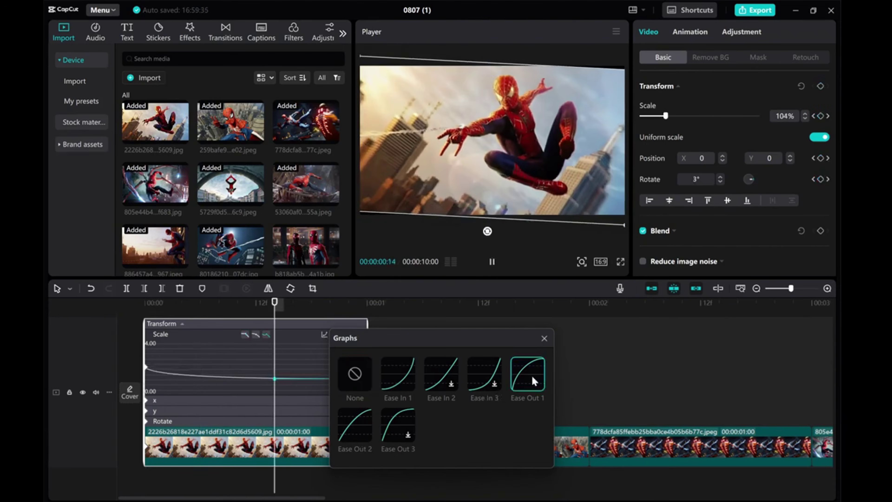
{"action": "left_click", "coordinate": [544, 339]}
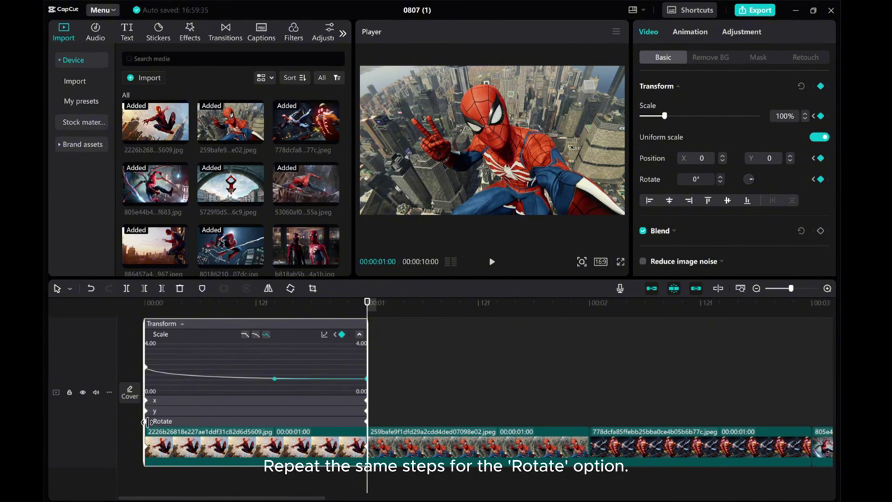
Apply the Ease Out 1 graph to the first clip's Rotate animation at the second keyframe, and hide the keyframe animation
{"action": "left_click", "coordinate": [151, 424]}
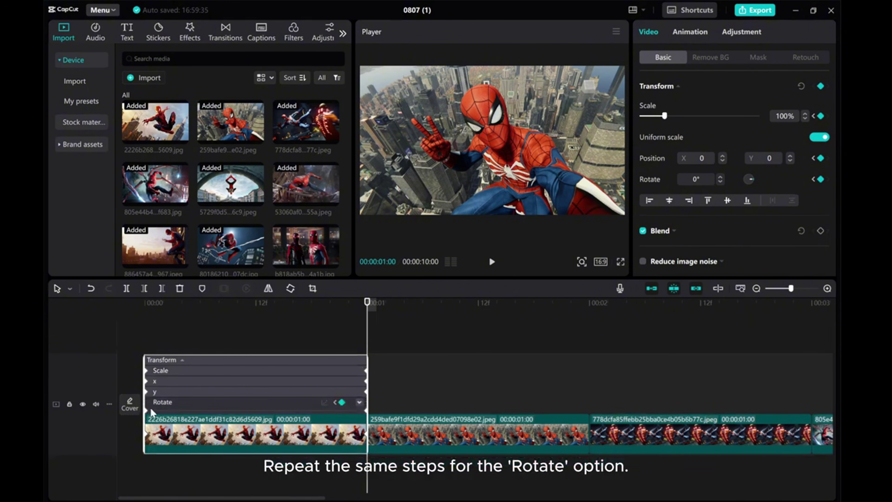
{"action": "left_click", "coordinate": [359, 403]}
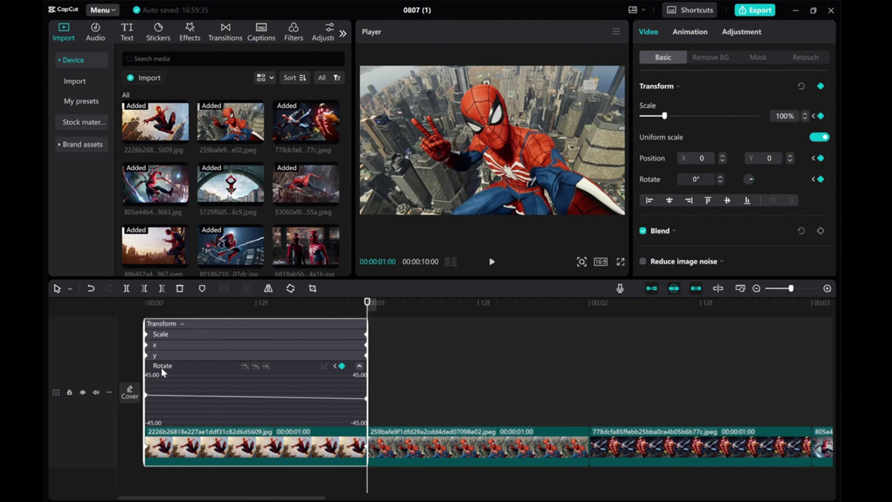
{"action": "left_click", "coordinate": [336, 368]}
{"action": "left_click", "coordinate": [361, 397]}
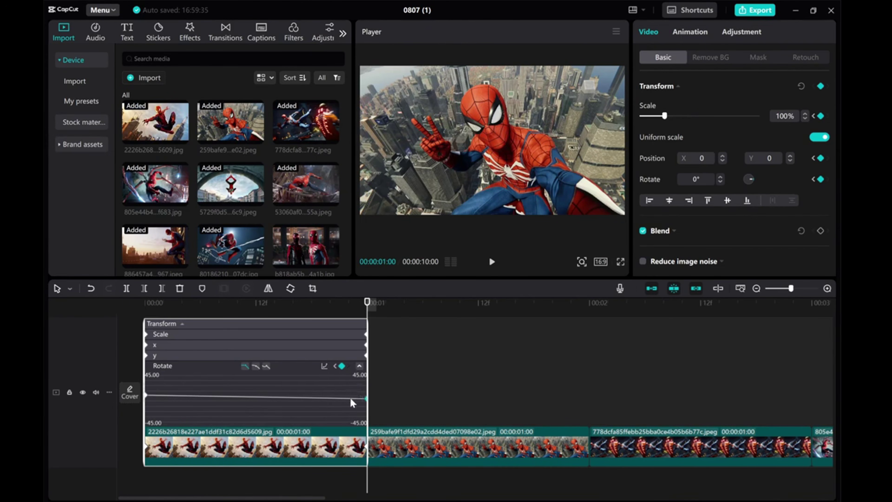
{"action": "left_click", "coordinate": [324, 366]}
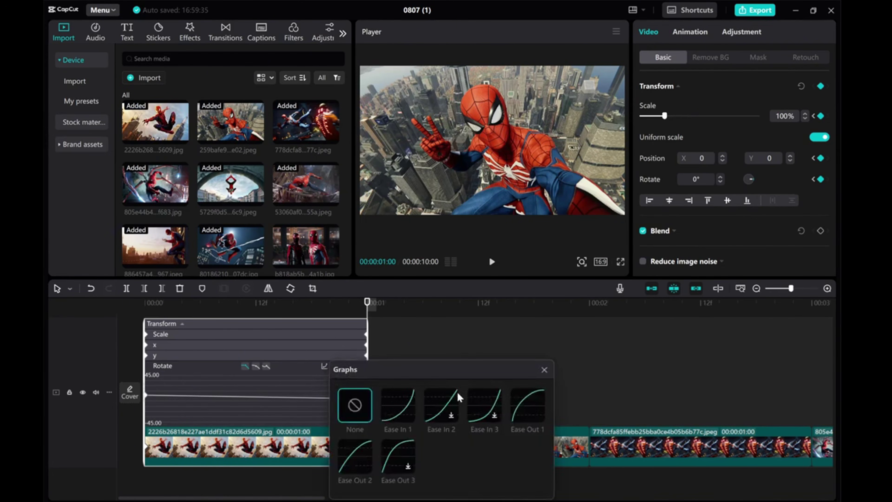
{"action": "left_click", "coordinate": [524, 413]}
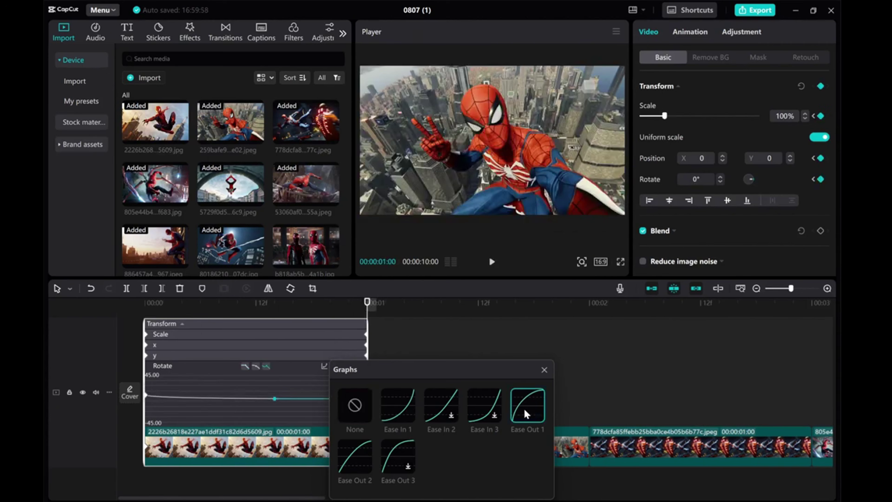
{"action": "left_click", "coordinate": [544, 369]}
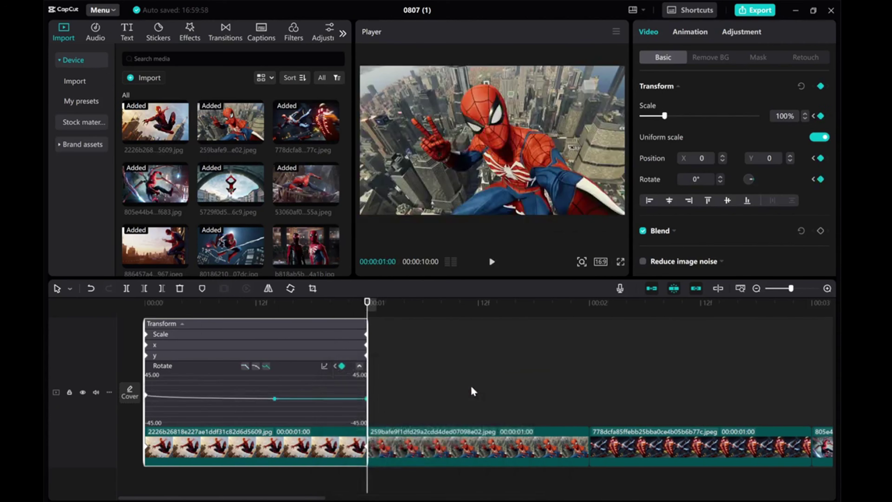
{"action": "right_click", "coordinate": [243, 448]}
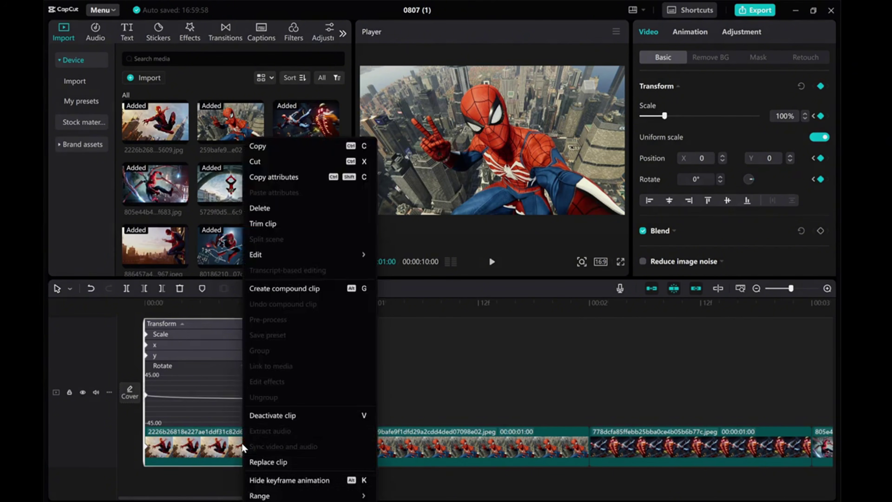
{"action": "left_click", "coordinate": [288, 482]}
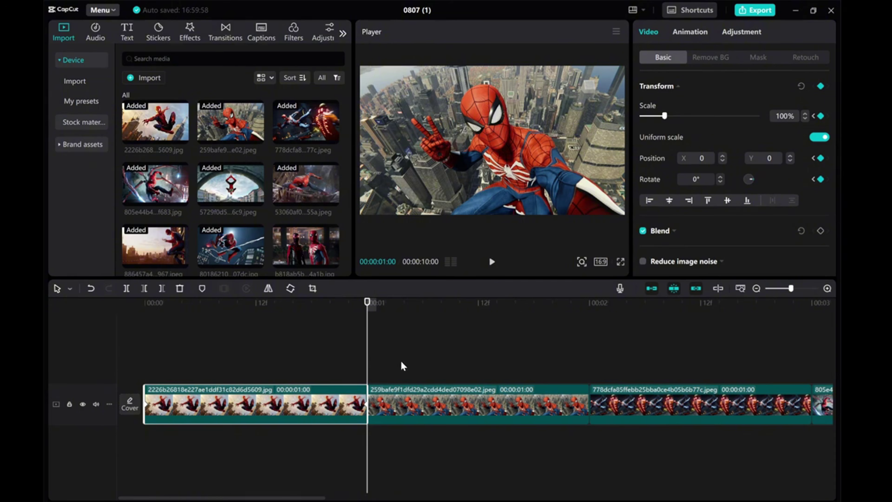
Search the video effects for "wide angle" and add the first Wide Angle effect at the start of the timeline
{"action": "key", "text": "Left"}
{"action": "key", "text": "Home"}
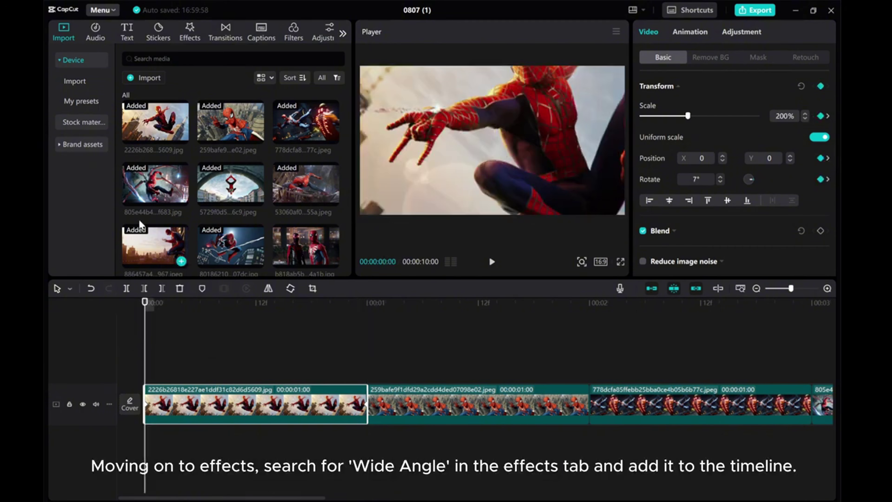
{"action": "left_click", "coordinate": [192, 30]}
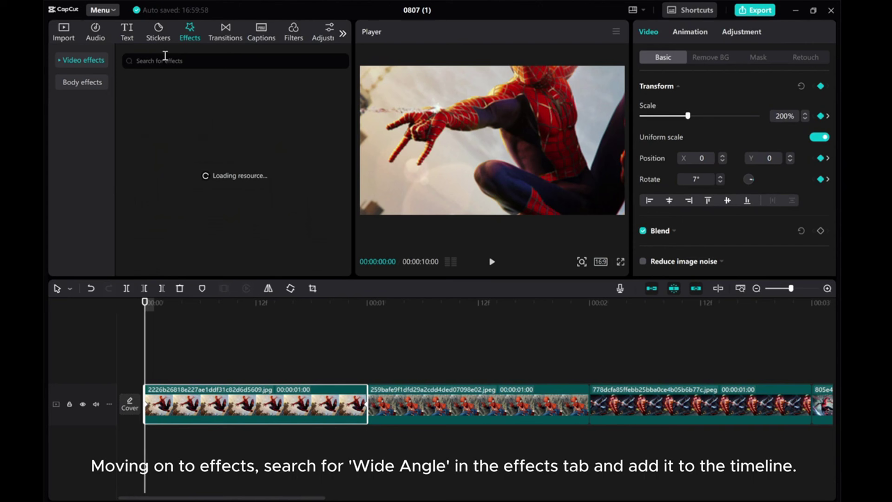
{"action": "left_click", "coordinate": [165, 59]}
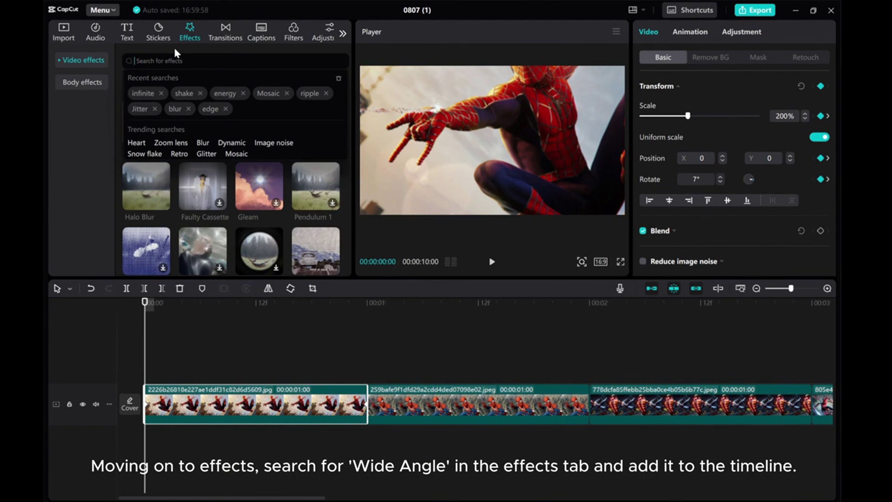
{"action": "type", "text": "wide angle"}
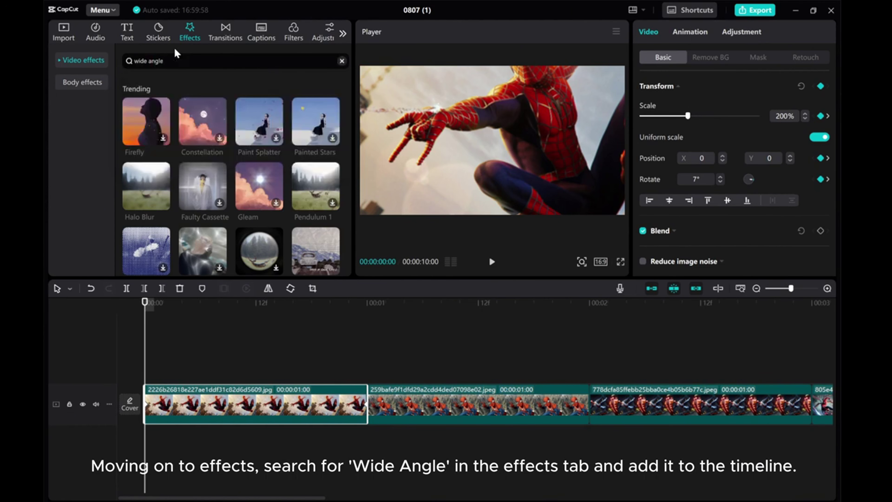
{"action": "key", "text": "Return"}
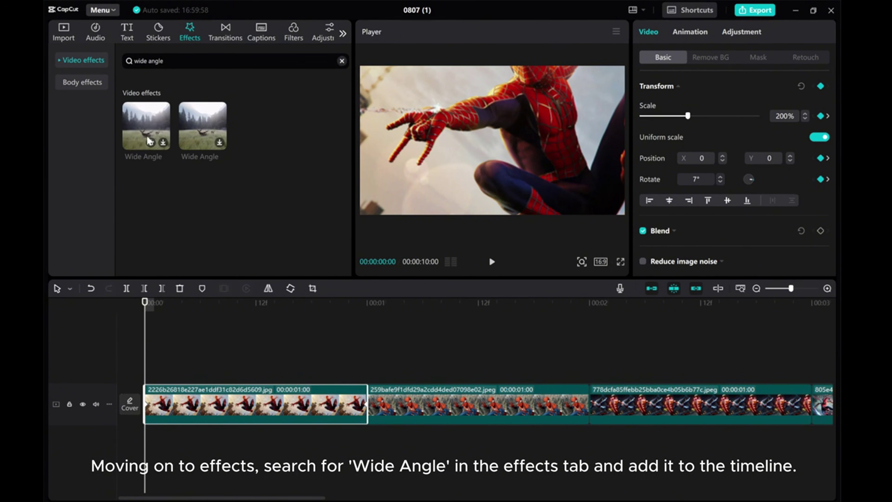
{"action": "left_click", "coordinate": [163, 143]}
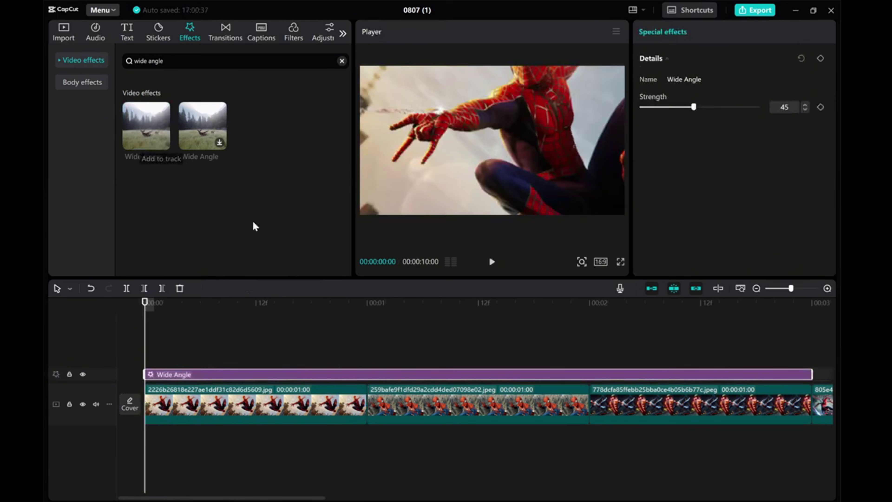
Trim the end of the Wide Angle effect at 00:00:01:00 to match the first clip's length
{"action": "left_click_drag", "start_coordinate": [146, 338], "coordinate": [356, 386]}
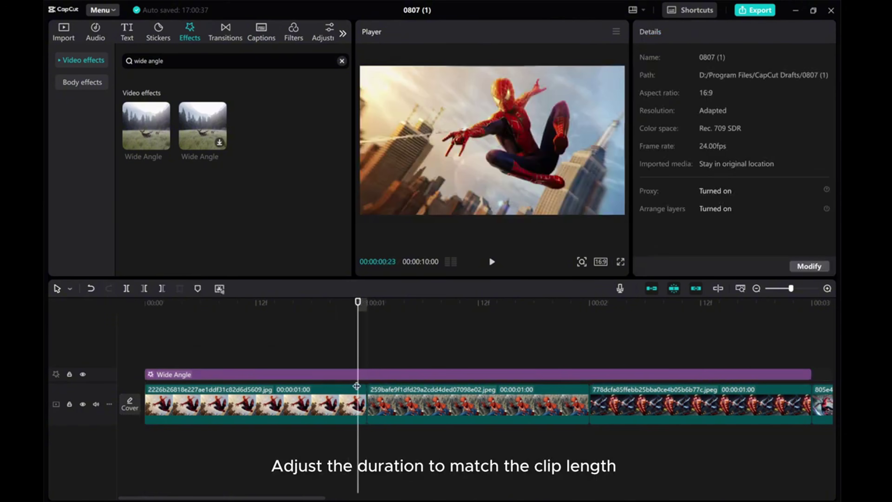
{"action": "left_click", "coordinate": [365, 362]}
{"action": "left_click", "coordinate": [358, 373]}
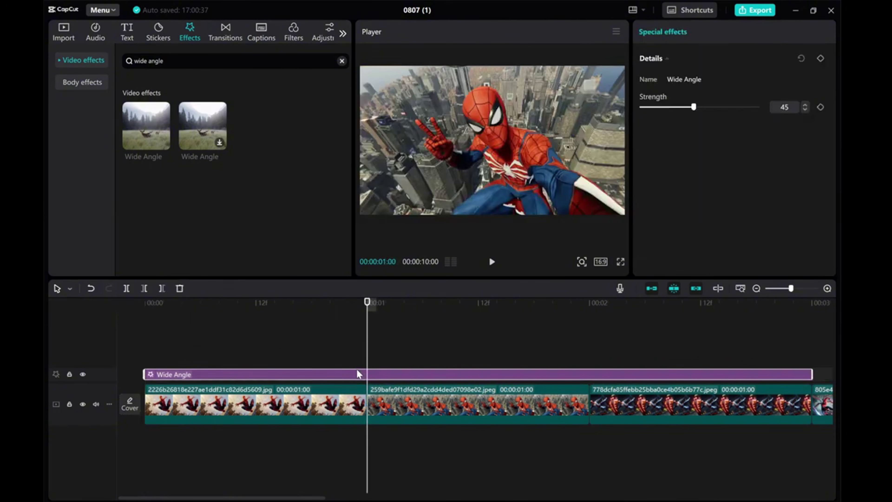
{"action": "left_click", "coordinate": [162, 288]}
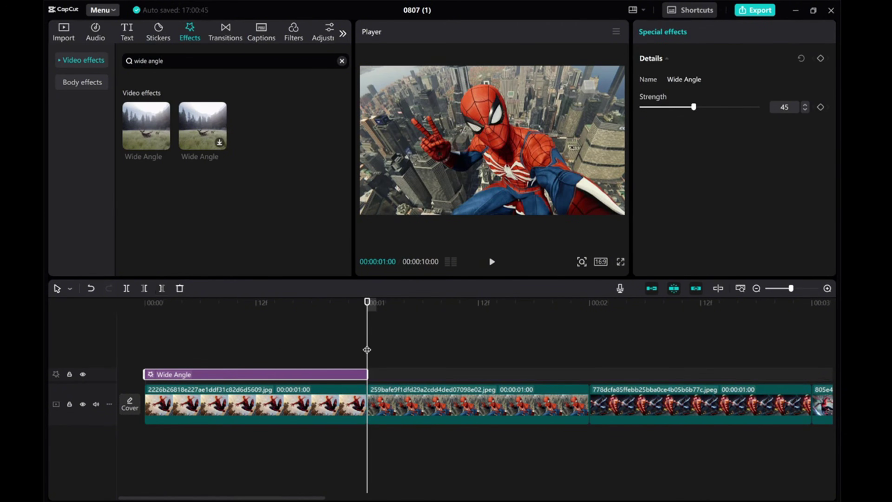
Set the Wide Angle effect's Strength to 100 and add a Strength keyframe at 00:00:00:00
{"action": "left_click_drag", "start_coordinate": [366, 349], "coordinate": [130, 355]}
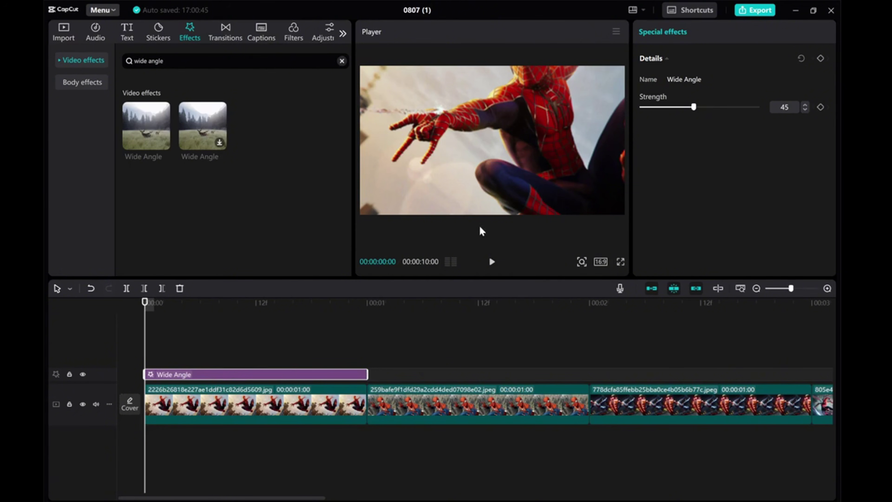
{"action": "left_click_drag", "start_coordinate": [694, 107], "coordinate": [785, 115]}
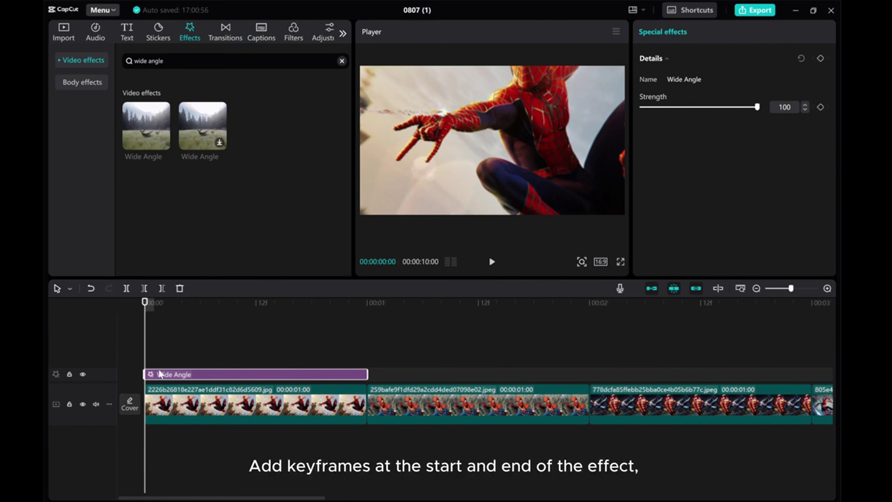
{"action": "left_click", "coordinate": [820, 109]}
Add a Strength keyframe at the Wide Angle effect's end, 00:00:01:00, and set its Strength to 0
{"action": "left_click_drag", "start_coordinate": [144, 359], "coordinate": [366, 354]}
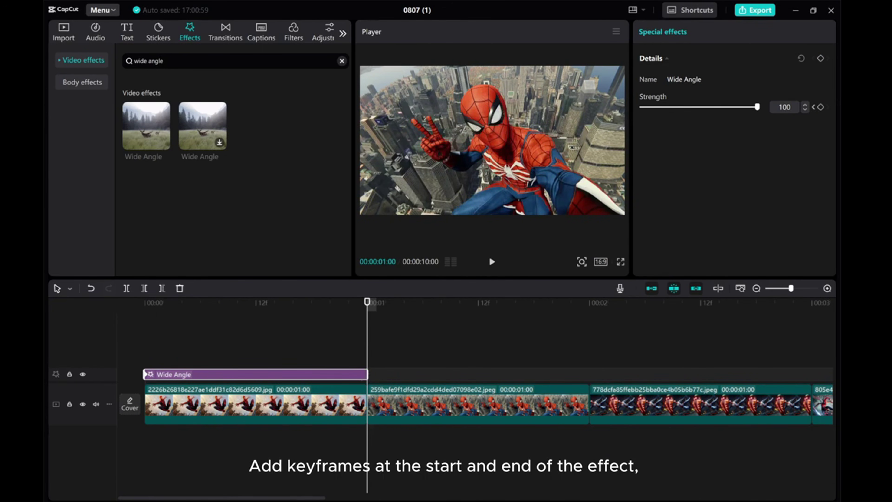
{"action": "left_click", "coordinate": [821, 107]}
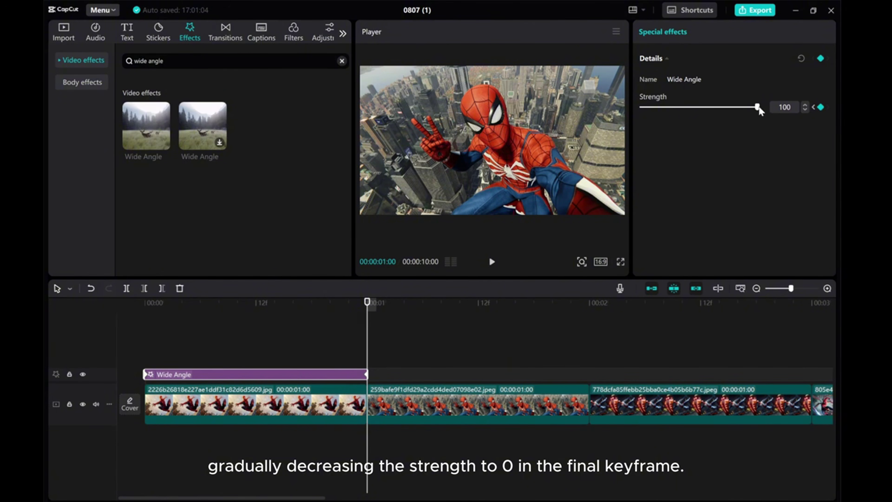
{"action": "left_click_drag", "start_coordinate": [757, 106], "coordinate": [605, 93]}
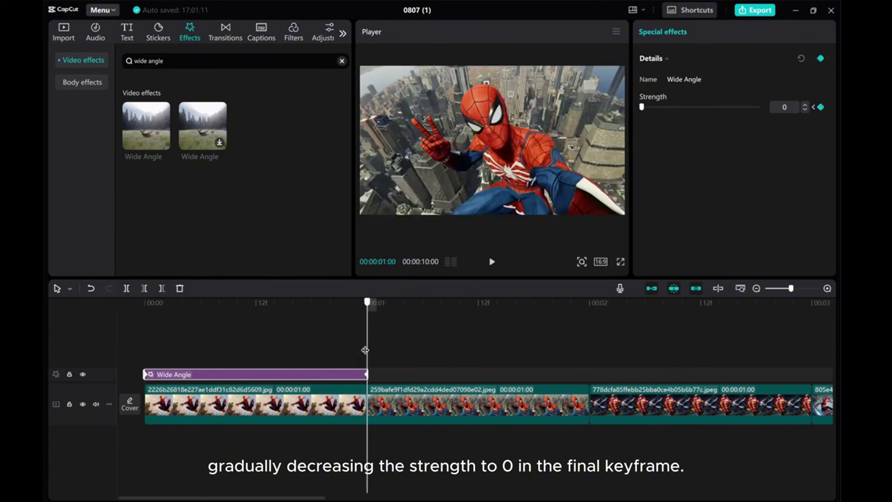
Play the timeline from the start to review the Wide Angle strength animation, and return to the beginning
{"action": "left_click", "coordinate": [142, 355]}
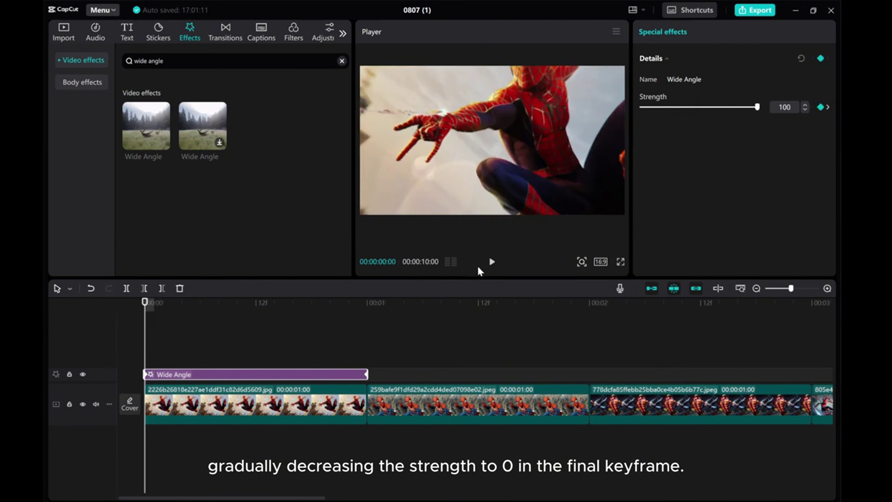
{"action": "left_click", "coordinate": [491, 262]}
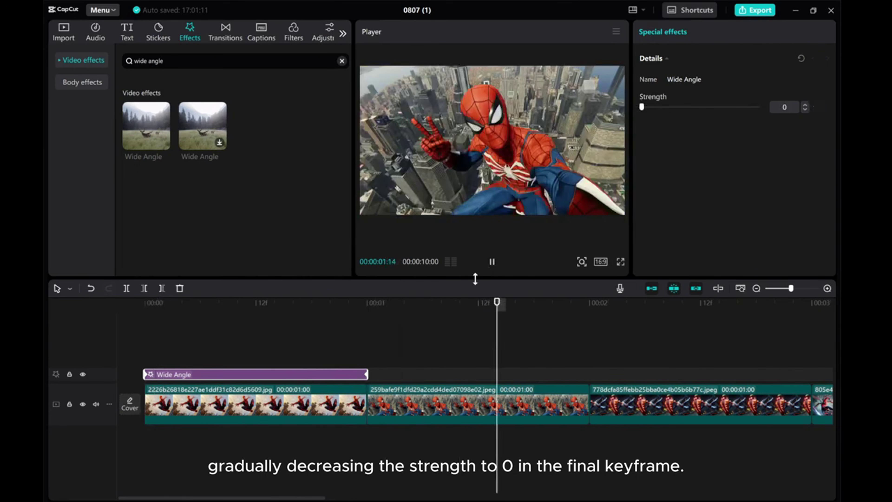
{"action": "left_click", "coordinate": [491, 261]}
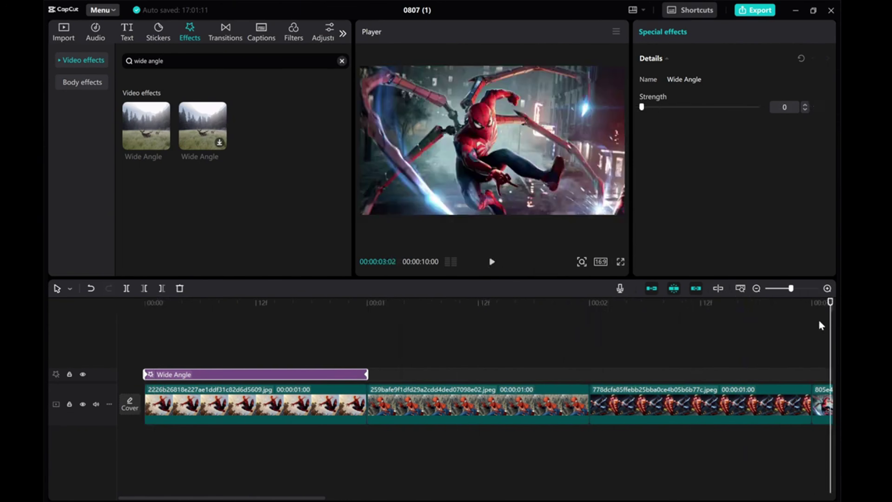
{"action": "key", "text": "Home"}
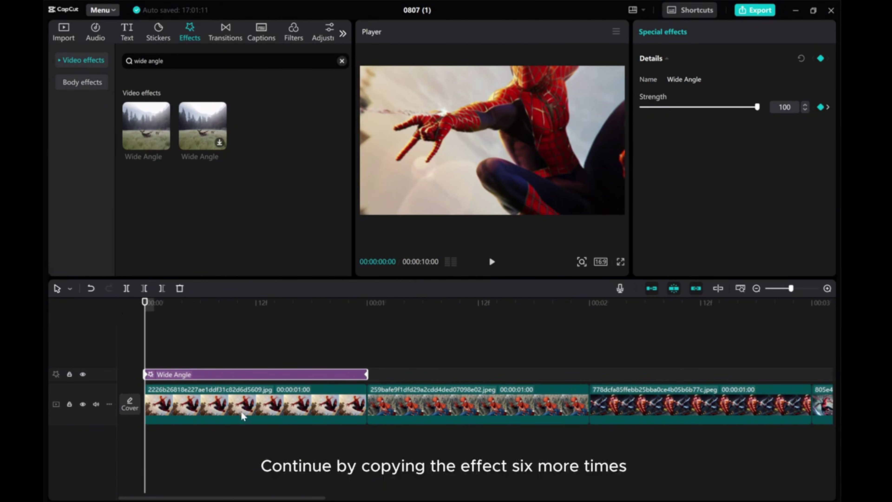
Copy the keyframed Wide Angle effect and paste it six times at the start of the timeline
{"action": "right_click", "coordinate": [180, 372]}
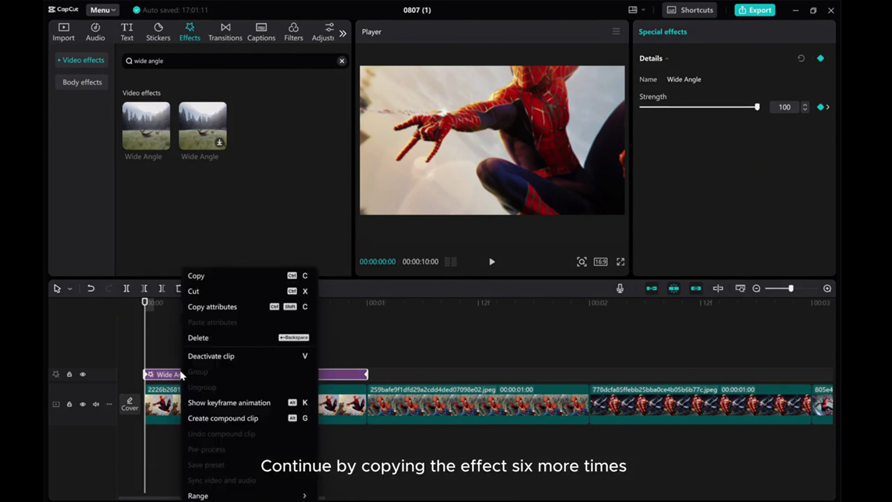
{"action": "left_click", "coordinate": [196, 278]}
{"action": "right_click", "coordinate": [155, 347]}
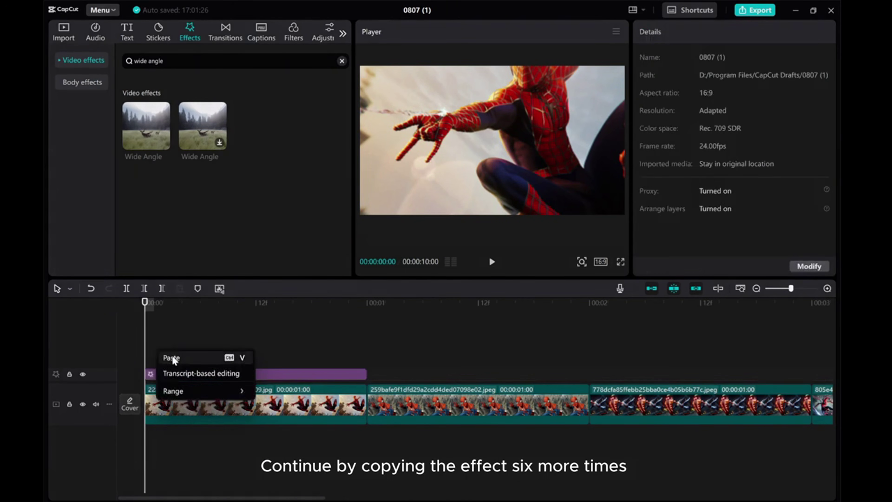
{"action": "left_click", "coordinate": [172, 356]}
{"action": "right_click", "coordinate": [159, 343]}
{"action": "left_click", "coordinate": [172, 346]}
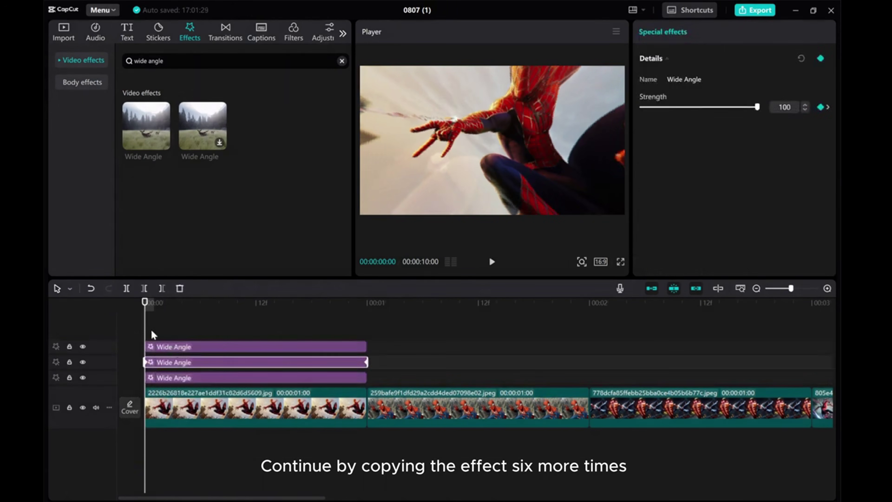
{"action": "right_click", "coordinate": [163, 338]}
{"action": "left_click", "coordinate": [165, 339]}
{"action": "right_click", "coordinate": [164, 329]}
{"action": "left_click", "coordinate": [167, 334]}
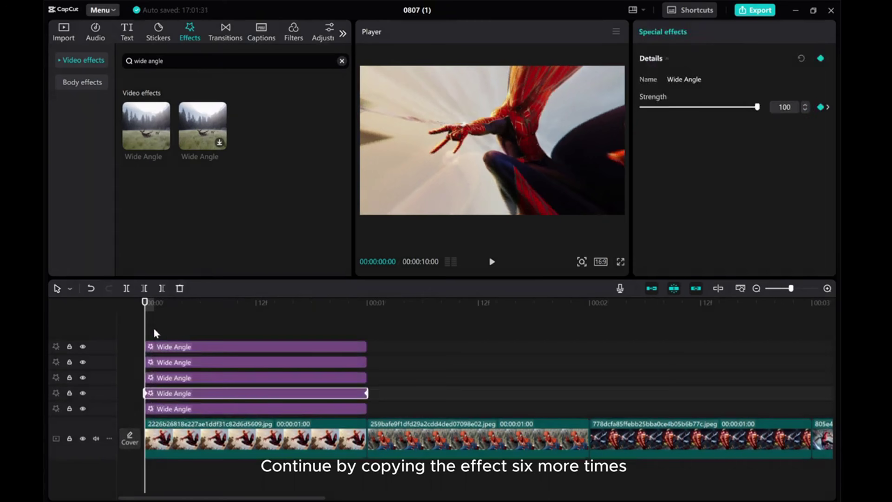
{"action": "right_click", "coordinate": [154, 330]}
{"action": "left_click", "coordinate": [171, 336]}
{"action": "right_click", "coordinate": [153, 326]}
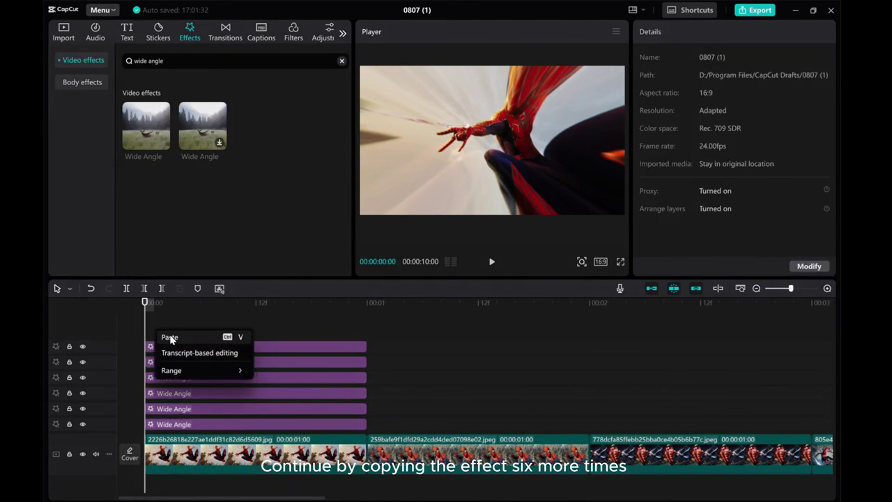
{"action": "left_click", "coordinate": [170, 334]}
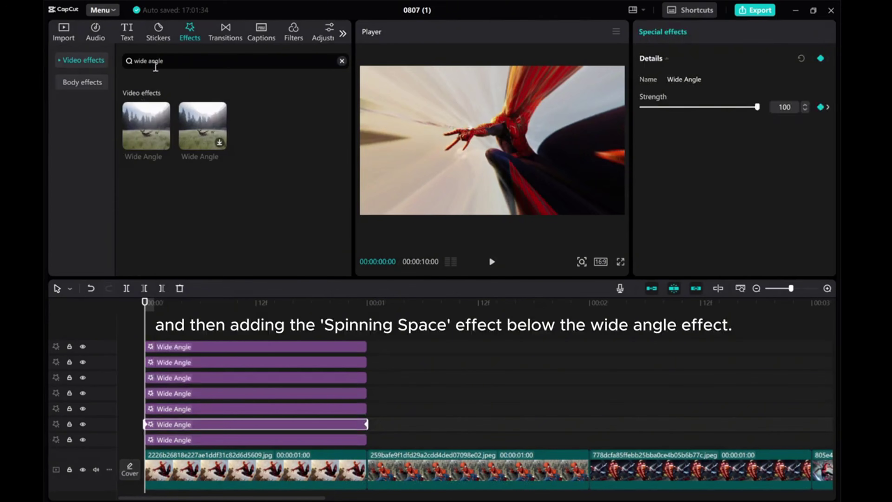
Search the video effects for "spinning space" and preview the Spinning Space effect
{"action": "left_click_drag", "start_coordinate": [175, 60], "coordinate": [98, 61]}
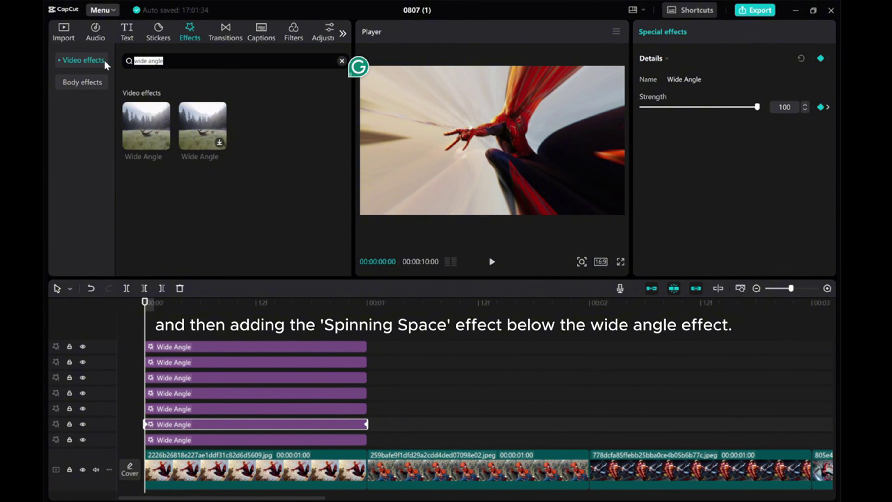
{"action": "type", "text": "spinning space"}
{"action": "key", "text": "Return"}
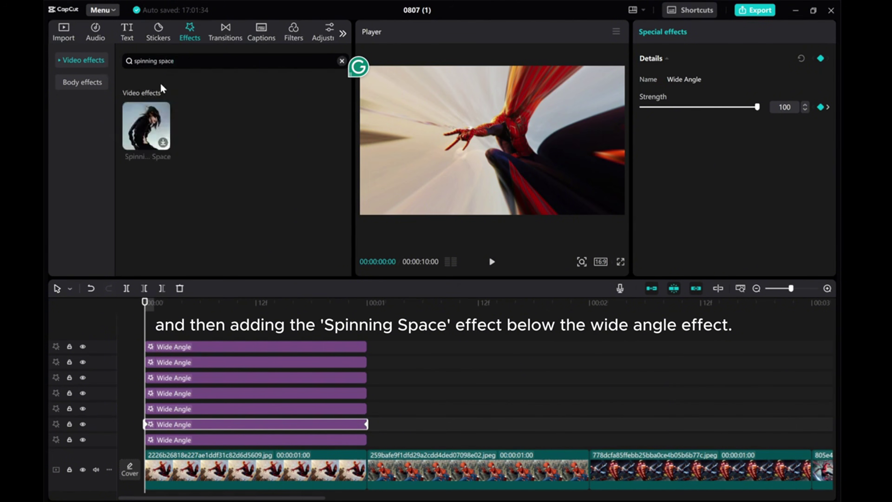
{"action": "left_click", "coordinate": [167, 142]}
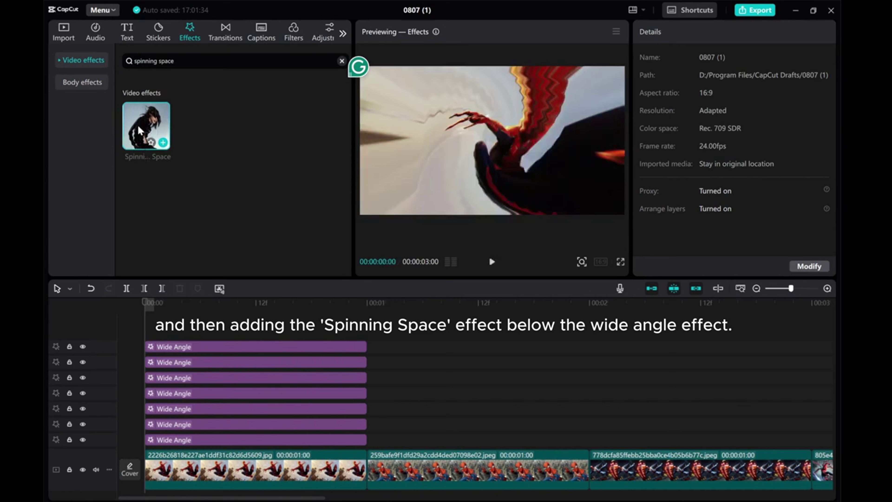
Add the Spinning Space effect below the Wide Angle effects at the timeline start and trim its end to 00:00:01:00
{"action": "left_click_drag", "start_coordinate": [142, 133], "coordinate": [151, 453]}
{"action": "scroll", "coordinate": [207, 424], "scroll_direction": "down", "scroll_amount": 1}
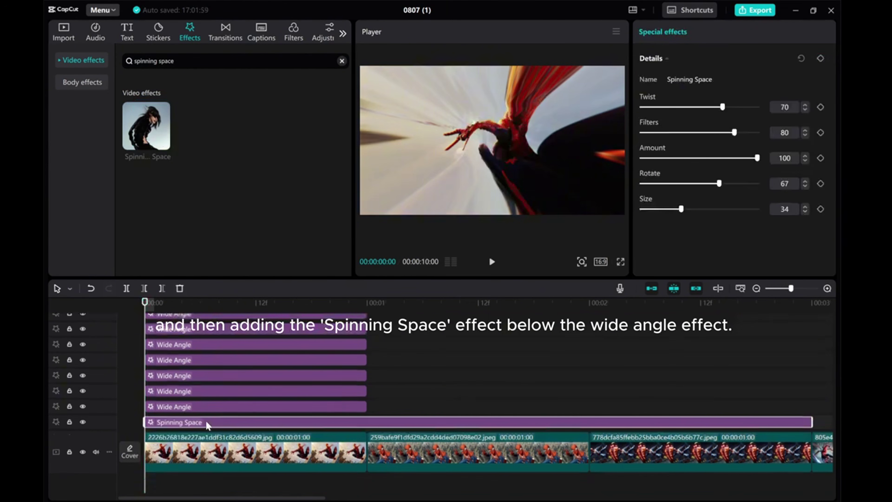
{"action": "left_click_drag", "start_coordinate": [144, 310], "coordinate": [367, 326]}
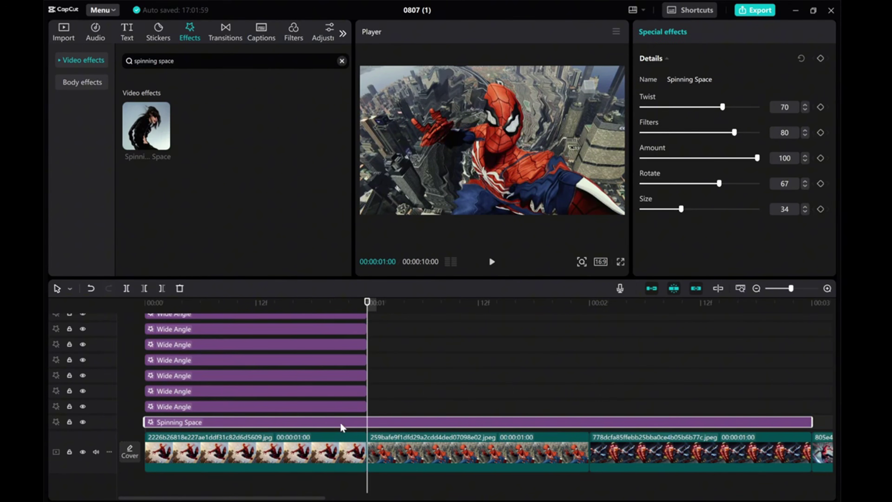
{"action": "left_click", "coordinate": [162, 288]}
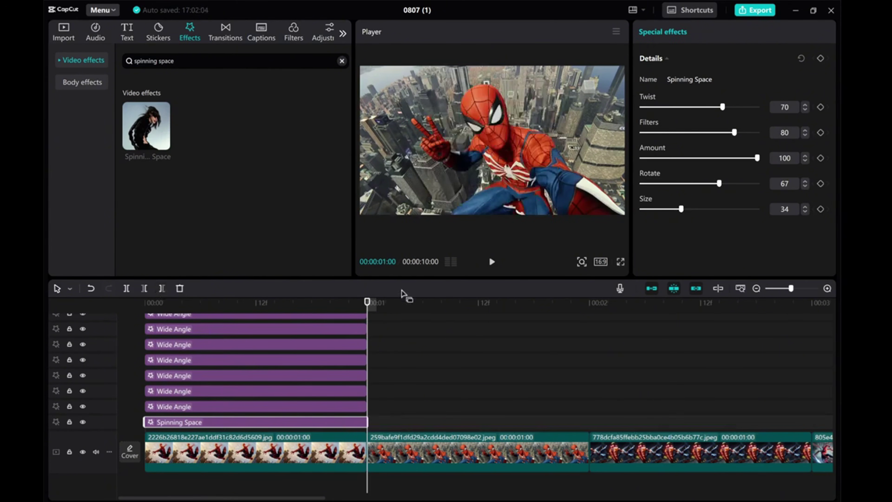
Set the Spinning Space effect's Twist to 80, Filters to 0, Rotate to 60 and Size to 40
{"action": "left_click_drag", "start_coordinate": [367, 303], "coordinate": [265, 302]}
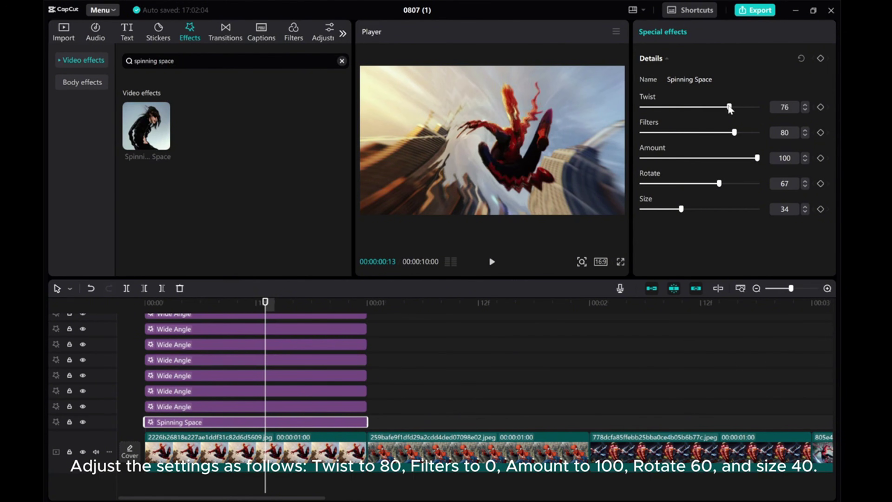
{"action": "left_click_drag", "start_coordinate": [723, 107], "coordinate": [734, 107]}
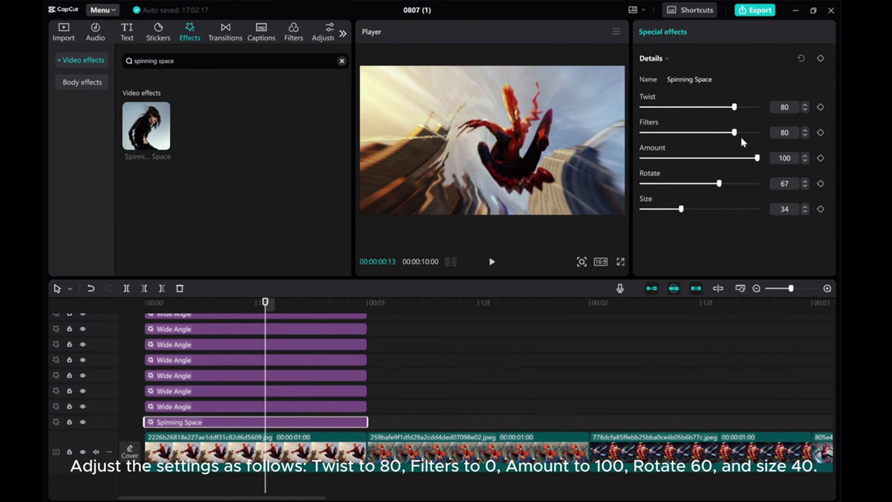
{"action": "left_click_drag", "start_coordinate": [734, 132], "coordinate": [648, 138]}
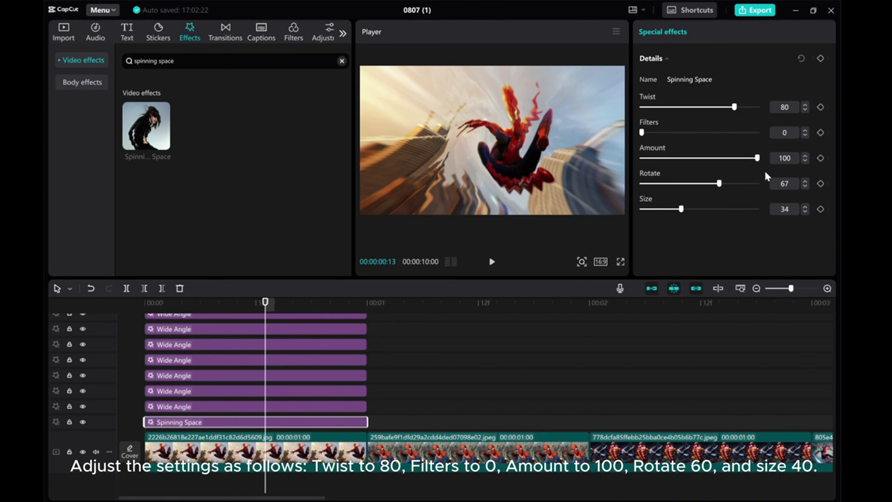
{"action": "left_click_drag", "start_coordinate": [718, 184], "coordinate": [711, 187]}
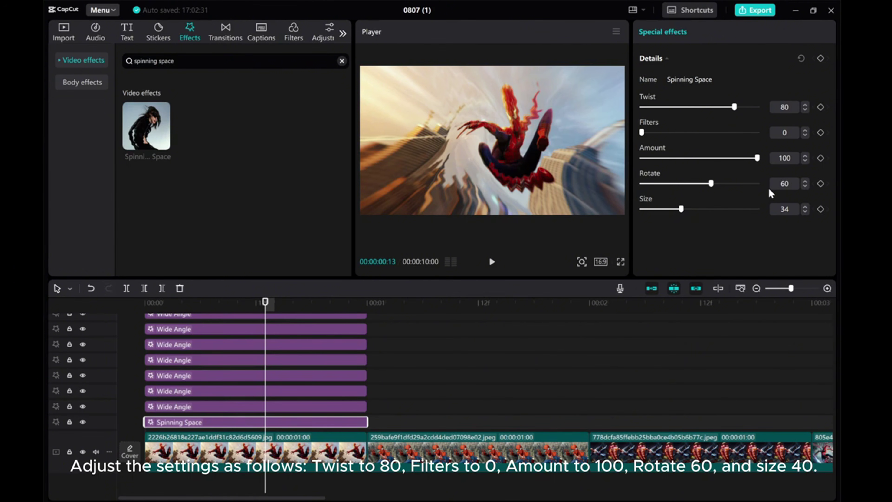
{"action": "left_click_drag", "start_coordinate": [681, 210], "coordinate": [689, 210]}
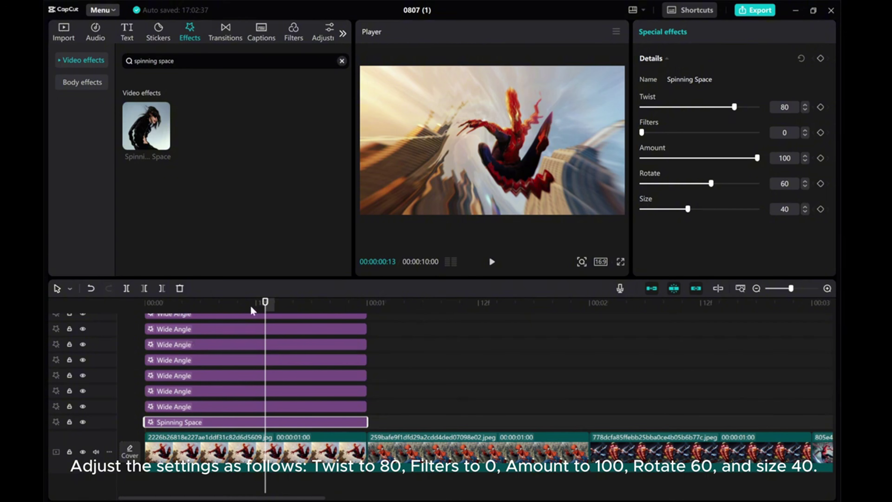
Add Rotate keyframes to the Spinning Space effect at 00:00:00:00 and 00:00:01:00, lowering Rotate to its minimum at the second
{"action": "left_click_drag", "start_coordinate": [264, 303], "coordinate": [144, 303]}
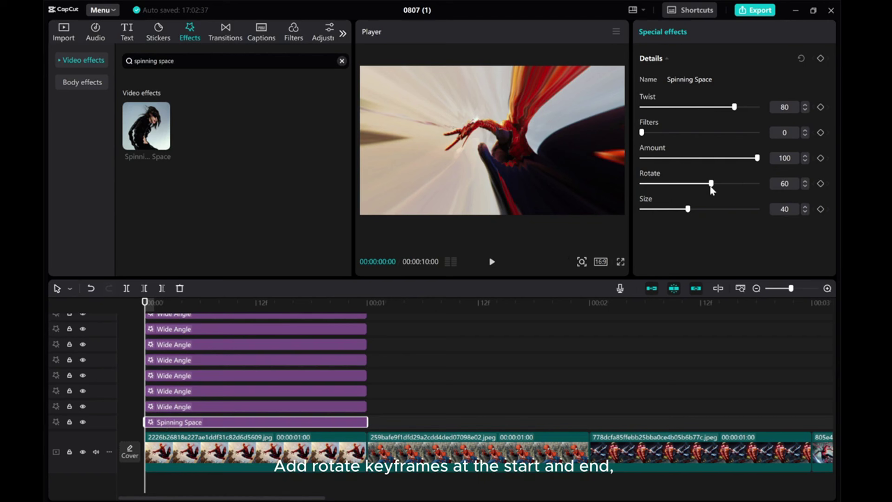
{"action": "left_click", "coordinate": [820, 183]}
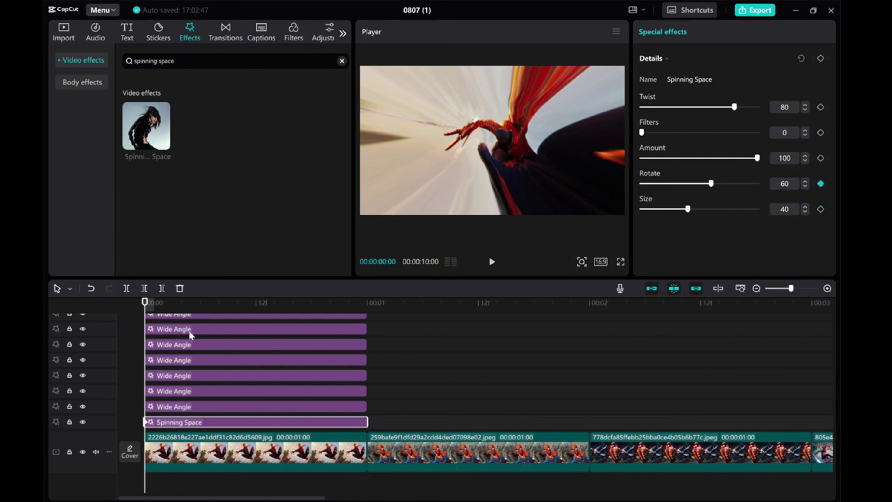
{"action": "left_click_drag", "start_coordinate": [144, 308], "coordinate": [367, 308]}
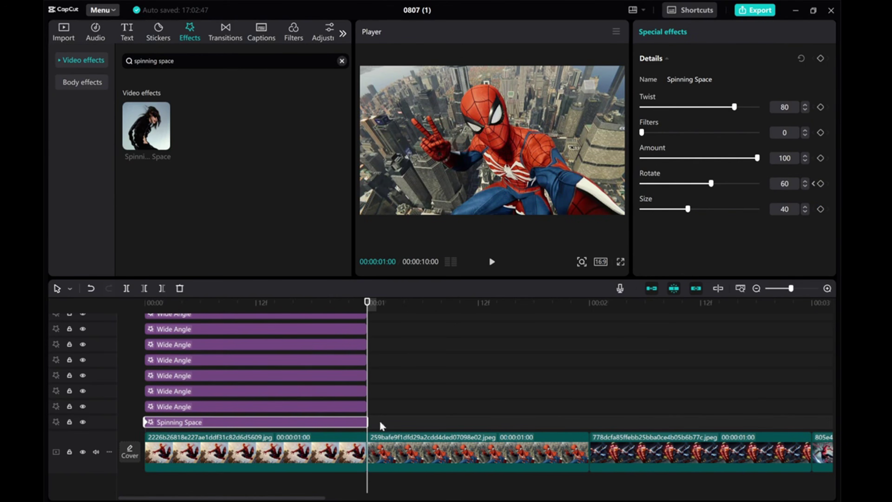
{"action": "left_click", "coordinate": [821, 183]}
{"action": "left_click_drag", "start_coordinate": [659, 185], "coordinate": [618, 186]}
Search the video effects for "Oblique Blur" and add the Oblique Blur effect above the Wide Angle effects at the timeline start
{"action": "left_click_drag", "start_coordinate": [366, 305], "coordinate": [128, 303]}
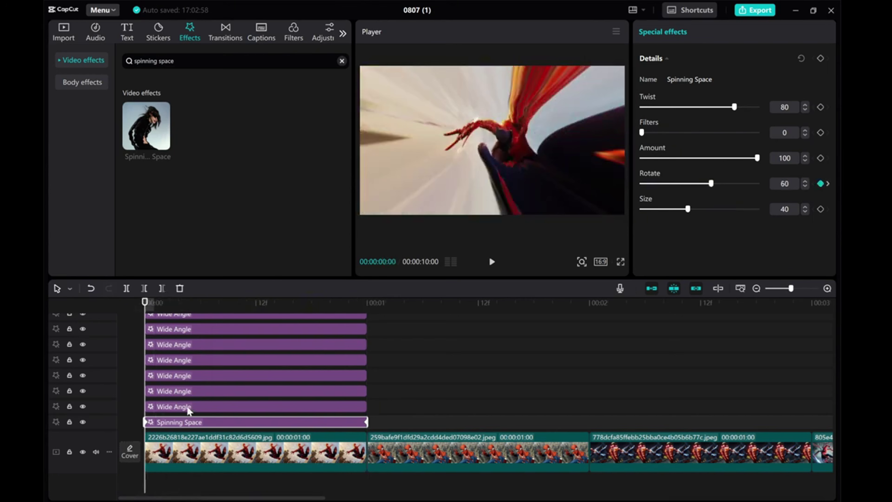
{"action": "key", "text": "Delete"}
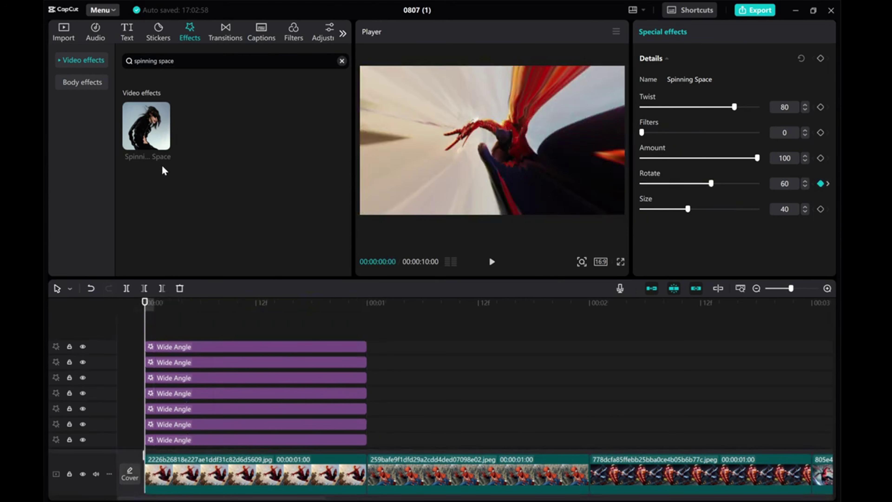
{"action": "left_click_drag", "start_coordinate": [188, 61], "coordinate": [70, 65]}
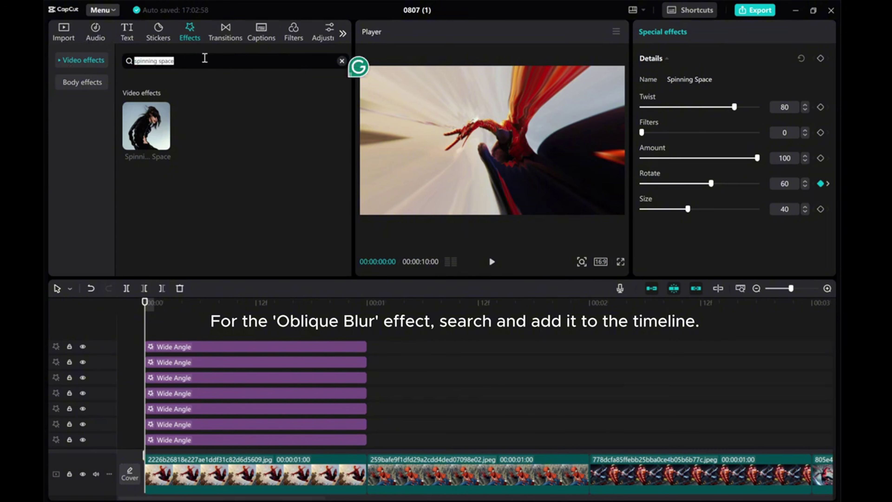
{"action": "type", "text": "o"}
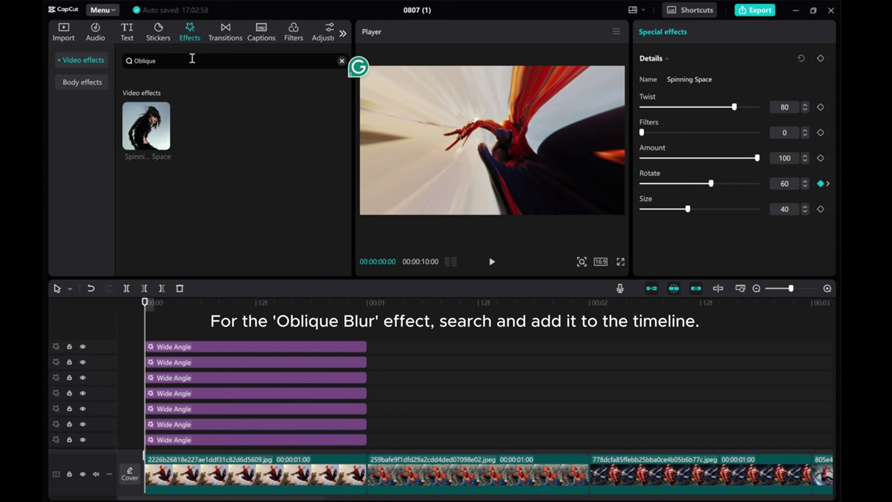
{"action": "key", "text": "Return"}
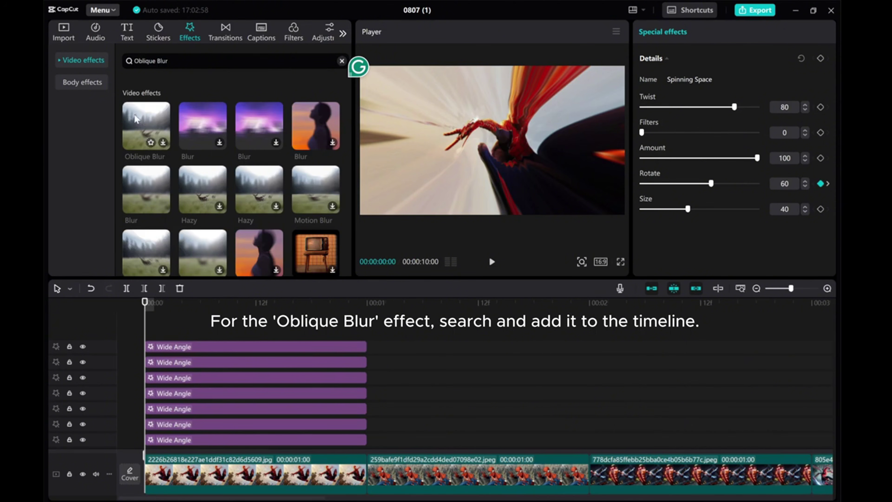
{"action": "left_click_drag", "start_coordinate": [133, 119], "coordinate": [364, 331]}
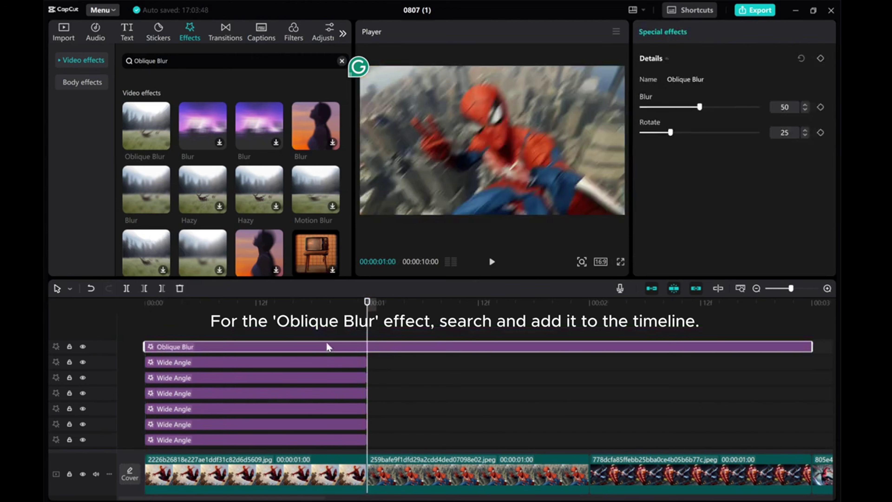
Trim the Oblique Blur effect's end to 00:00:01:00 and set its Blur to 100
{"action": "left_click", "coordinate": [160, 288]}
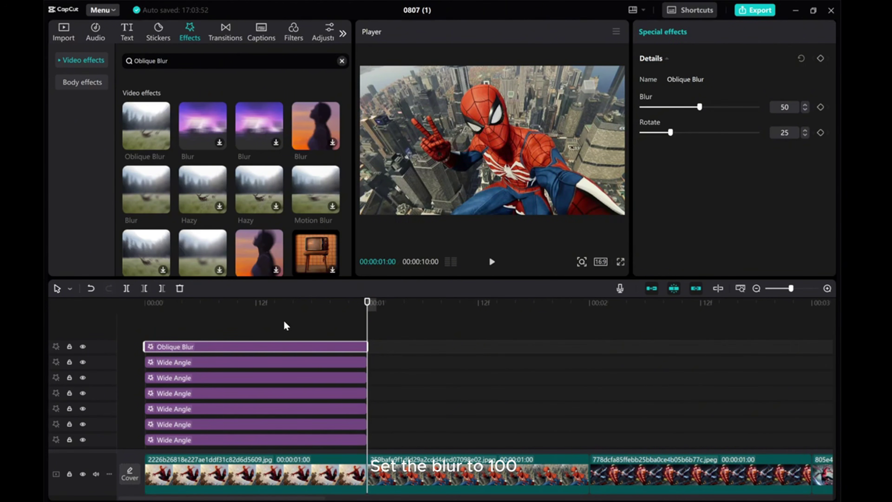
{"action": "left_click_drag", "start_coordinate": [367, 301], "coordinate": [182, 302]}
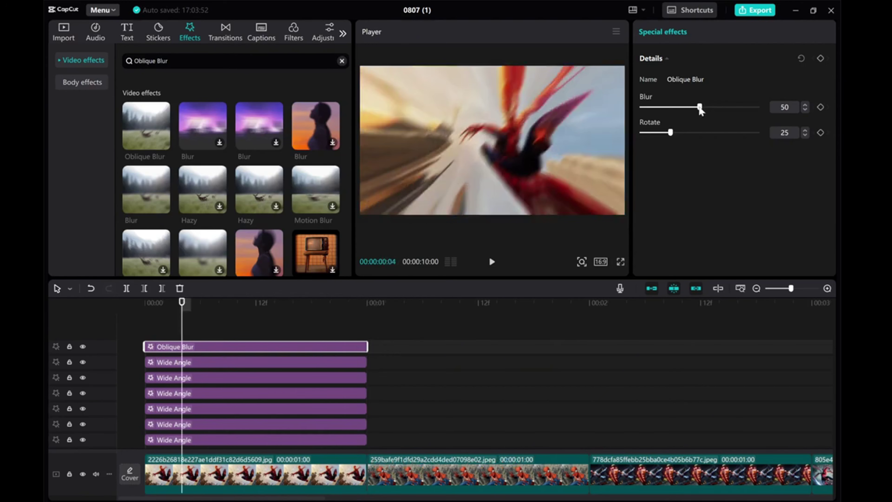
{"action": "left_click_drag", "start_coordinate": [699, 107], "coordinate": [757, 107]}
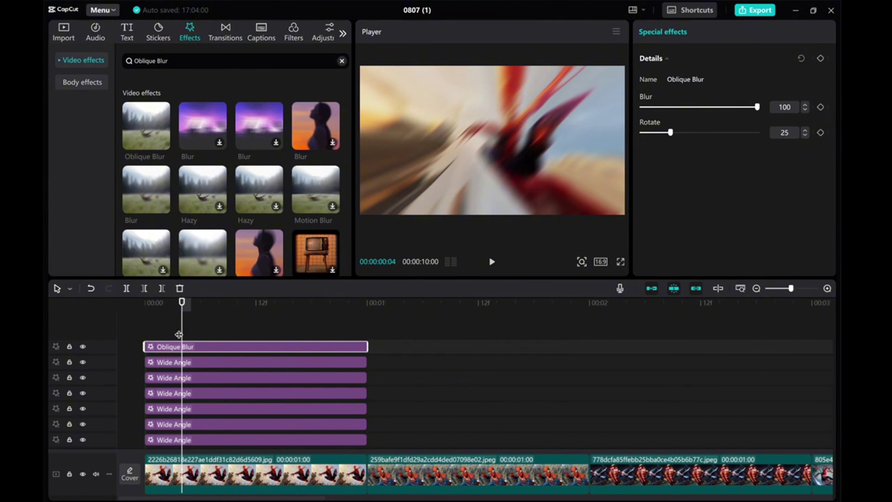
Add Blur keyframes to the Oblique Blur effect at 00:00:00:00, 00:00:00:12 and 00:00:01:00, with Blur set to 0 at the middle keyframe
{"action": "left_click_drag", "start_coordinate": [179, 334], "coordinate": [146, 336]}
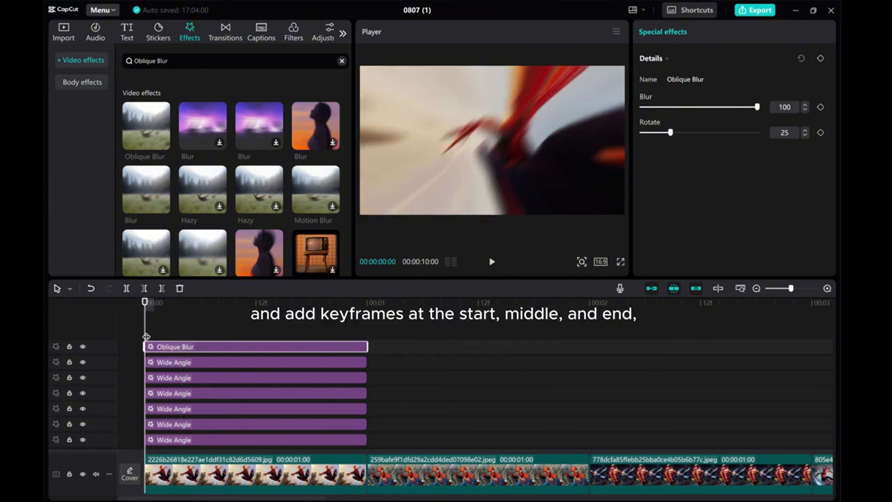
{"action": "left_click", "coordinate": [820, 107]}
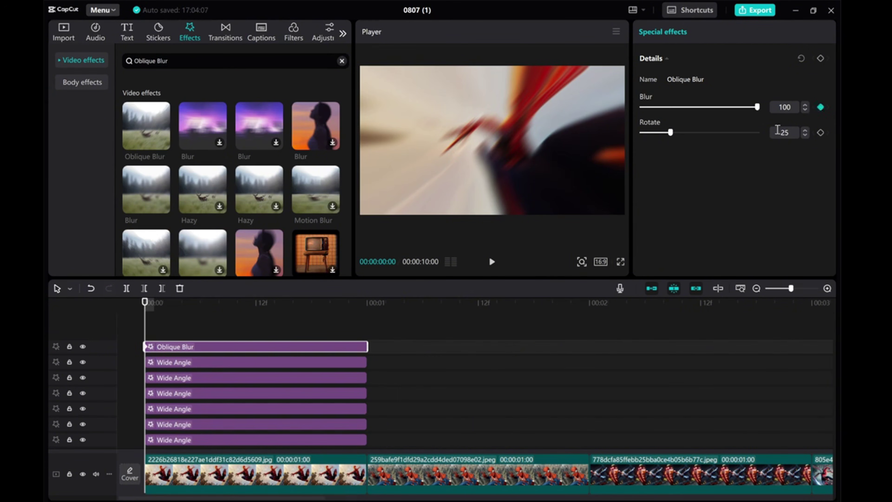
{"action": "left_click_drag", "start_coordinate": [145, 334], "coordinate": [260, 338]}
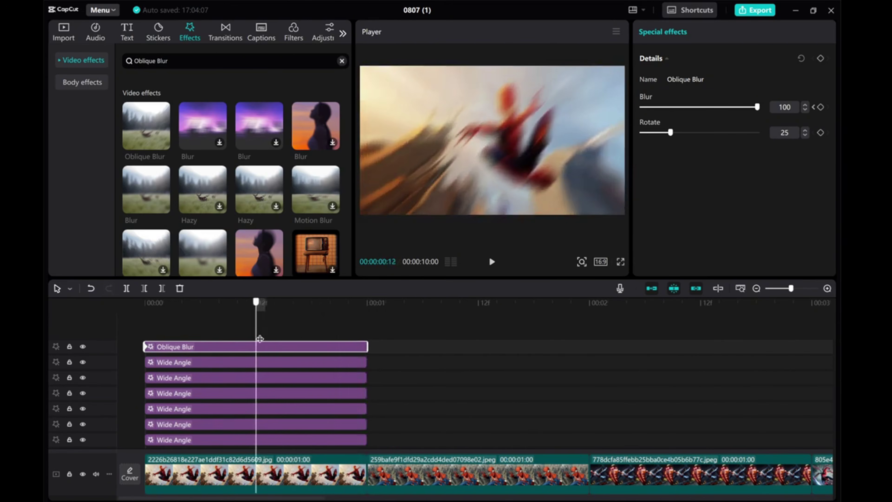
{"action": "left_click", "coordinate": [821, 107]}
{"action": "left_click_drag", "start_coordinate": [259, 332], "coordinate": [366, 326]}
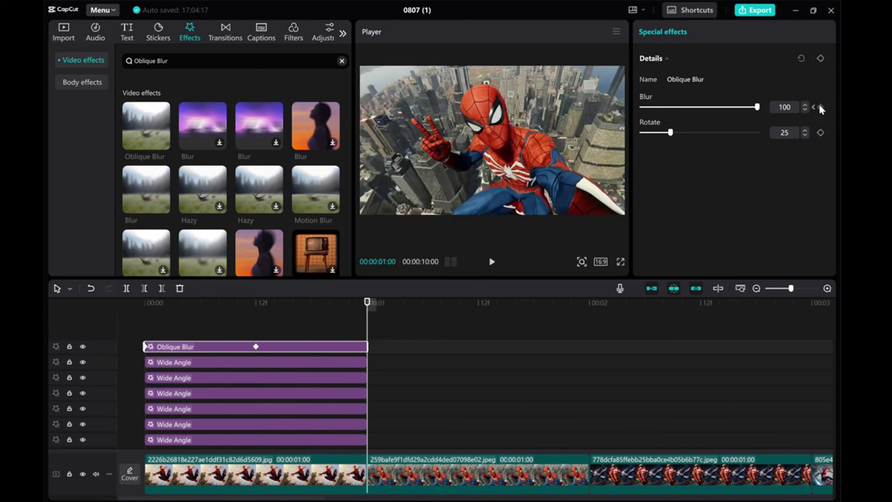
{"action": "left_click", "coordinate": [813, 107]}
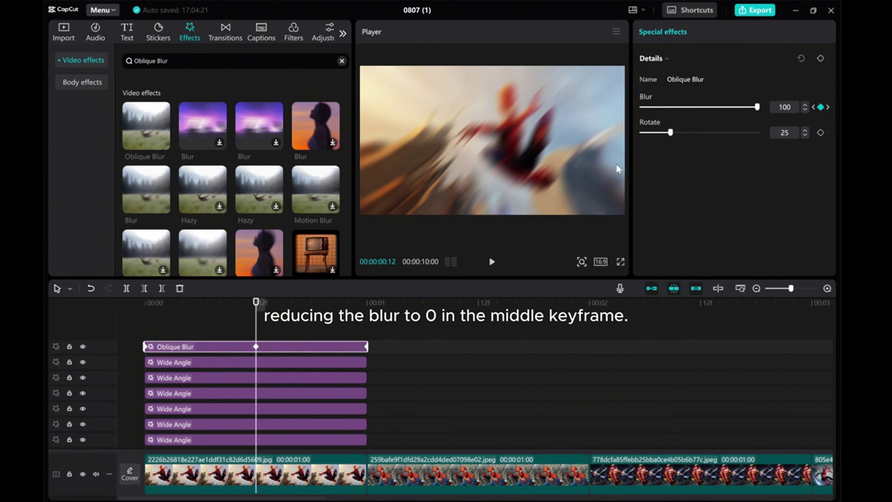
{"action": "left_click", "coordinate": [784, 106]}
{"action": "type", "text": "0"}
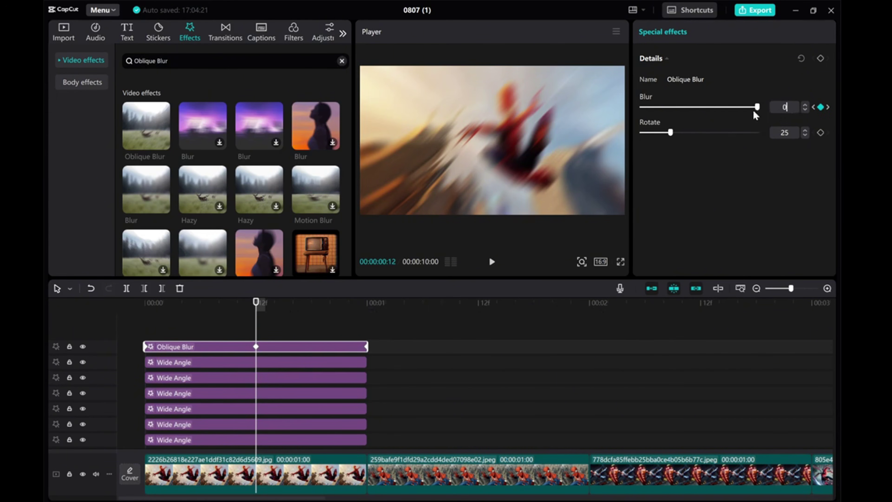
{"action": "key", "text": "Return"}
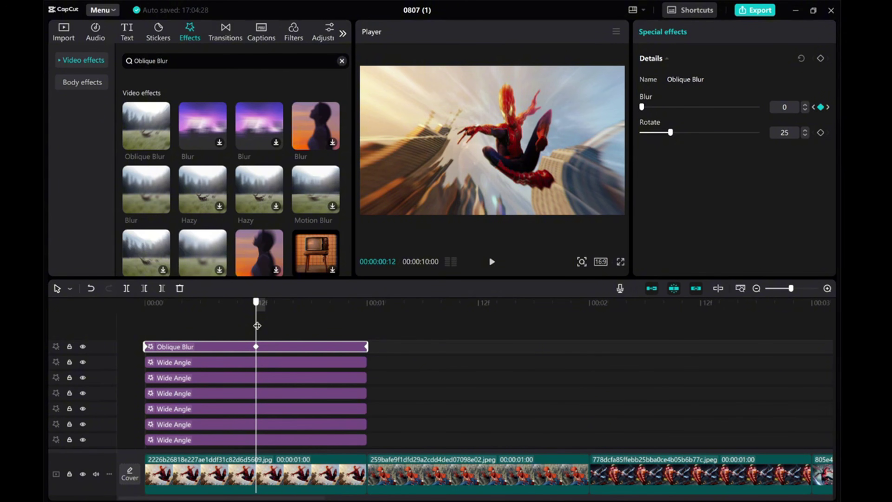
Play the first image clip from the timeline start to preview the keyframed Oblique Blur effect
{"action": "left_click_drag", "start_coordinate": [257, 325], "coordinate": [145, 325]}
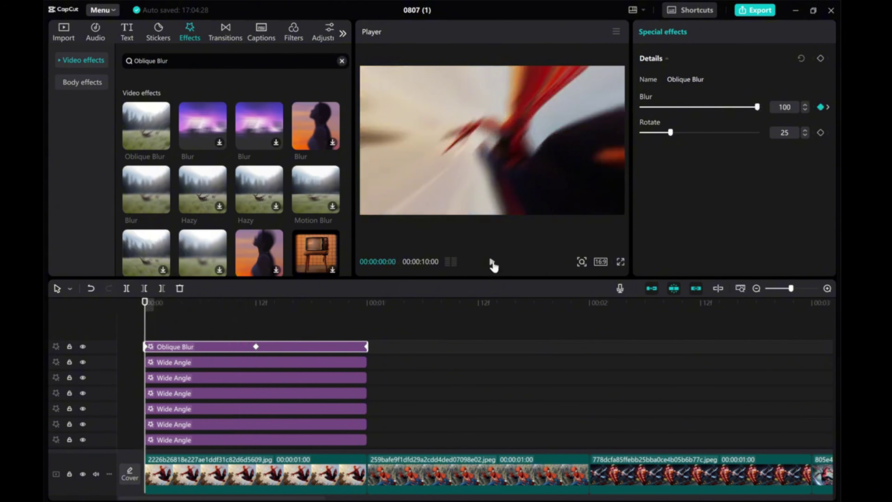
{"action": "left_click", "coordinate": [492, 261]}
{"action": "left_click", "coordinate": [492, 262]}
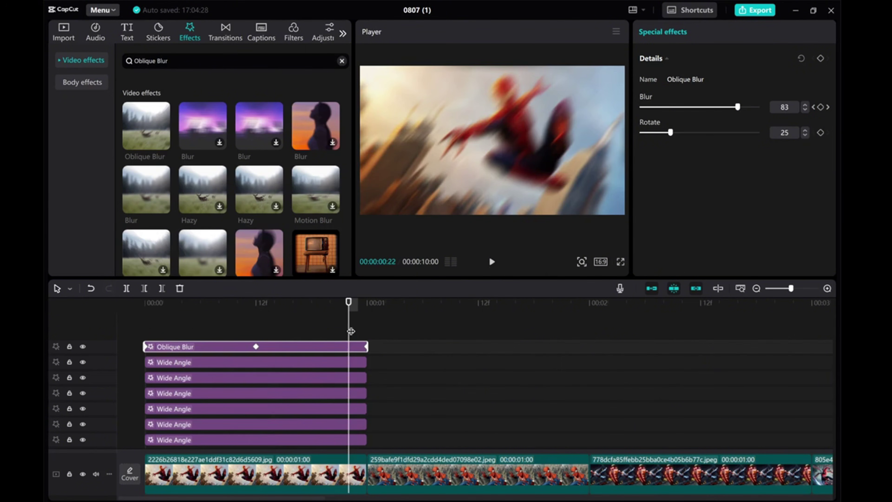
{"action": "left_click_drag", "start_coordinate": [349, 331], "coordinate": [145, 328]}
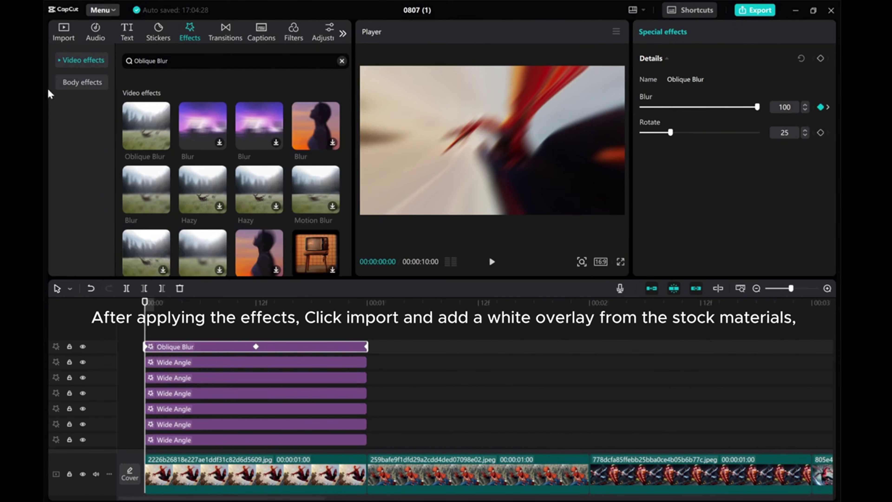
Add the white clip from the stock materials and place it on its own track above the effects at the timeline start
{"action": "left_click", "coordinate": [59, 35]}
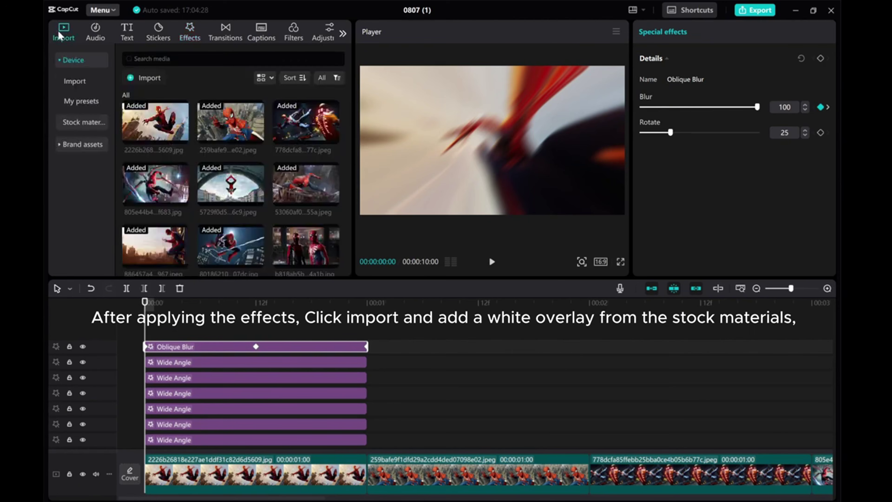
{"action": "left_click", "coordinate": [66, 122]}
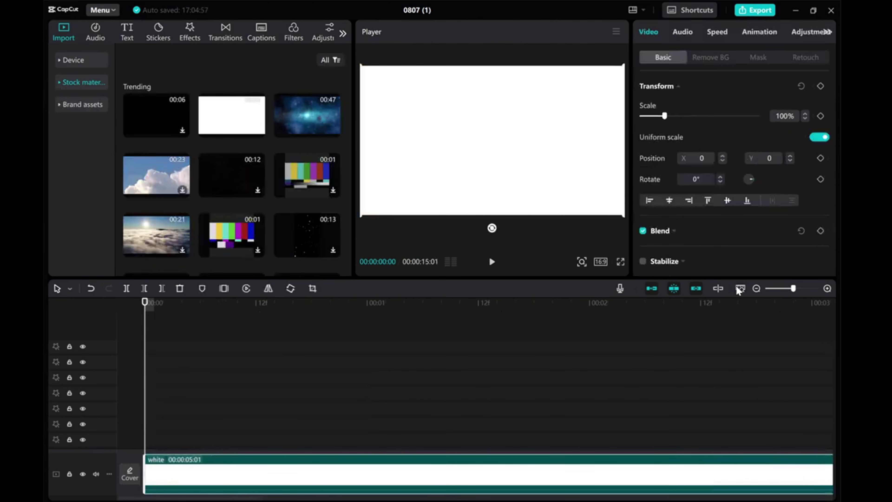
{"action": "left_click", "coordinate": [756, 288]}
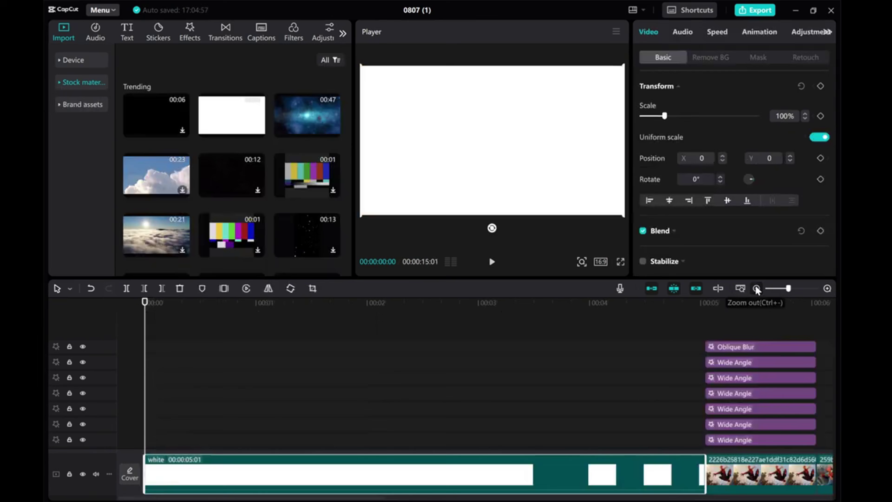
{"action": "left_click", "coordinate": [756, 288]}
{"action": "left_click", "coordinate": [756, 289]}
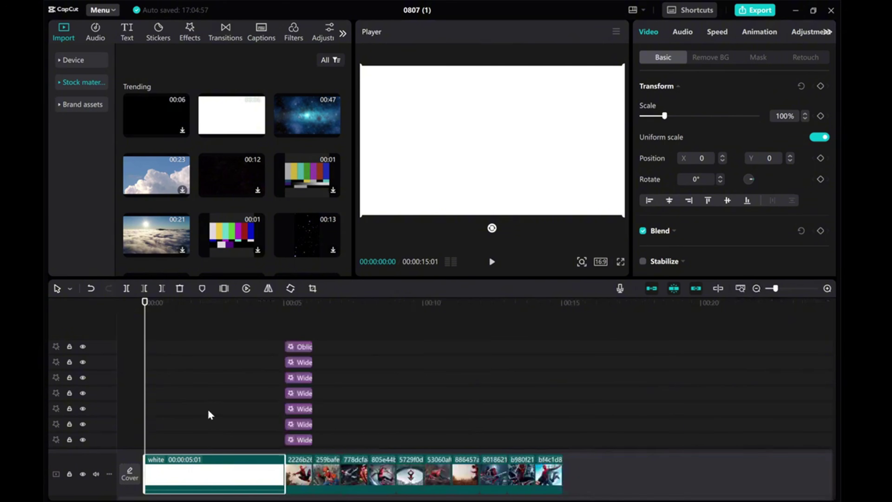
{"action": "left_click_drag", "start_coordinate": [178, 465], "coordinate": [168, 311]}
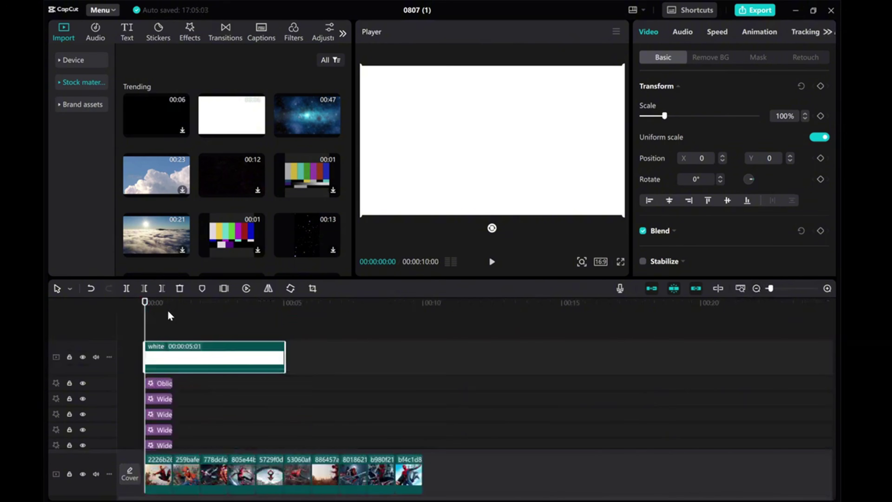
Trim the white clip's end to 00:00:00:12, at the Oblique Blur effect's middle keyframe
{"action": "left_click", "coordinate": [827, 288]}
{"action": "left_click", "coordinate": [827, 288]}
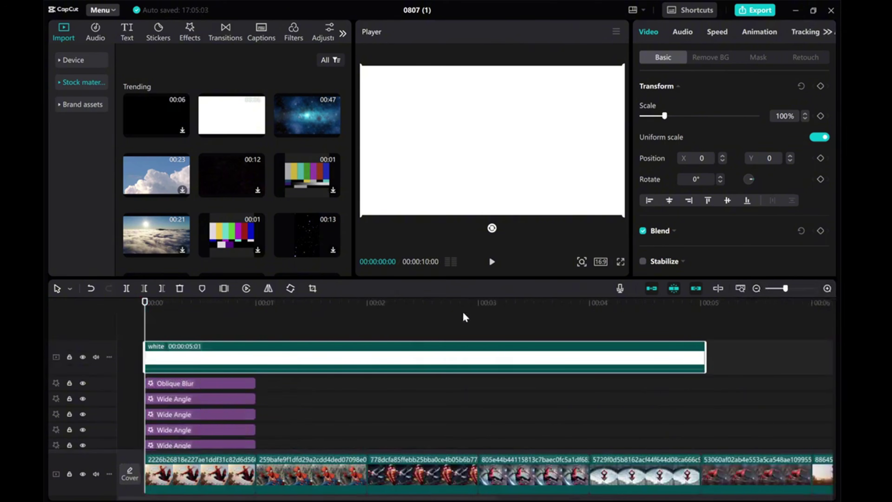
{"action": "left_click", "coordinate": [207, 384]}
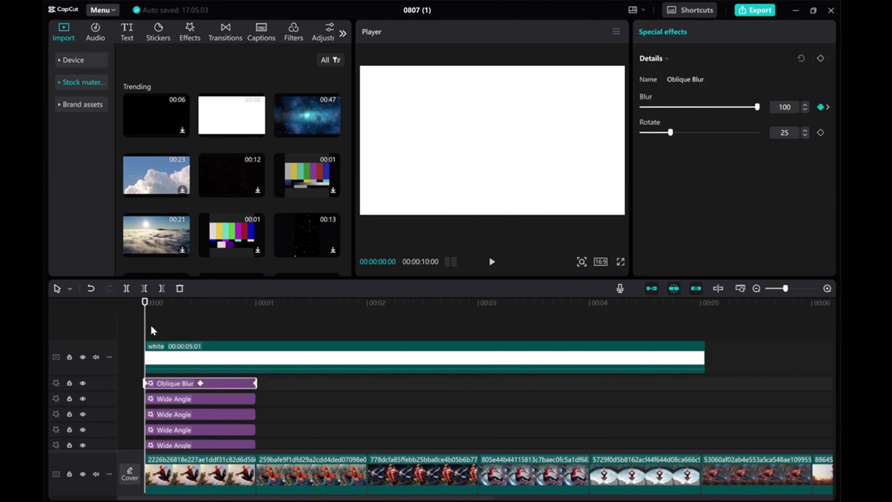
{"action": "left_click_drag", "start_coordinate": [146, 329], "coordinate": [200, 328]}
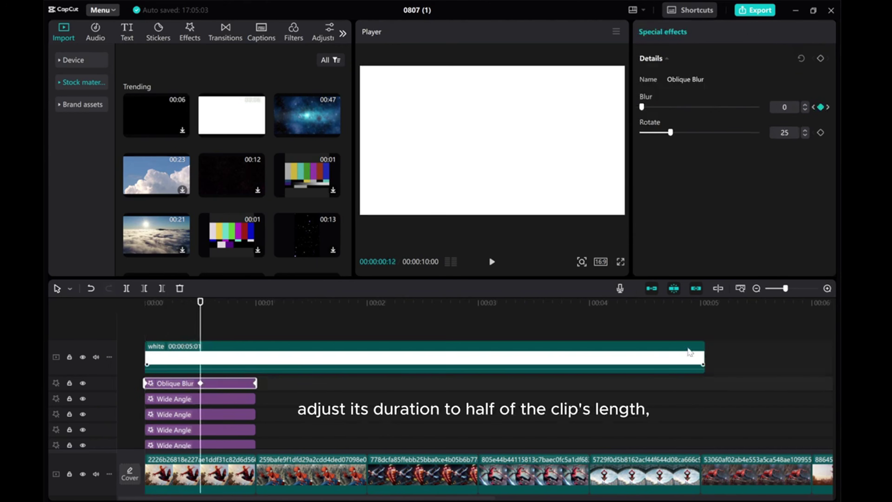
{"action": "left_click_drag", "start_coordinate": [705, 359], "coordinate": [206, 357]}
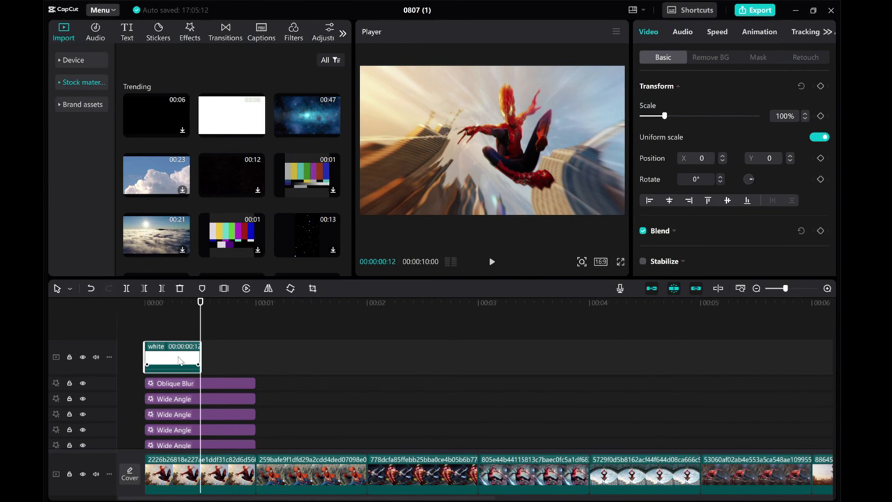
Set the white clip's blend mode to Overlay
{"action": "left_click_drag", "start_coordinate": [200, 301], "coordinate": [177, 302]}
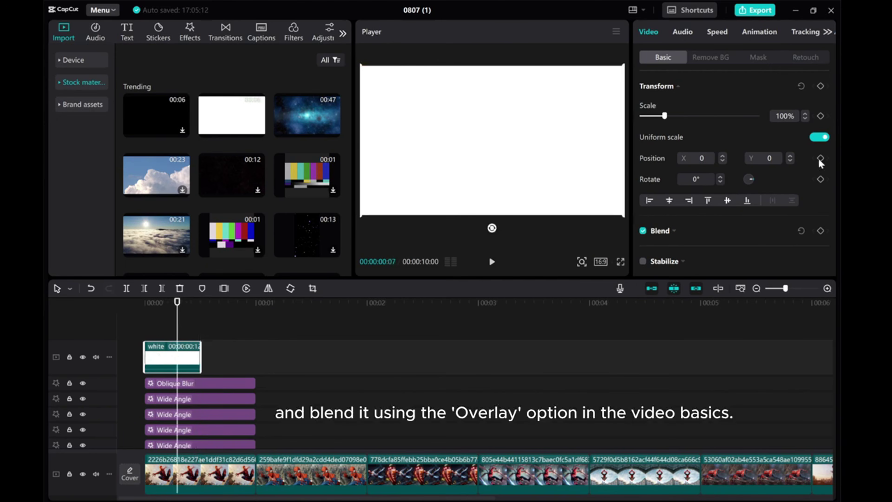
{"action": "left_click", "coordinate": [661, 231]}
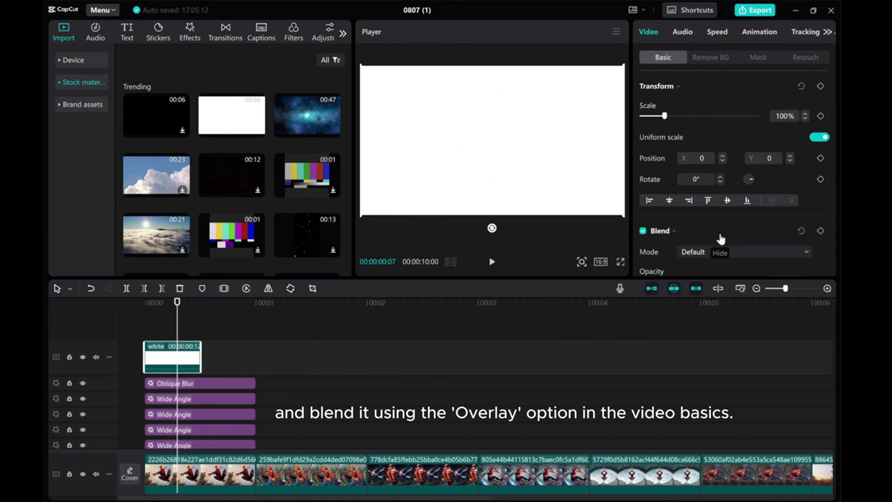
{"action": "scroll", "coordinate": [722, 234], "scroll_direction": "down", "scroll_amount": 3}
{"action": "left_click", "coordinate": [722, 169]}
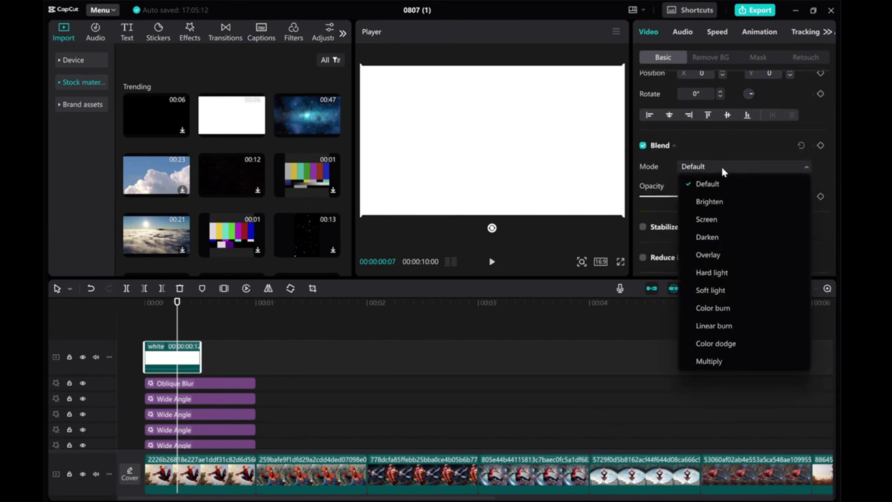
{"action": "left_click", "coordinate": [709, 254]}
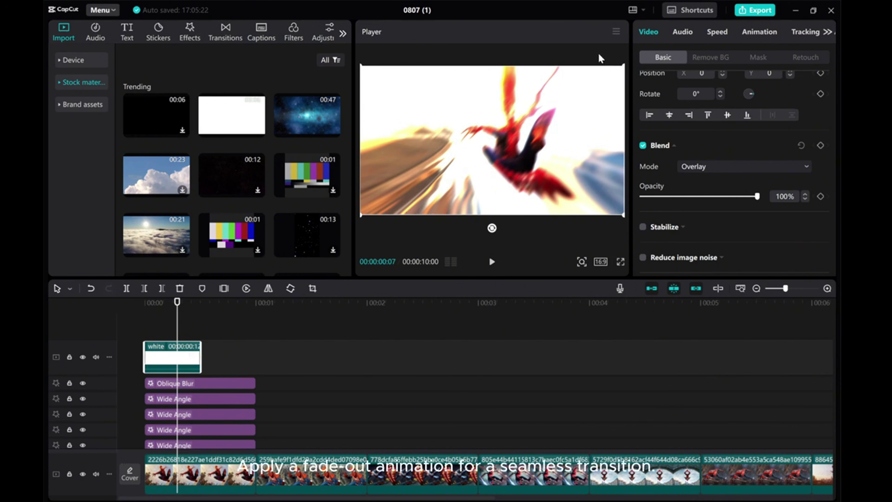
Apply the Fade Out animation to the end of the white clip
{"action": "left_click", "coordinate": [758, 33]}
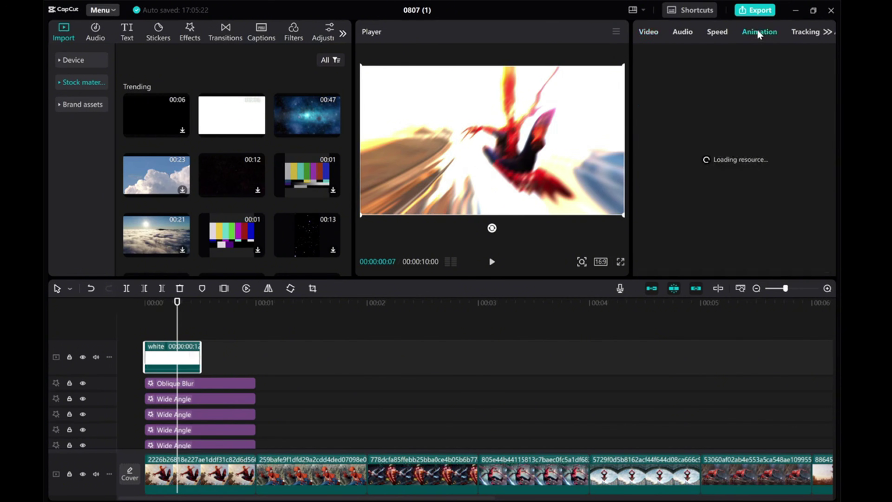
{"action": "left_click", "coordinate": [729, 56]}
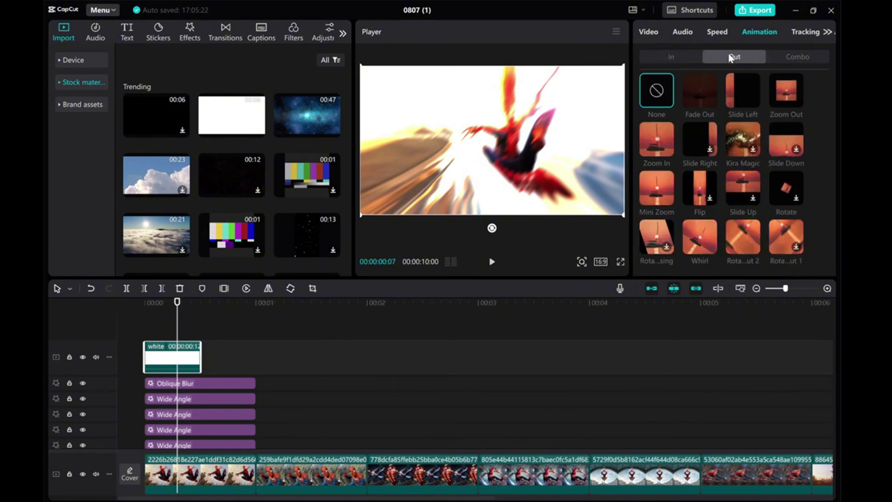
{"action": "left_click", "coordinate": [695, 92]}
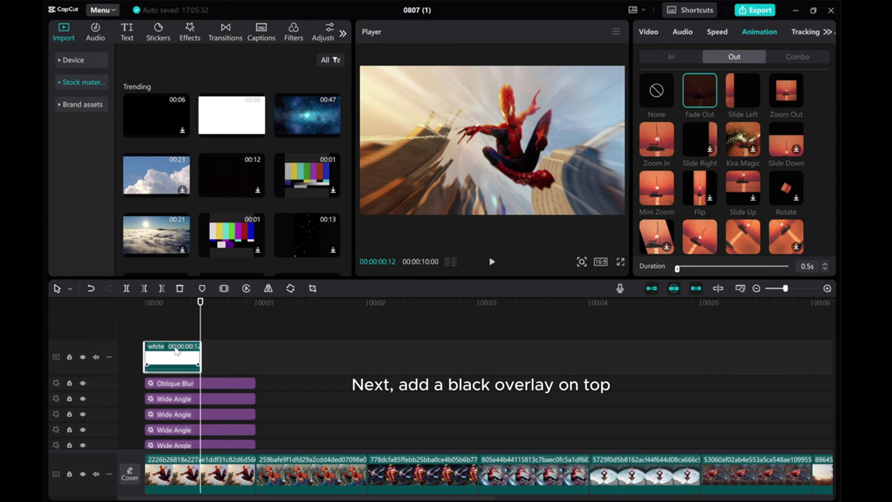
Try to download the six-second black clip from the stock materials with the playhead at the timeline start
{"action": "left_click", "coordinate": [126, 320]}
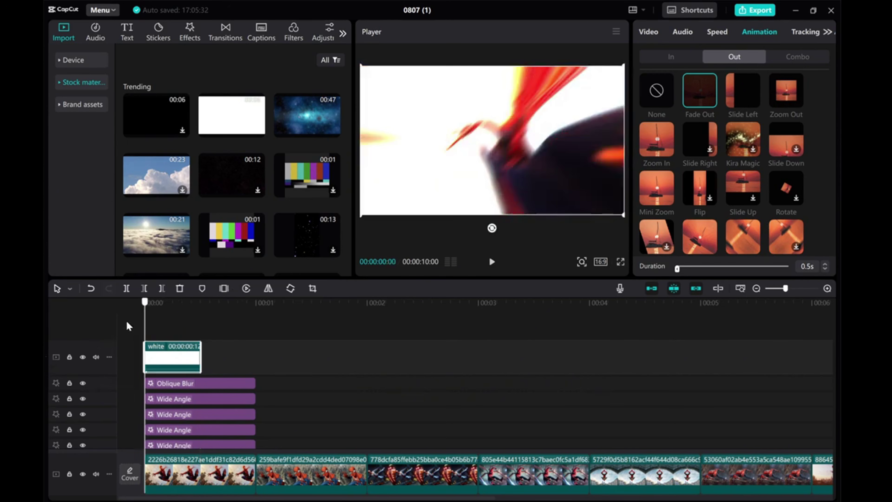
{"action": "left_click", "coordinate": [183, 130]}
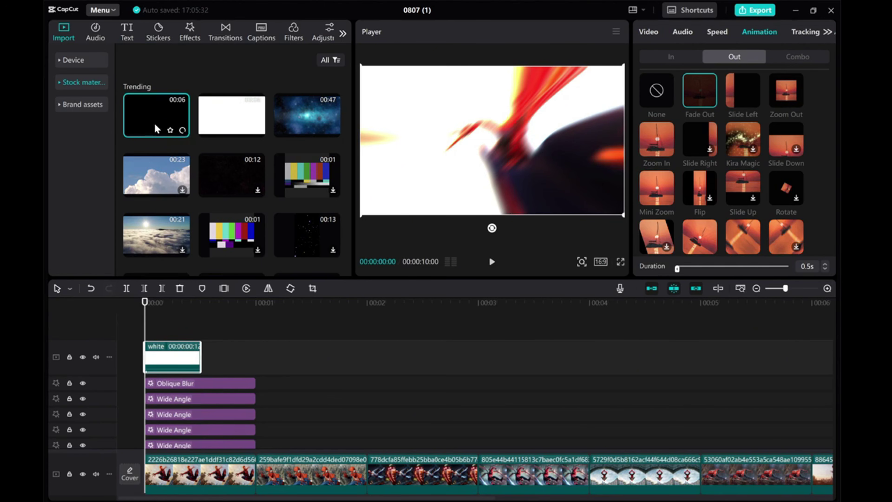
{"action": "scroll", "coordinate": [161, 124], "scroll_direction": "down", "scroll_amount": 2}
{"action": "scroll", "coordinate": [170, 165], "scroll_direction": "up", "scroll_amount": 2}
Place a second white stock clip on a new track above the first at the timeline start and trim its end to 00:00:01:00
{"action": "mouse_move", "coordinate": [246, 133]}
{"action": "left_click_drag", "start_coordinate": [258, 133], "coordinate": [258, 326]}
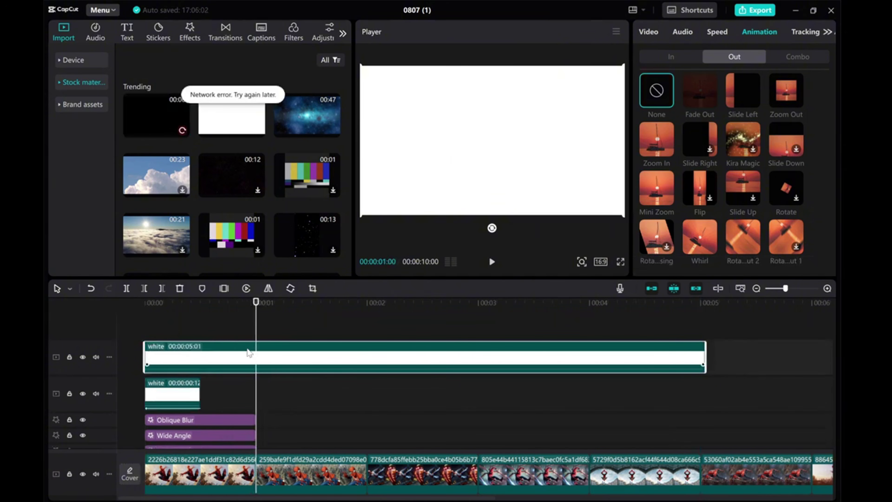
{"action": "left_click", "coordinate": [163, 289]}
Turn the one-second white clip black by lowering the highlight end of its Luma curve all the way down
{"action": "left_click_drag", "start_coordinate": [253, 322], "coordinate": [218, 323]}
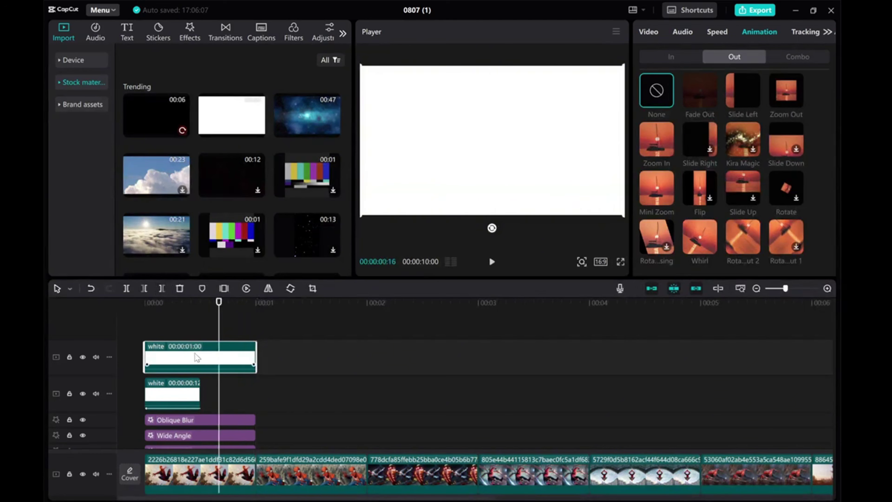
{"action": "left_click", "coordinate": [827, 32]}
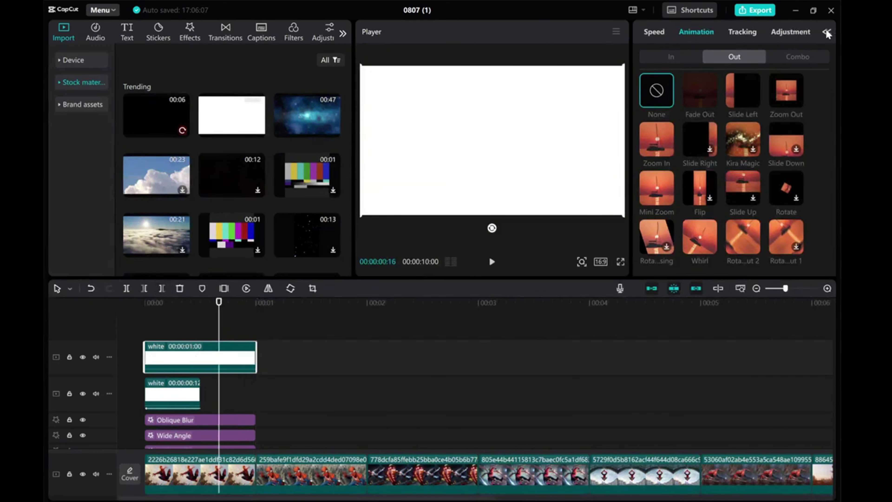
{"action": "left_click", "coordinate": [794, 33]}
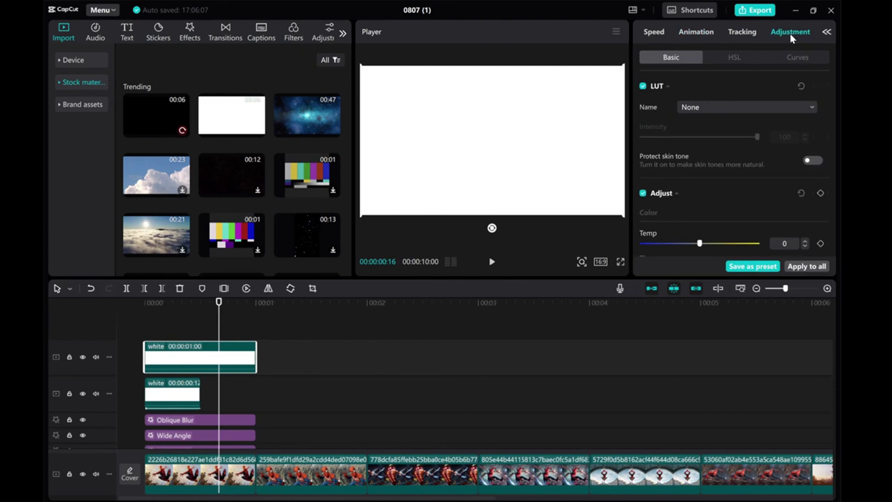
{"action": "left_click", "coordinate": [793, 58]}
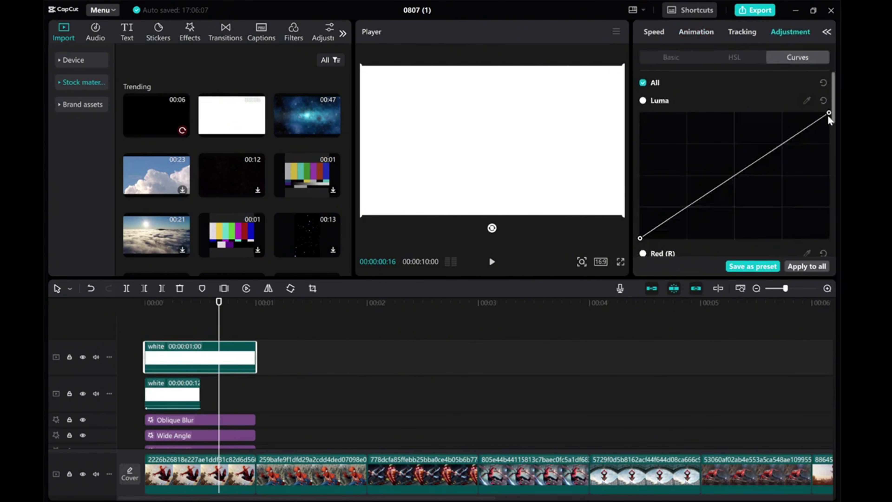
{"action": "left_click_drag", "start_coordinate": [827, 115], "coordinate": [835, 276]}
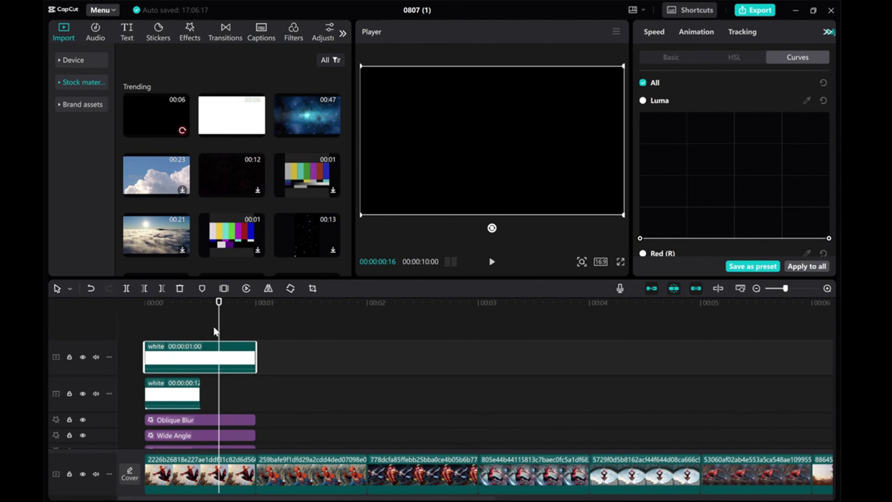
Apply a Rectangle mask to the blackened one-second clip
{"action": "mouse_move", "coordinate": [218, 328]}
{"action": "left_mouse_down"}
{"action": "mouse_move", "coordinate": [200, 333]}
{"action": "mouse_move", "coordinate": [209, 332]}
{"action": "left_mouse_up"}
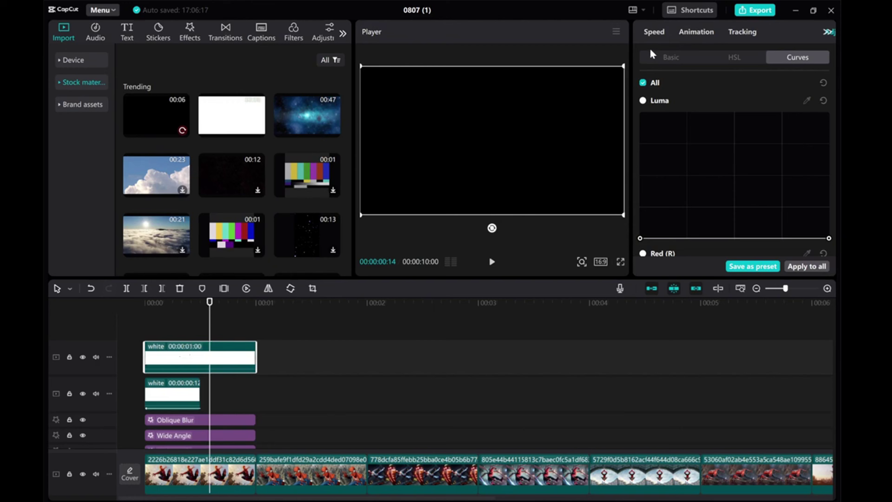
{"action": "left_click", "coordinate": [653, 58]}
{"action": "left_click", "coordinate": [827, 32]}
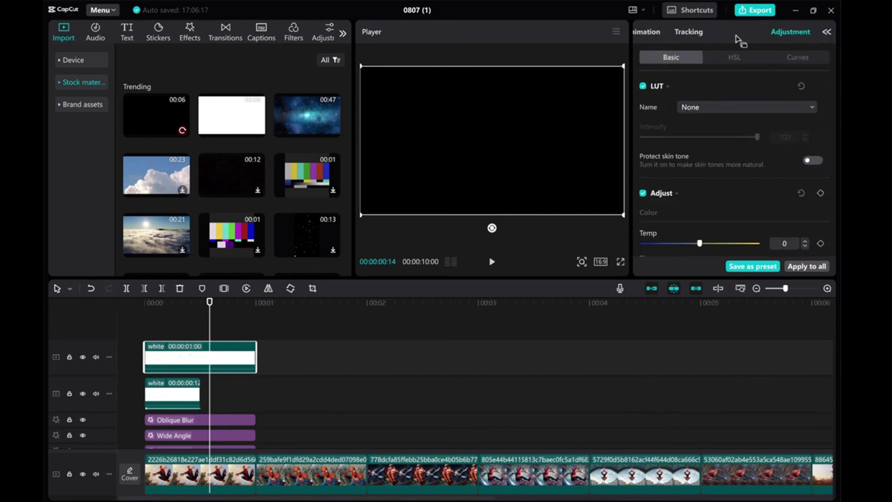
{"action": "left_click", "coordinate": [825, 32]}
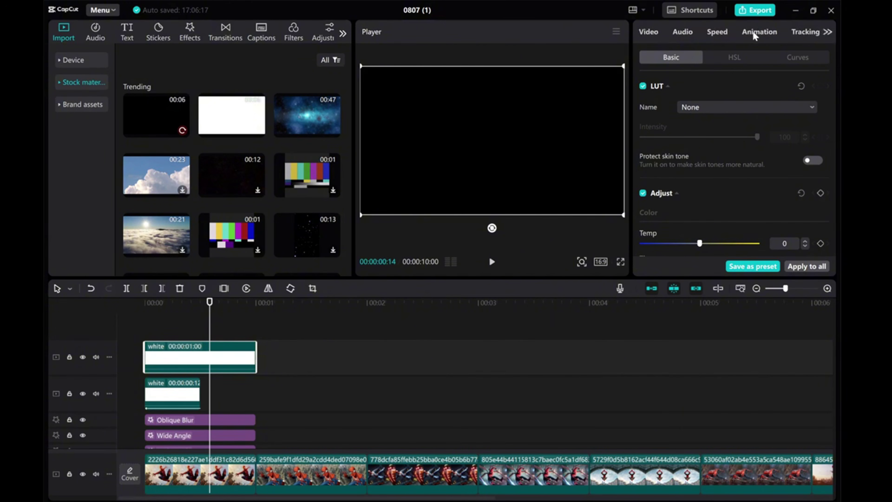
{"action": "left_click", "coordinate": [648, 33]}
{"action": "left_click", "coordinate": [757, 58]}
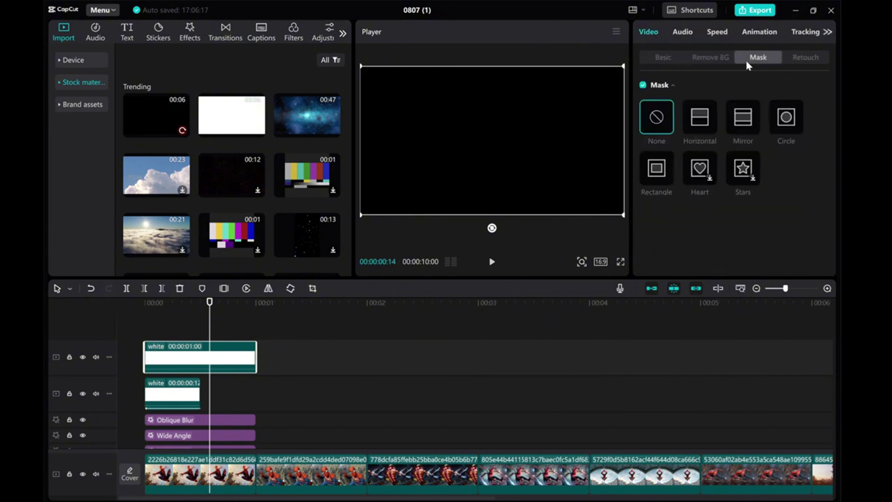
{"action": "left_click", "coordinate": [654, 171]}
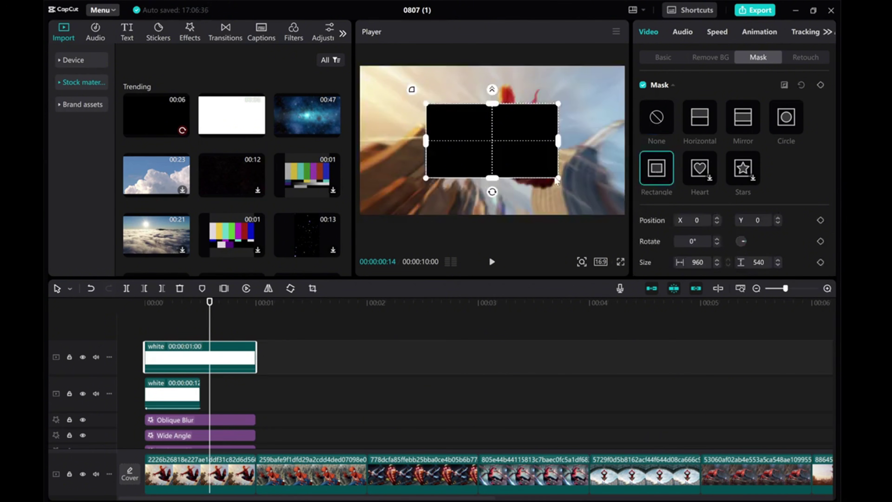
Reverse the rectangle mask and enlarge it around its centre to about 1233 × 694
{"action": "left_click_drag", "start_coordinate": [558, 179], "coordinate": [573, 190]}
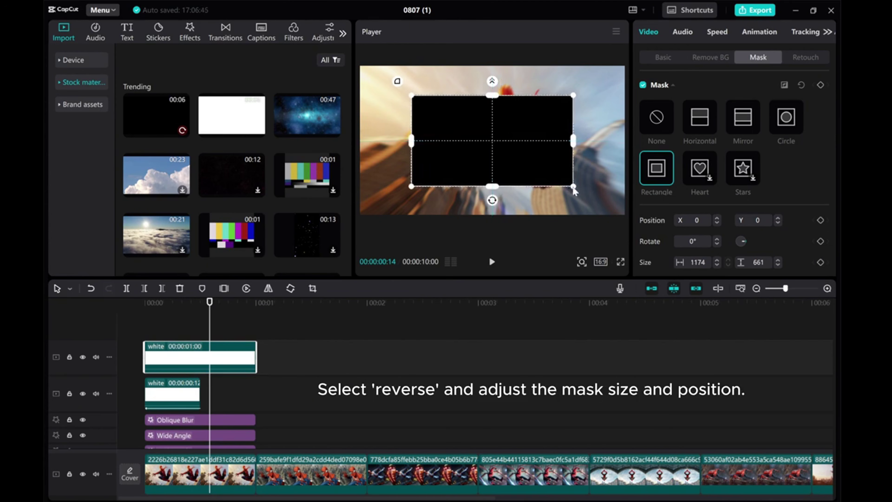
{"action": "left_click", "coordinate": [784, 86]}
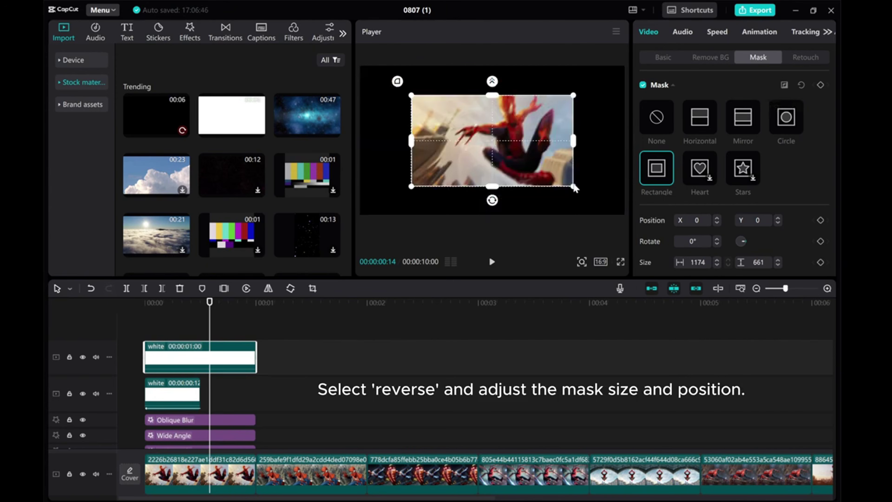
{"action": "left_click_drag", "start_coordinate": [576, 190], "coordinate": [577, 194]}
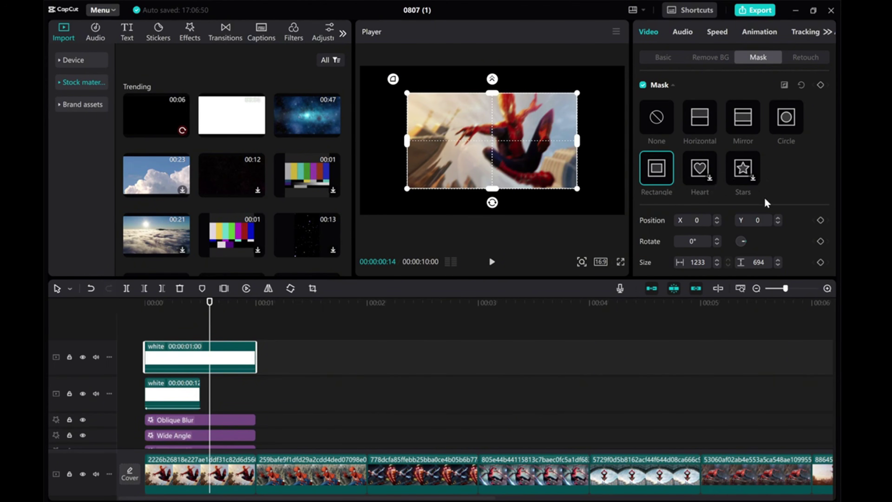
Set the rectangle mask's feather to 17
{"action": "scroll", "coordinate": [736, 204], "scroll_direction": "down", "scroll_amount": 3}
{"action": "scroll", "coordinate": [736, 204], "scroll_direction": "up", "scroll_amount": 3}
{"action": "scroll", "coordinate": [711, 207], "scroll_direction": "down", "scroll_amount": 3}
{"action": "left_click_drag", "start_coordinate": [642, 229], "coordinate": [662, 231]}
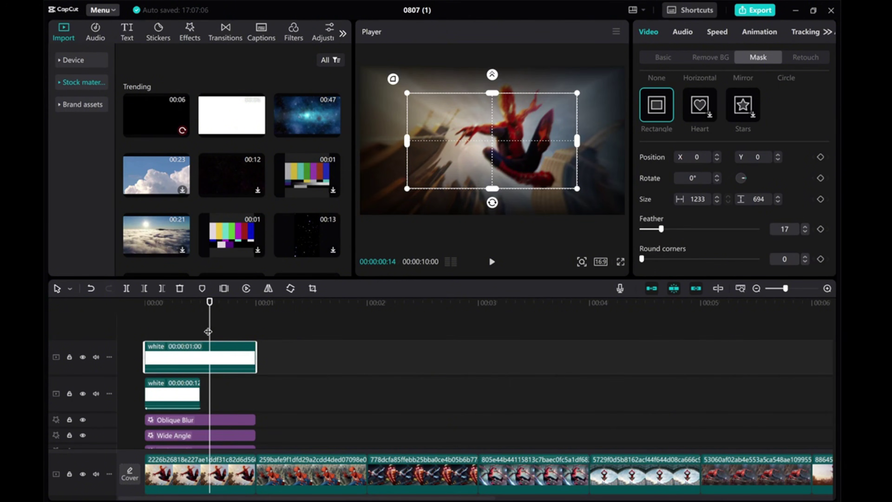
Add mask keyframes to the blackened clip at its start, at 00:00:00:12 and at its end at 00:00:01:00
{"action": "left_click", "coordinate": [119, 324]}
{"action": "scroll", "coordinate": [744, 162], "scroll_direction": "up", "scroll_amount": 3}
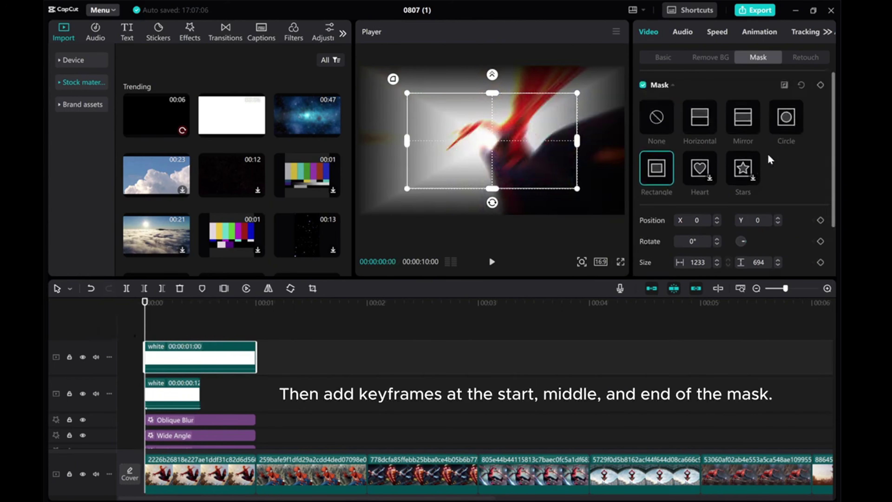
{"action": "left_click", "coordinate": [820, 85]}
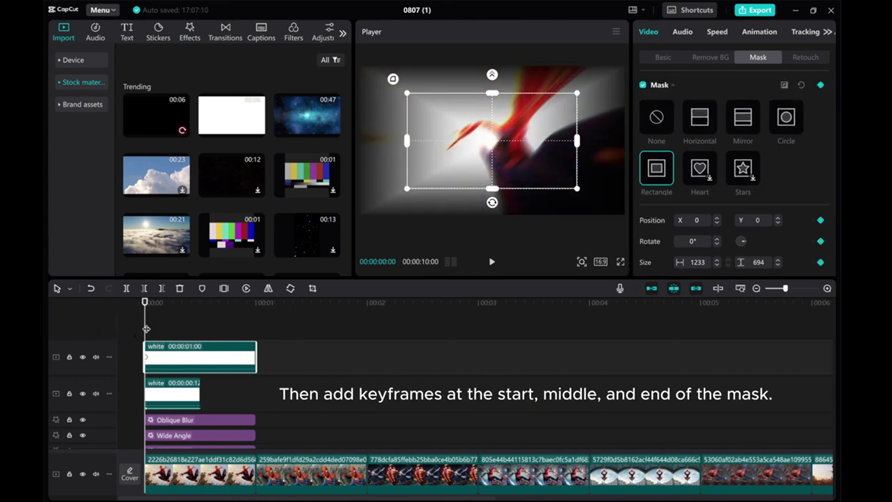
{"action": "left_click_drag", "start_coordinate": [146, 328], "coordinate": [198, 326]}
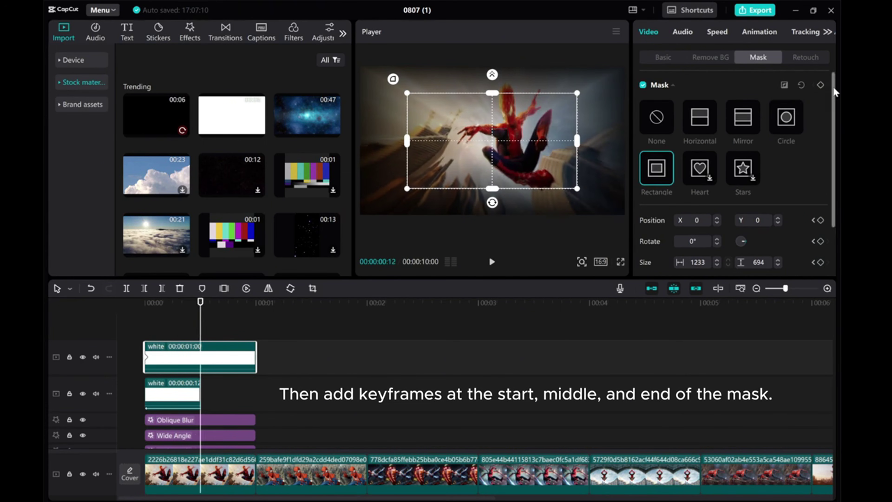
{"action": "left_click", "coordinate": [820, 84]}
{"action": "left_click_drag", "start_coordinate": [207, 327], "coordinate": [255, 326]}
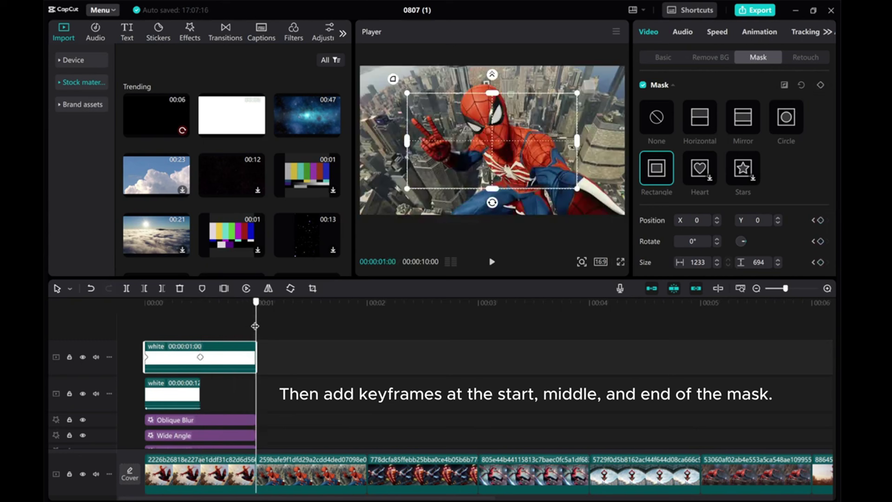
{"action": "left_click", "coordinate": [820, 85]}
At the middle keyframe at 00:00:00:12, enlarge the mask to cover the whole frame, about 1916 × 1078, and set its feather to 5
{"action": "left_click_drag", "start_coordinate": [258, 322], "coordinate": [200, 324]}
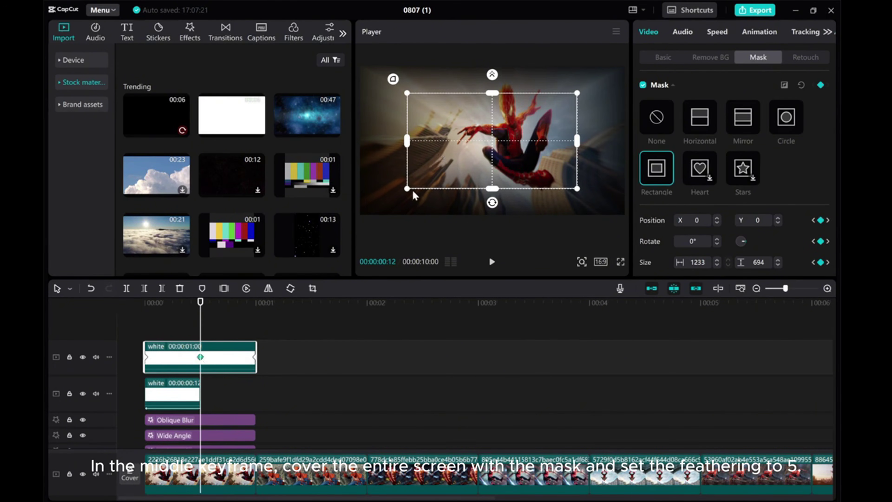
{"action": "left_click_drag", "start_coordinate": [409, 190], "coordinate": [362, 201]}
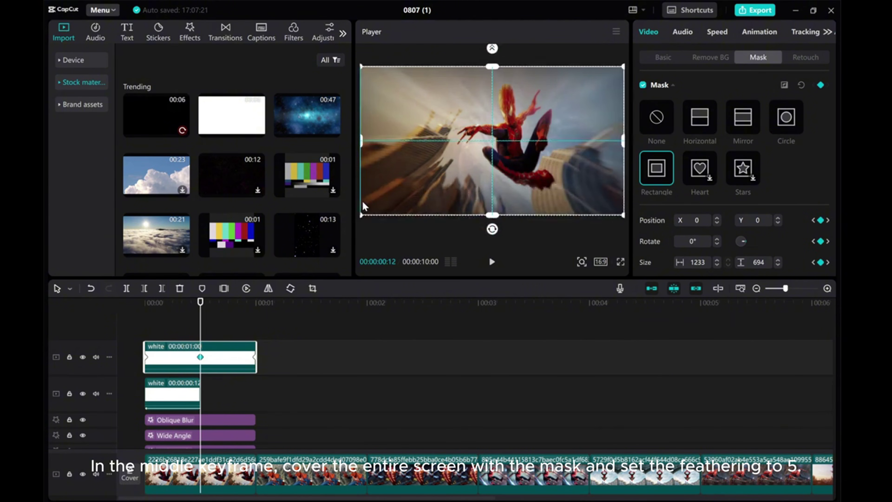
{"action": "scroll", "coordinate": [662, 231], "scroll_direction": "down", "scroll_amount": 3}
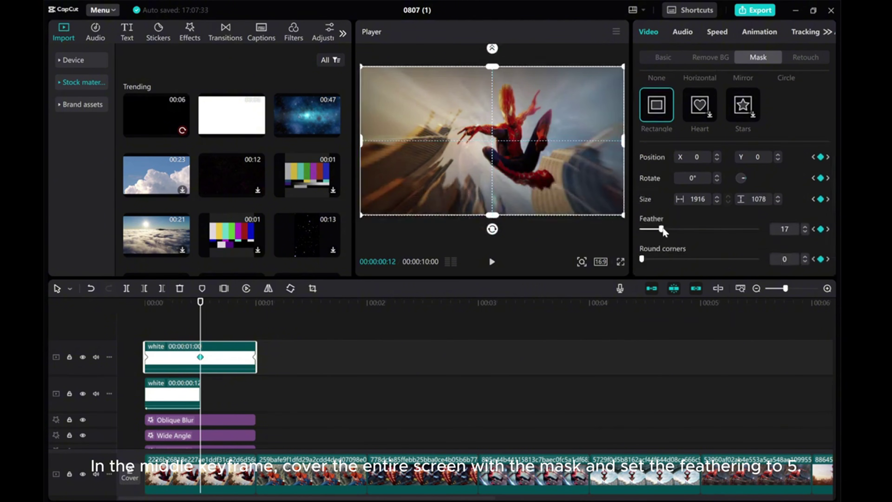
{"action": "left_click_drag", "start_coordinate": [662, 231], "coordinate": [649, 229]}
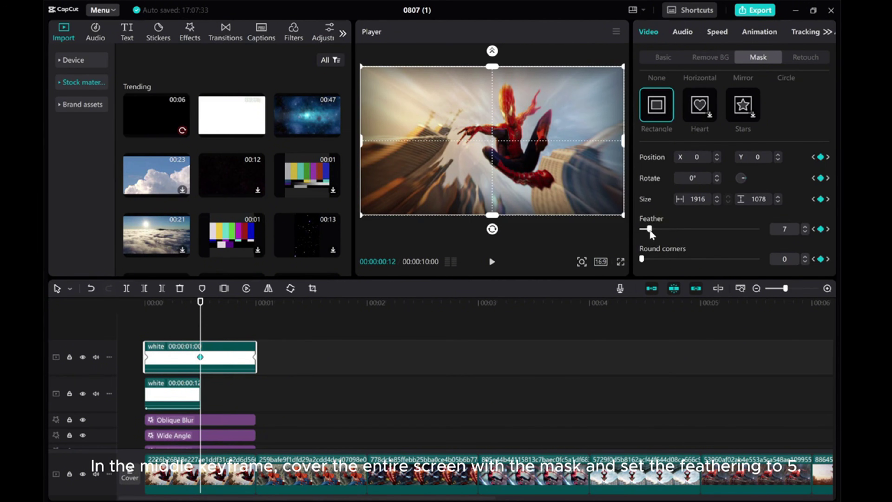
{"action": "left_click_drag", "start_coordinate": [649, 229], "coordinate": [647, 231]}
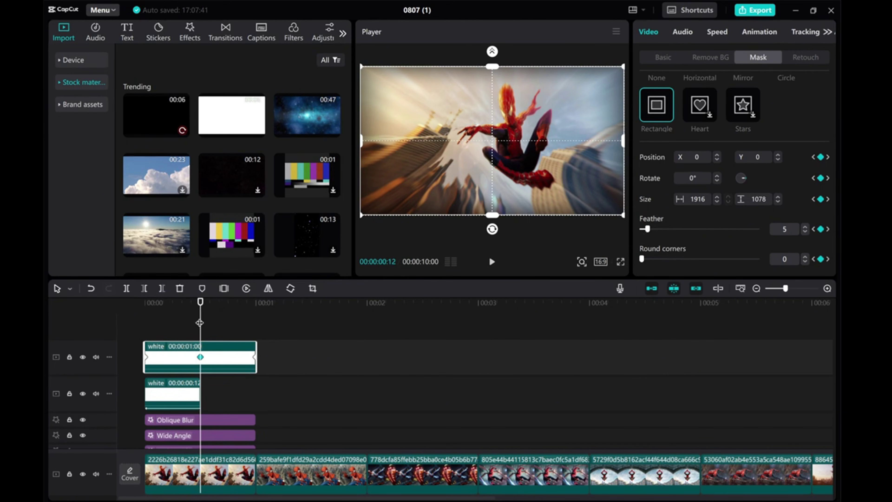
Play the first clip from the timeline start to examine the animated dark border together with the effects
{"action": "left_click_drag", "start_coordinate": [199, 322], "coordinate": [87, 326]}
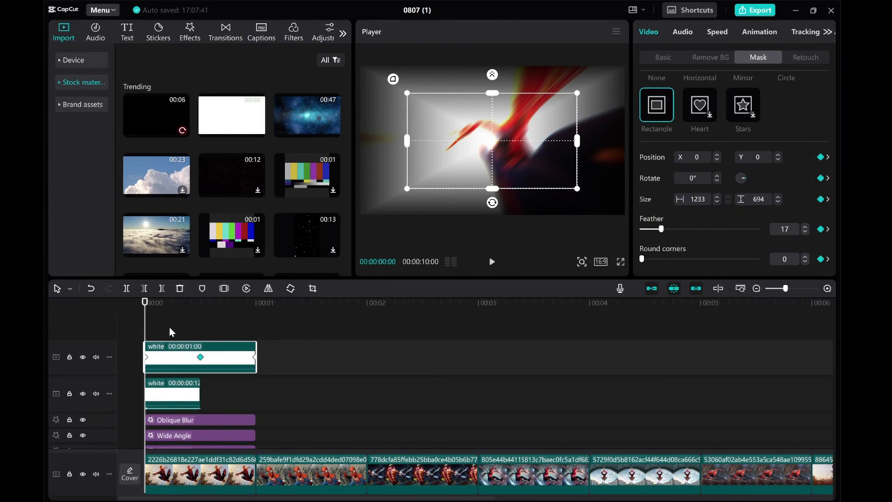
{"action": "left_click", "coordinate": [169, 326]}
{"action": "left_click", "coordinate": [490, 262]}
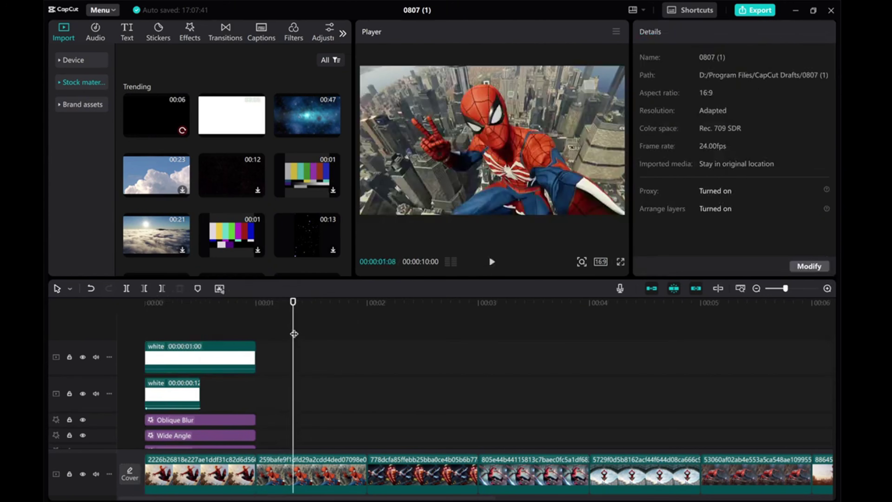
{"action": "left_click_drag", "start_coordinate": [294, 333], "coordinate": [202, 332]}
{"action": "left_click_drag", "start_coordinate": [231, 330], "coordinate": [144, 330]}
{"action": "left_click", "coordinate": [492, 261]}
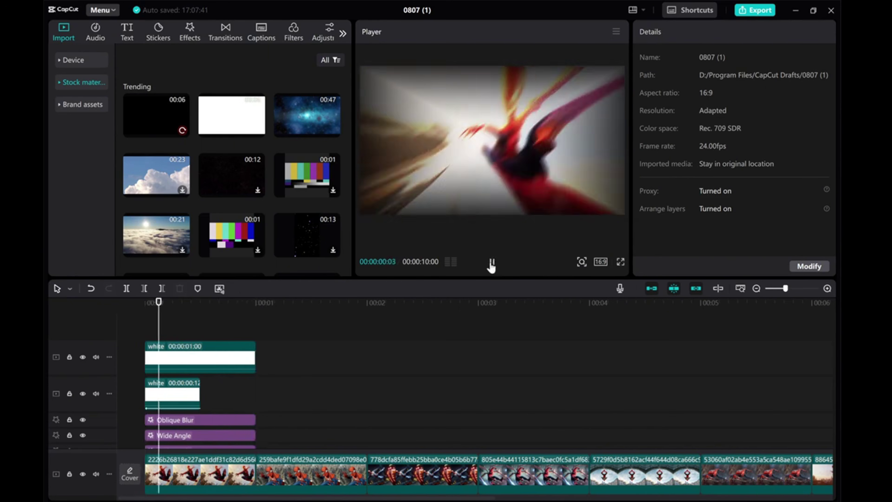
{"action": "left_click", "coordinate": [491, 262]}
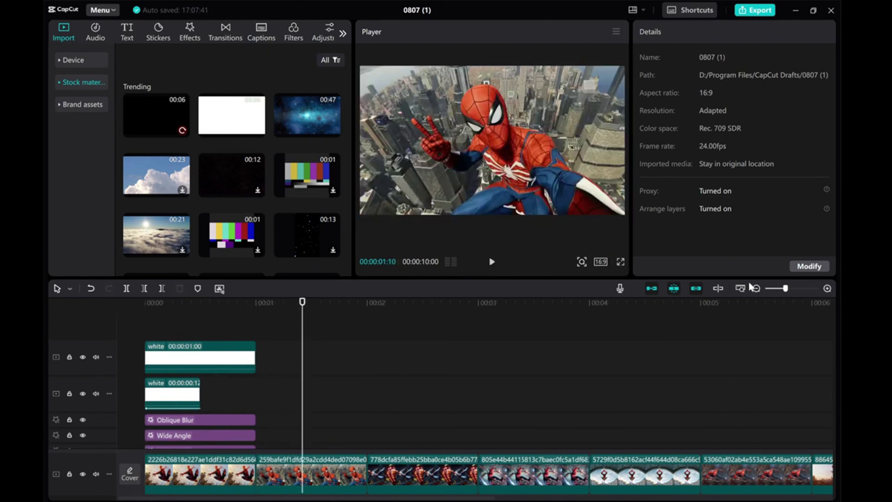
Copy all the effects and both white overlay clips above the first image and paste them at 00:00:01:00, over the second image
{"action": "left_click", "coordinate": [754, 292]}
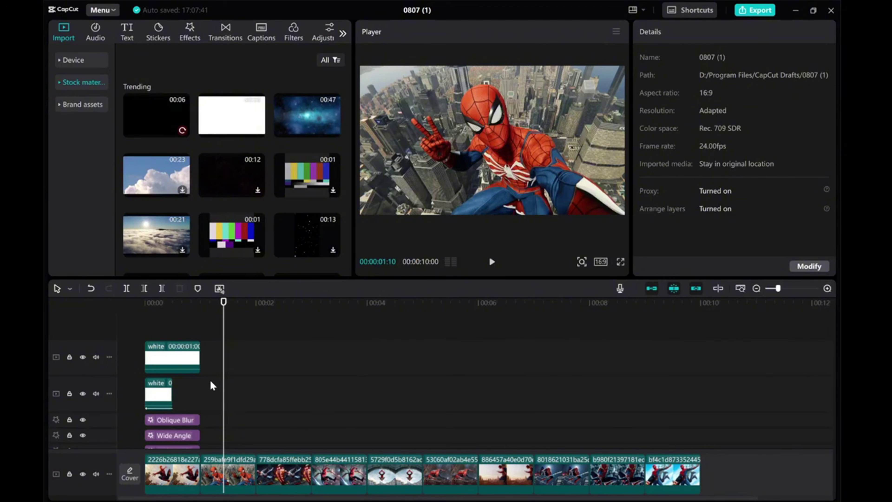
{"action": "left_click_drag", "start_coordinate": [170, 328], "coordinate": [186, 416]}
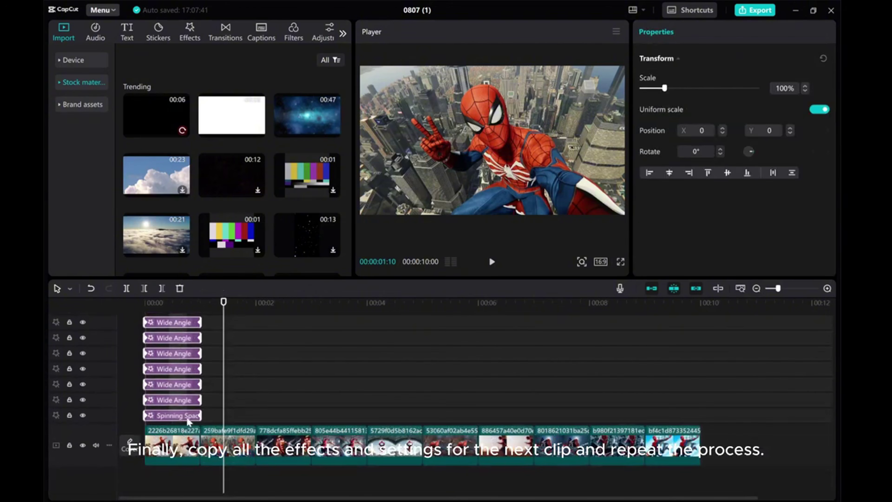
{"action": "right_click", "coordinate": [172, 365]}
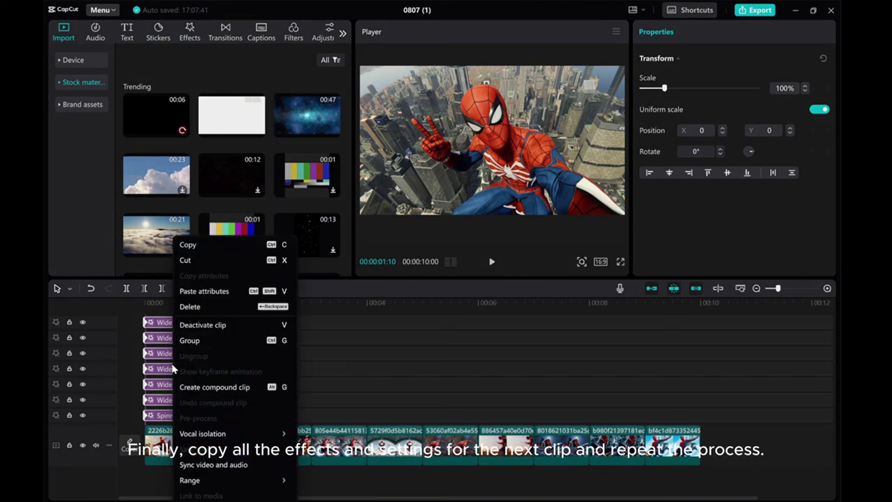
{"action": "left_click", "coordinate": [190, 242]}
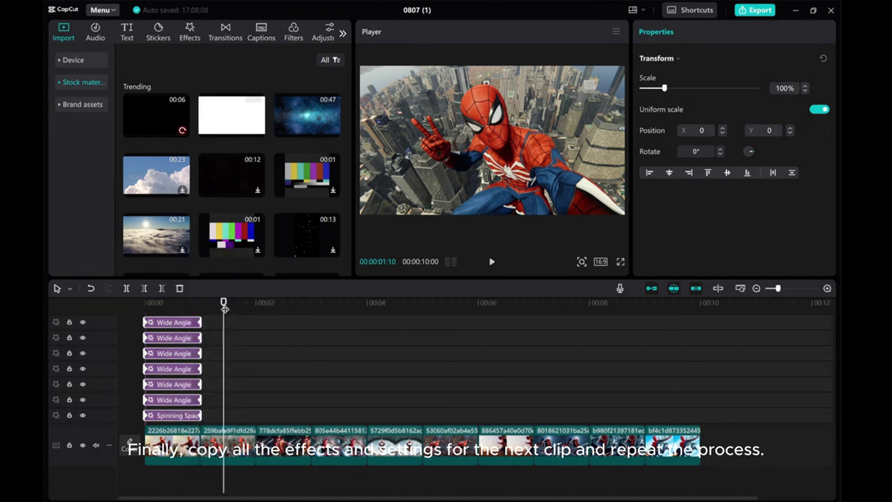
{"action": "left_click_drag", "start_coordinate": [225, 308], "coordinate": [203, 313]}
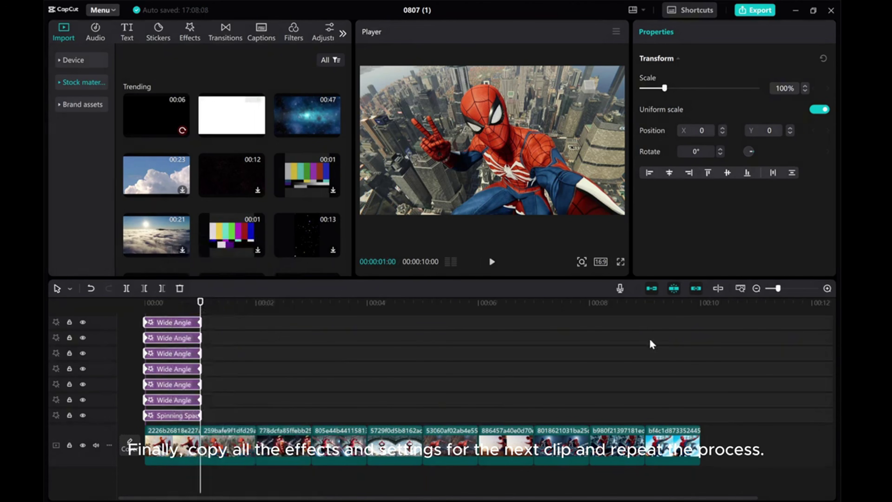
{"action": "scroll", "coordinate": [309, 387], "scroll_direction": "up", "scroll_amount": 5}
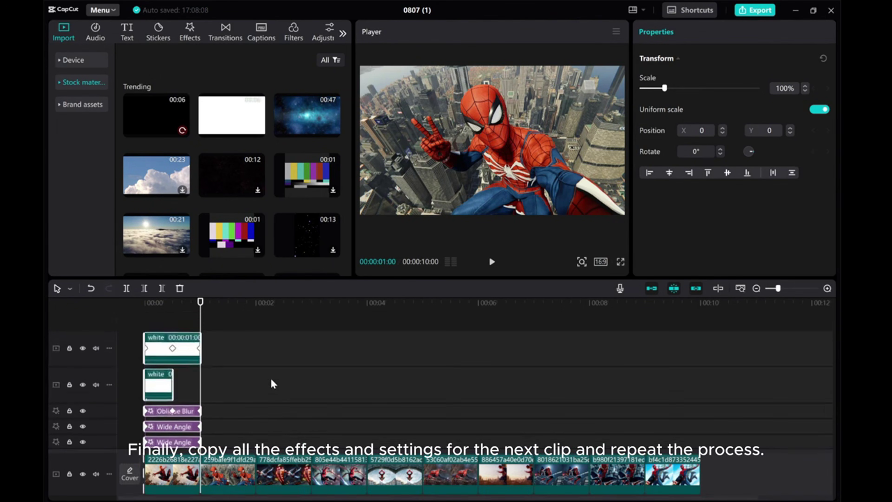
{"action": "key", "text": "ctrl+v"}
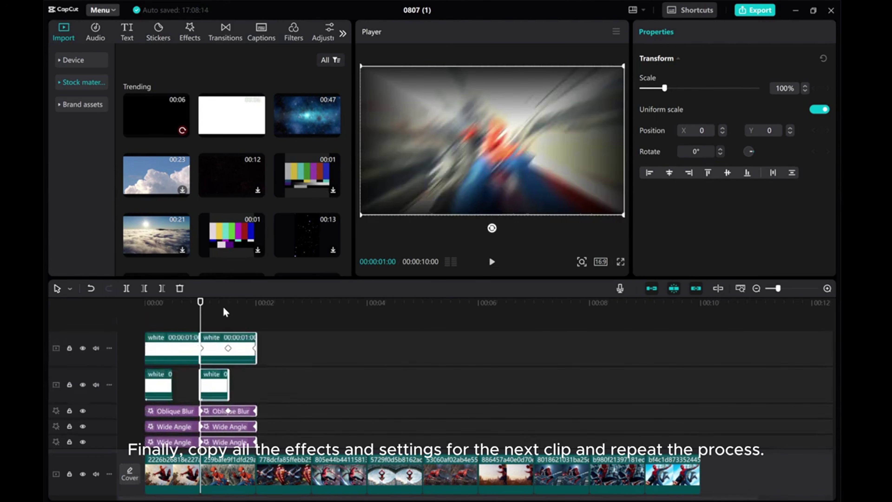
Paste the copied effects and white overlays at the start of each remaining image clip, ending with the last one at 00:00:09:00
{"action": "left_click_drag", "start_coordinate": [201, 318], "coordinate": [646, 328]}
{"action": "key", "text": "ctrl+v"}
{"action": "key", "text": "ctrl+v"}
{"action": "key", "text": "ctrl+v"}
{"action": "key", "text": "ctrl+v"}
{"action": "key", "text": "ctrl+v"}
{"action": "key", "text": "ctrl+v"}
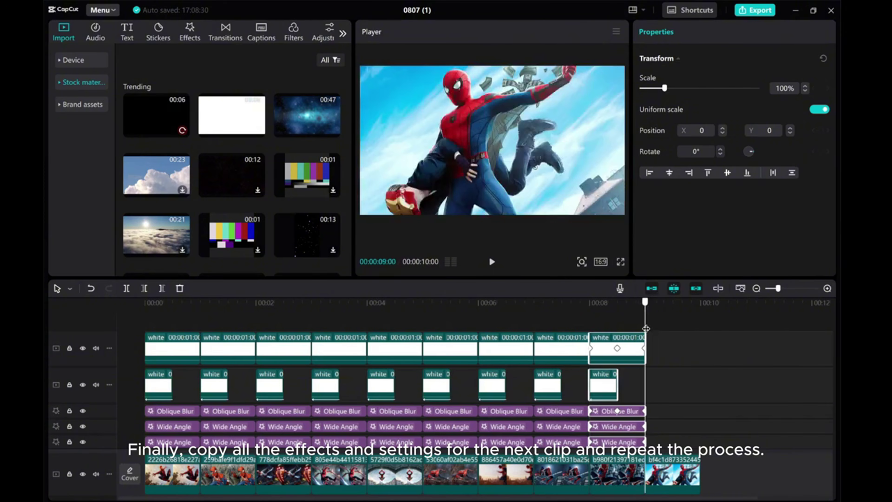
{"action": "key", "text": "ctrl+v"}
Copy the first image clip's attributes and paste location size, blend and canvas onto all the other image clips, maintaining keyframe timing
{"action": "scroll", "coordinate": [250, 410], "scroll_direction": "down", "scroll_amount": 5}
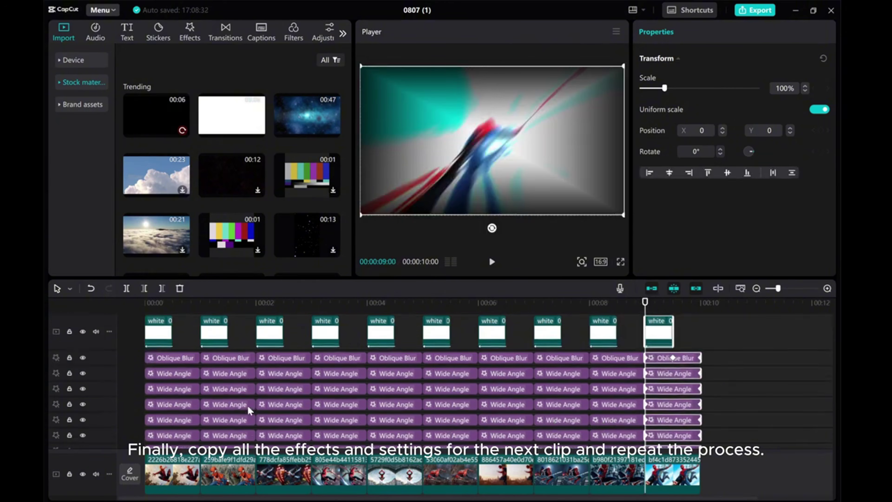
{"action": "left_click", "coordinate": [174, 446]}
{"action": "right_click", "coordinate": [174, 446]}
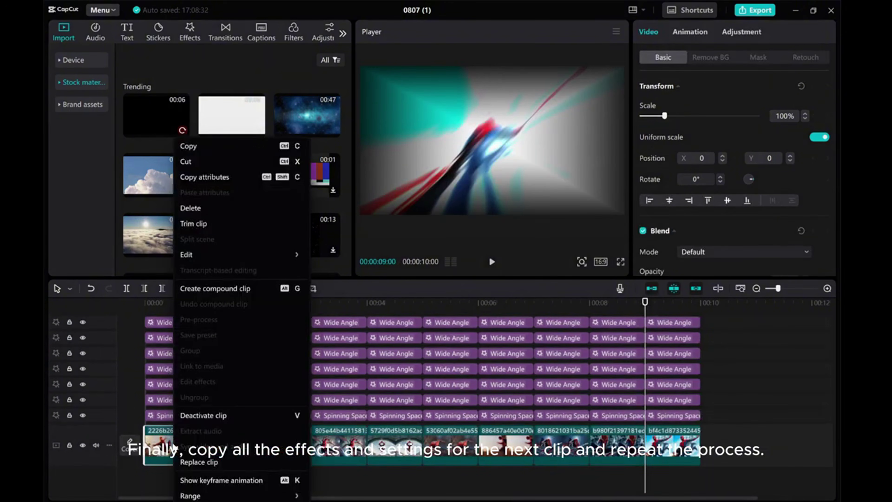
{"action": "left_click", "coordinate": [205, 177]}
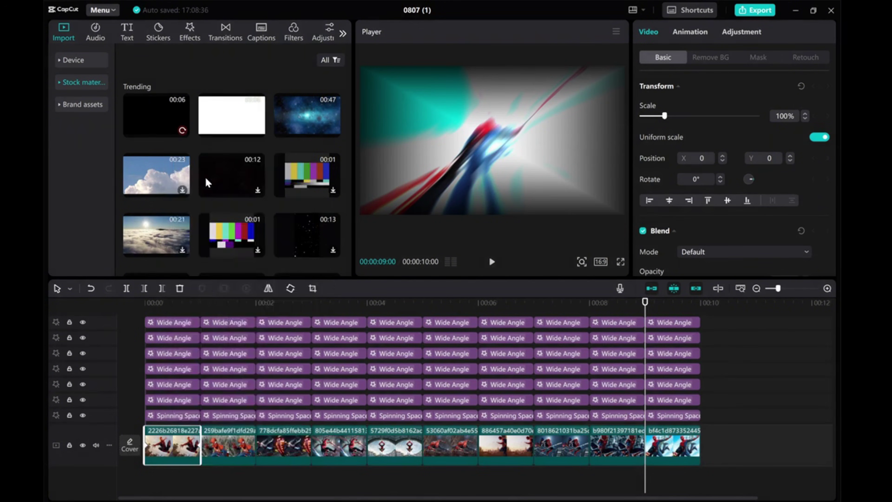
{"action": "left_click_drag", "start_coordinate": [707, 474], "coordinate": [225, 448]}
{"action": "right_click", "coordinate": [225, 448]}
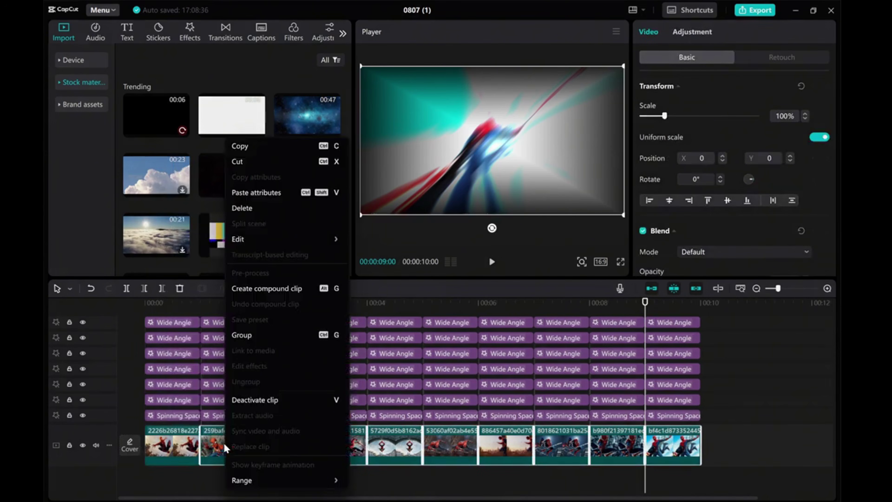
{"action": "left_click", "coordinate": [254, 191]}
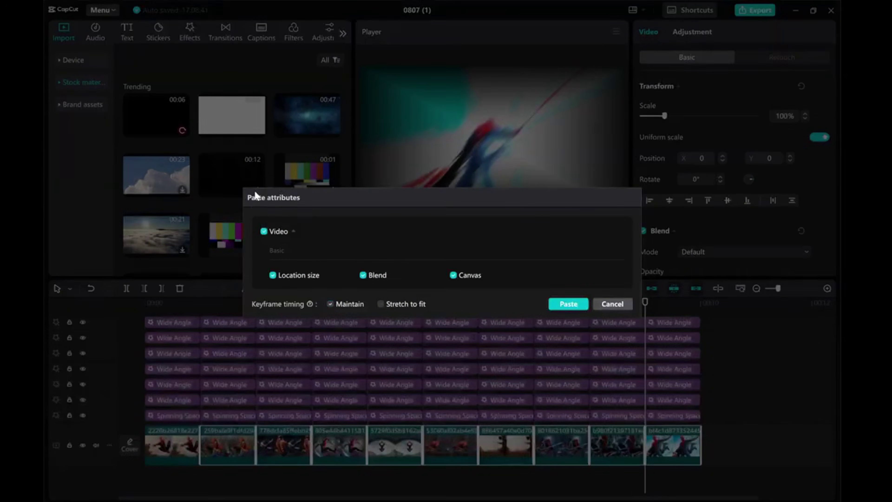
{"action": "left_click", "coordinate": [568, 305]}
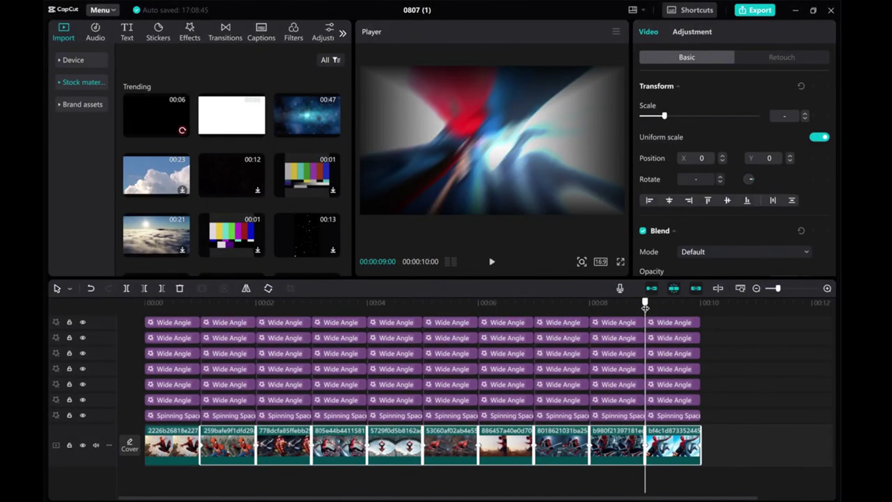
Check the pasted keyframes on the second image clip and play the whole edit from the timeline start
{"action": "left_click_drag", "start_coordinate": [644, 308], "coordinate": [230, 312]}
{"action": "left_click", "coordinate": [218, 451]}
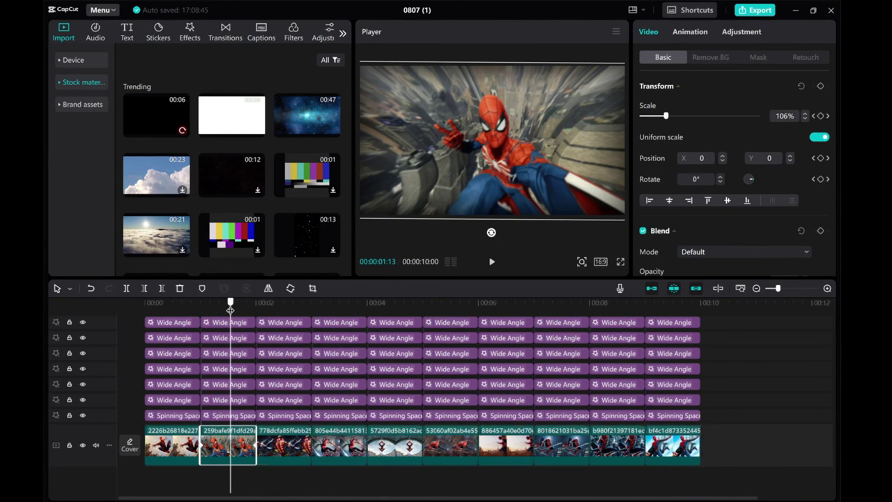
{"action": "left_click_drag", "start_coordinate": [230, 311], "coordinate": [89, 310]}
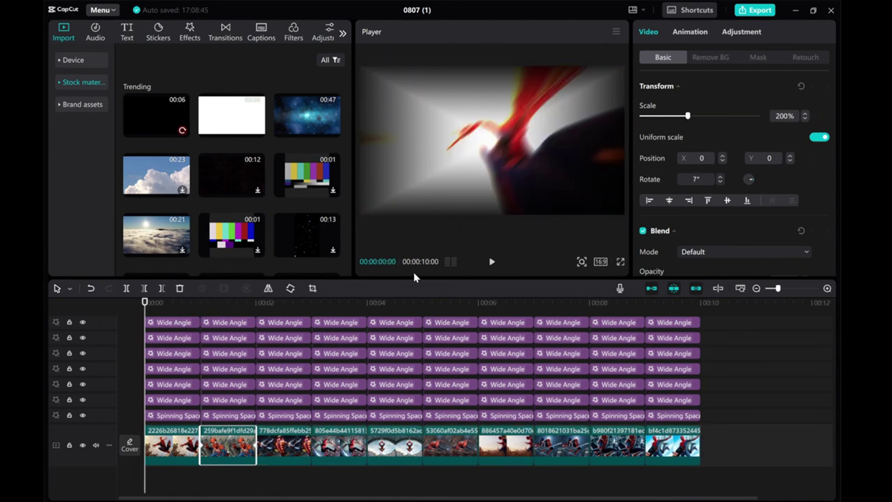
{"action": "left_click", "coordinate": [497, 265]}
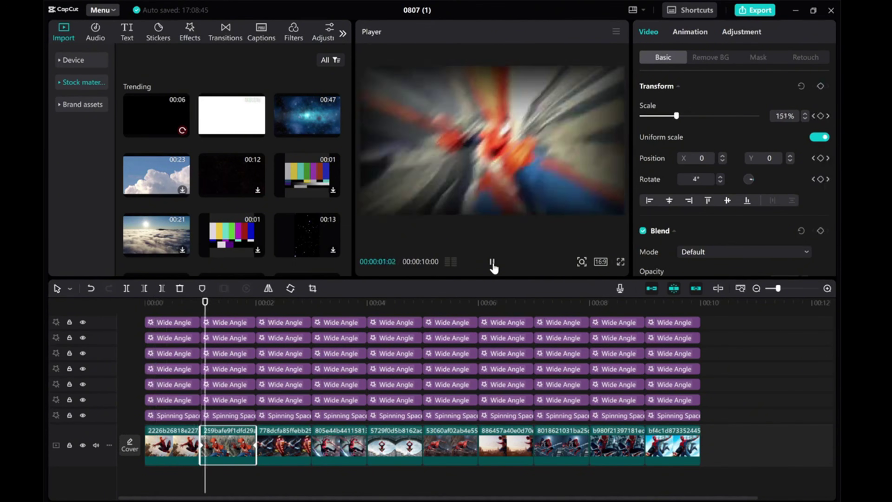